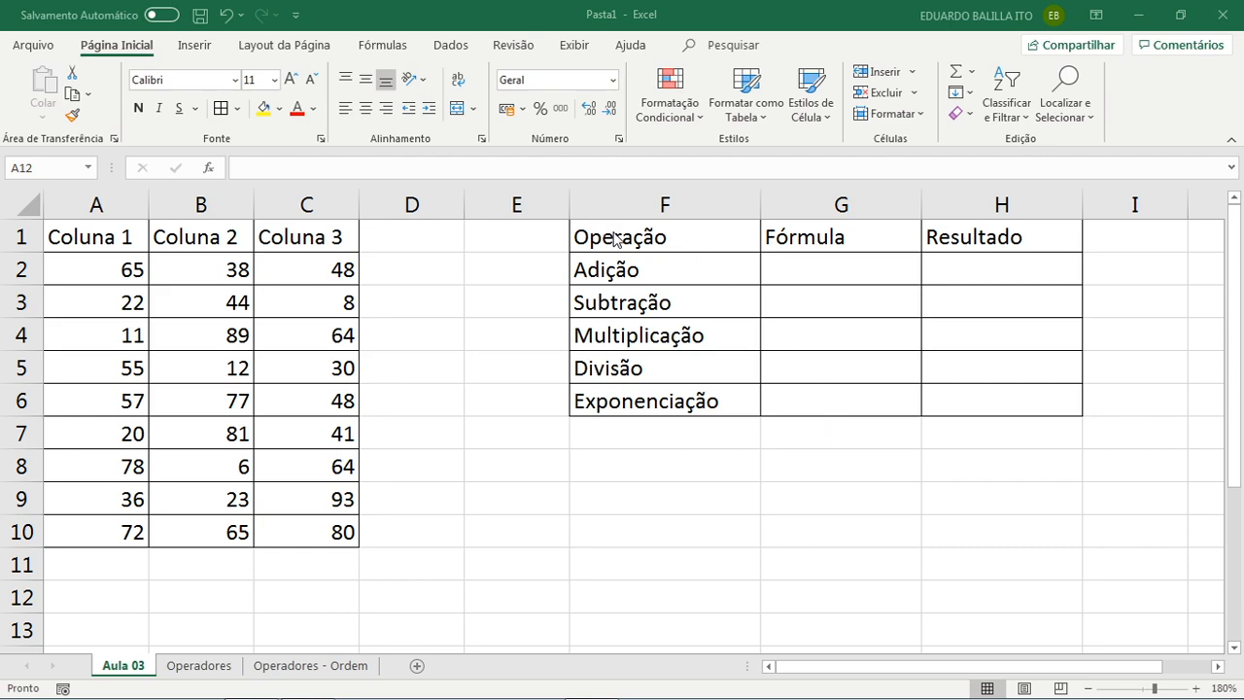
# - Make the header cells F1:H1 and A1:C1 bold on the Aula 03 sheet
pyautogui.moveTo(613, 235); pyautogui.dragTo(972, 235)
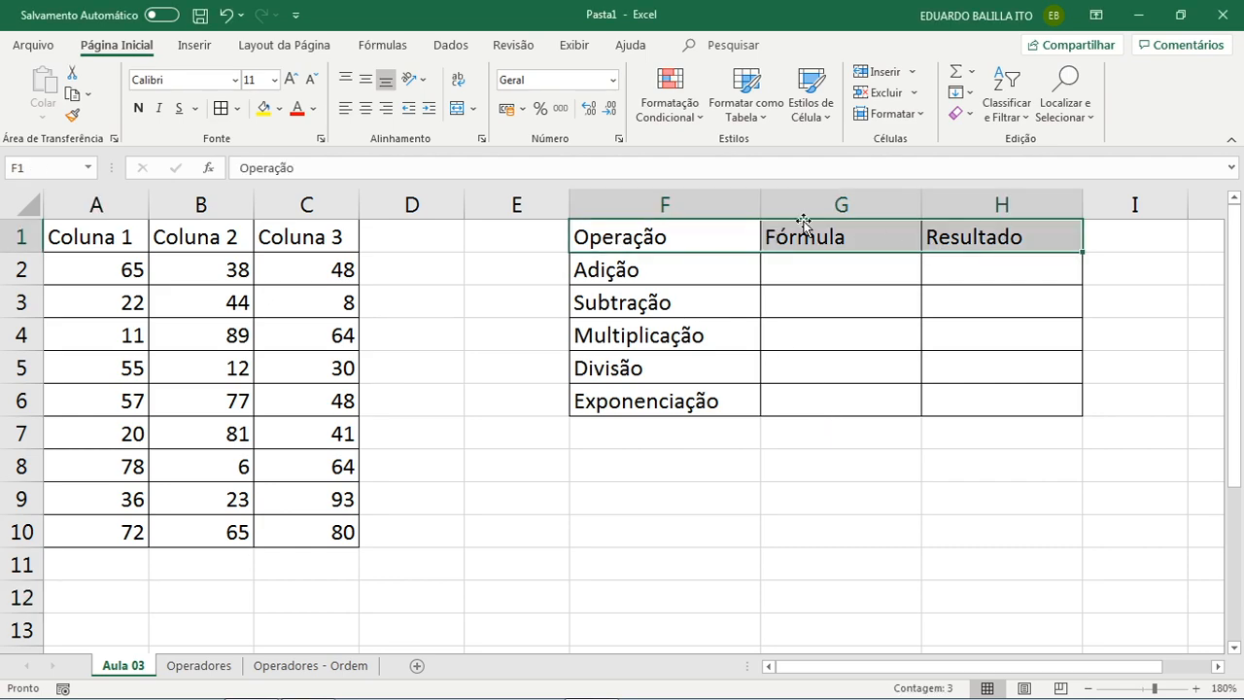
pyautogui.click(138, 108)
pyautogui.click(121, 243)
pyautogui.moveTo(121, 243); pyautogui.dragTo(324, 243)
pyautogui.click(138, 108)
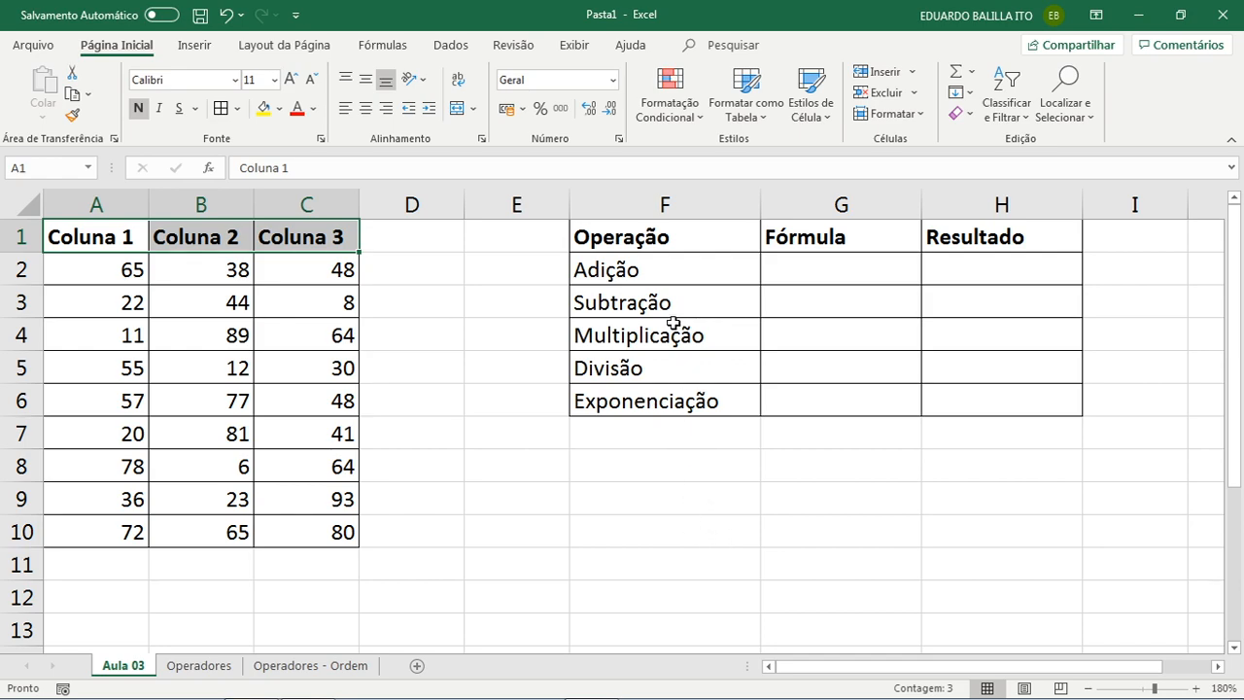
# - Look at the Operadores - Ordem sheet, and review each mathematical operator in E4:E8 on the Operadores sheet
pyautogui.click(310, 665)
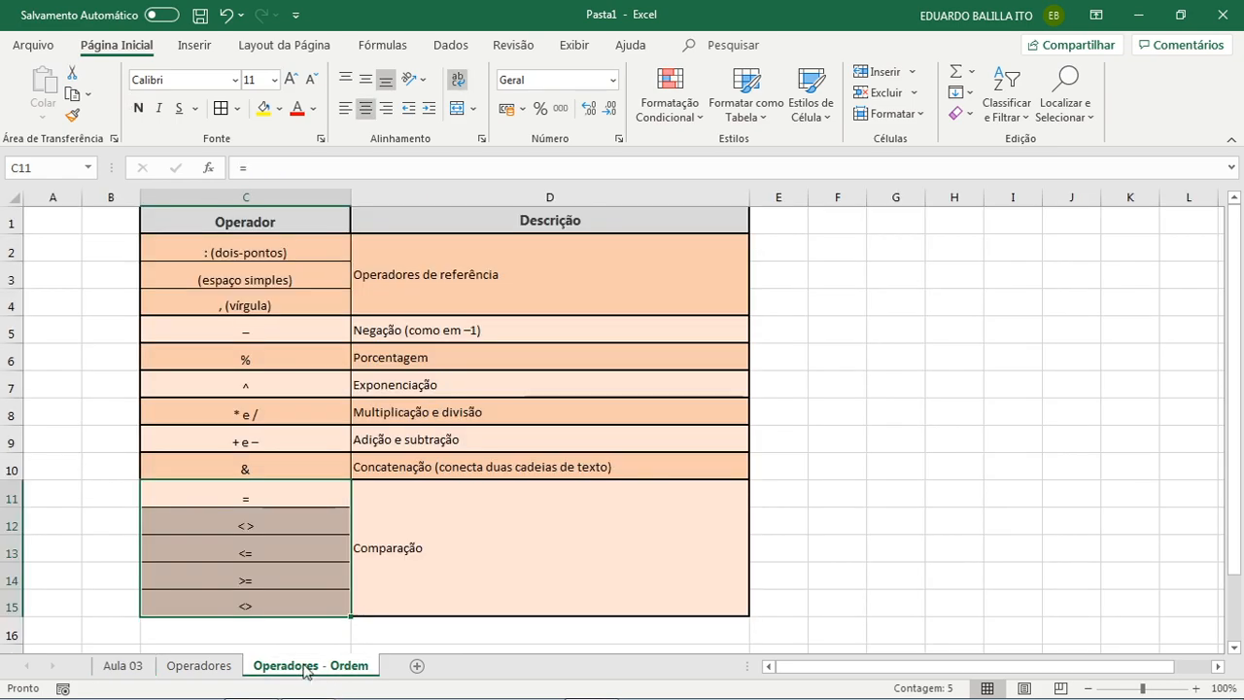
pyautogui.click(205, 666)
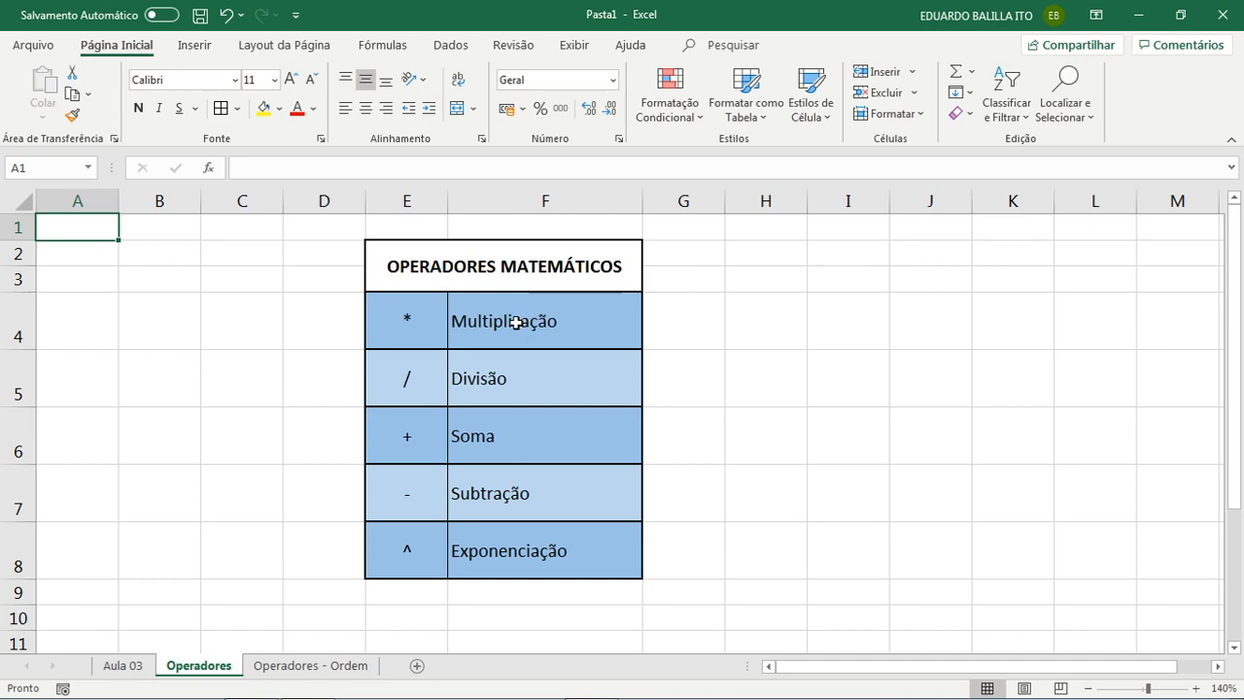
pyautogui.click(423, 324)
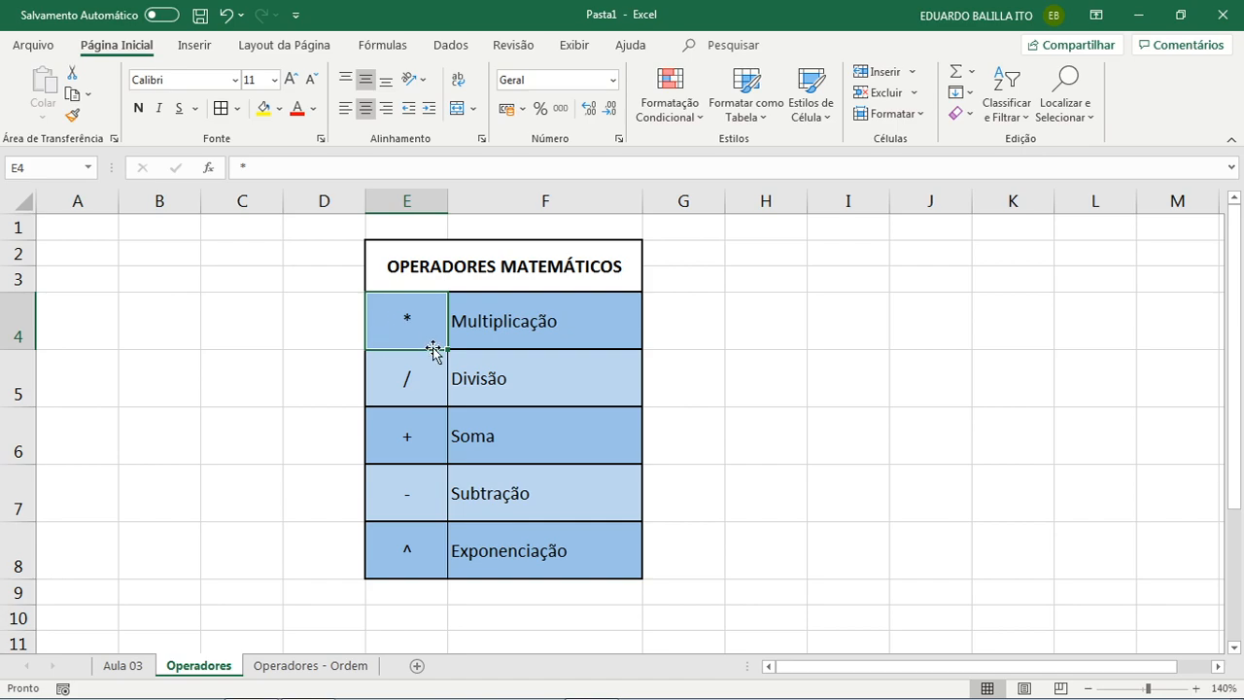
pyautogui.click(409, 387)
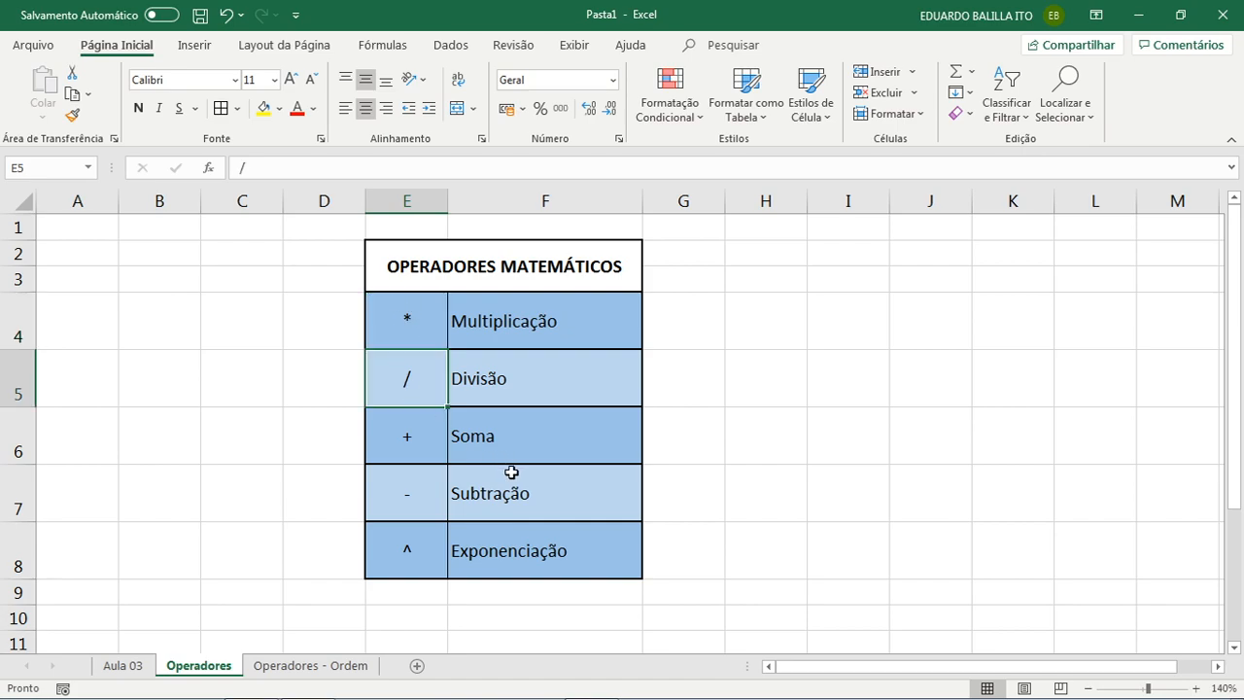
pyautogui.click(421, 448)
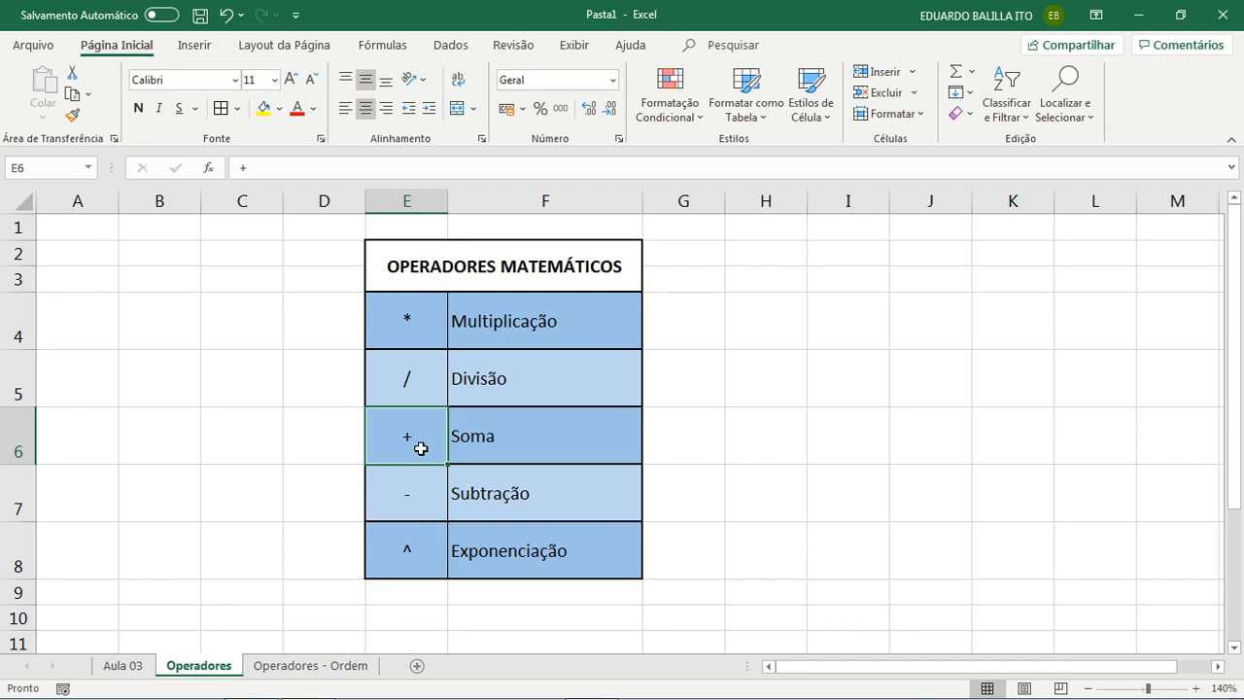
pyautogui.click(415, 485)
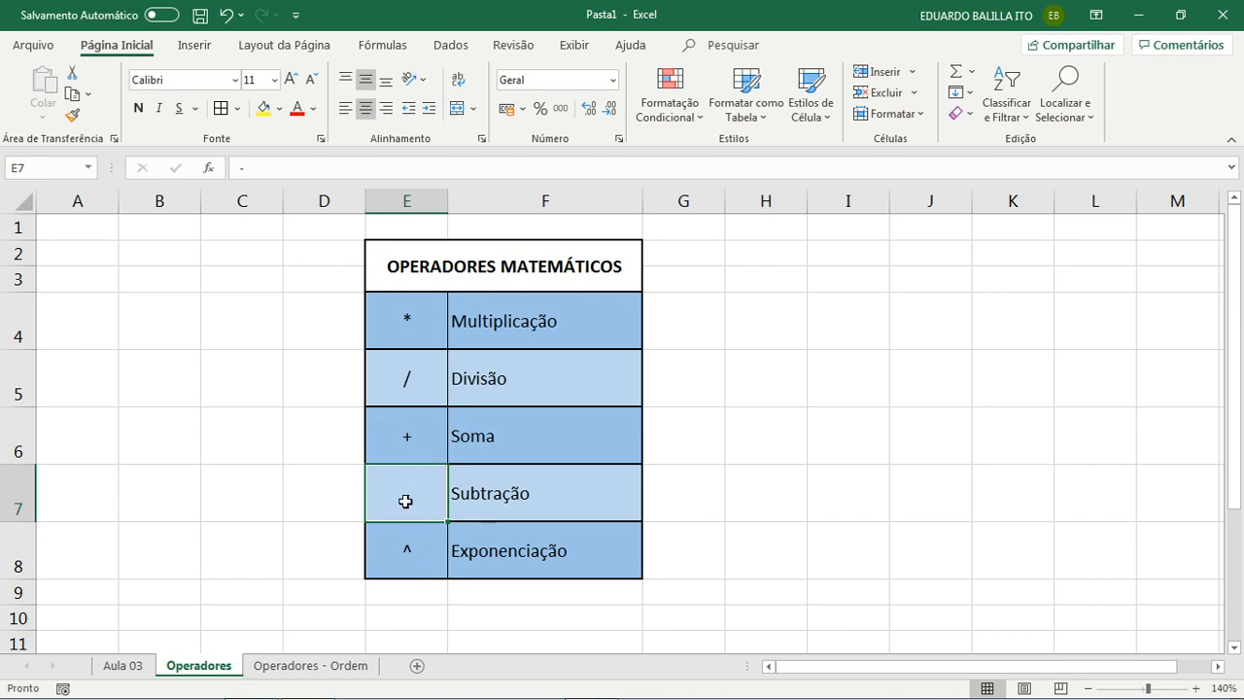
pyautogui.click(423, 561)
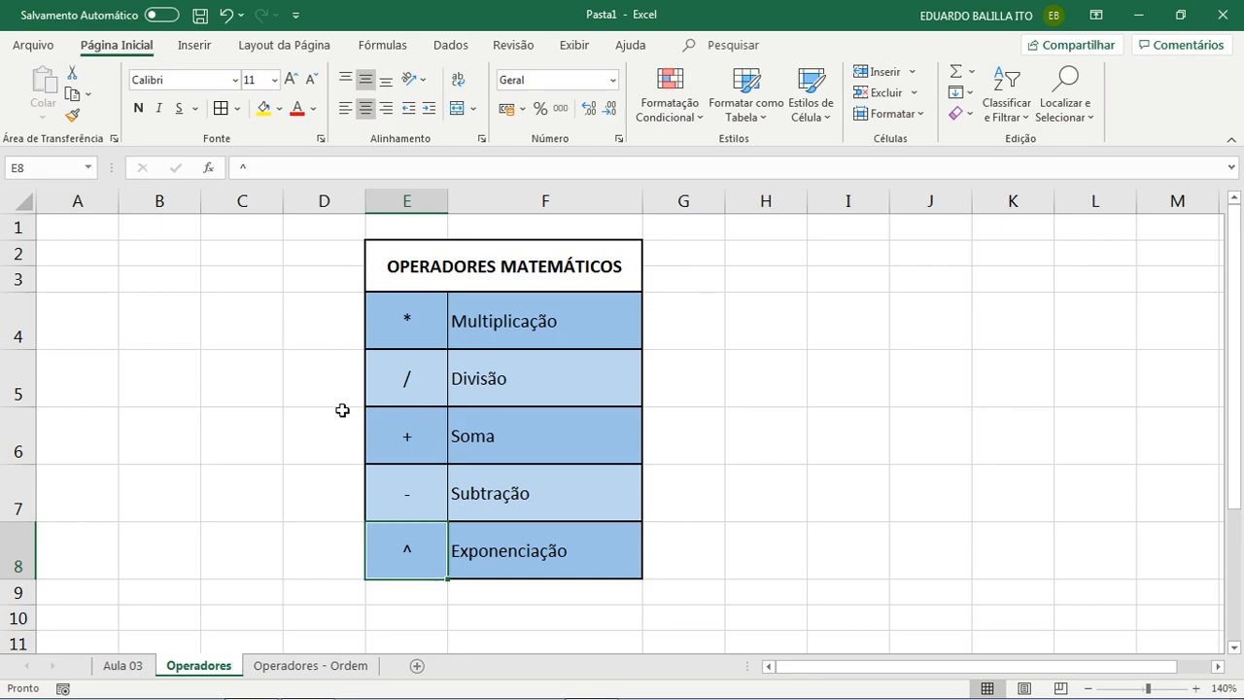
# - Enter a trial "x" in cell C4, delete it, and highlight the operators table E4:F8
pyautogui.click(260, 332)
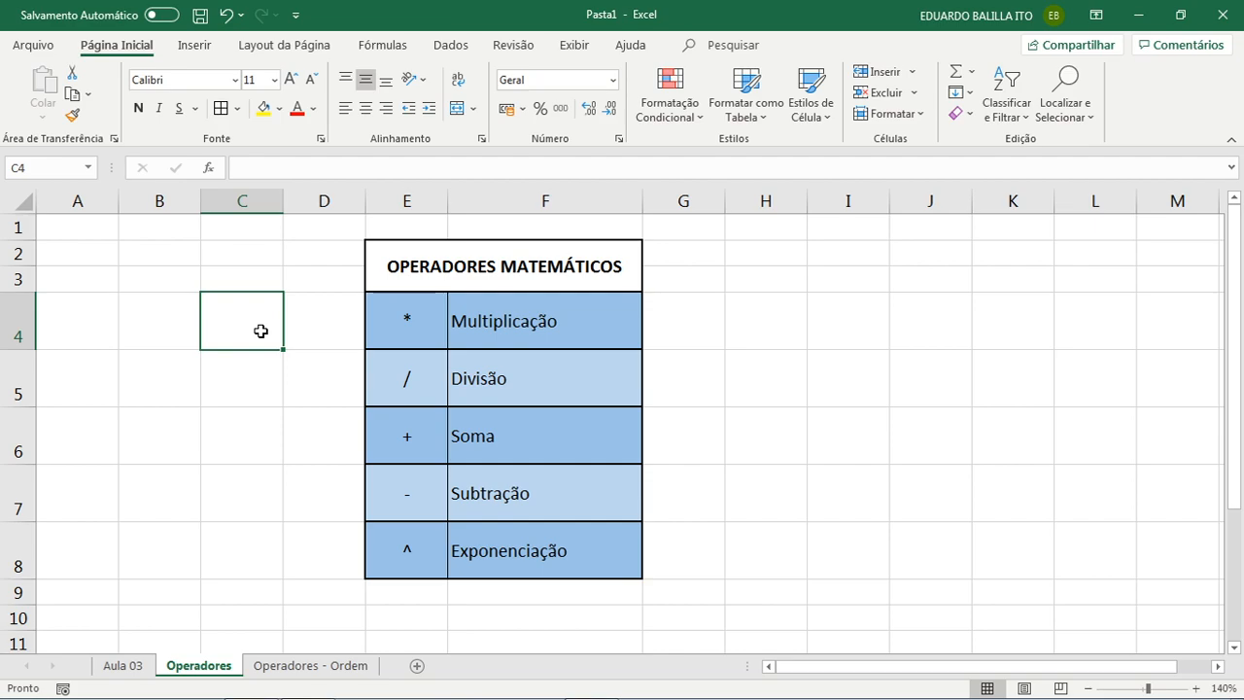
pyautogui.write('x')
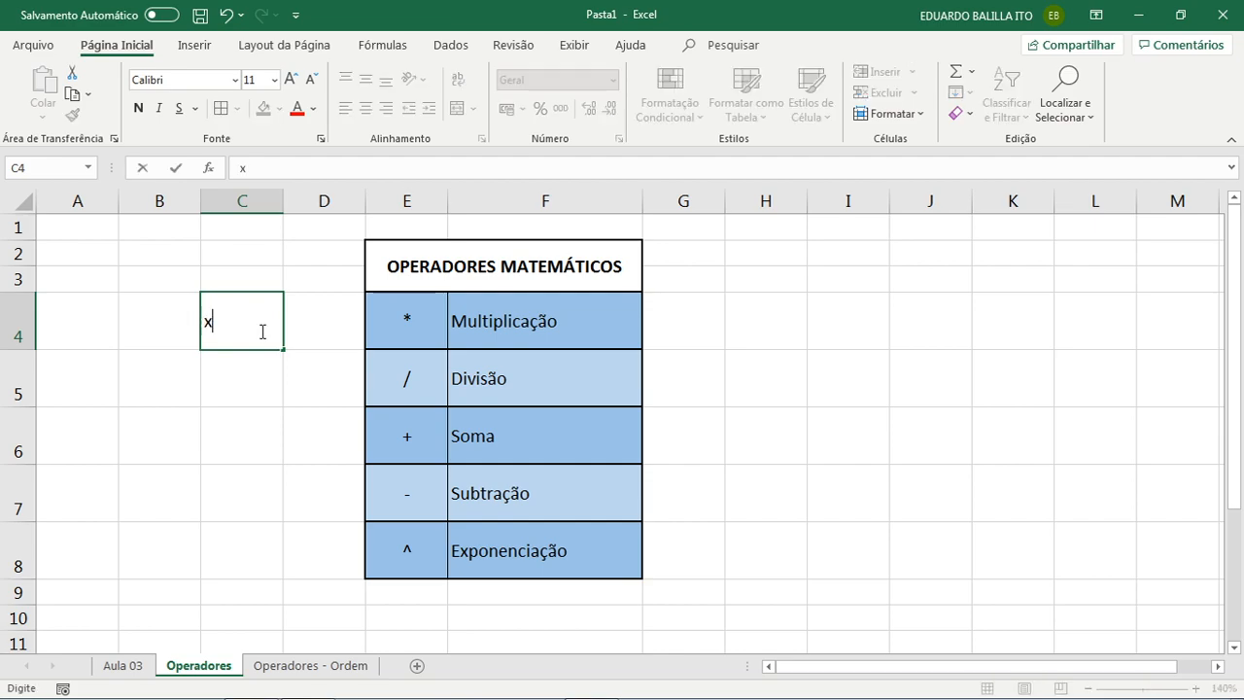
pyautogui.click(259, 386)
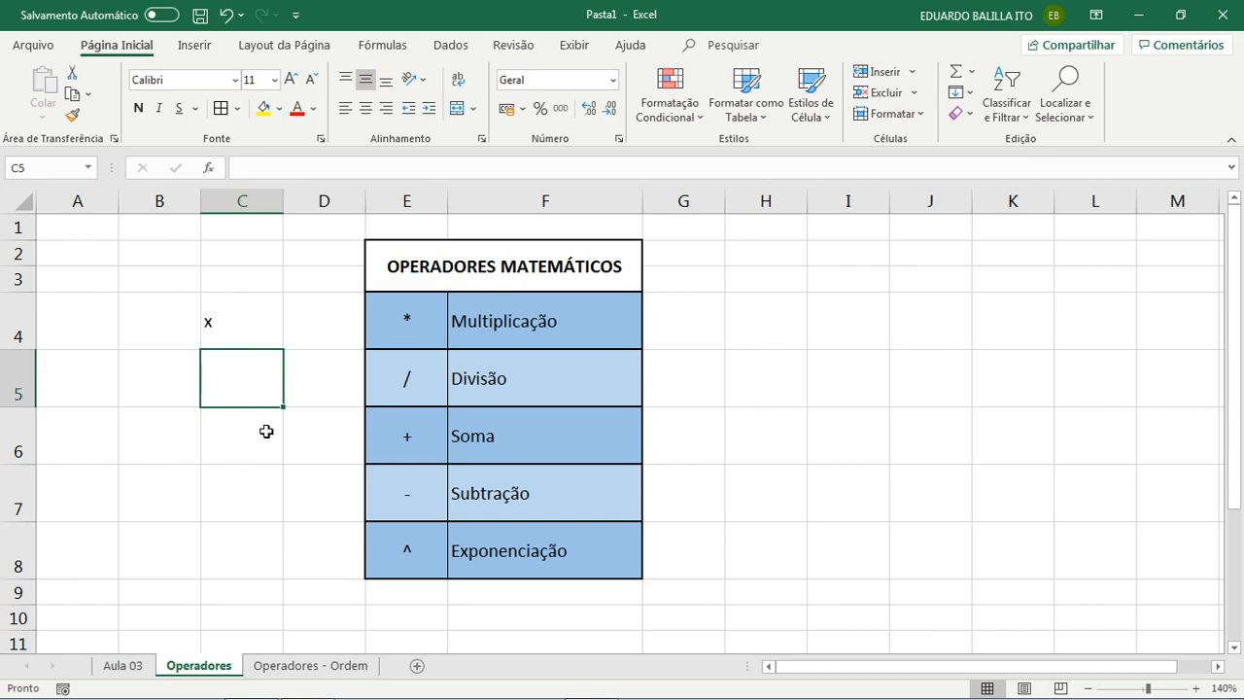
pyautogui.click(236, 335)
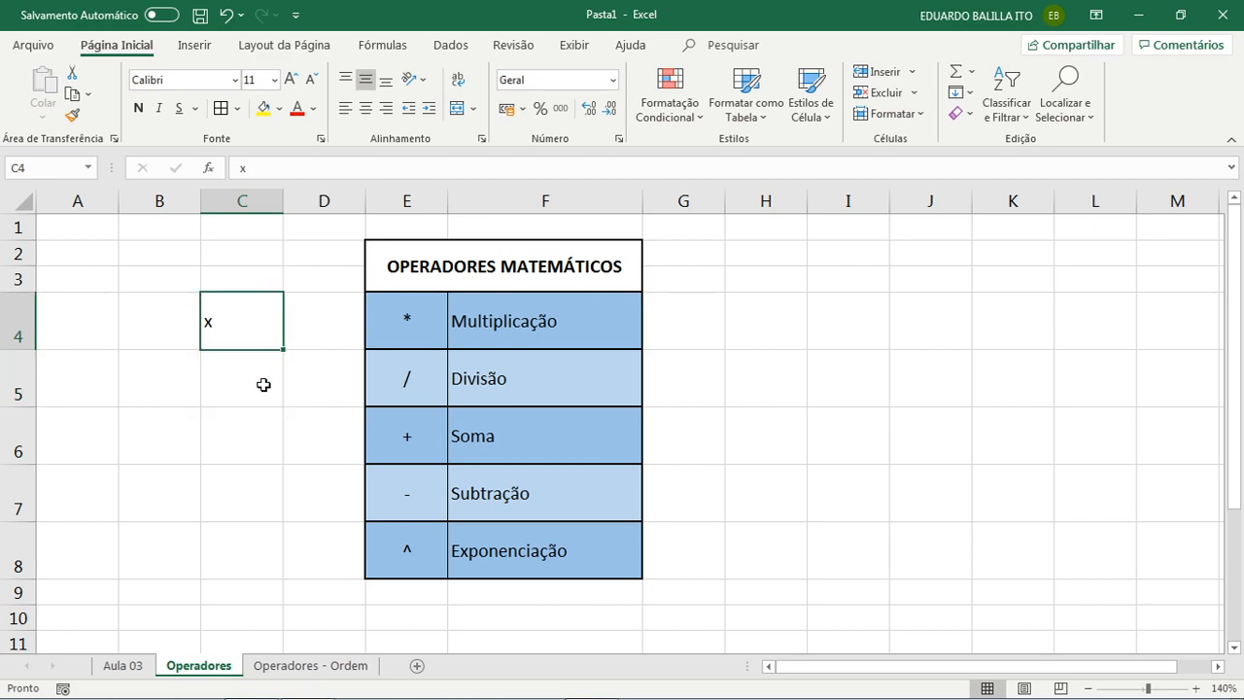
pyautogui.press('Delete')
pyautogui.moveTo(424, 305); pyautogui.dragTo(605, 534)
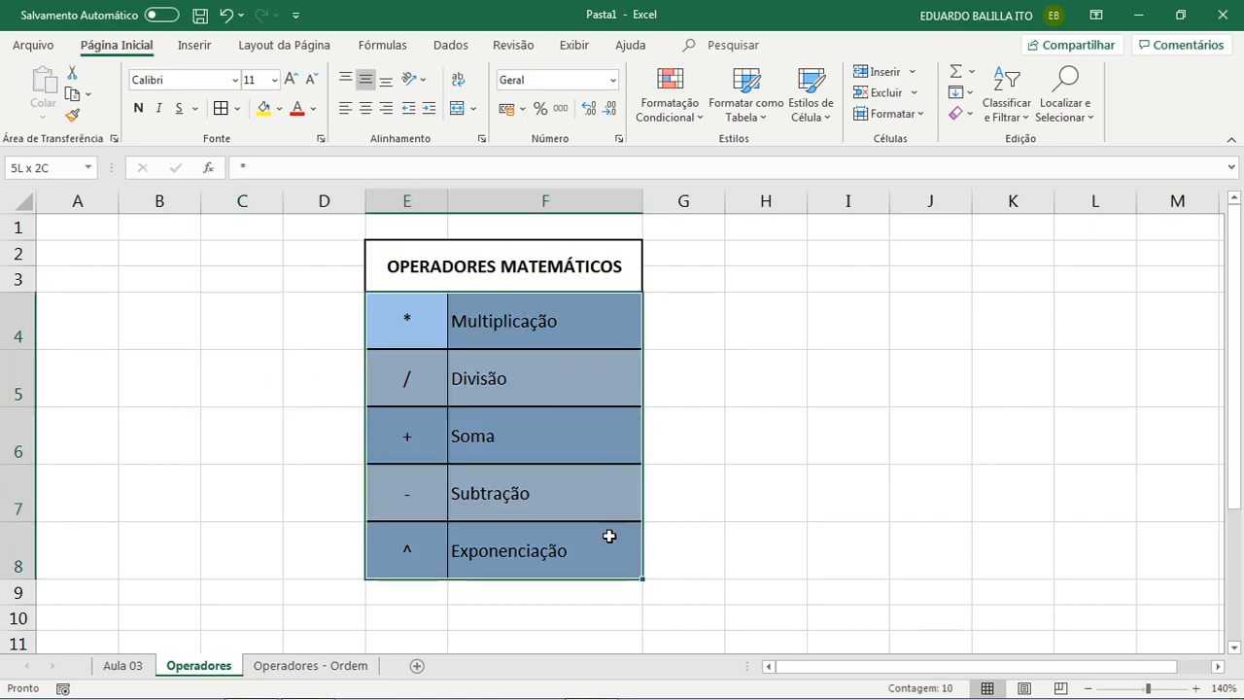
pyautogui.click(847, 379)
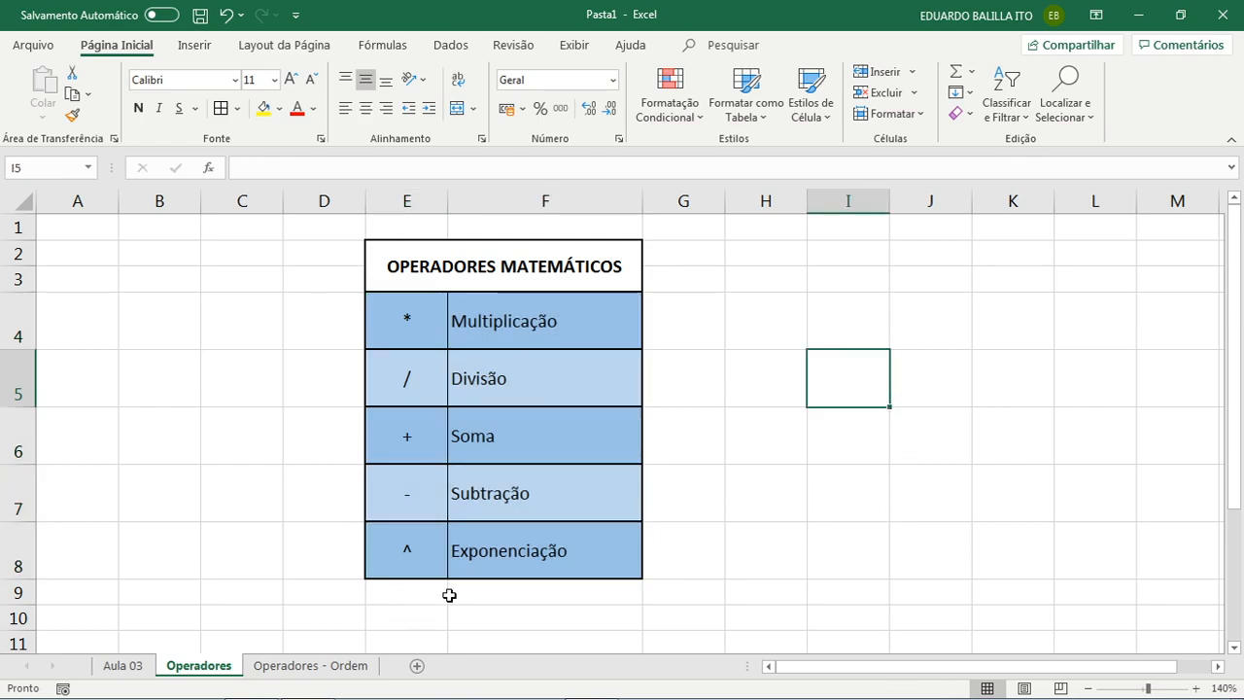
# - Enter the formula =2+3 as the Adição result in cell H2 of the Aula 03 sheet
pyautogui.click(134, 671)
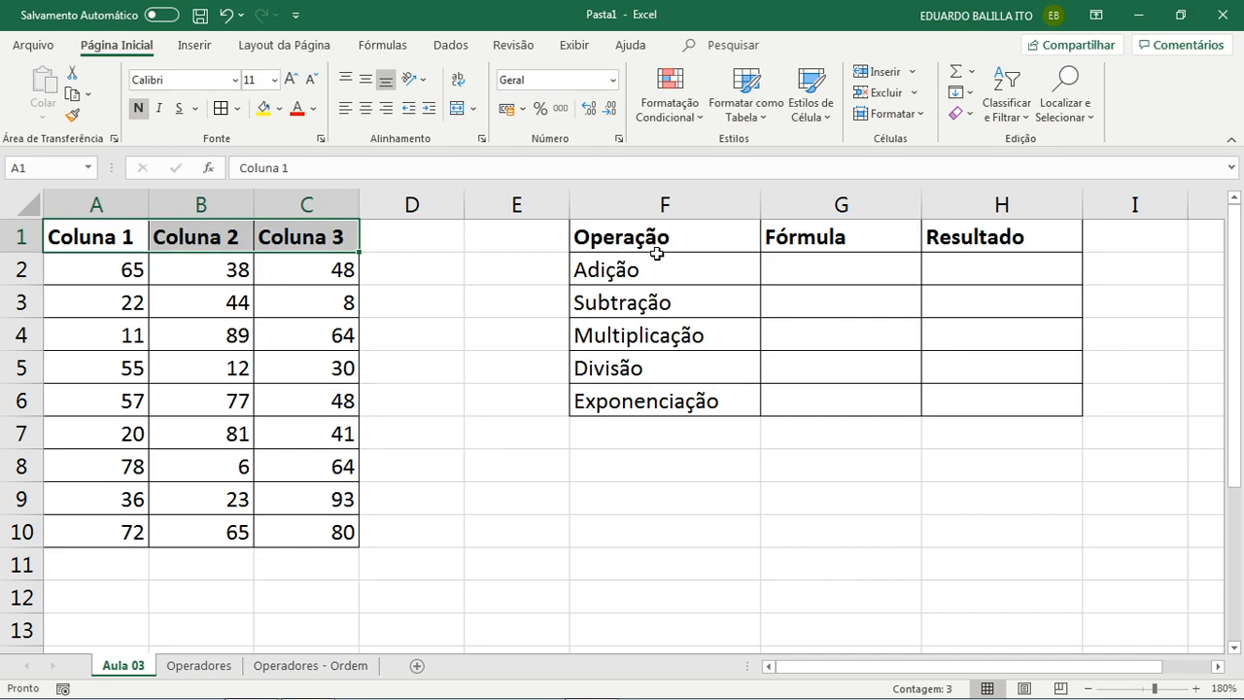
pyautogui.click(824, 275)
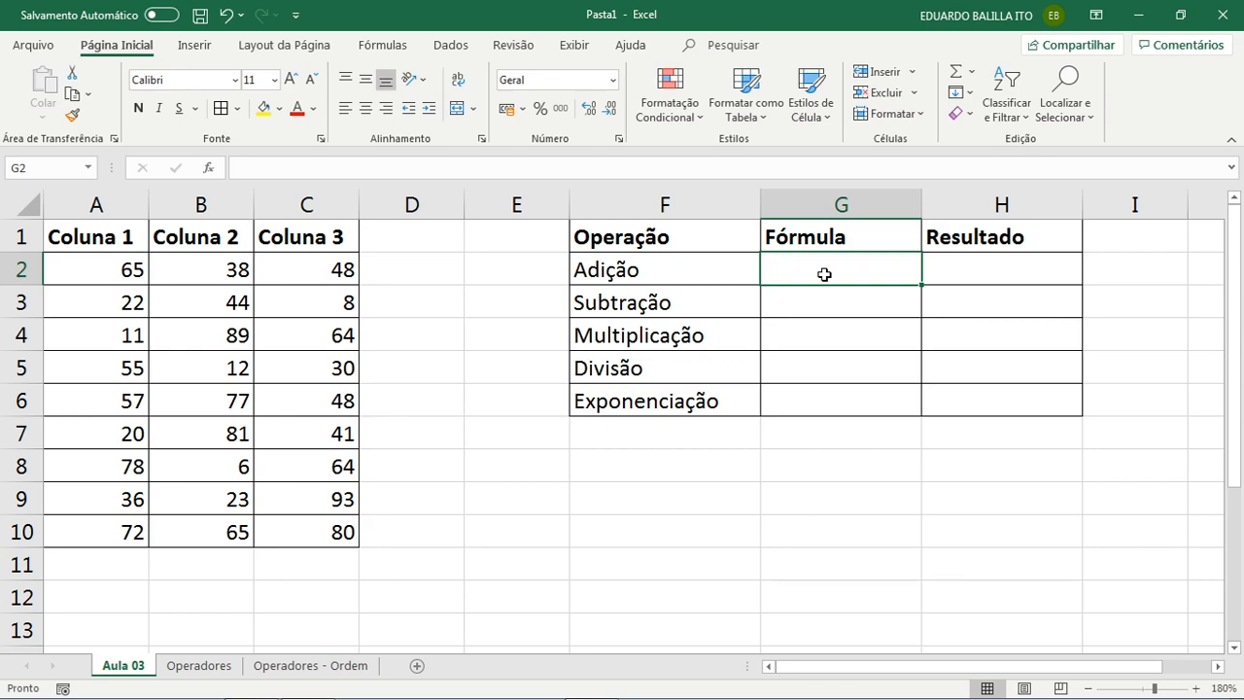
pyautogui.click(954, 273)
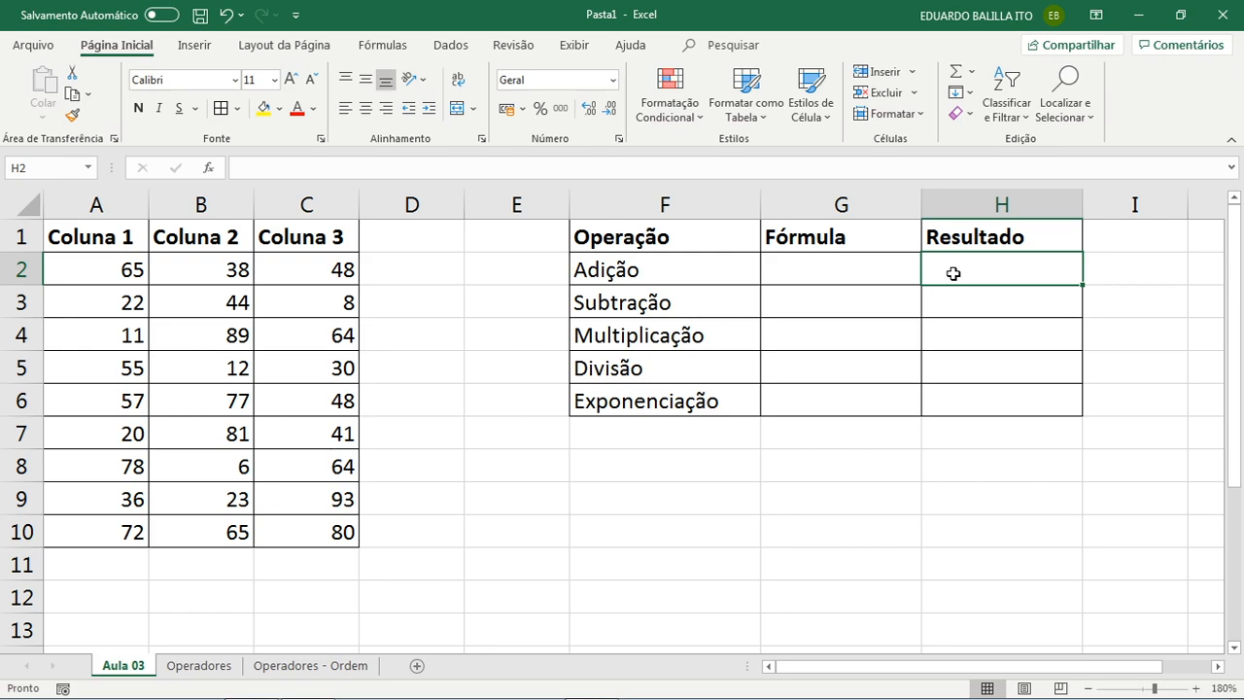
pyautogui.write('=')
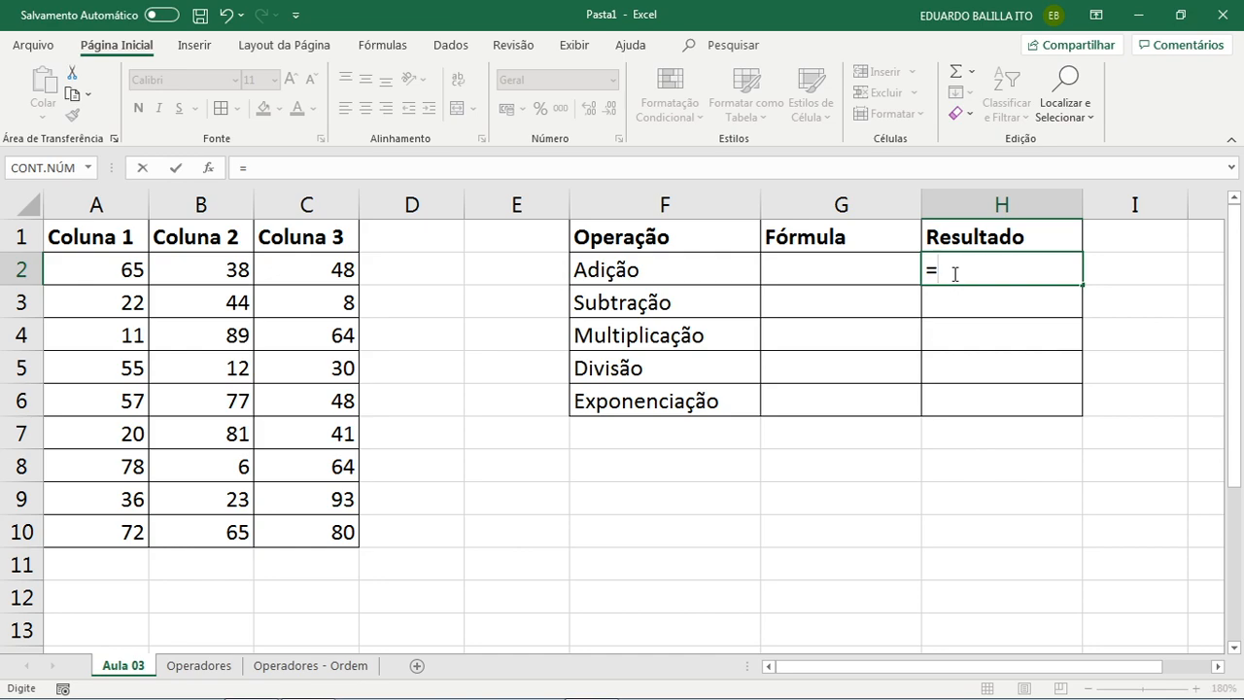
pyautogui.write('2+3')
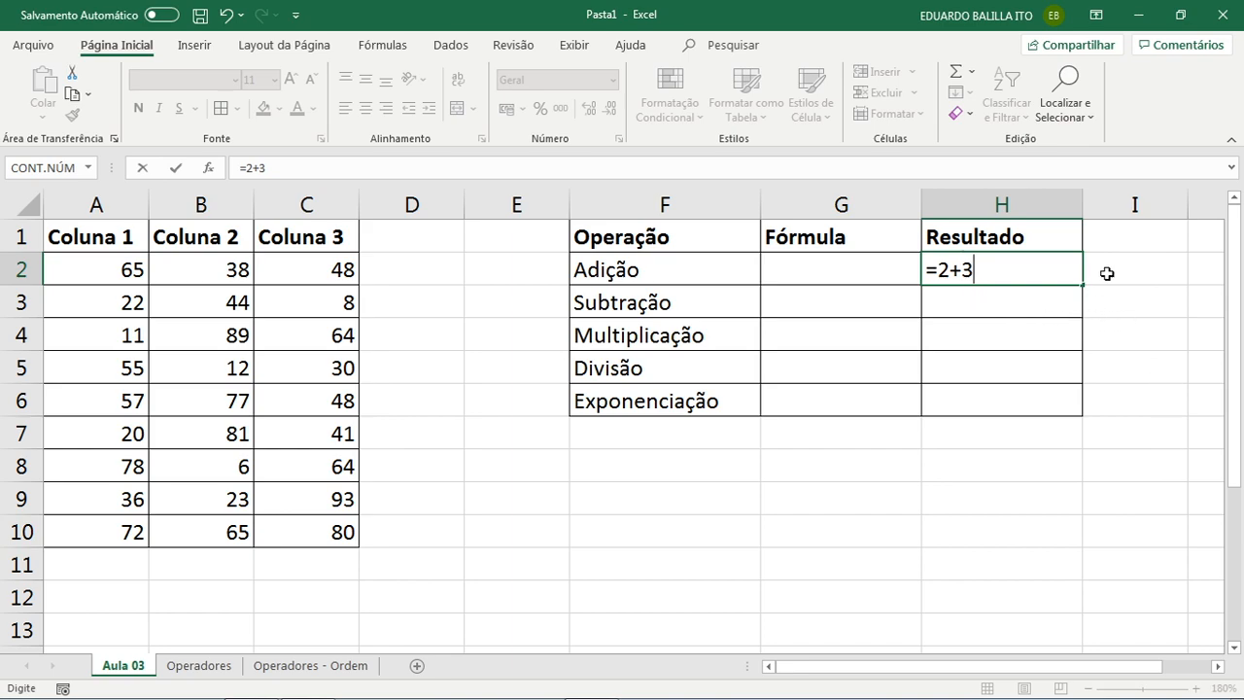
pyautogui.press('Return')
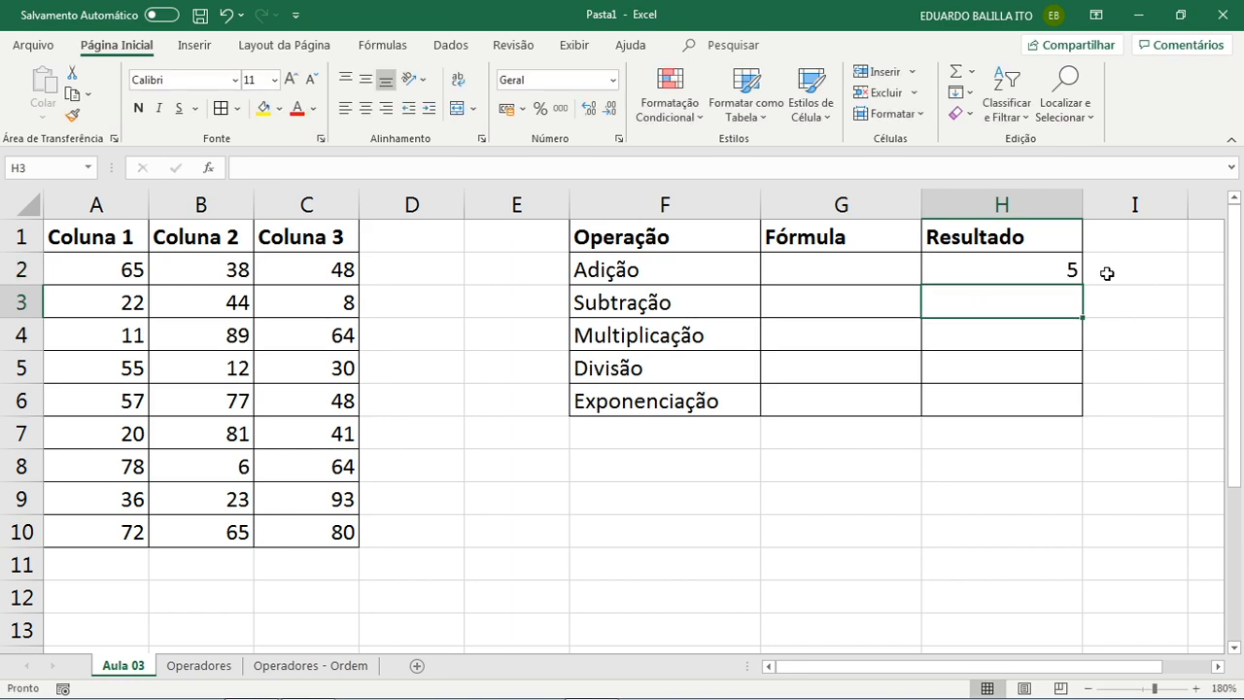
# - Inspect the formula behind the Adição result in H2, both inside the cell and in the formula bar
pyautogui.click(1027, 264)
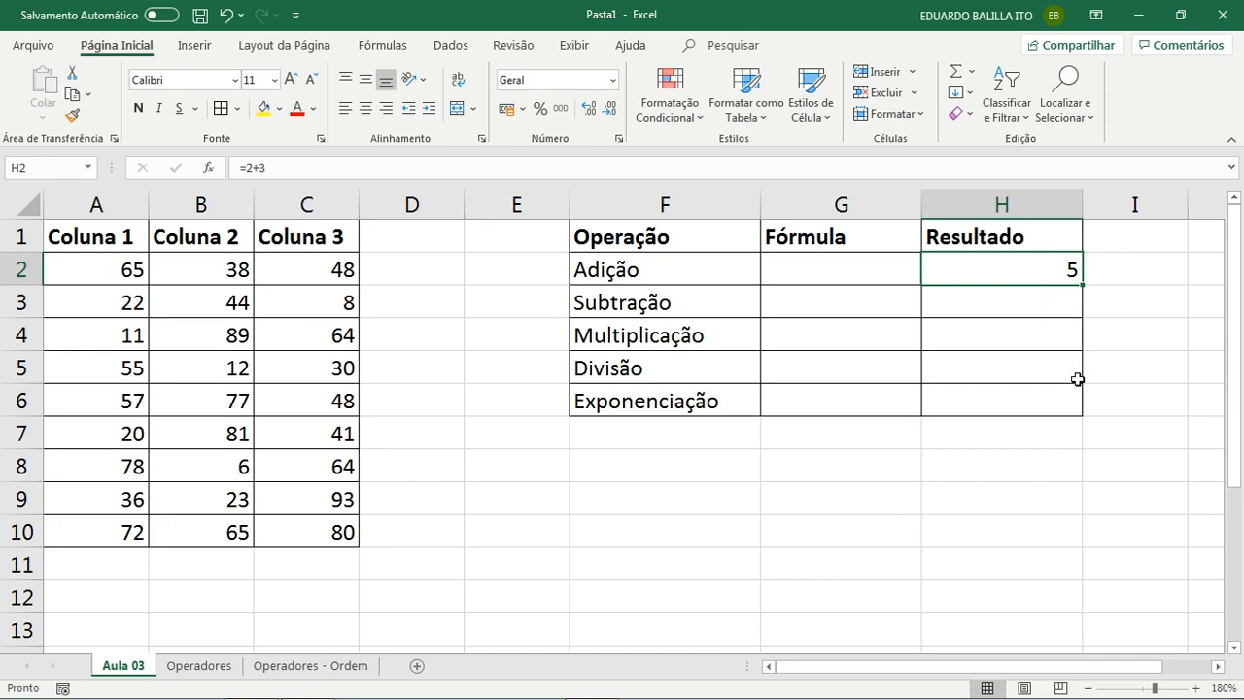
pyautogui.doubleClick(1044, 271)
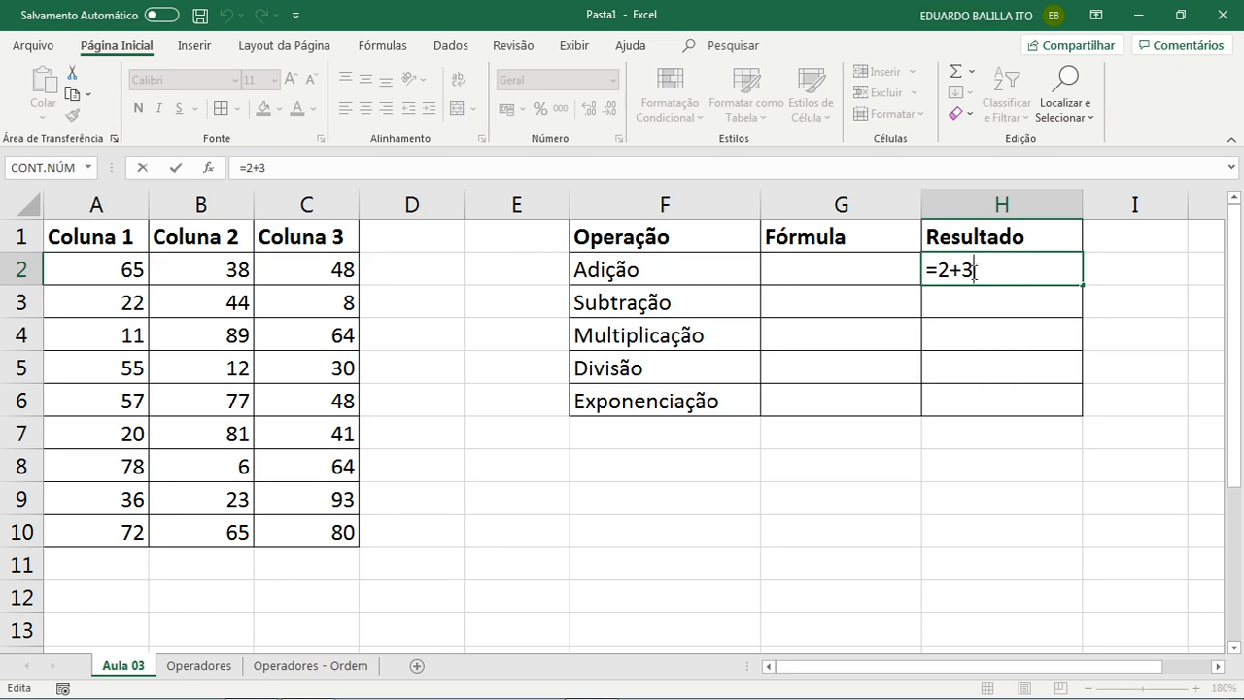
pyautogui.hotkey('ctrl', 'Return')
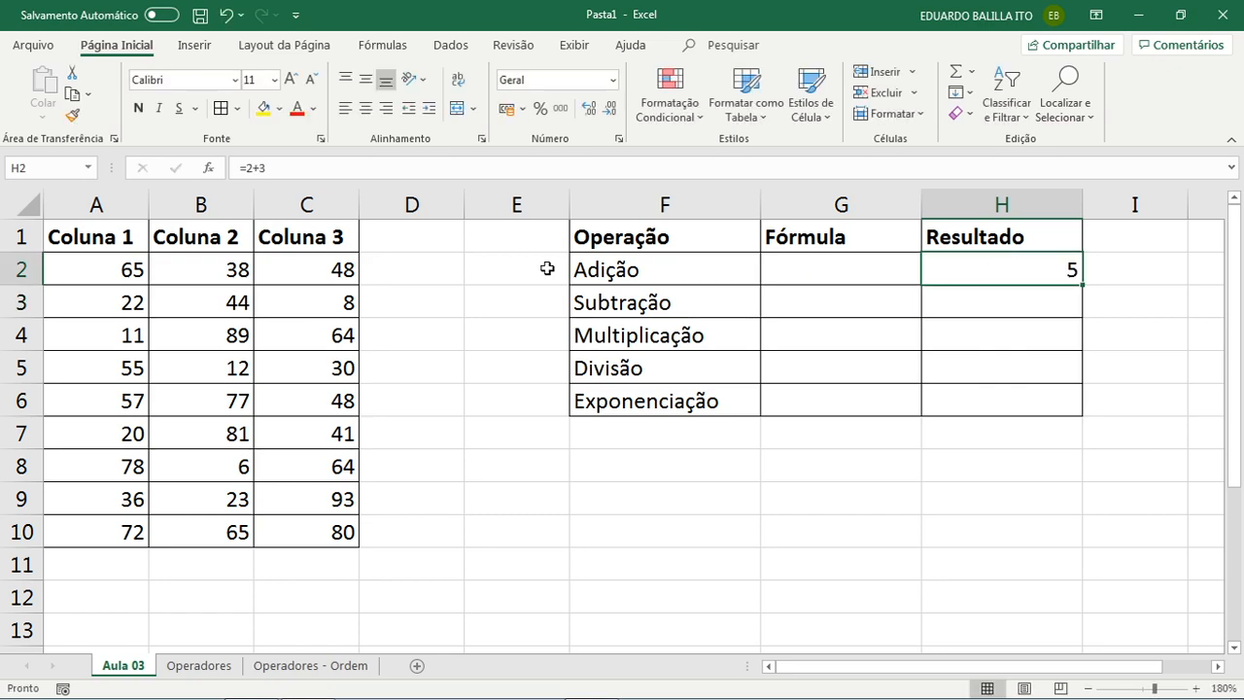
pyautogui.click(278, 167)
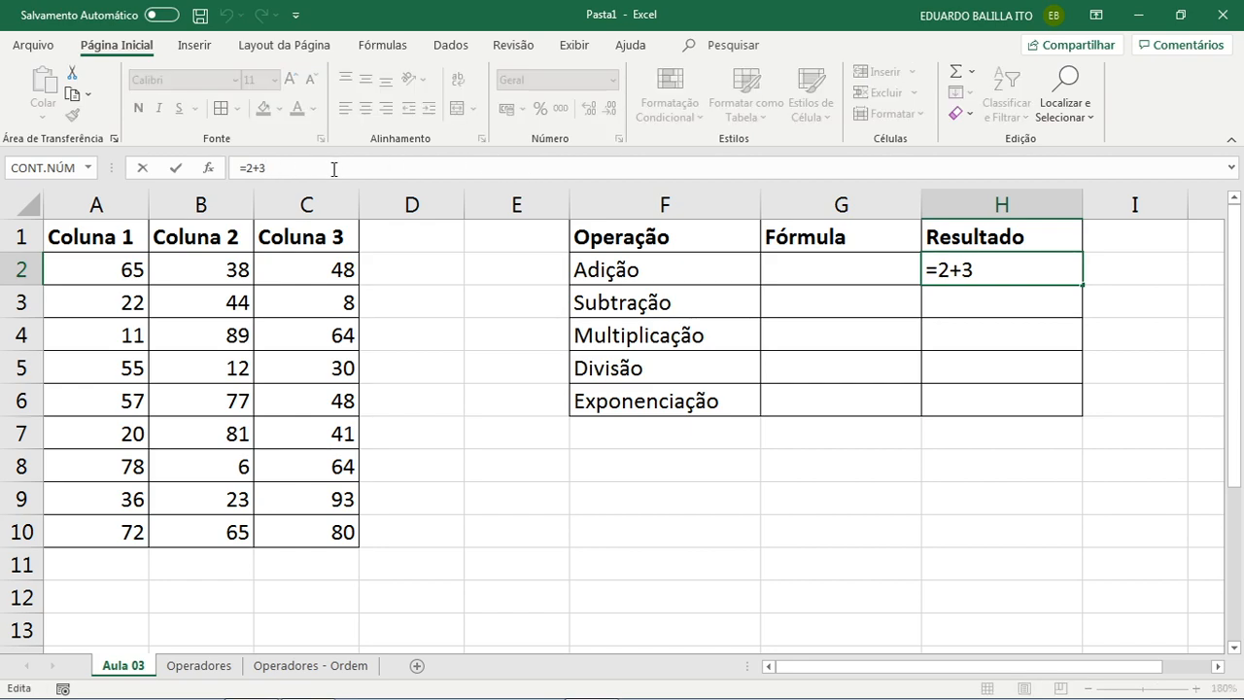
pyautogui.hotkey('ctrl', 'Return')
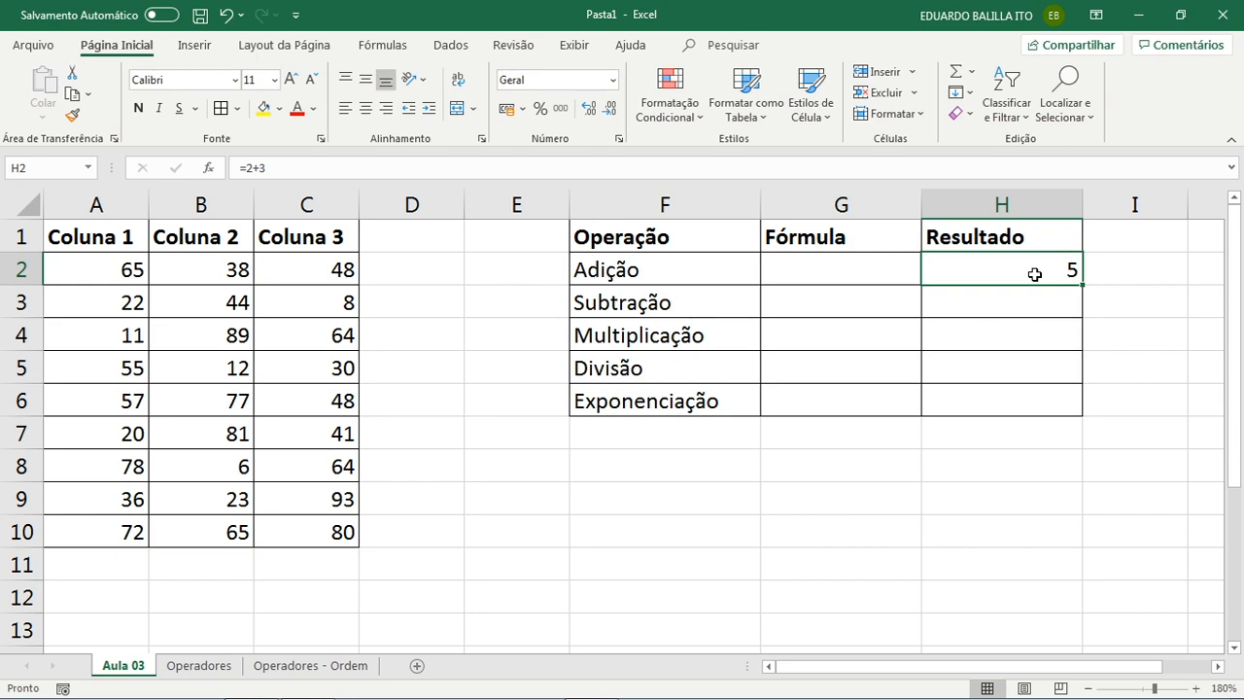
pyautogui.doubleClick(1035, 274)
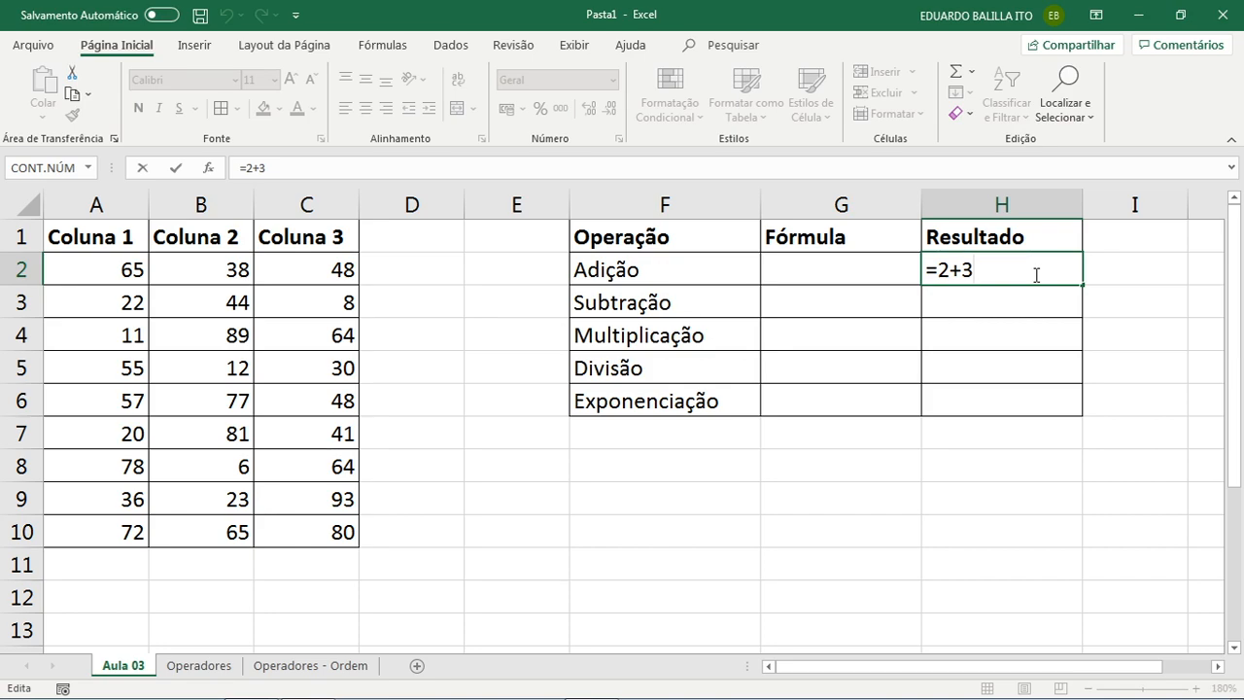
pyautogui.press('Return')
# - Open the Subtração label in F3 for editing, move through its text, and close it without changes
pyautogui.press('Left')
pyautogui.press('Left')
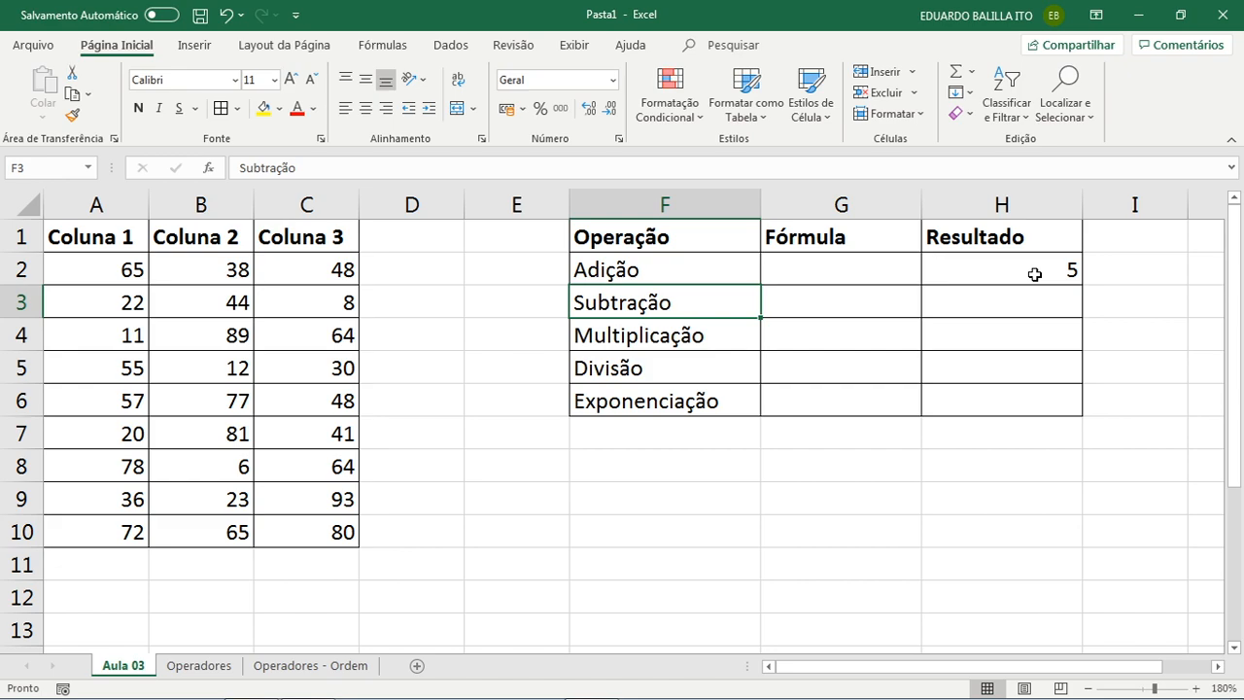
pyautogui.press('F2')
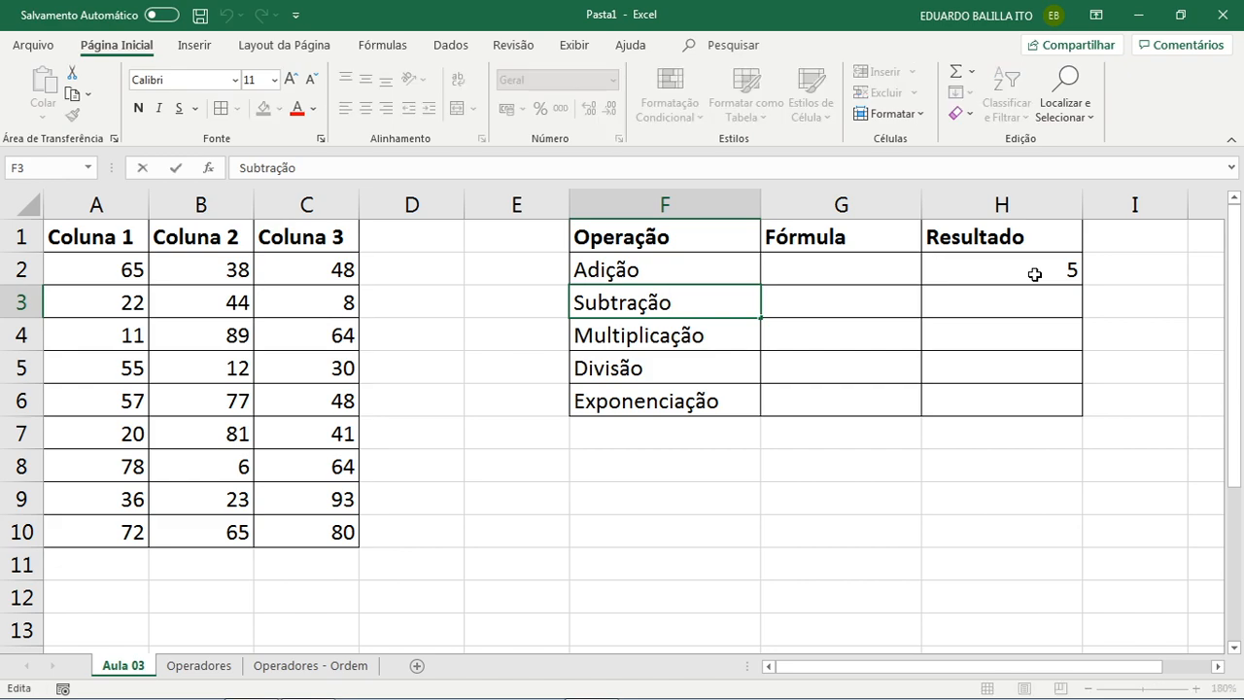
pyautogui.press('Left')
pyautogui.press('Left')
pyautogui.press('Right')
pyautogui.press('Right')
pyautogui.press('Return')
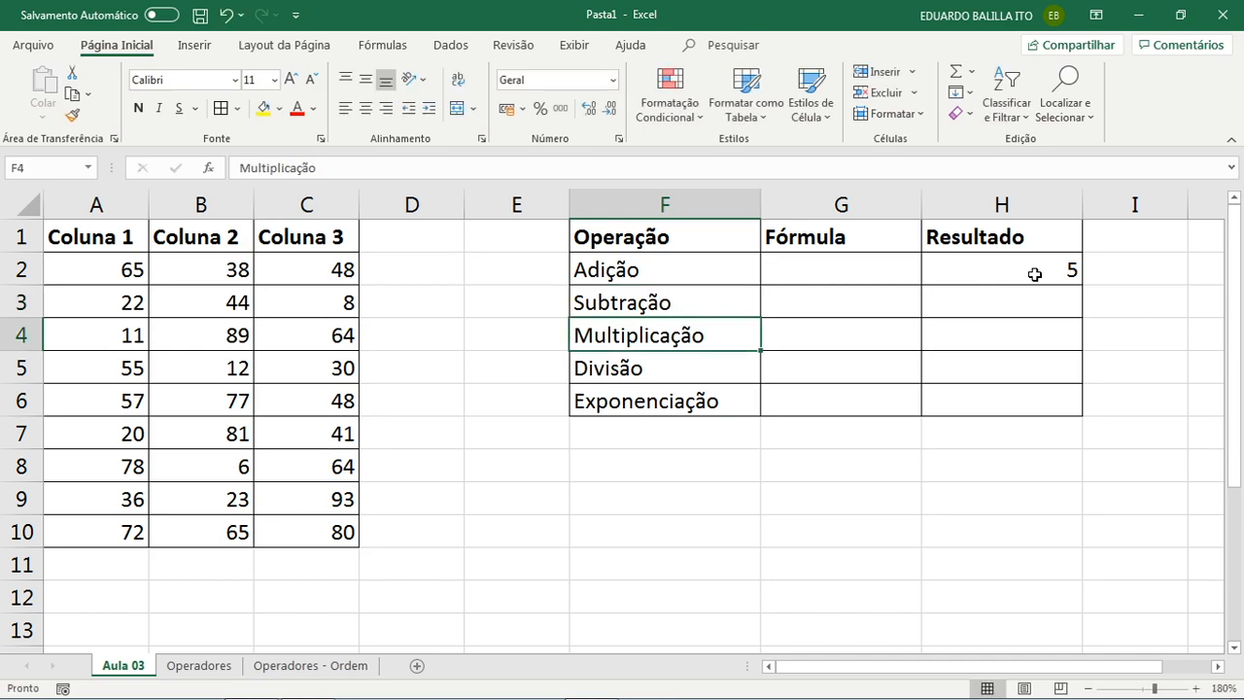
# - Replace the Adição label in F2 with "substituiu", undo the replacement, and open the label for editing without changing it
pyautogui.click(670, 270)
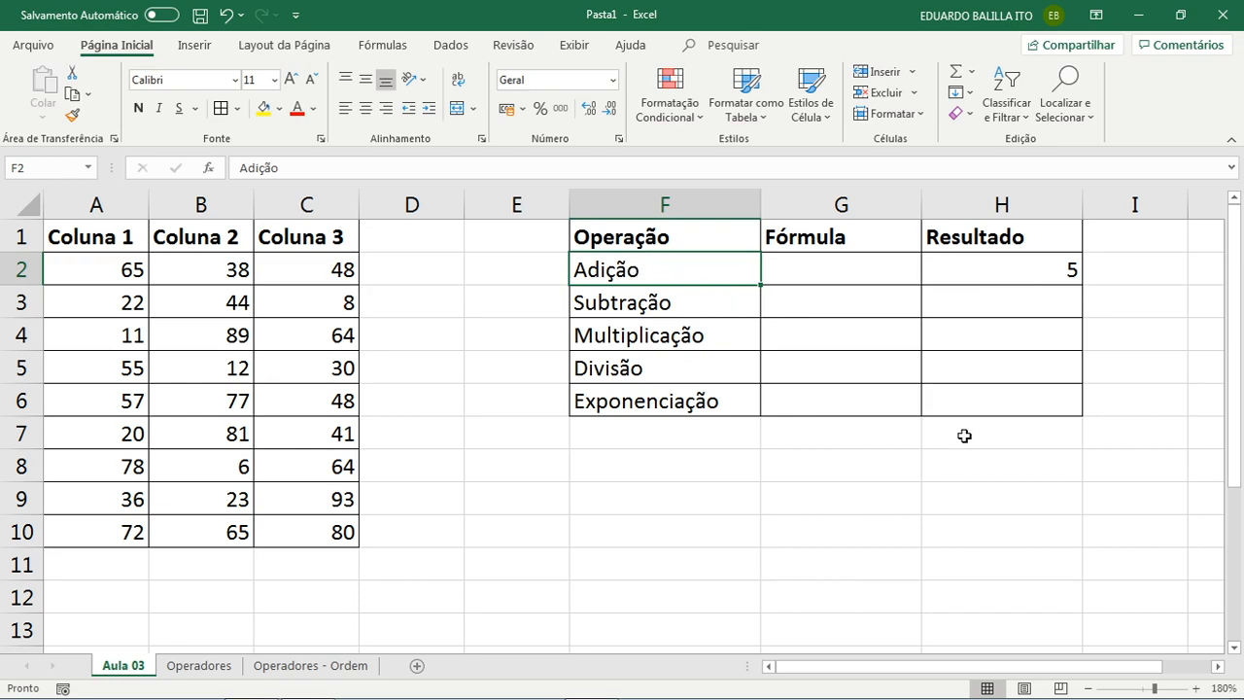
pyautogui.write('suv')
pyautogui.press('BackSpace')
pyautogui.write('bstituiu')
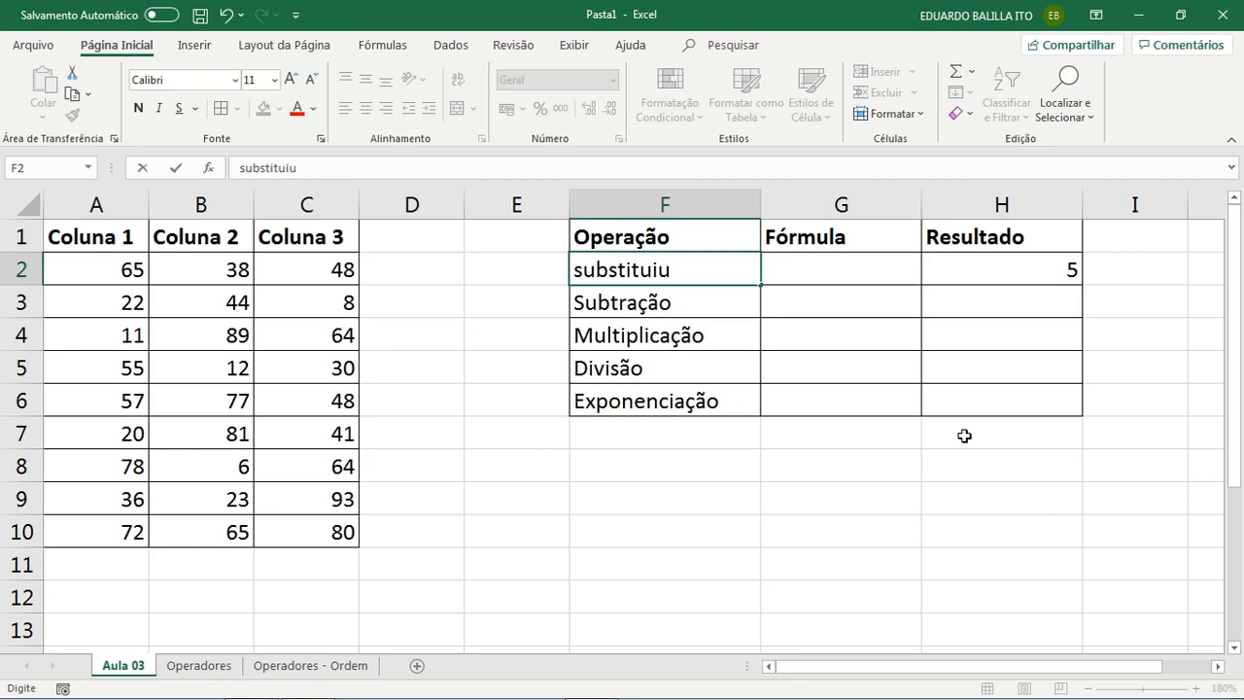
pyautogui.press('Return')
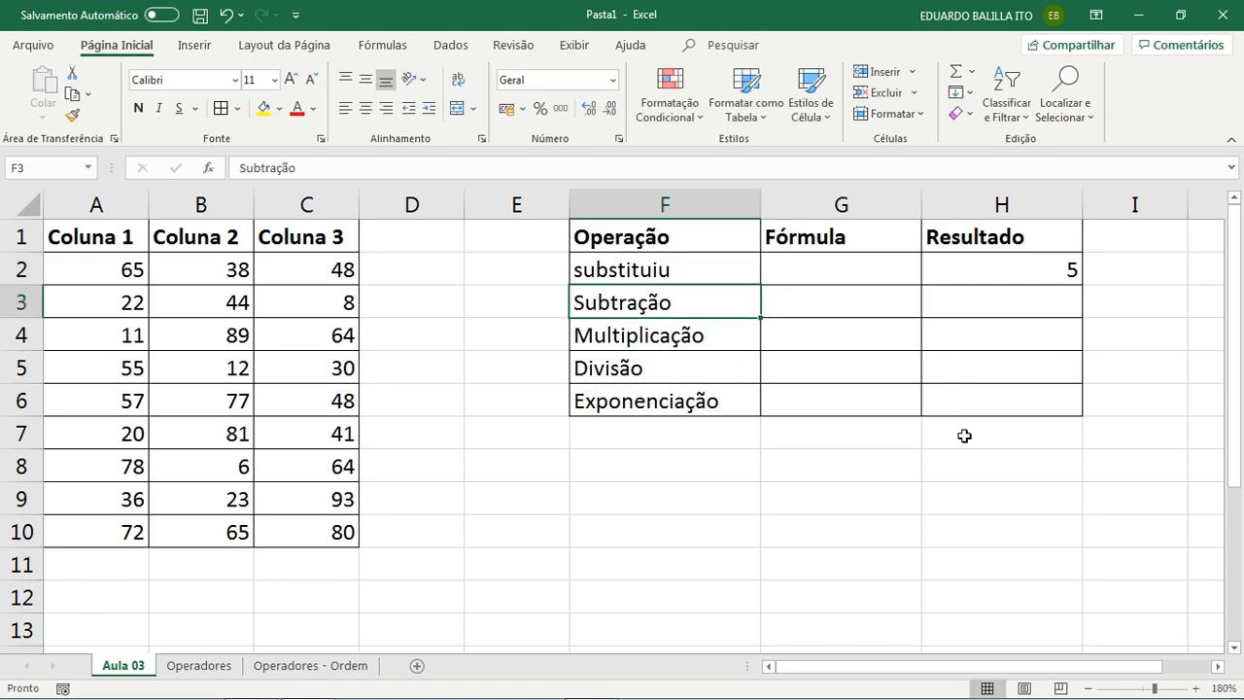
pyautogui.hotkey('ctrl', 'z')
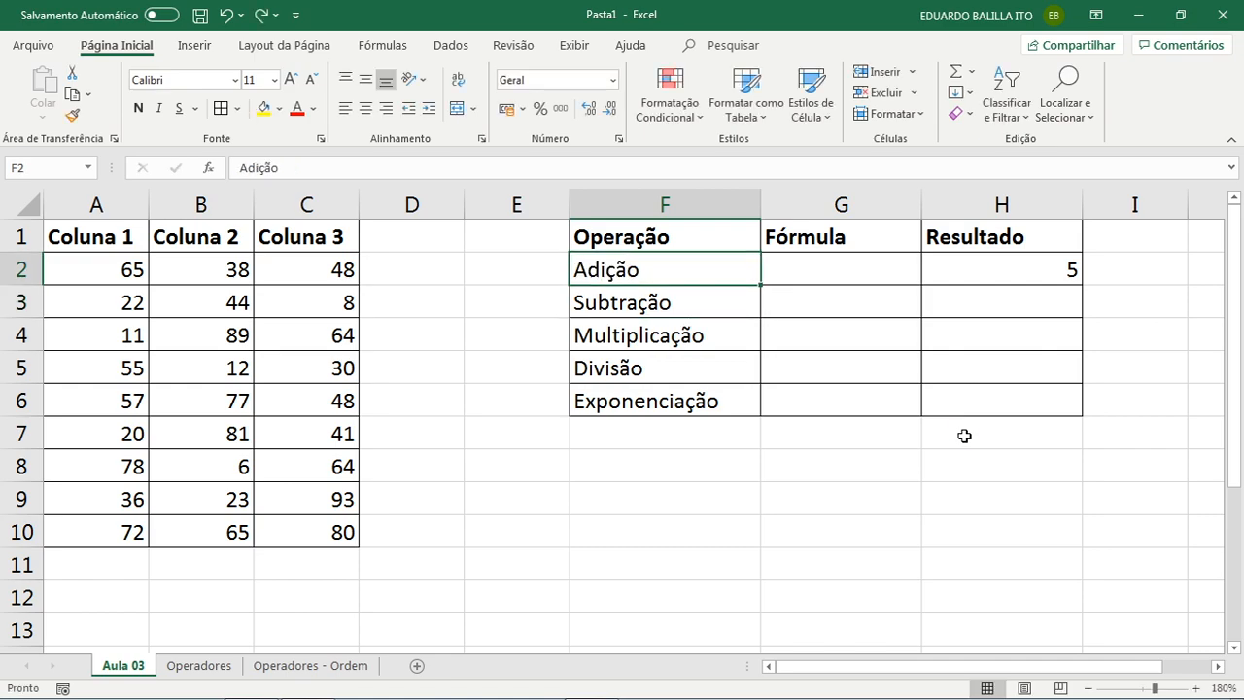
pyautogui.doubleClick(630, 269)
pyautogui.press('Tab')
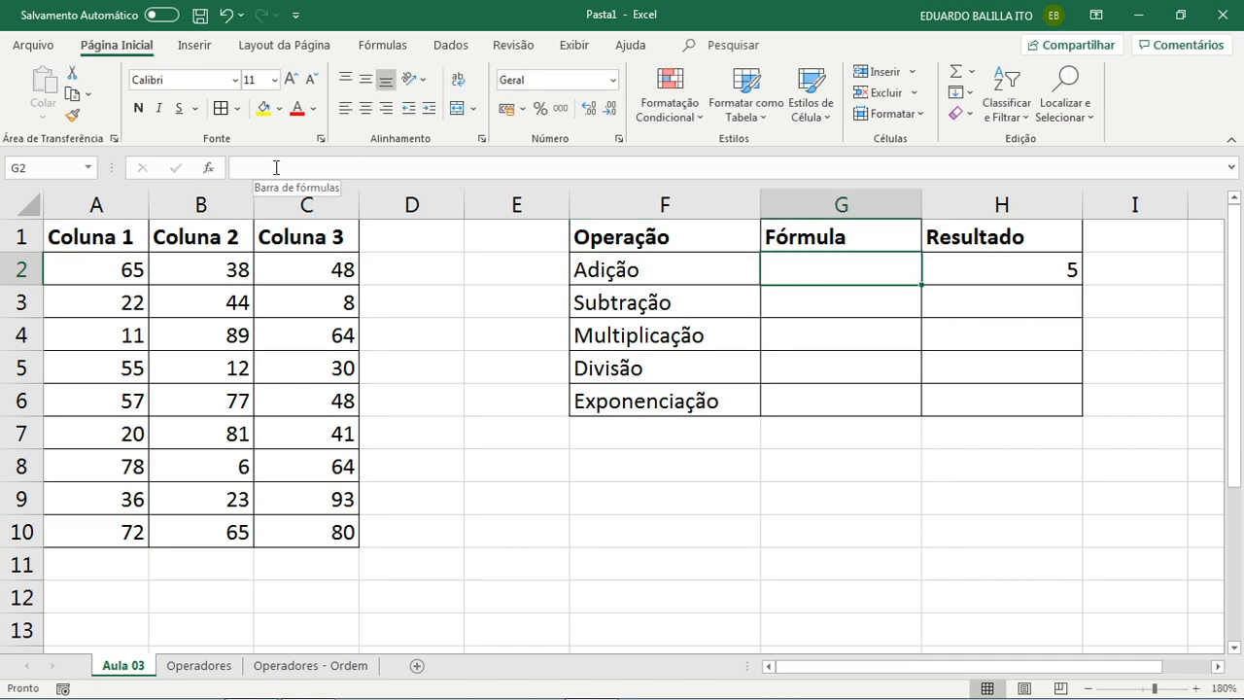
# - Enter '=2+3 as literal text in the Adição row's Fórmula cell, G2, using a leading apostrophe
pyautogui.click(960, 330)
pyautogui.click(991, 270)
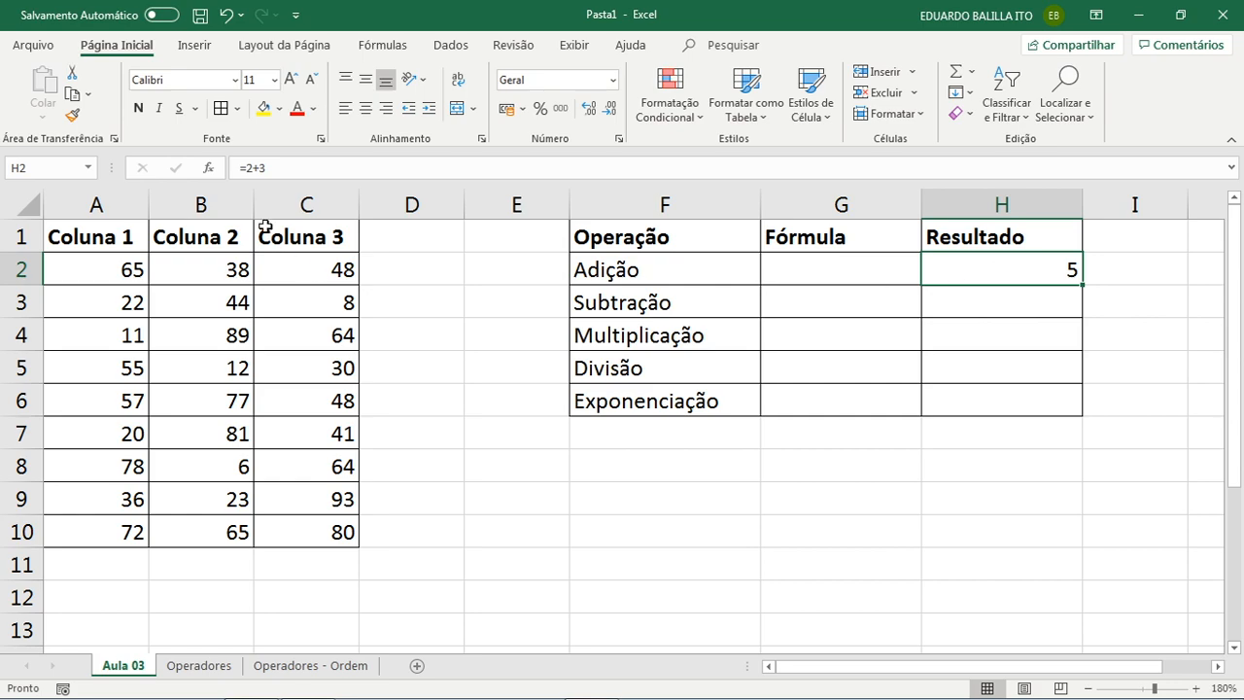
pyautogui.click(812, 278)
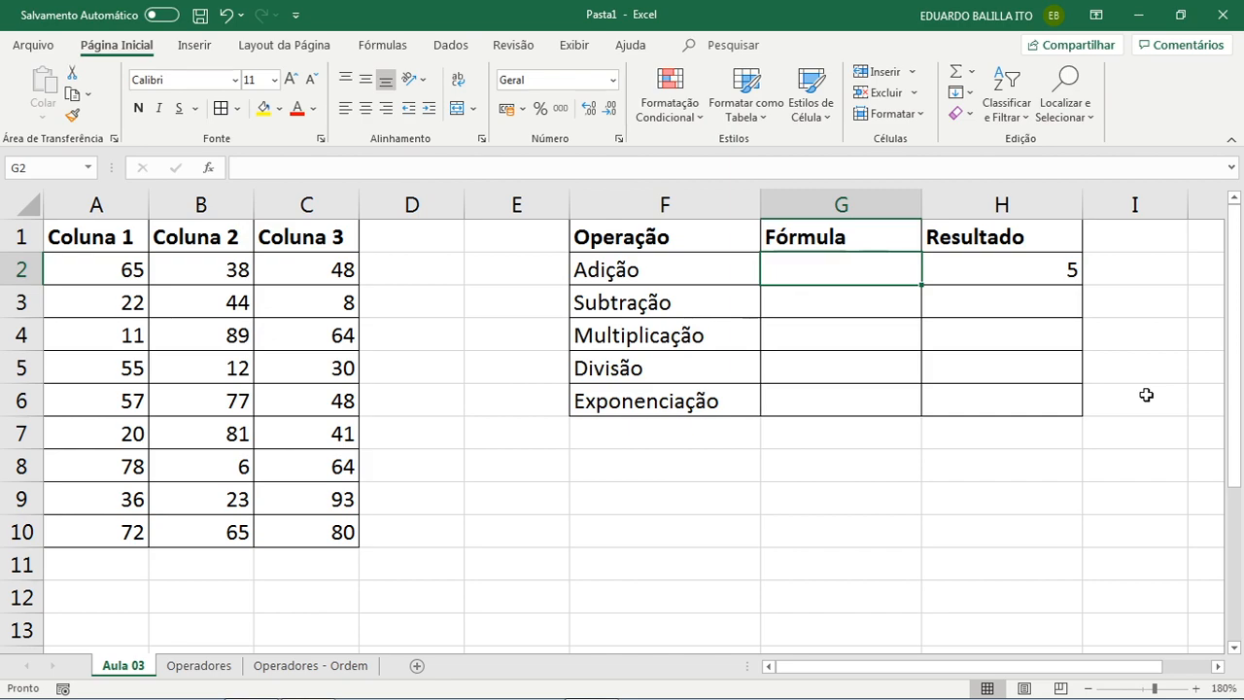
pyautogui.write("'")
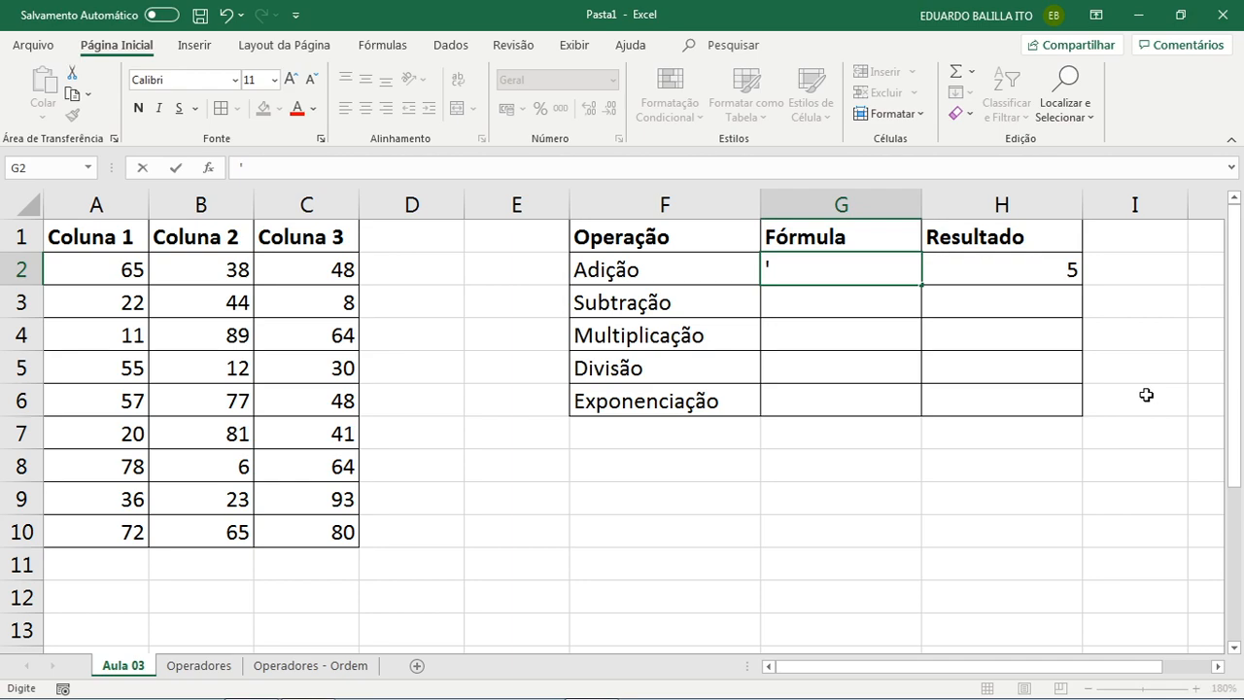
pyautogui.write('=')
pyautogui.write('2+3')
pyautogui.press('Return')
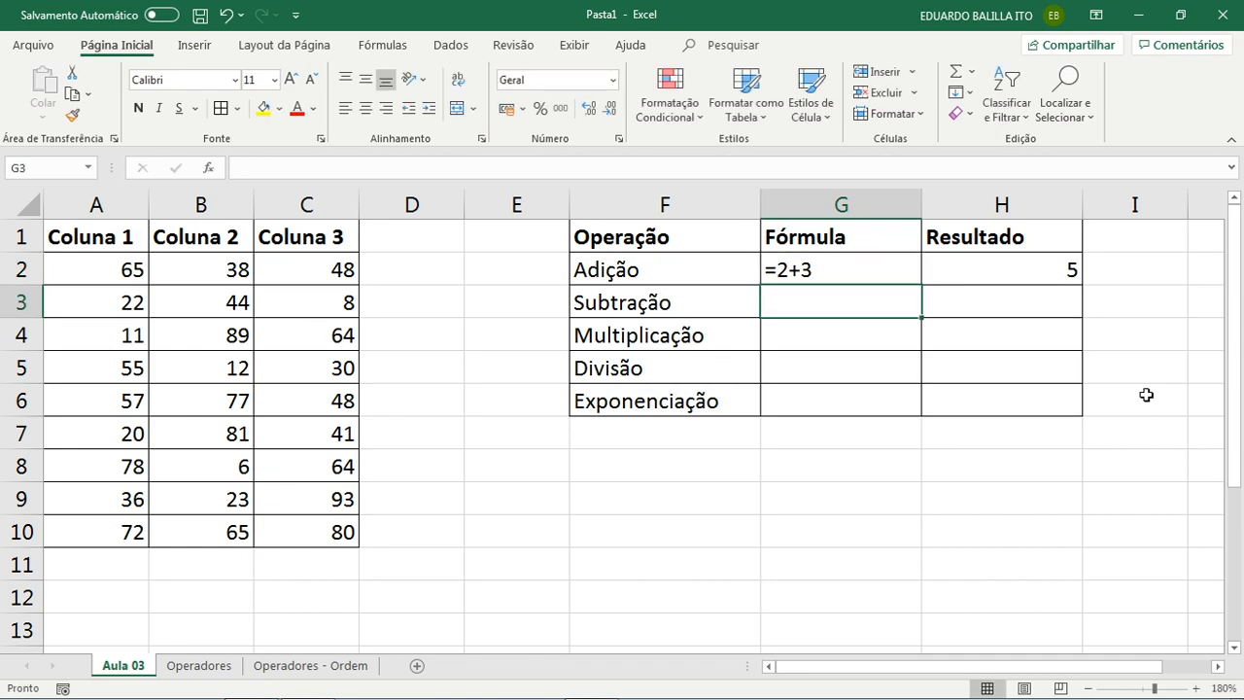
# - Inspect the leading apostrophe of the text in G2, both in the formula bar and inside the cell, without changing it
pyautogui.click(807, 277)
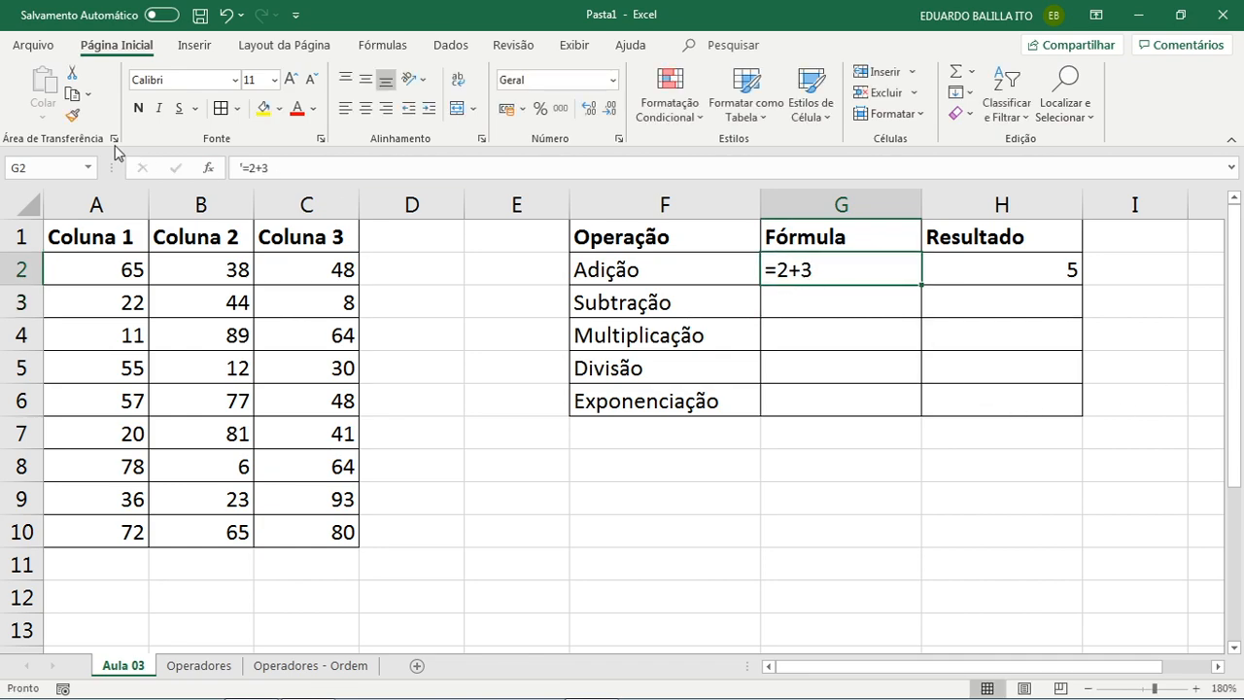
pyautogui.click(243, 168)
pyautogui.click(243, 169)
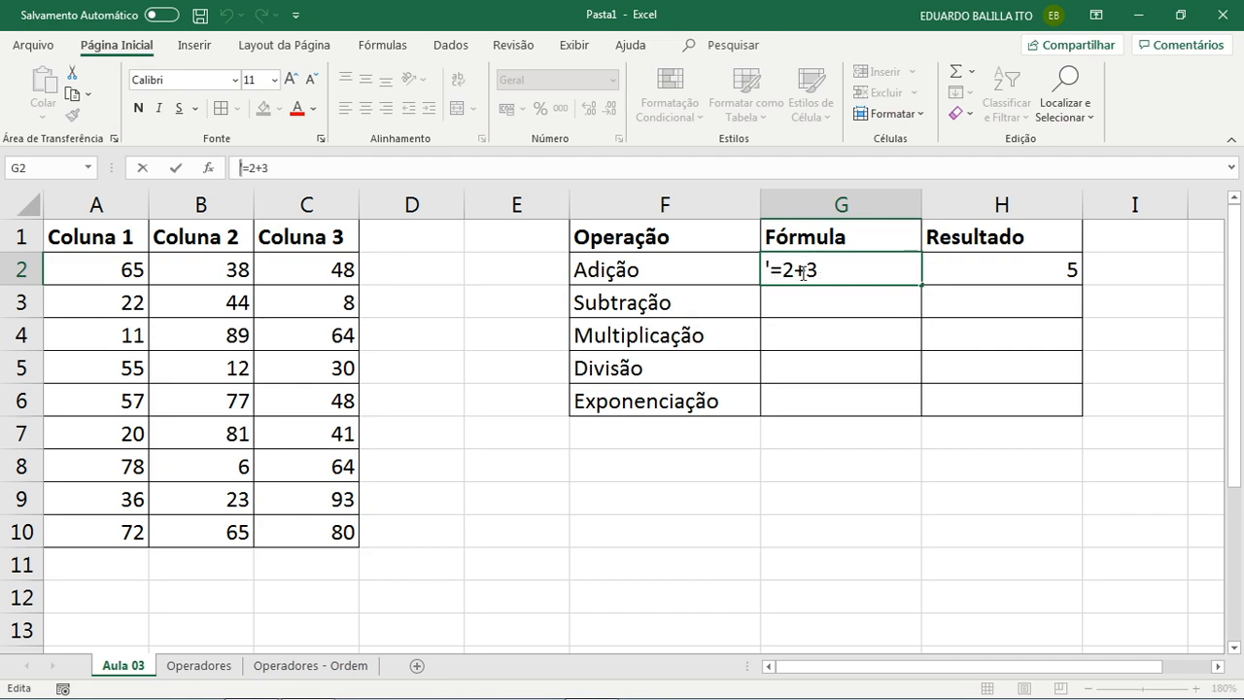
pyautogui.moveTo(774, 271); pyautogui.dragTo(763, 270)
pyautogui.press('Return')
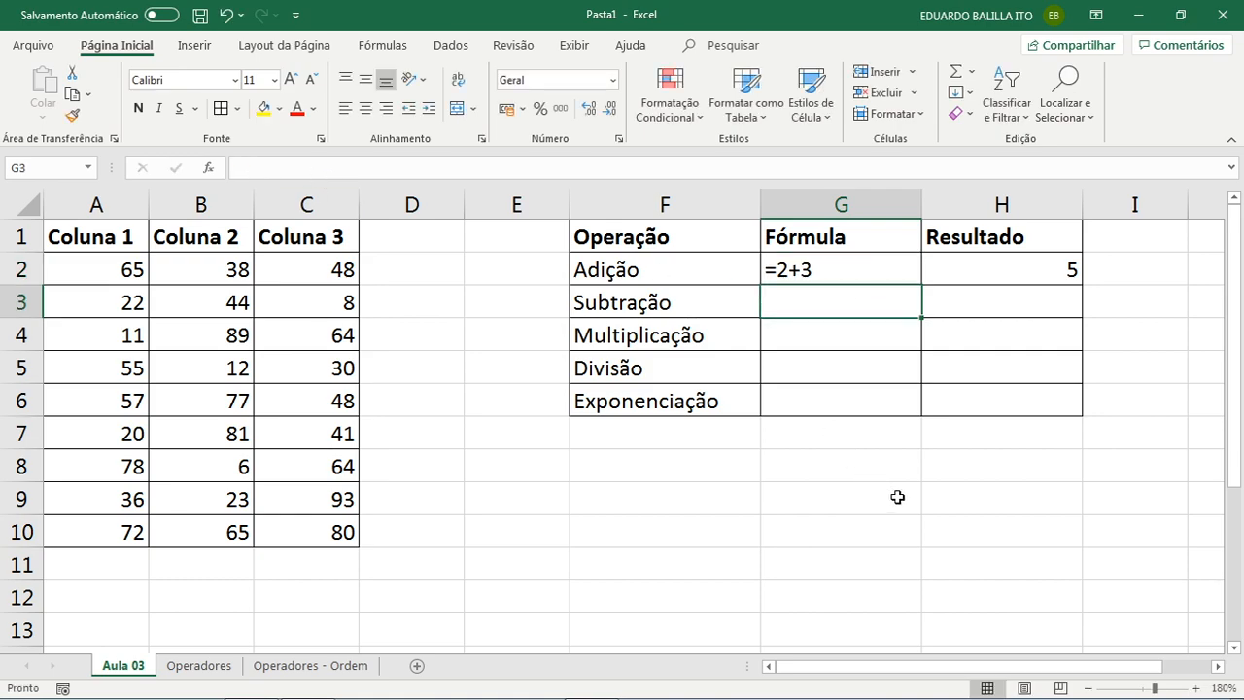
# - Enter '=2-3 as literal text in the Subtração row's Fórmula cell, G3
pyautogui.click(1019, 276)
pyautogui.click(864, 305)
pyautogui.write("'")
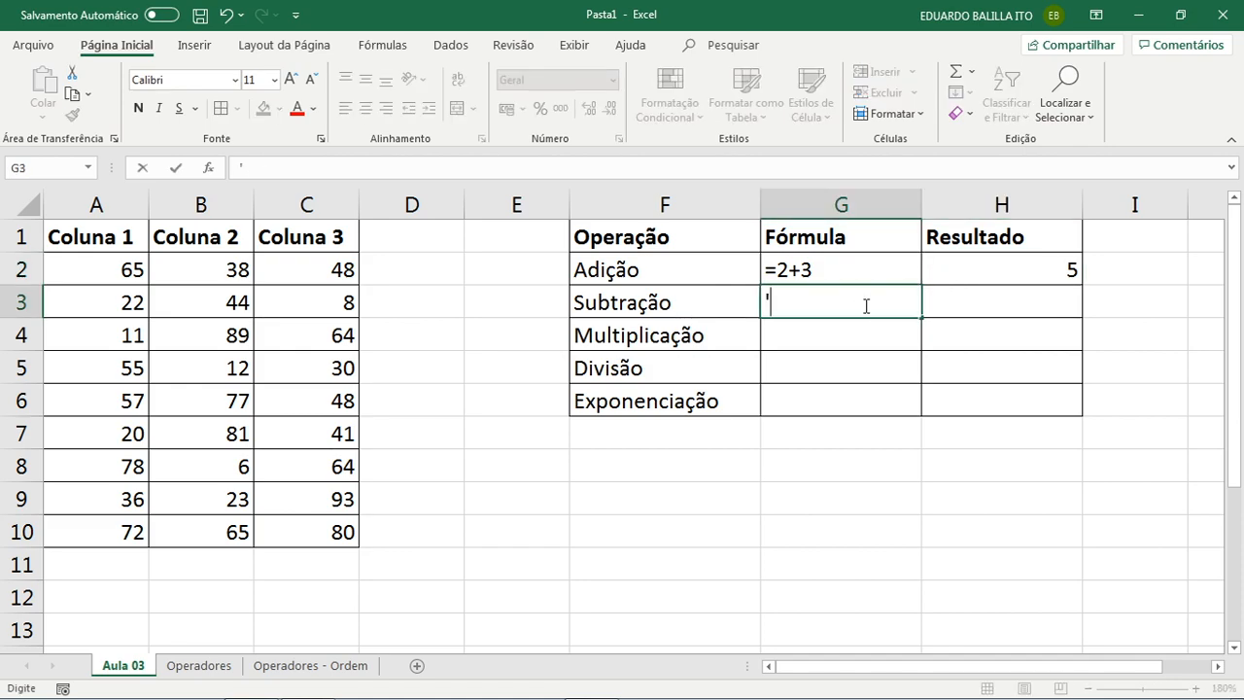
pyautogui.write('=2-3')
pyautogui.press('Return')
# - Enter the formula =2-3 as the Subtração result in H3 and select that cell to check it
pyautogui.click(951, 305)
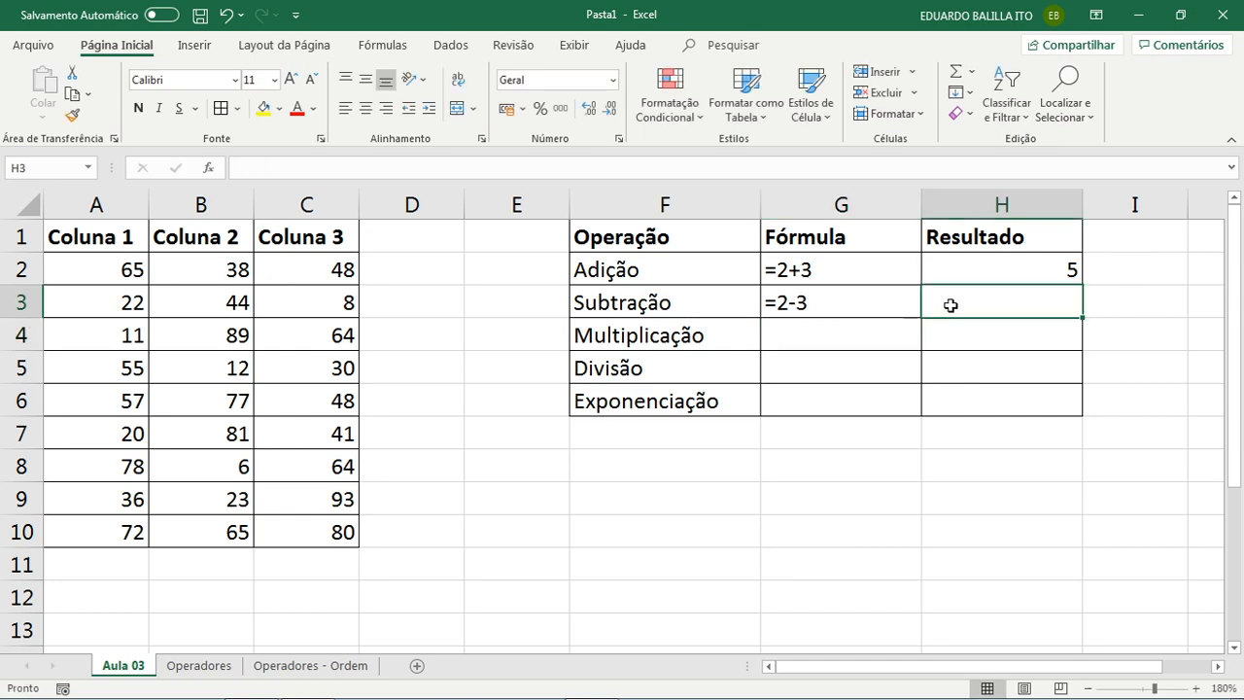
pyautogui.write('=2-3')
pyautogui.press('Return')
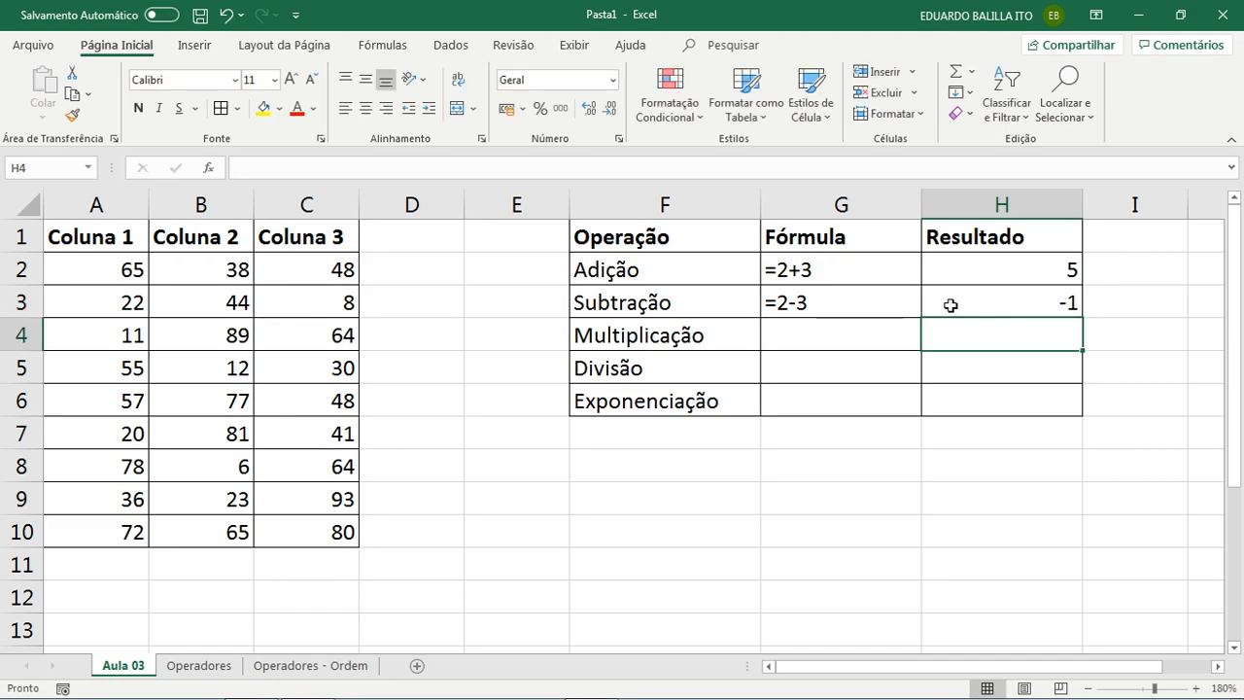
pyautogui.click(1042, 299)
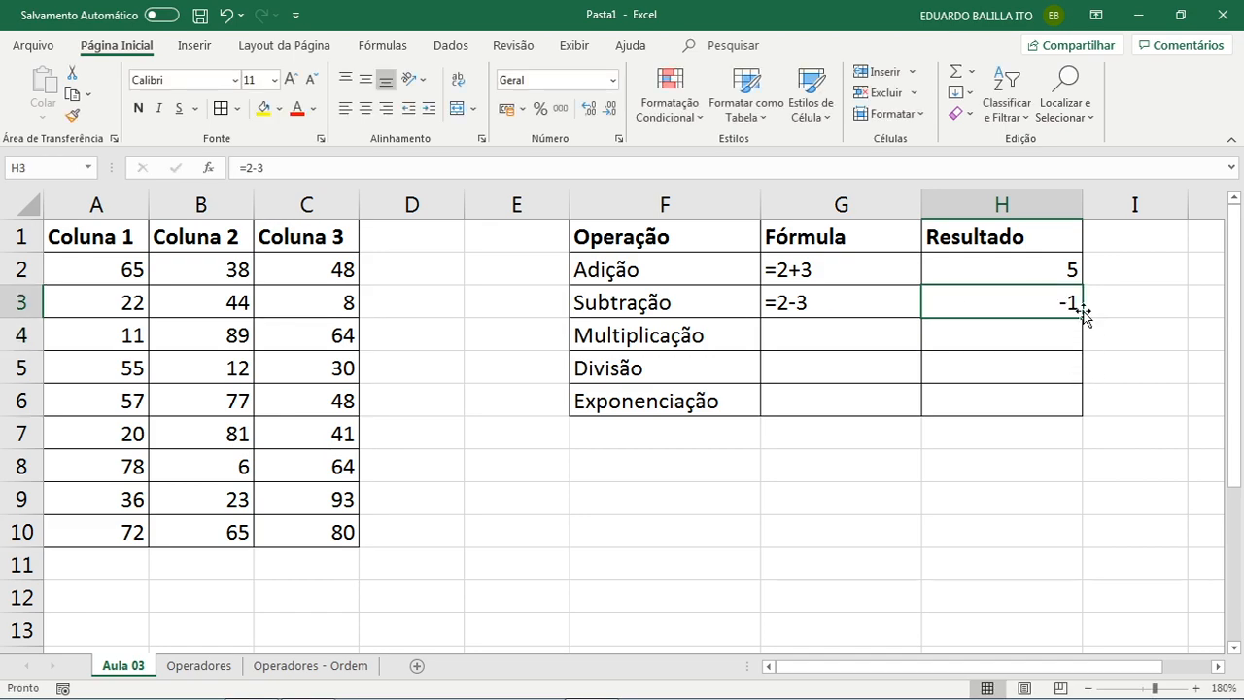
# - Enter =2*3 in the Multiplicação row's Fórmula cell, G4, with a leading apostrophe added so it is stored as text
pyautogui.click(833, 334)
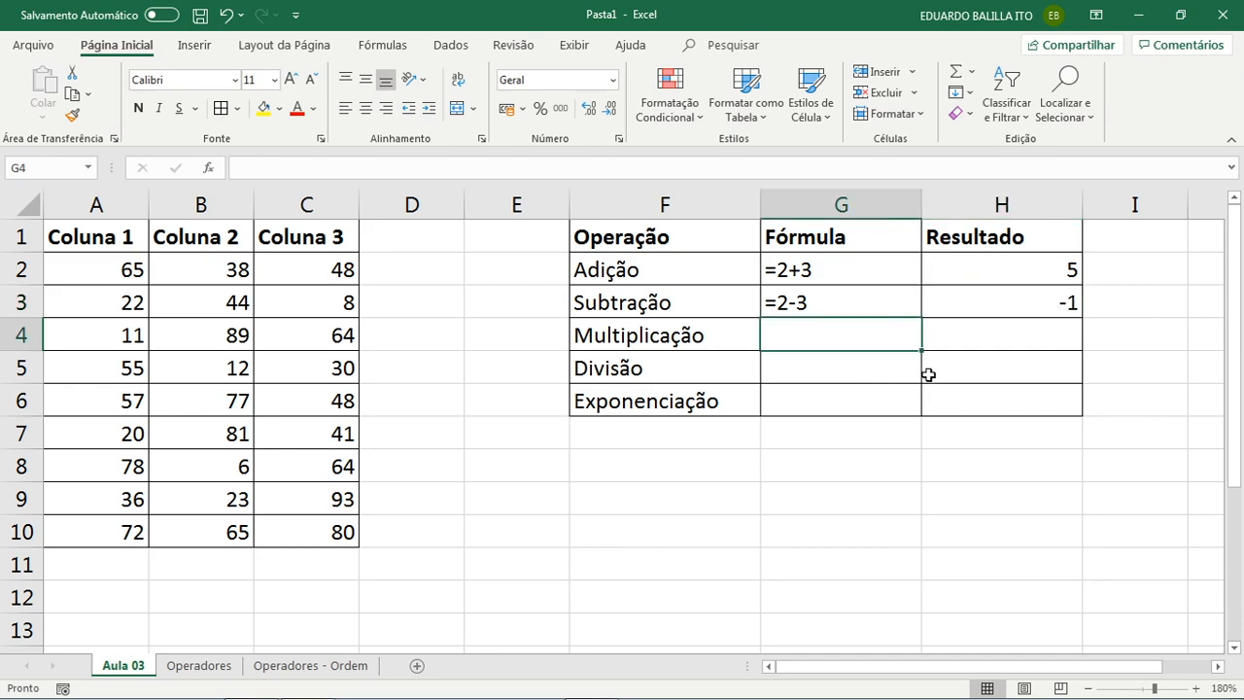
pyautogui.write('=2*3')
pyautogui.press('Left')
pyautogui.press('Left')
pyautogui.press('Right')
pyautogui.press('Right')
pyautogui.press('F2')
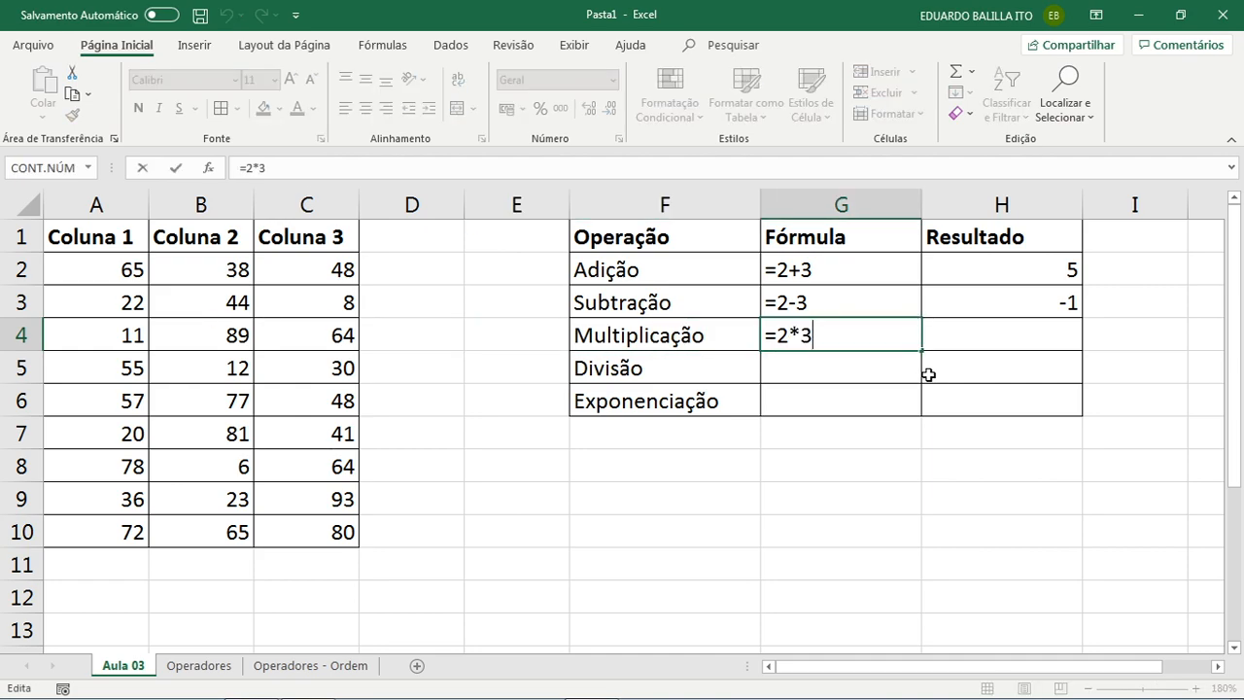
pyautogui.press('Home')
pyautogui.write("'")
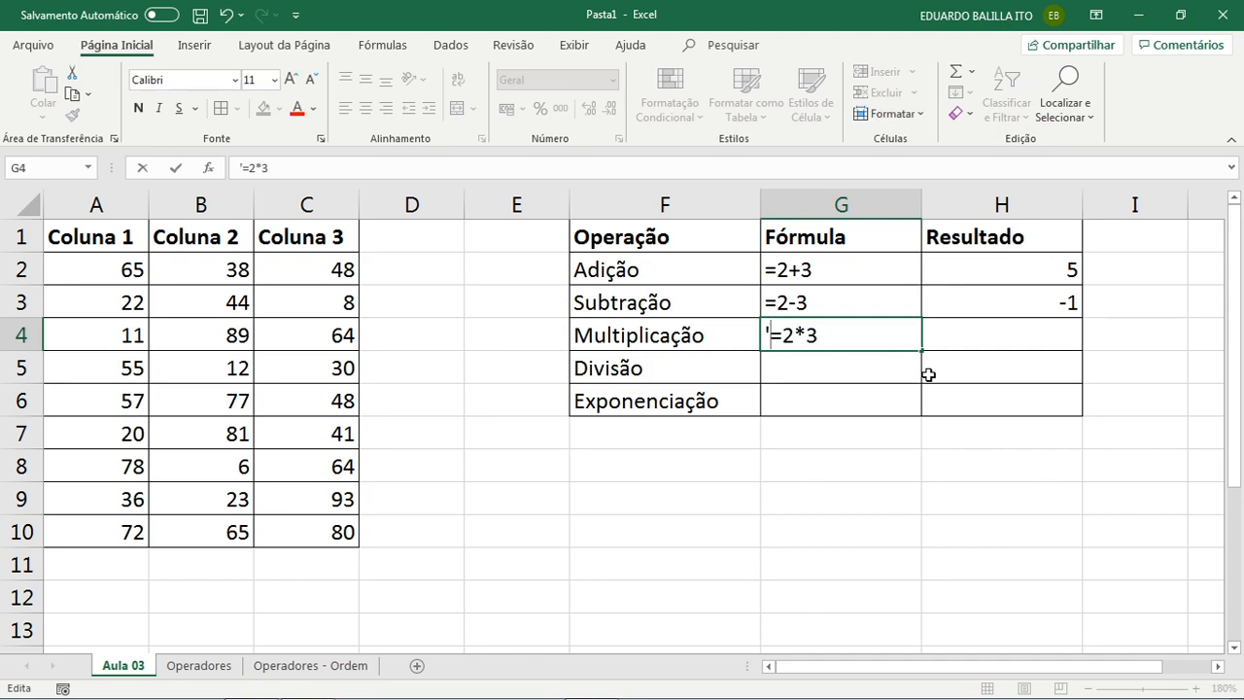
pyautogui.press('Return')
# - Enter the formula =2*3 as the Multiplicação result in H4 and go to the Divisão row's Fórmula cell
pyautogui.click(938, 342)
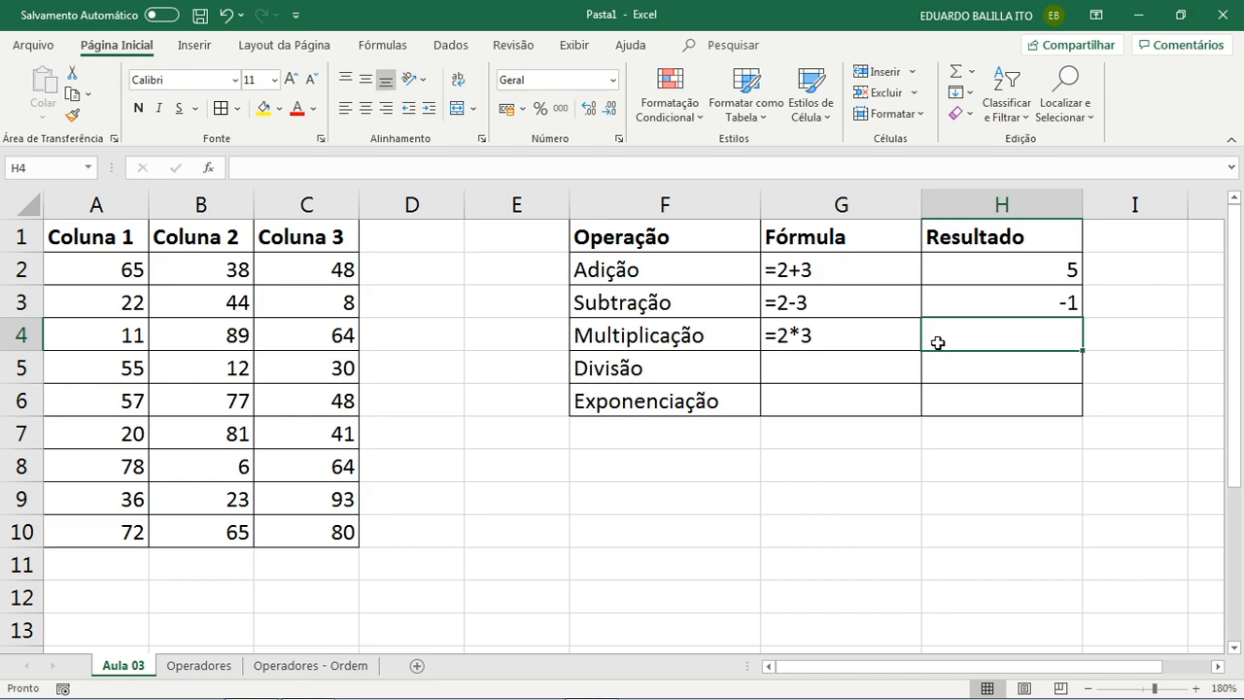
pyautogui.write('=2*3')
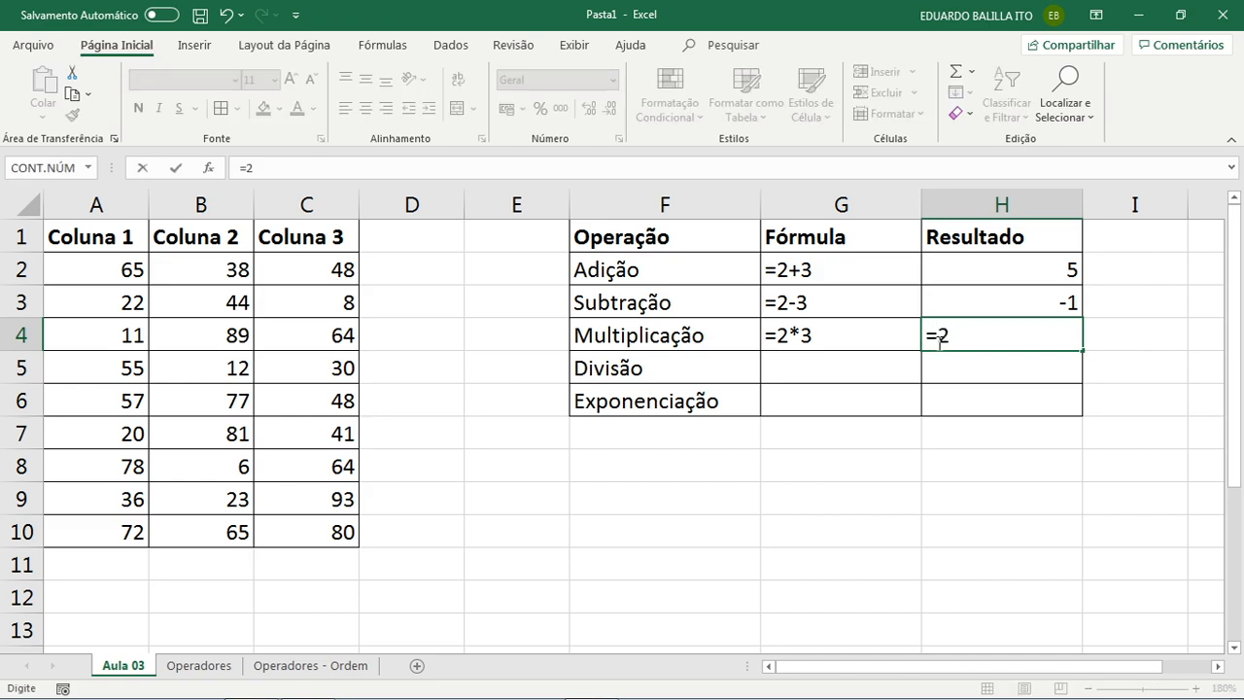
pyautogui.press('Return')
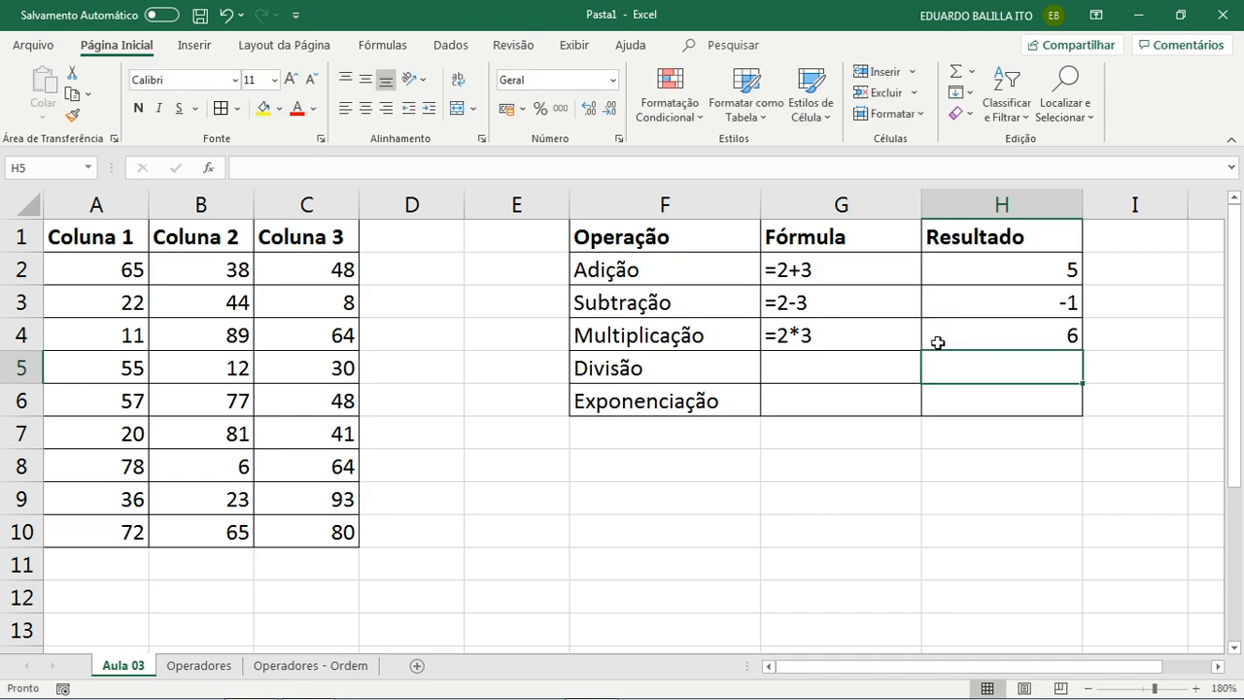
pyautogui.press('Left')
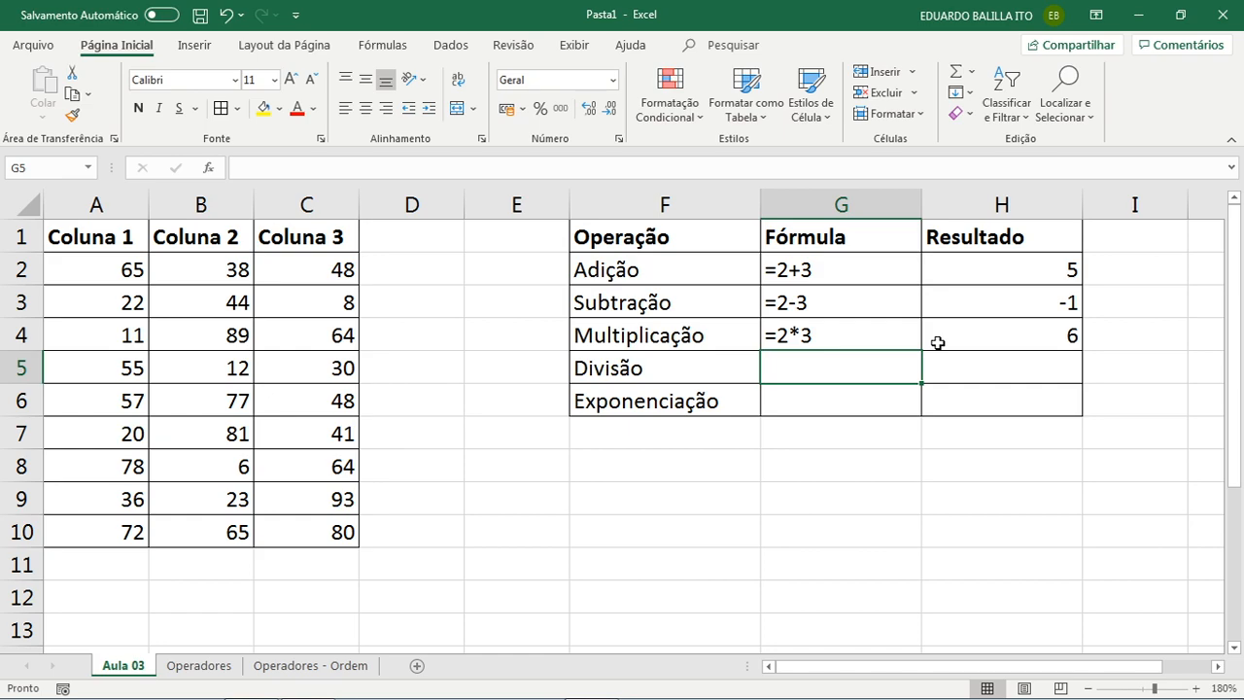
pyautogui.write('=')
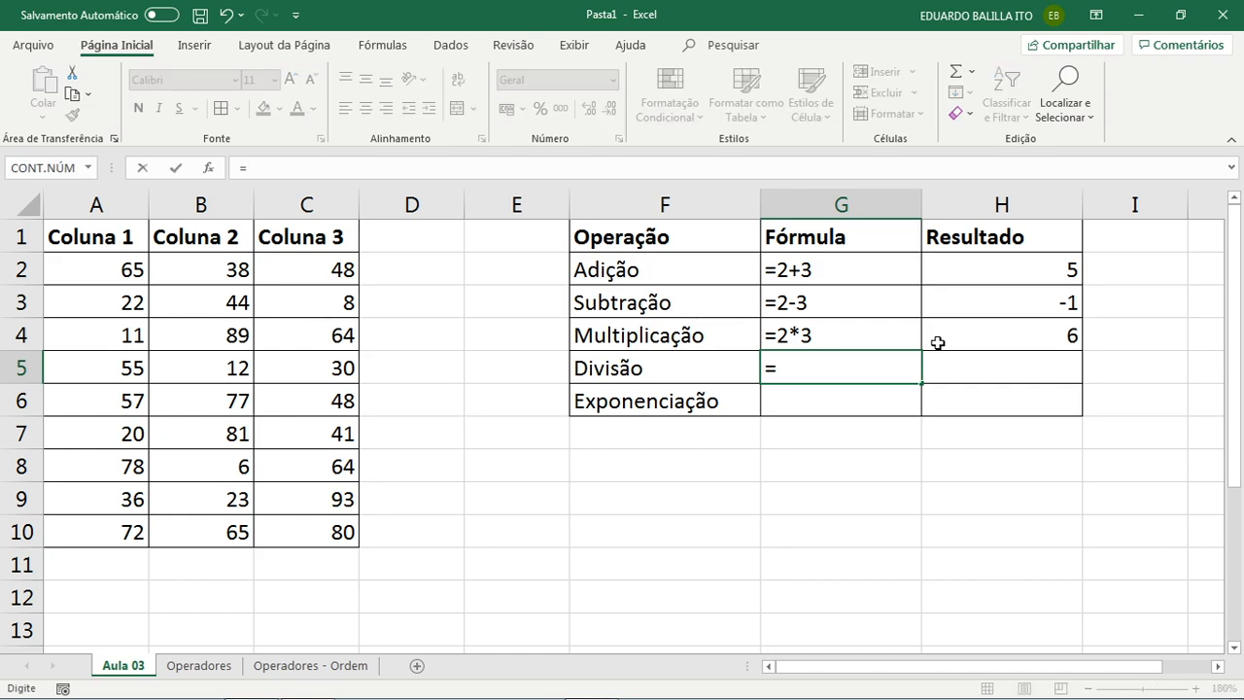
pyautogui.press('Left')
pyautogui.press('Right')
pyautogui.press('BackSpace')
pyautogui.press('BackSpace')
pyautogui.press('BackSpace')
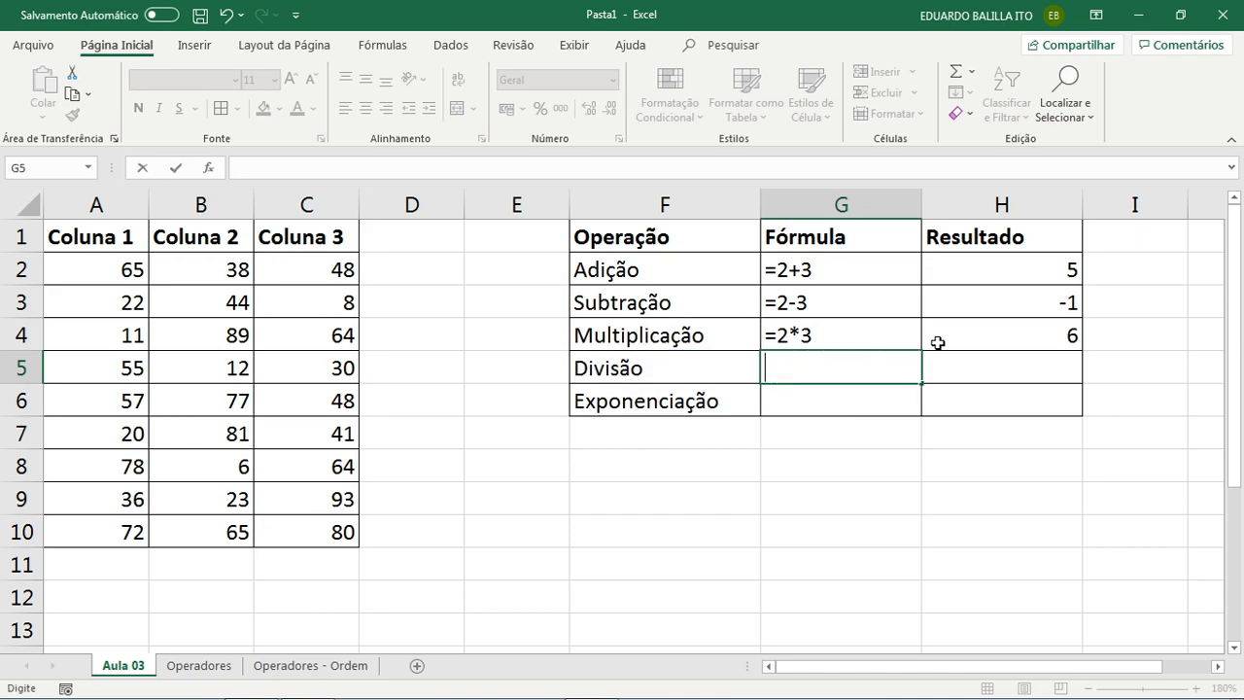
# - Fill the Divisão row with '=2/3 as literal text in G5 and the formula =2/3 as the result in H5
pyautogui.write("'=")
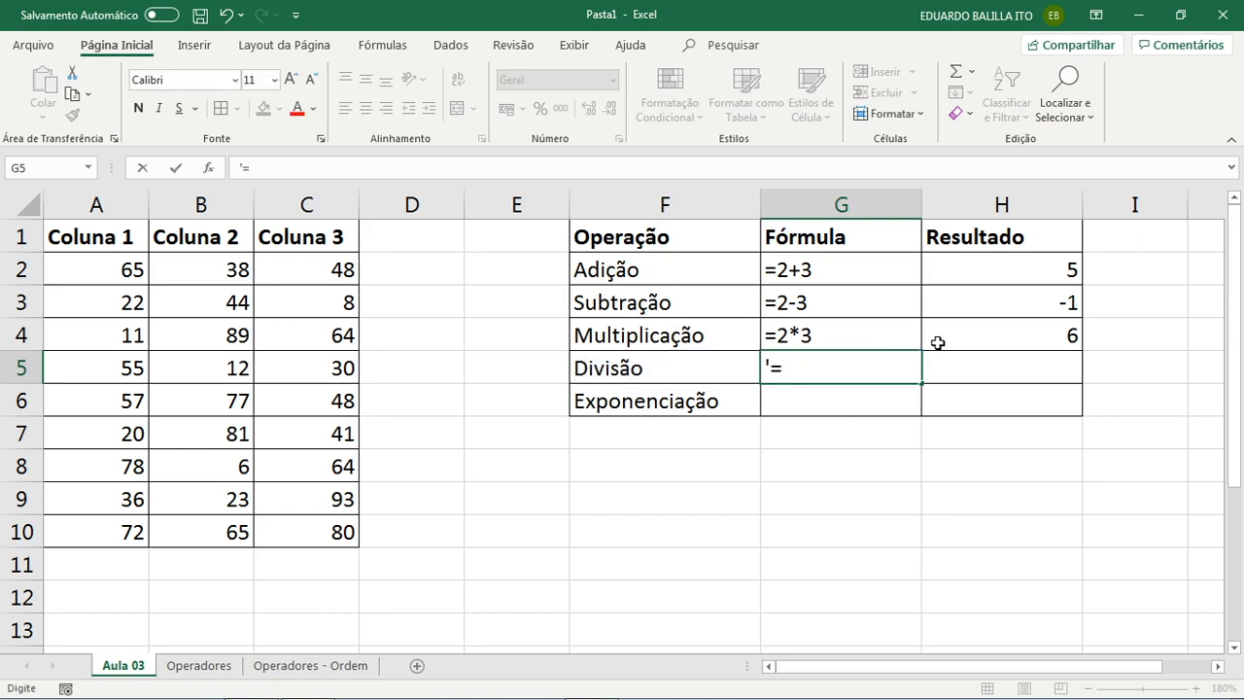
pyautogui.write('2/3')
pyautogui.press('Tab')
pyautogui.write('=2/3')
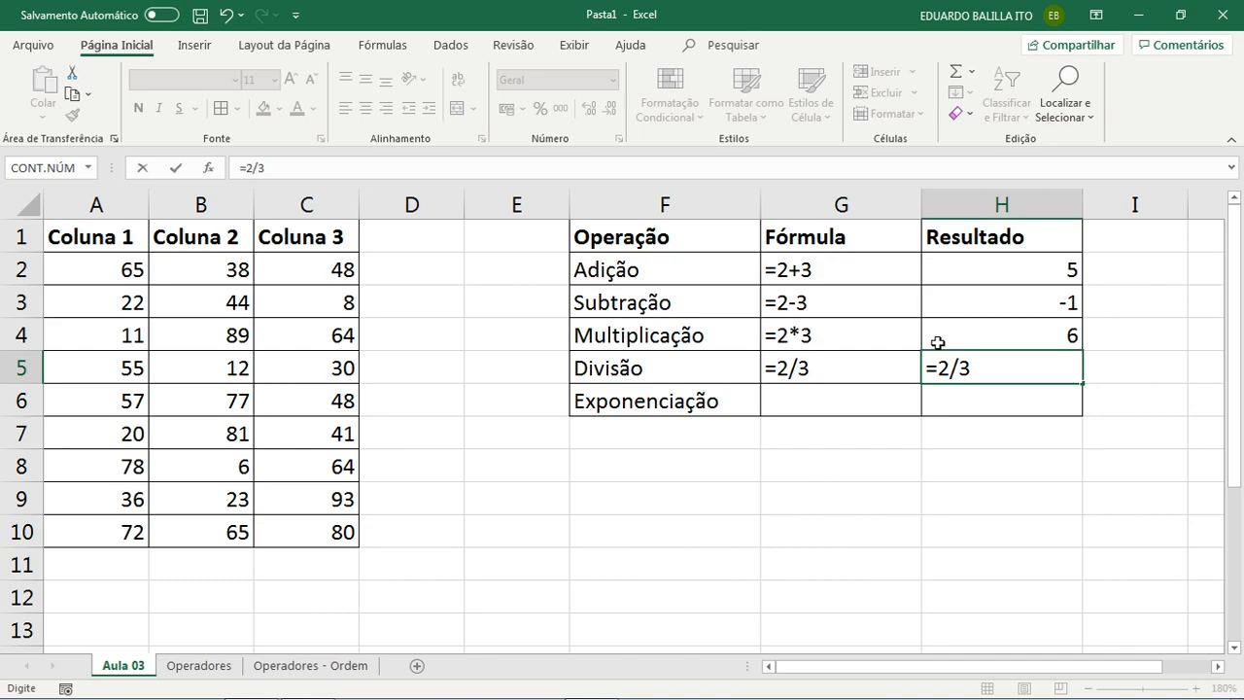
pyautogui.press('Return')
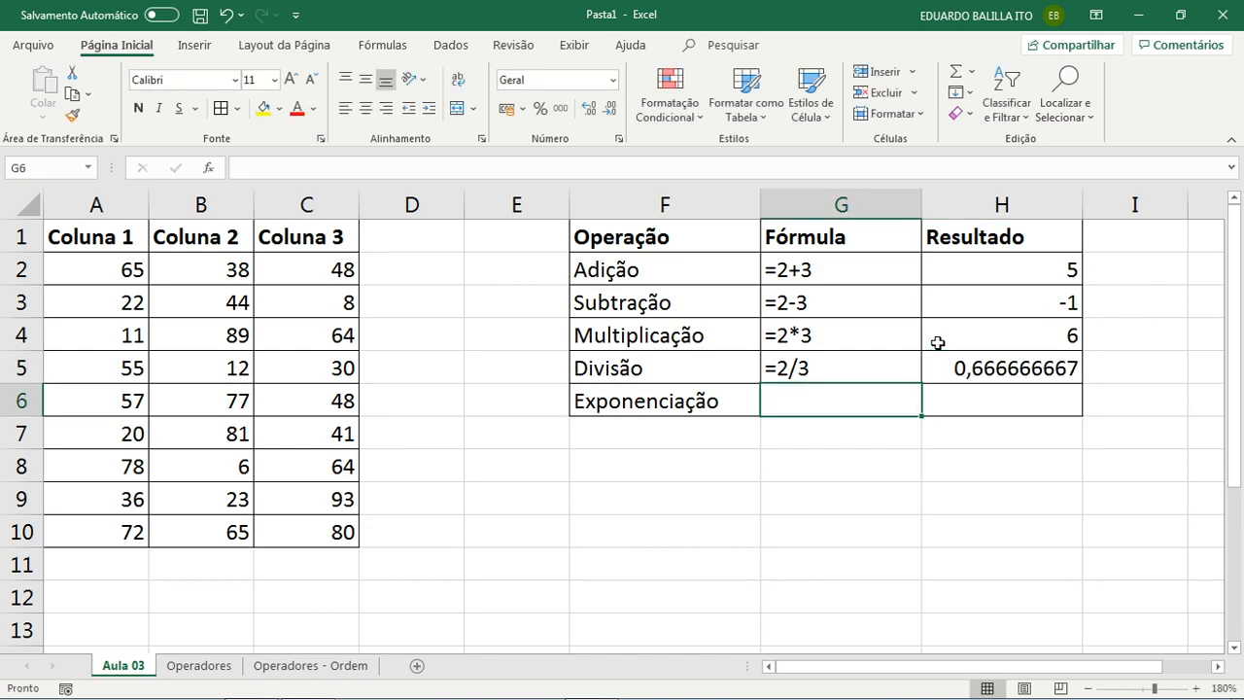
# - Vary the decimal places shown for the Divisão result in H5, going up to 11 and down to 5, and finish with eight
pyautogui.click(1036, 369)
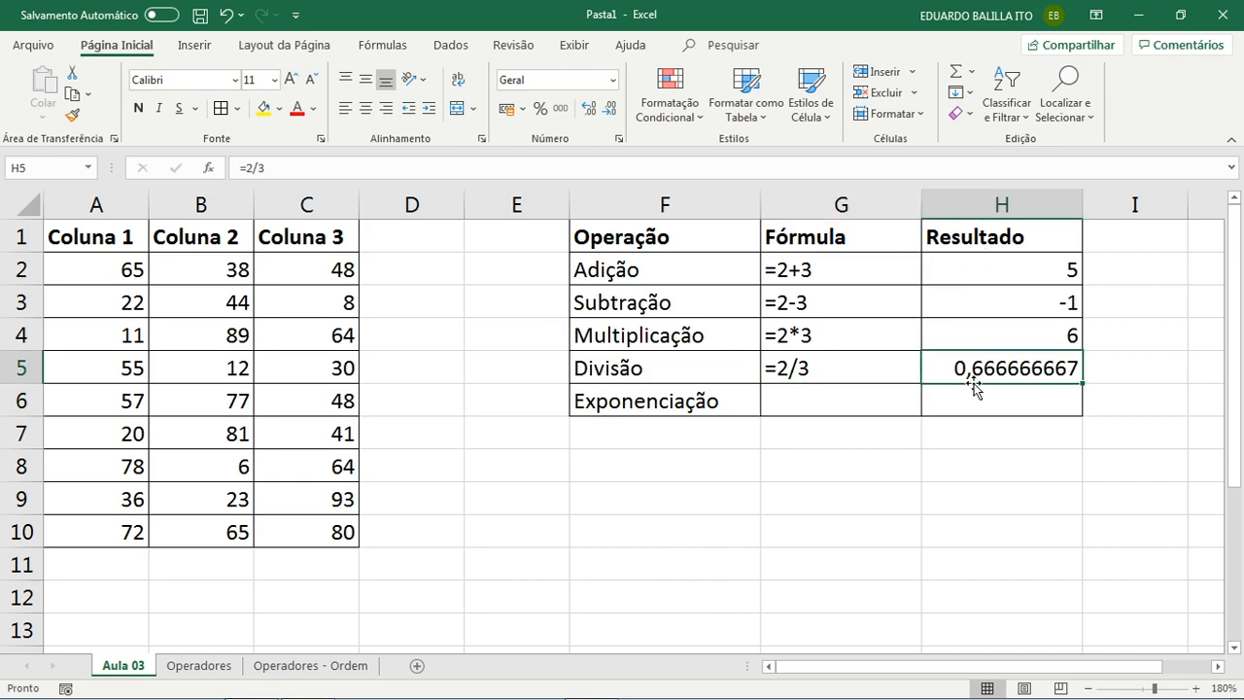
pyautogui.click(589, 107)
pyautogui.click(588, 108)
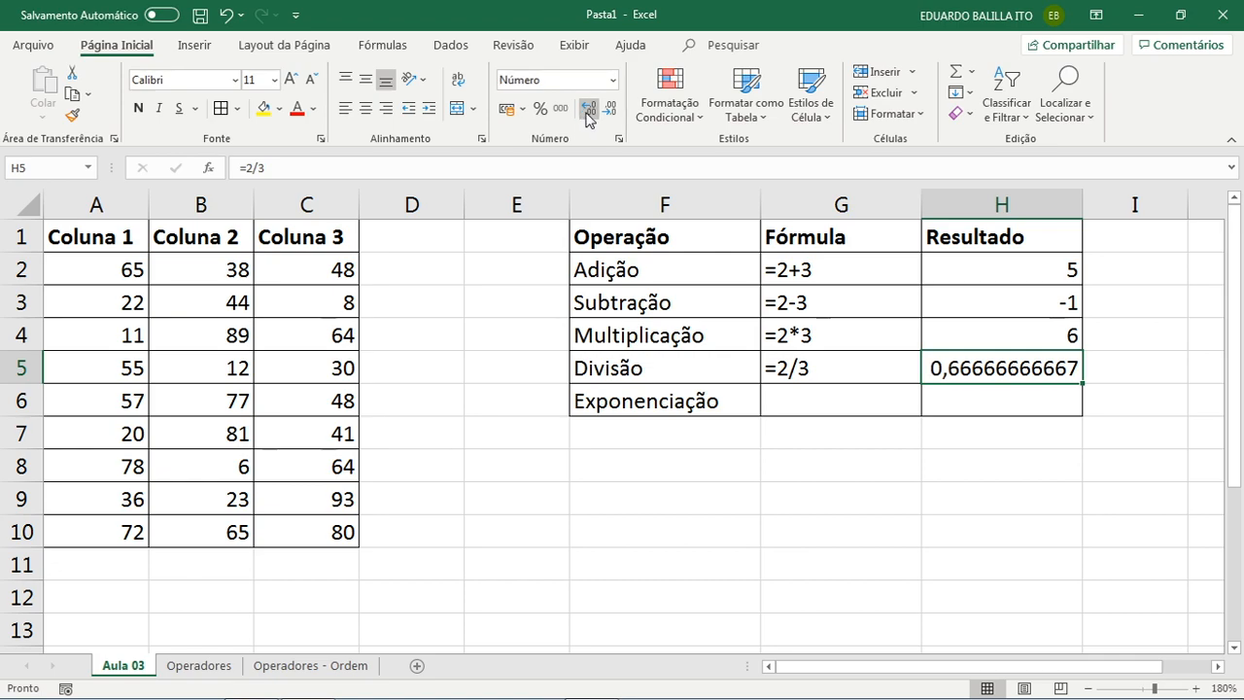
pyautogui.click(609, 109)
pyautogui.click(610, 109)
pyautogui.click(609, 109)
pyautogui.click(609, 108)
pyautogui.click(609, 109)
pyautogui.click(609, 108)
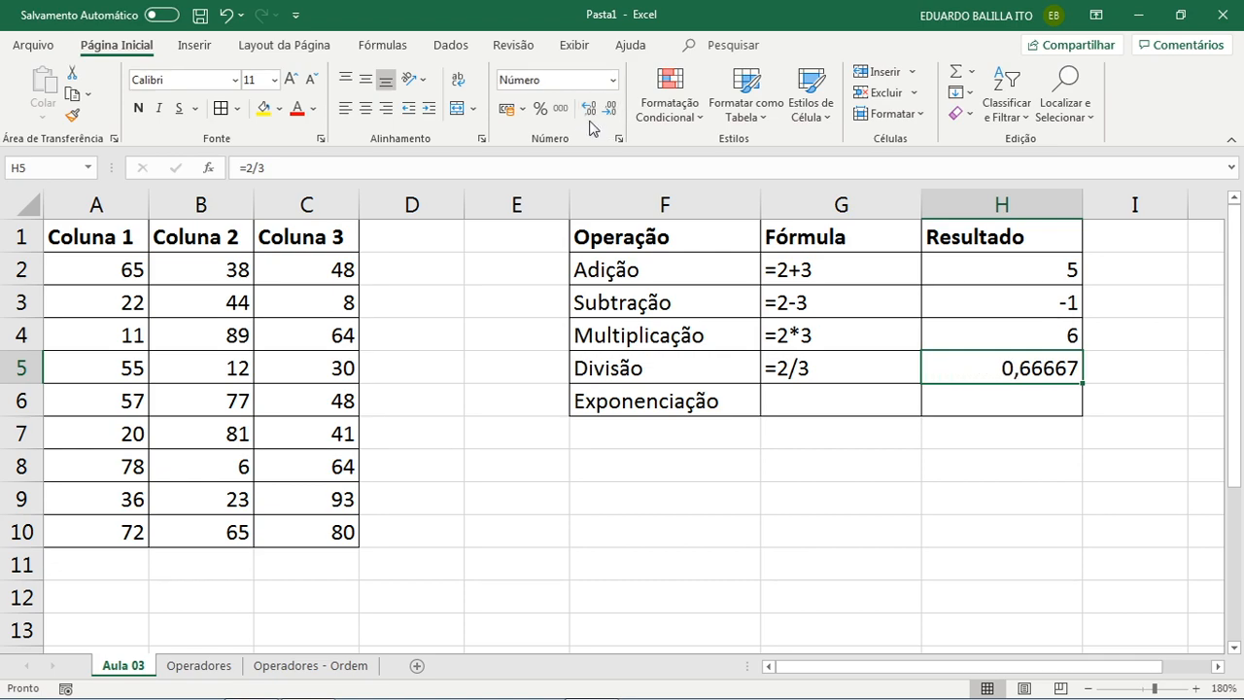
pyautogui.click(588, 108)
pyautogui.click(588, 108)
pyautogui.click(588, 108)
pyautogui.click(610, 108)
pyautogui.click(588, 108)
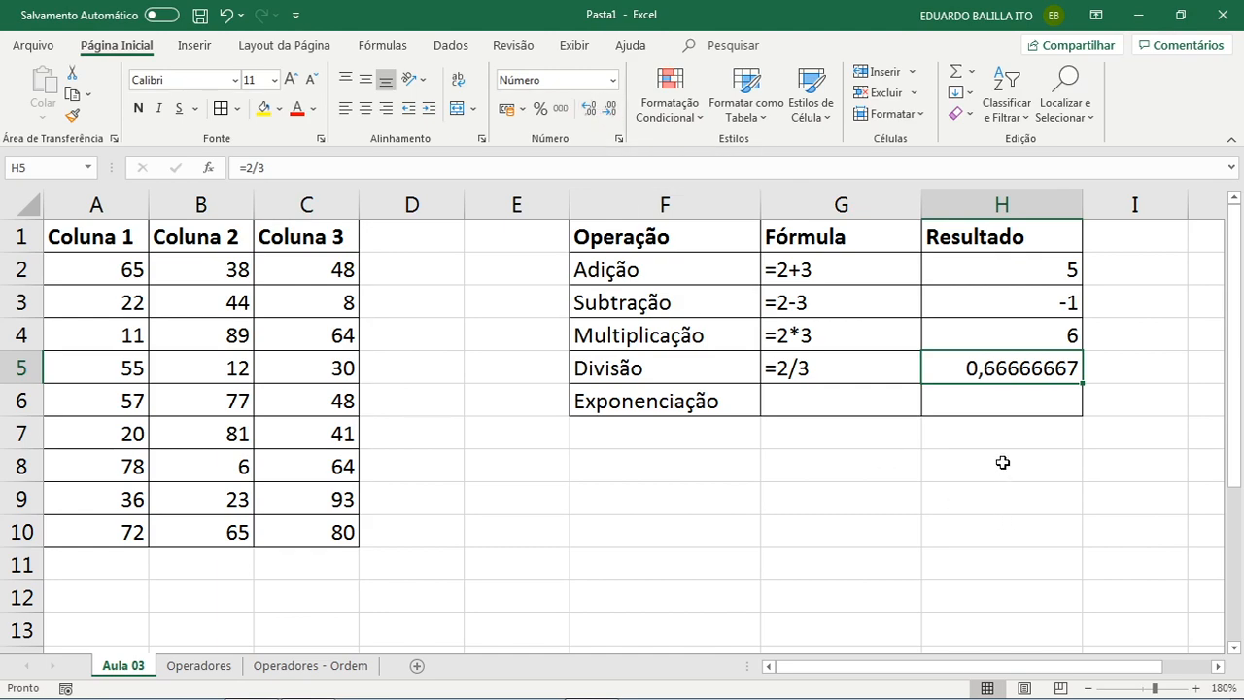
# - Fill the Exponenciação row with '=2^3 as literal text in G6 and the formula =2^3 as the result in H6
pyautogui.click(834, 411)
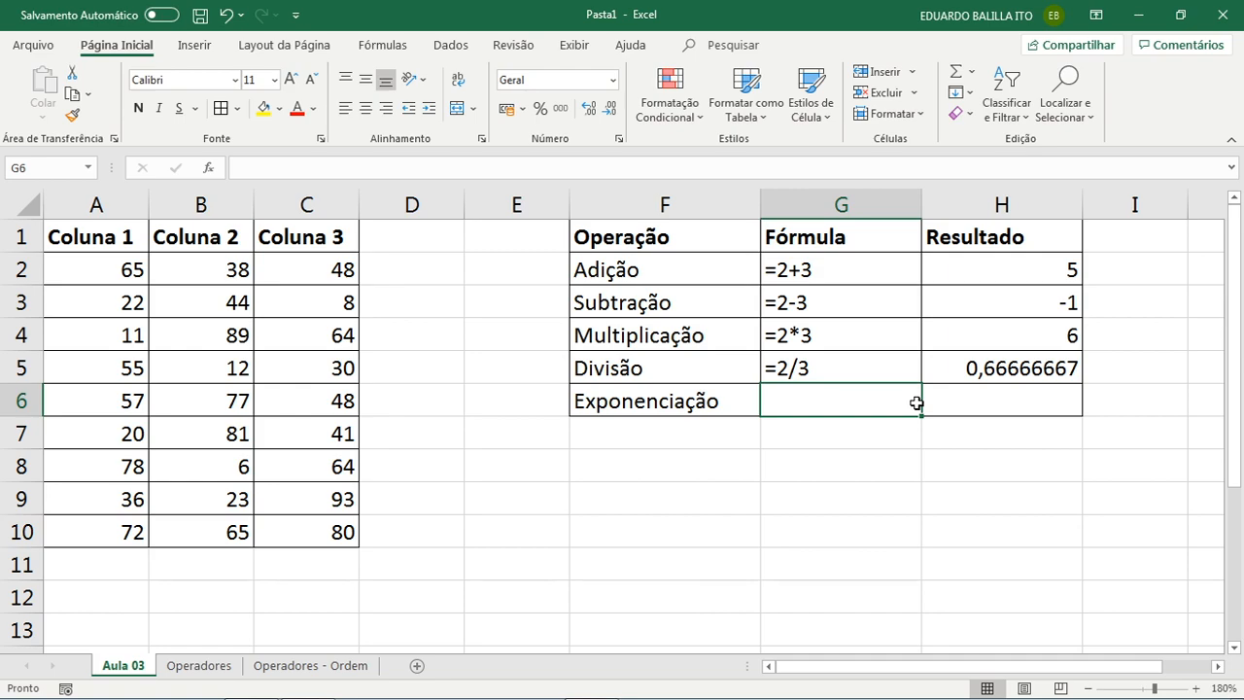
pyautogui.write("'=2^")
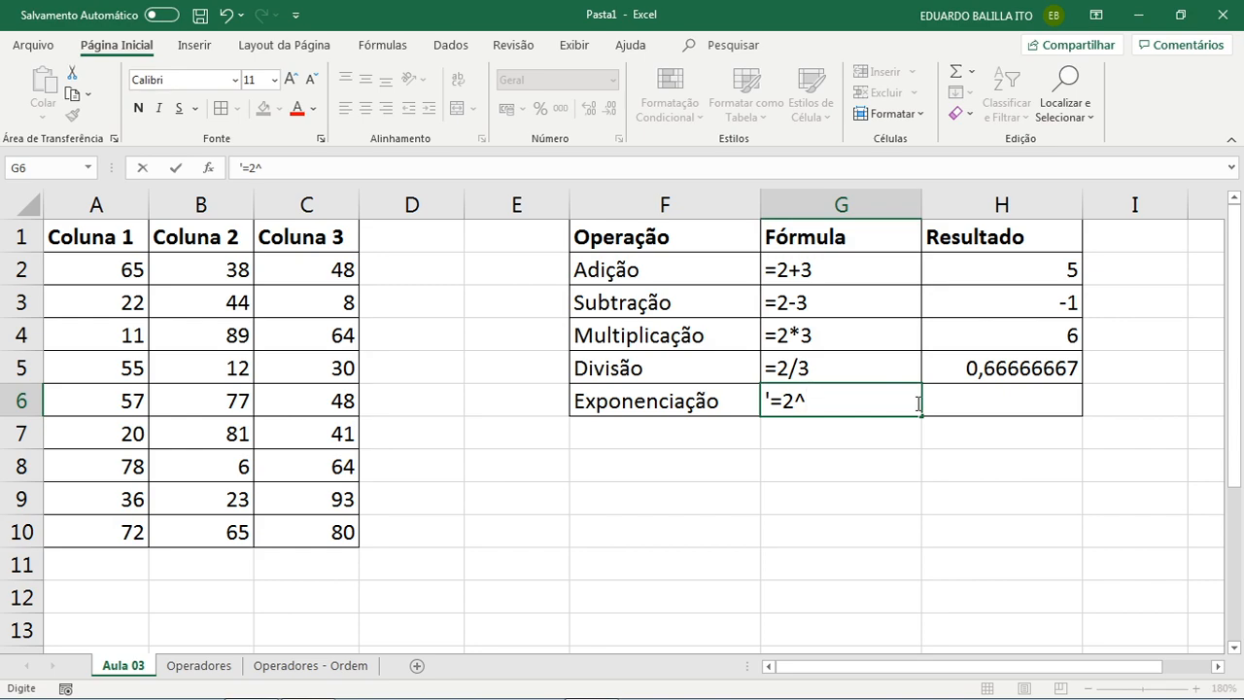
pyautogui.write('3')
pyautogui.press('Tab')
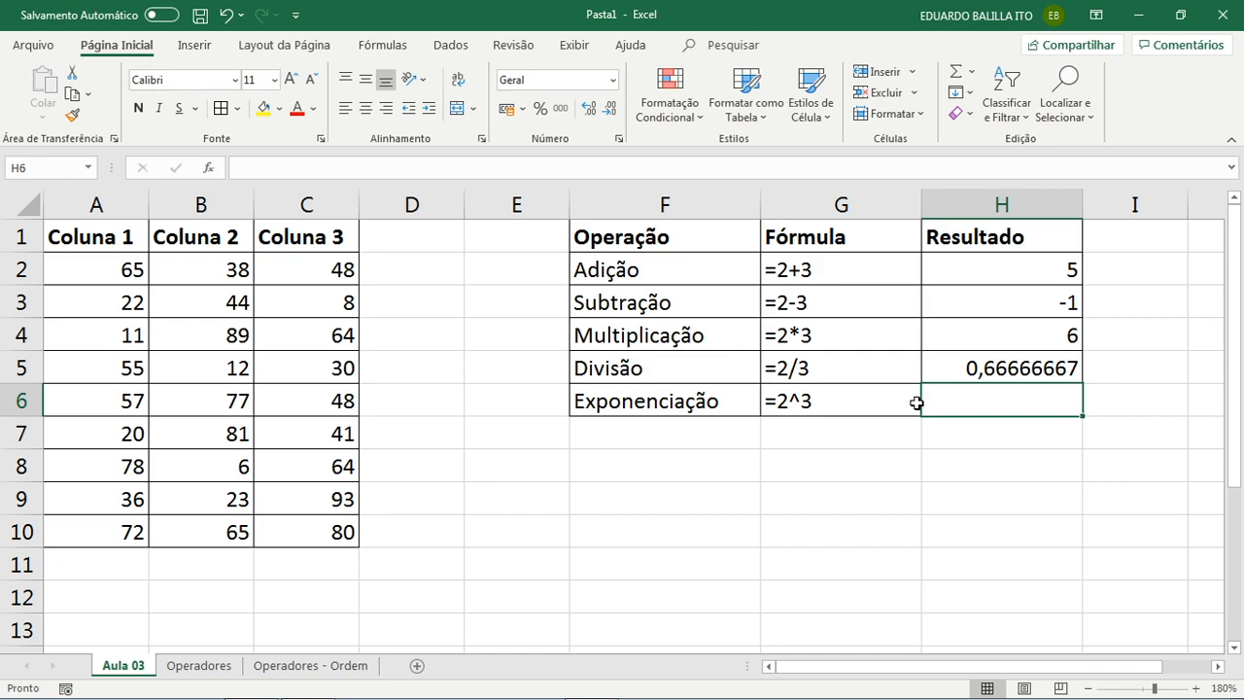
pyautogui.write('=2')
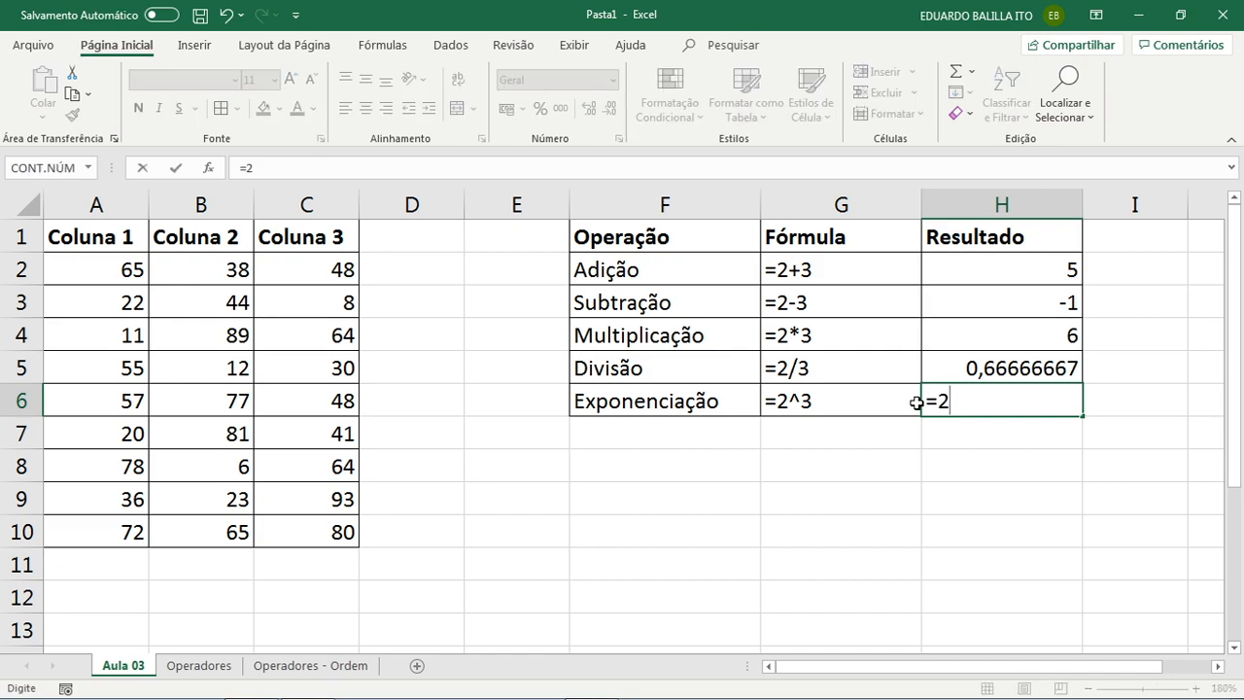
pyautogui.write('^3')
pyautogui.press('Return')
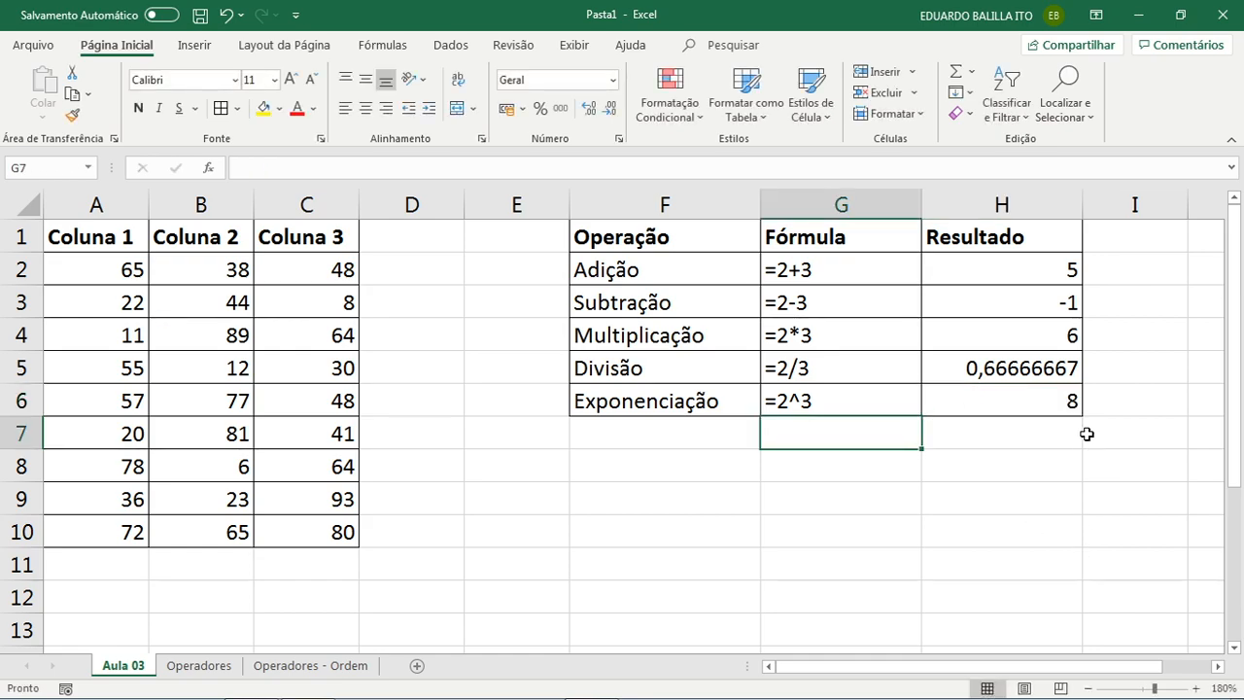
# - Review the completed results in H2:H6 and open the Operadores sheet to view the mathematical operators table
pyautogui.click(1040, 409)
pyautogui.moveTo(996, 259); pyautogui.dragTo(1022, 411)
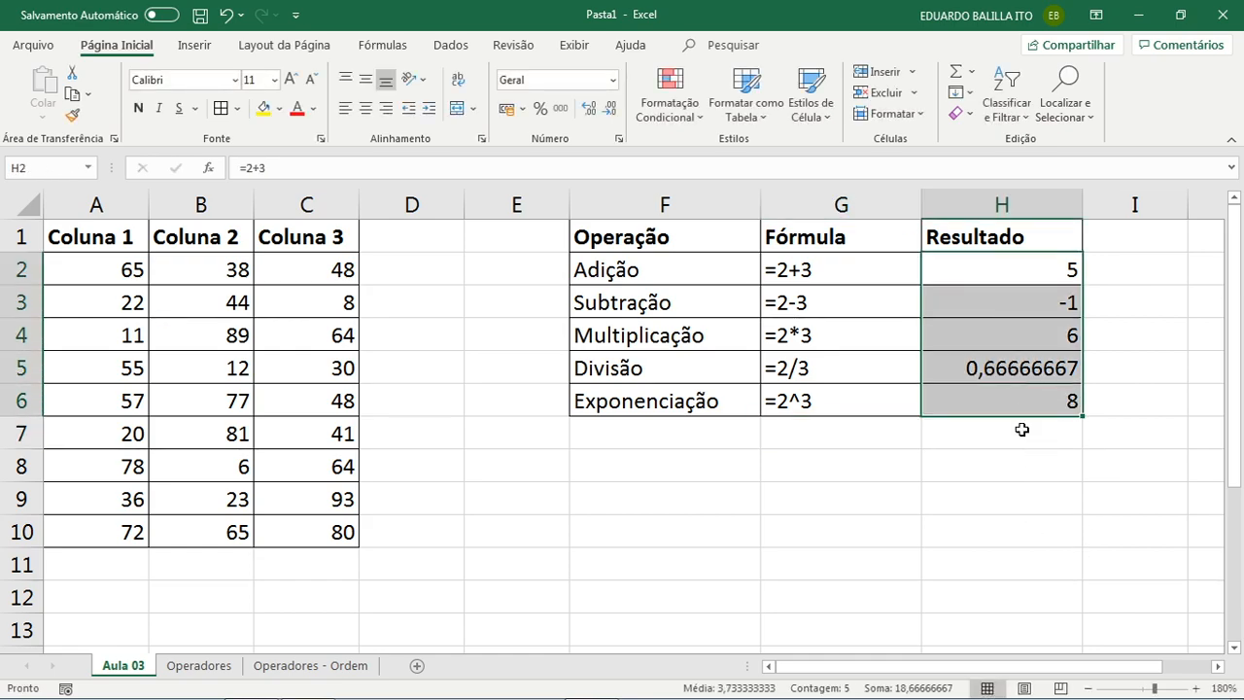
pyautogui.click(1021, 488)
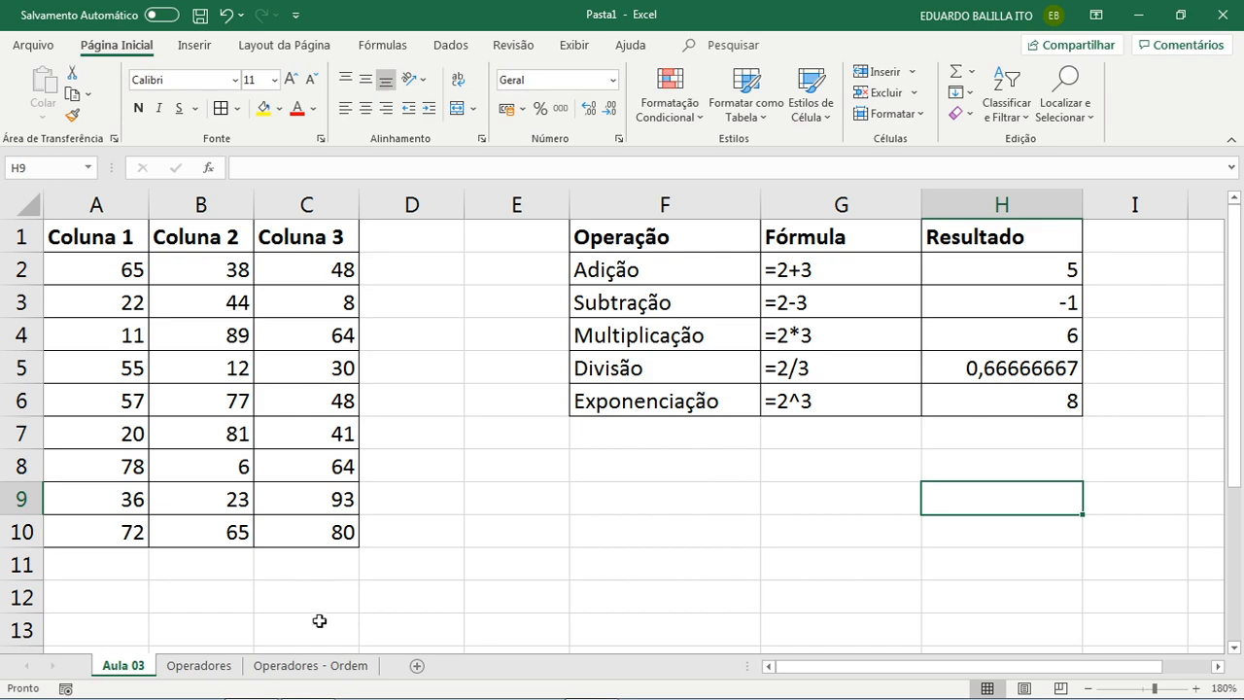
pyautogui.click(210, 669)
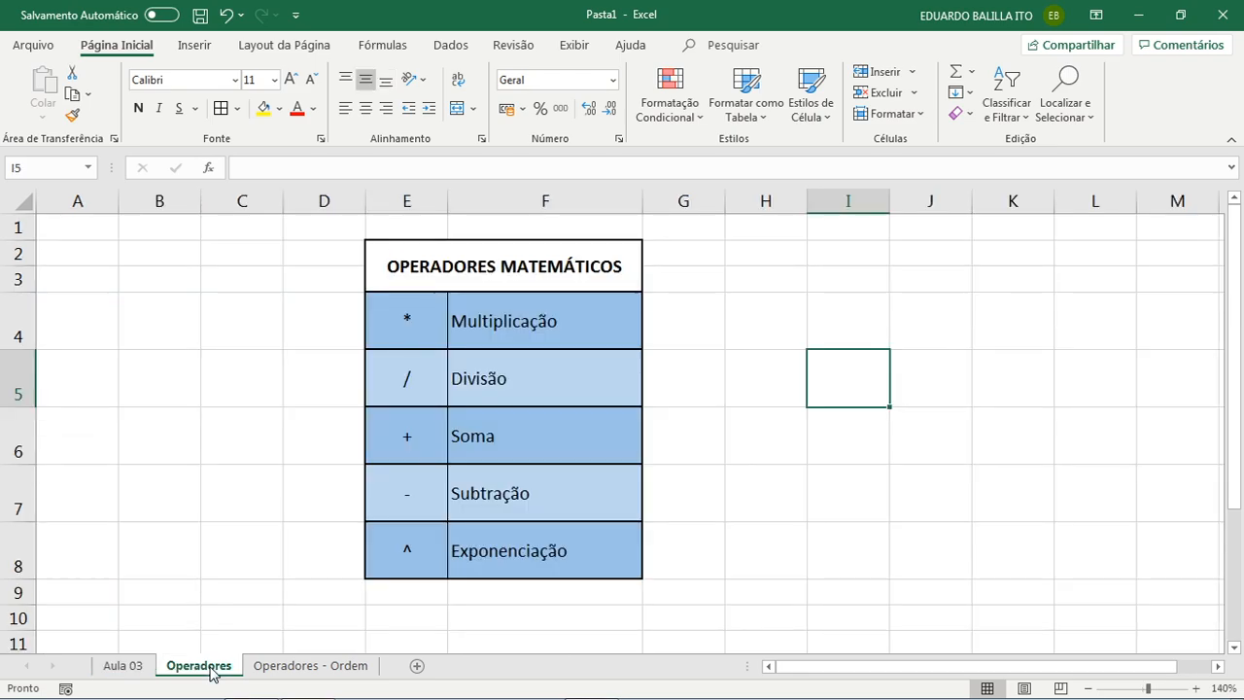
# - Open the Operadores - Ordem sheet and examine the reference operators at the head of the precedence table
pyautogui.click(268, 669)
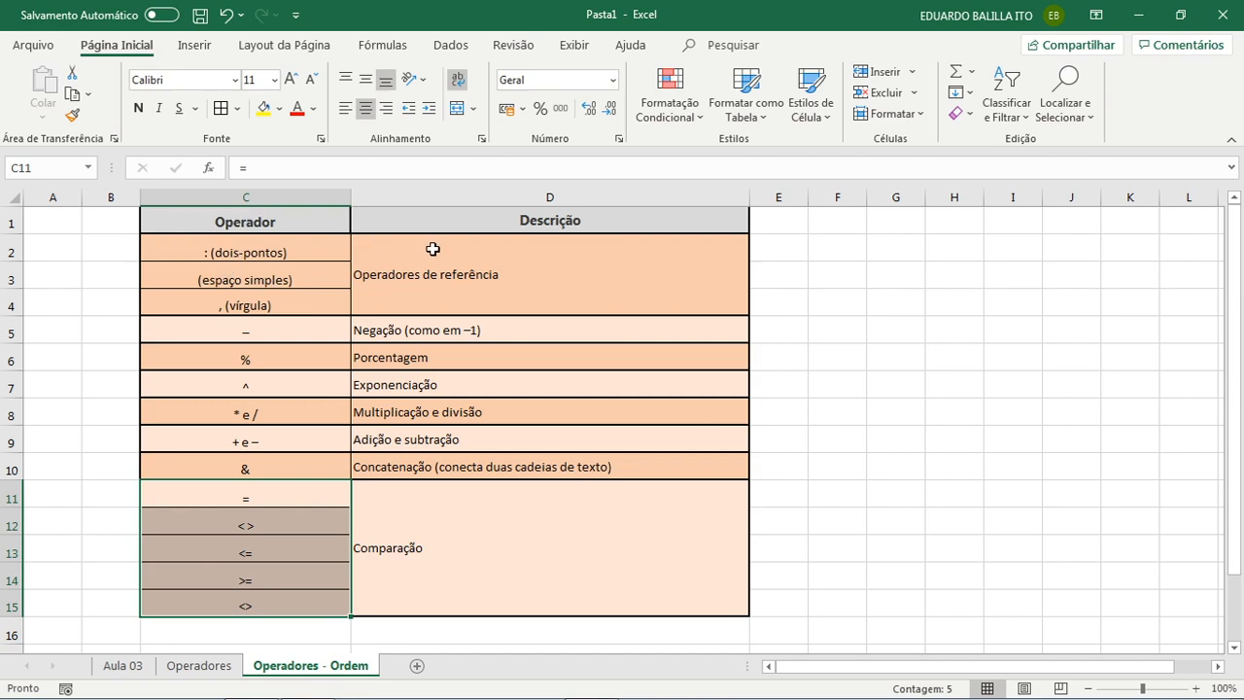
pyautogui.click(248, 253)
pyautogui.moveTo(248, 252); pyautogui.dragTo(467, 303)
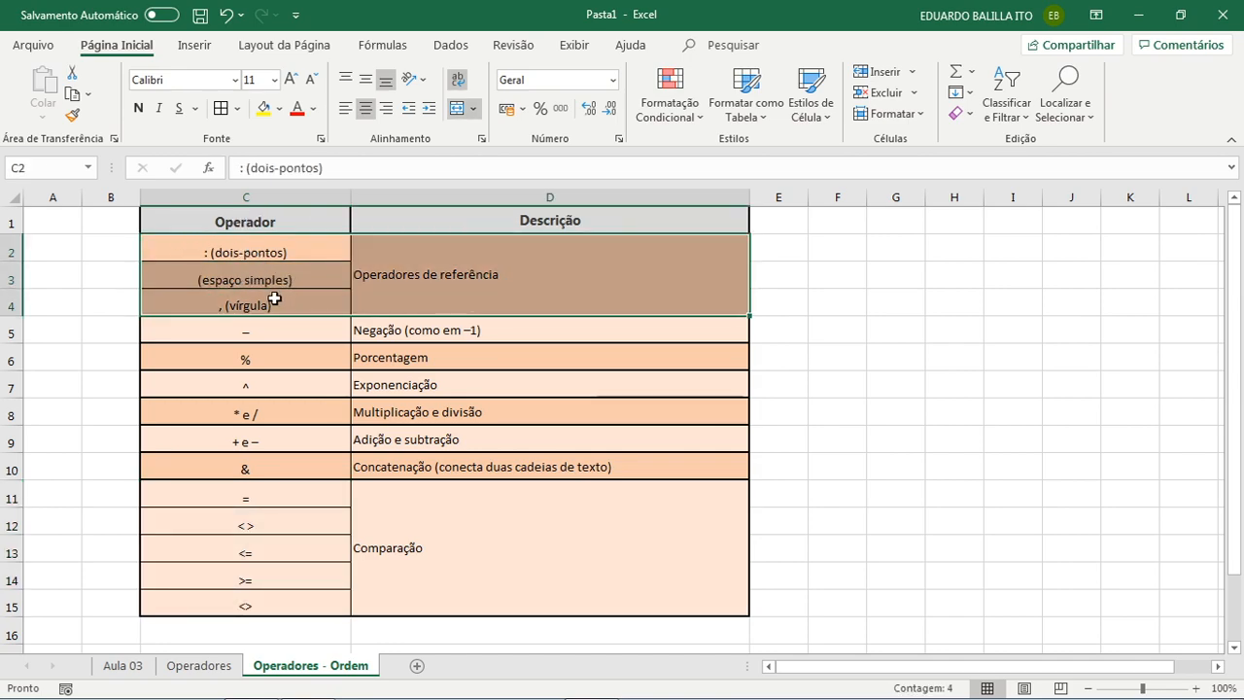
pyautogui.click(875, 299)
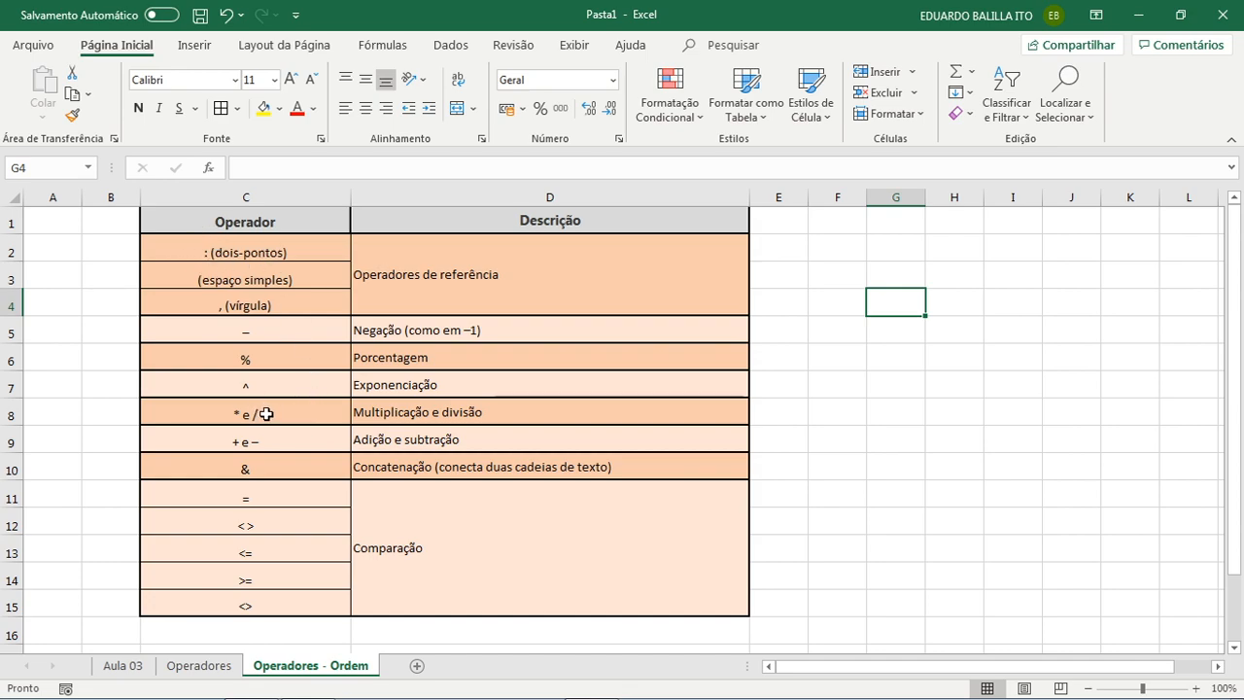
pyautogui.moveTo(240, 254); pyautogui.dragTo(440, 305)
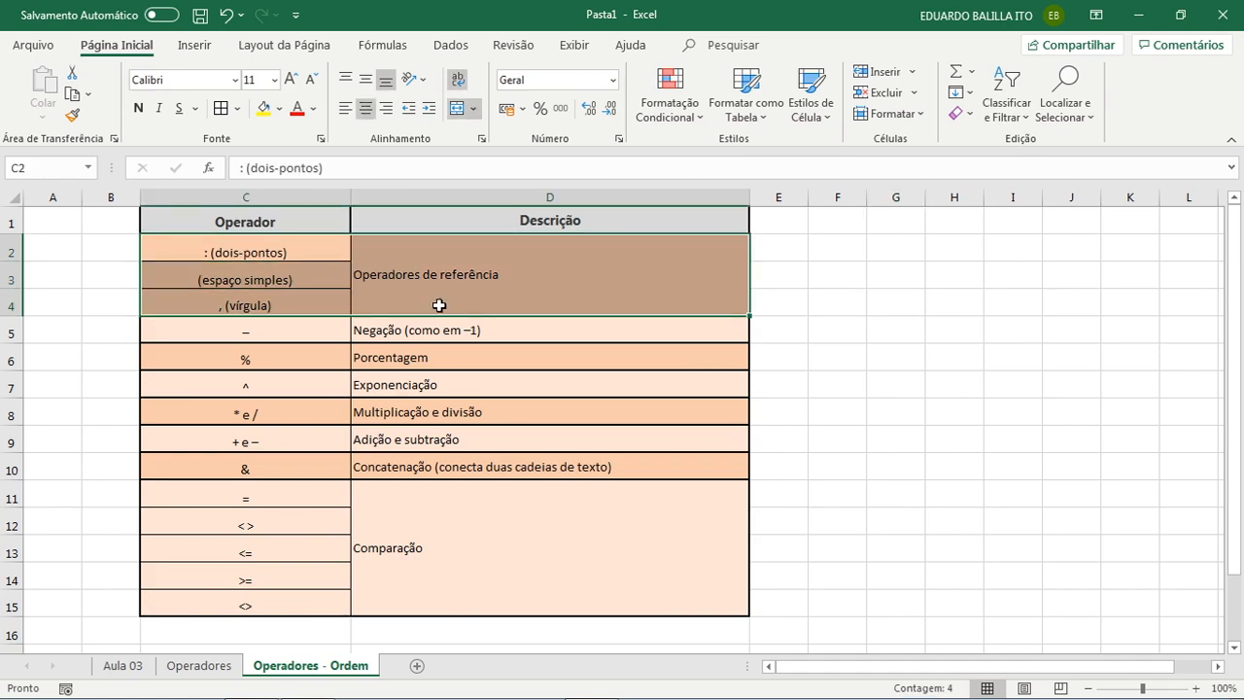
# - Review the rest of the precedence table row by row, from Negação through the arithmetic and concatenation operators to Comparação
pyautogui.click(337, 334)
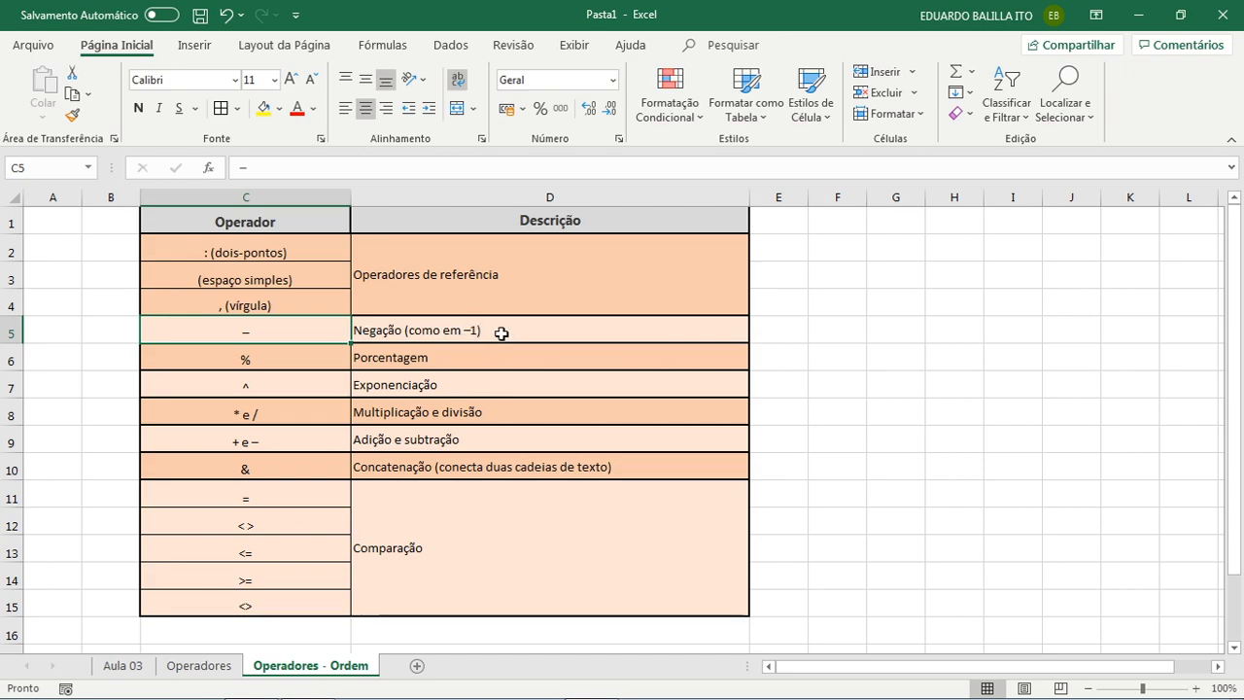
pyautogui.click(428, 363)
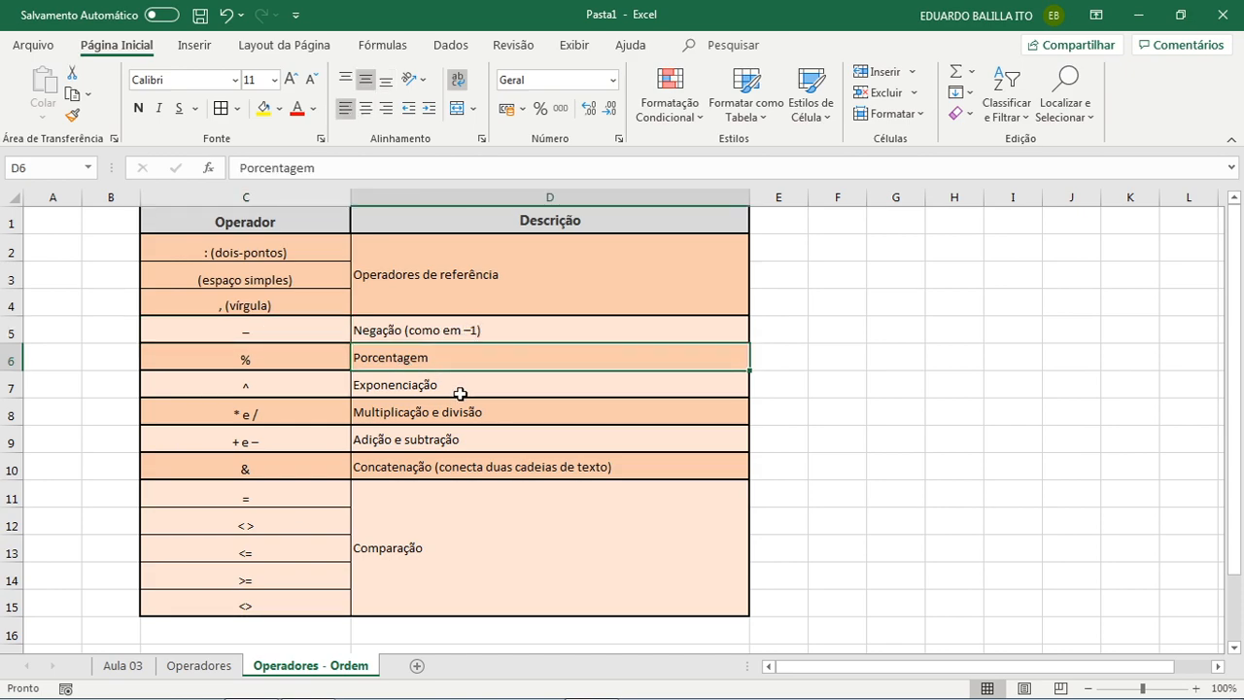
pyautogui.click(356, 387)
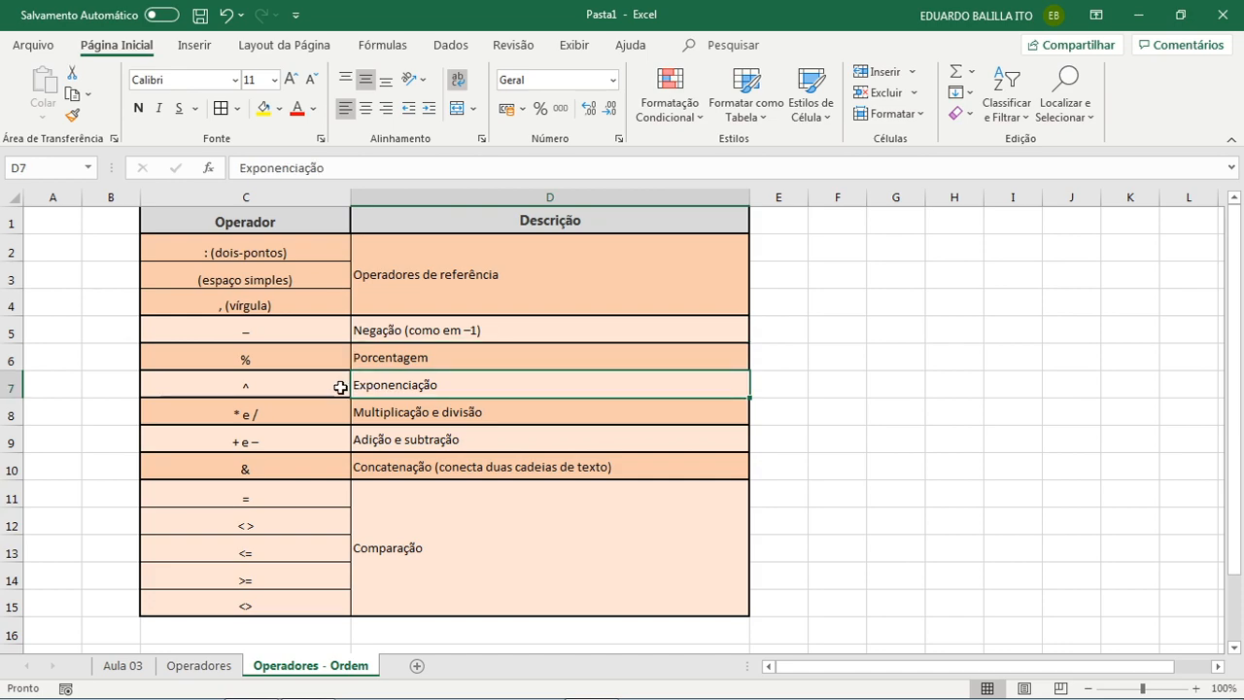
pyautogui.click(335, 388)
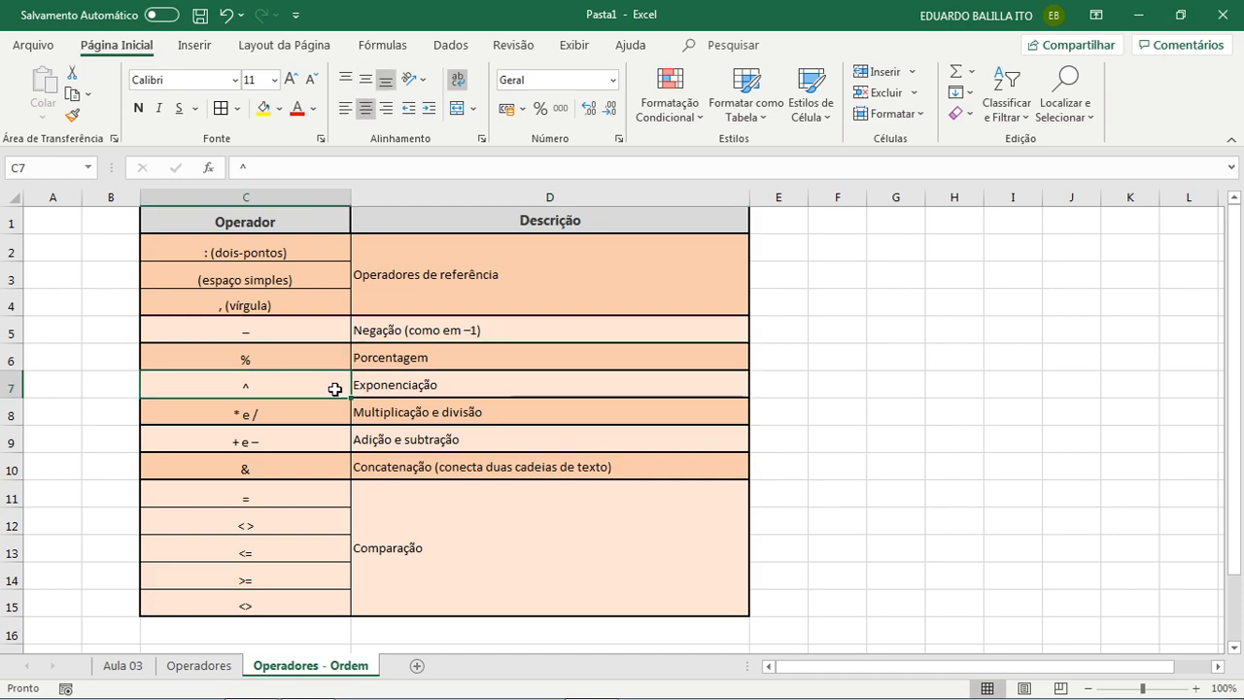
pyautogui.click(327, 415)
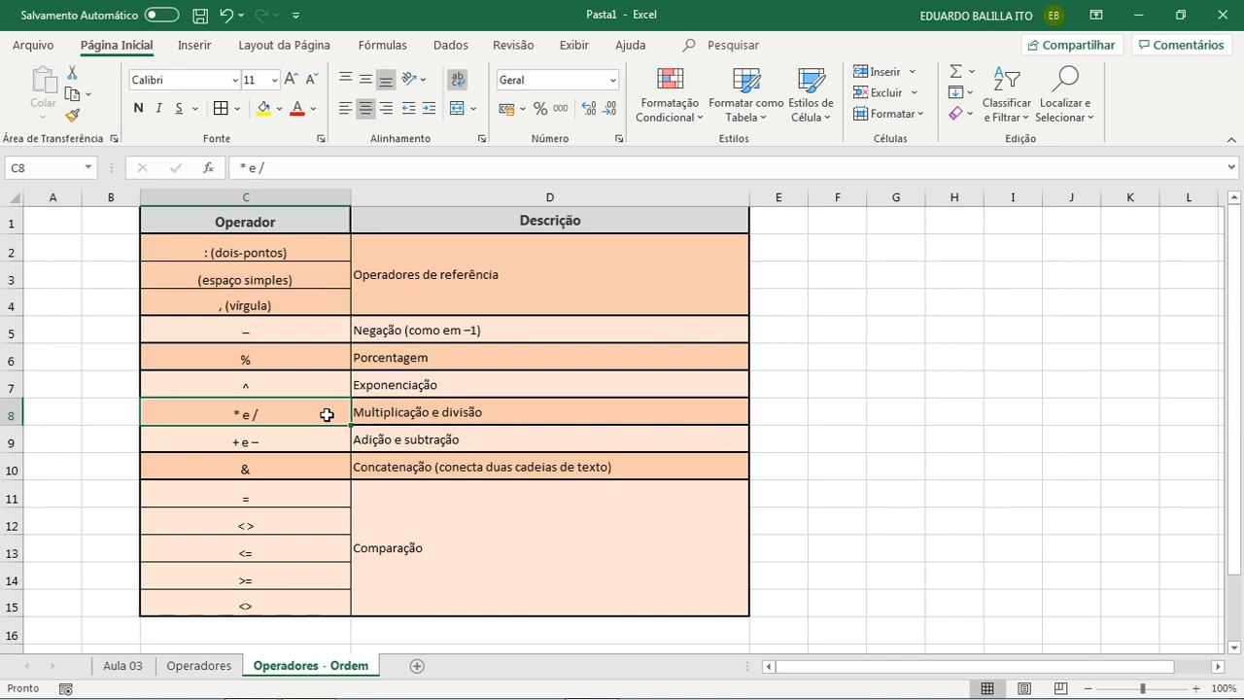
pyautogui.click(321, 443)
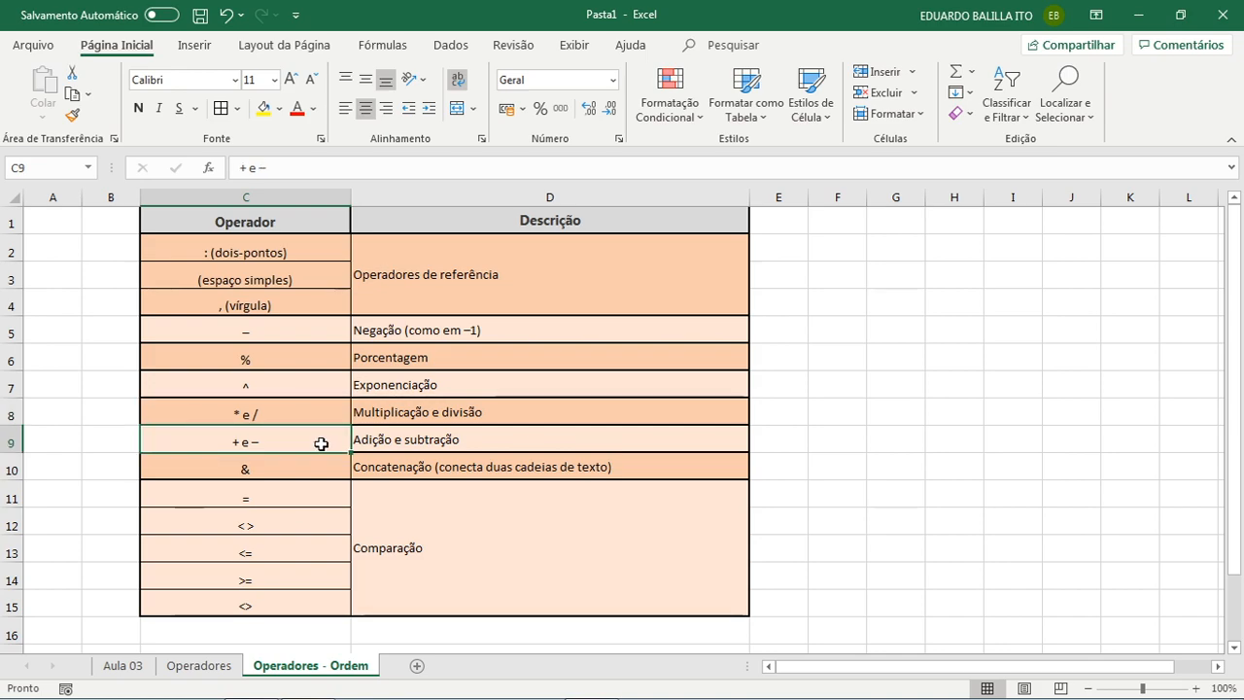
pyautogui.click(315, 470)
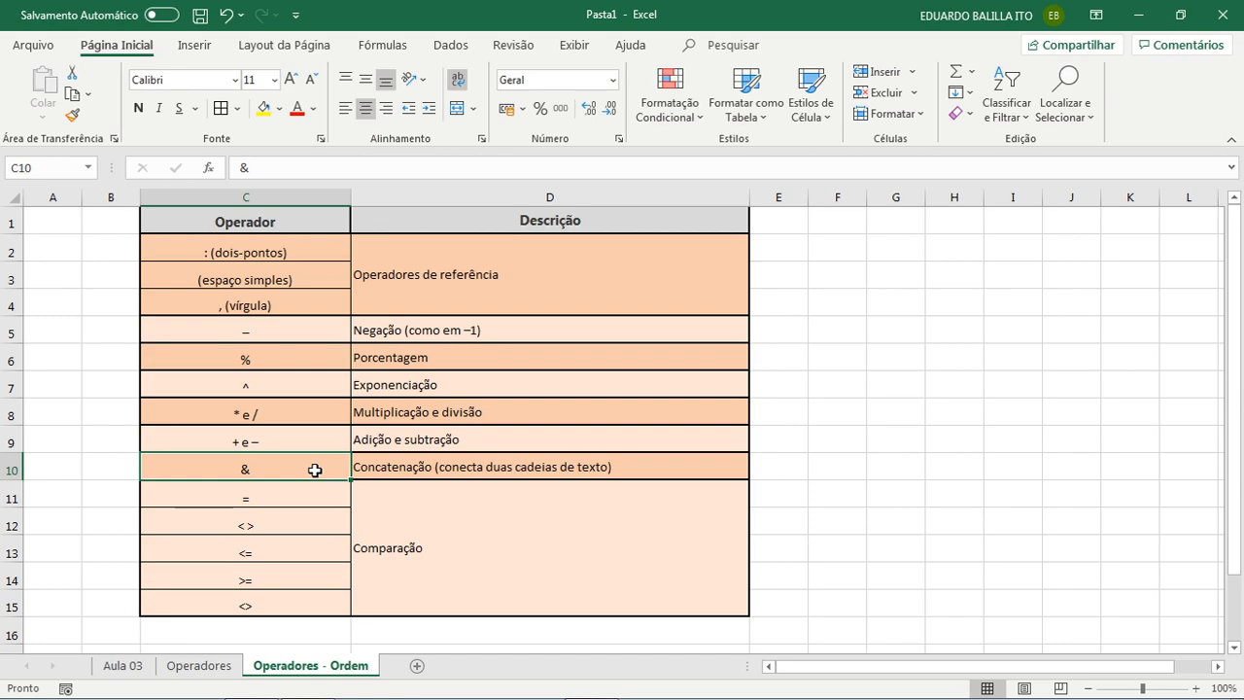
pyautogui.moveTo(317, 500); pyautogui.dragTo(348, 608)
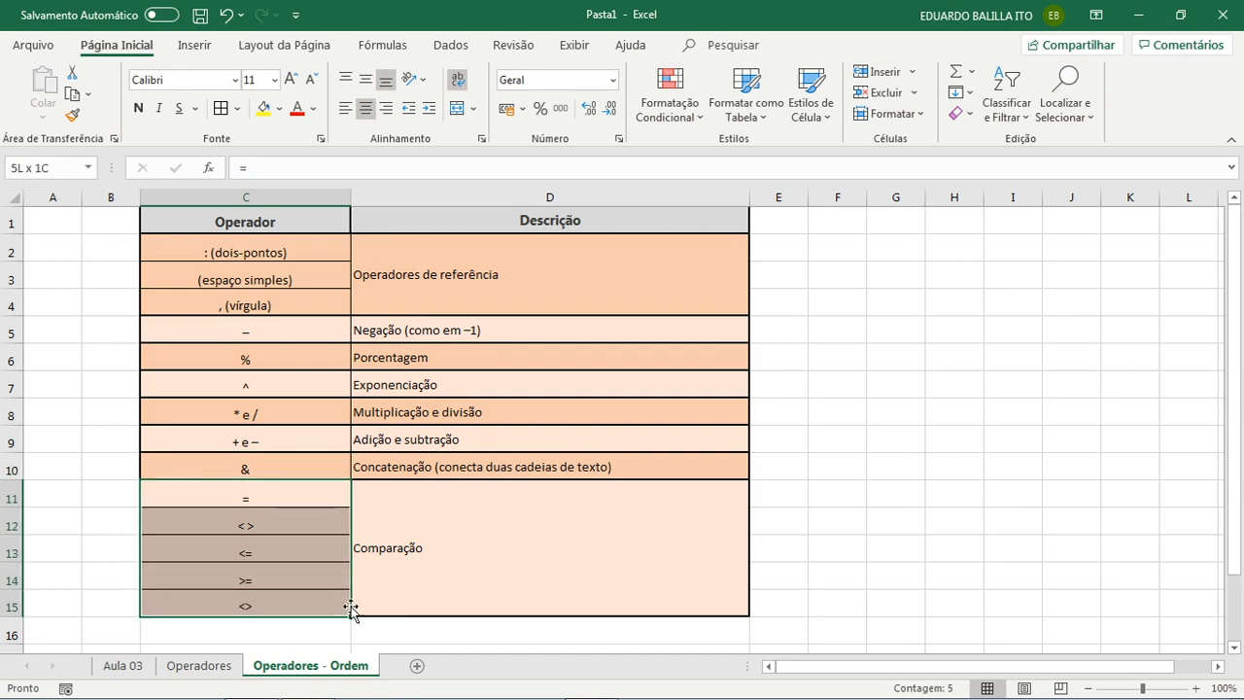
pyautogui.click(484, 587)
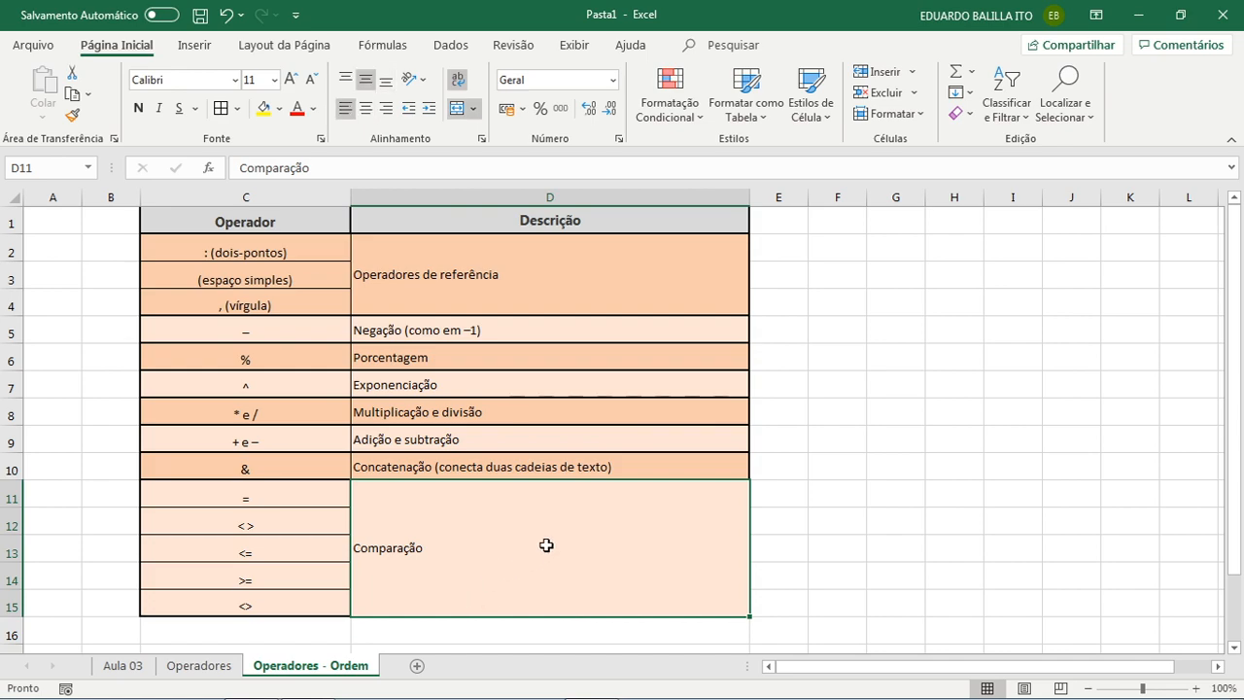
pyautogui.click(856, 496)
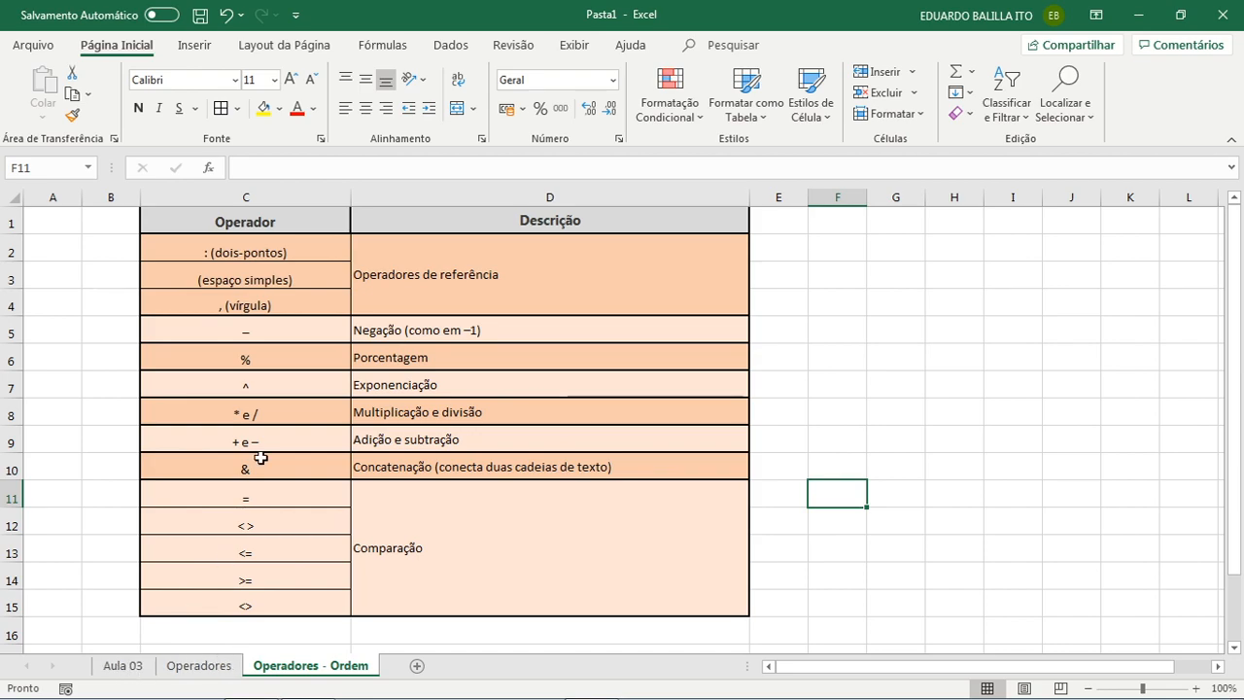
# - Return to the Aula 03 sheet and apply a thick outside border to cell F9
pyautogui.click(123, 667)
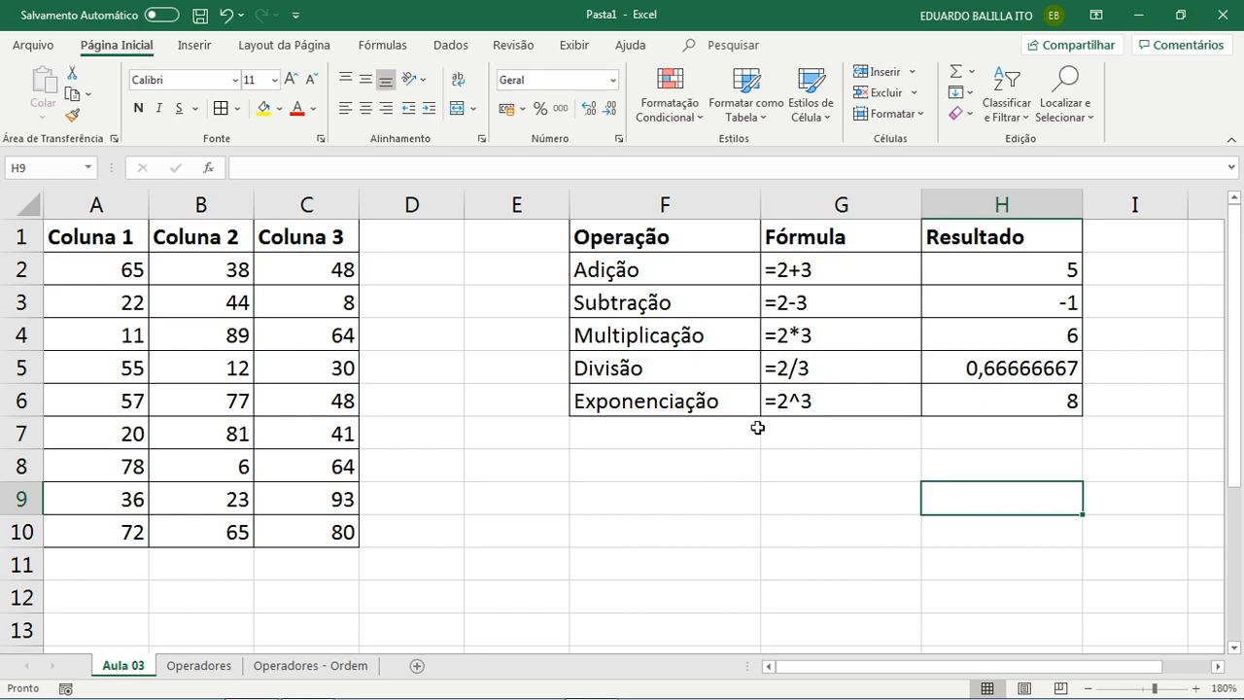
pyautogui.click(656, 469)
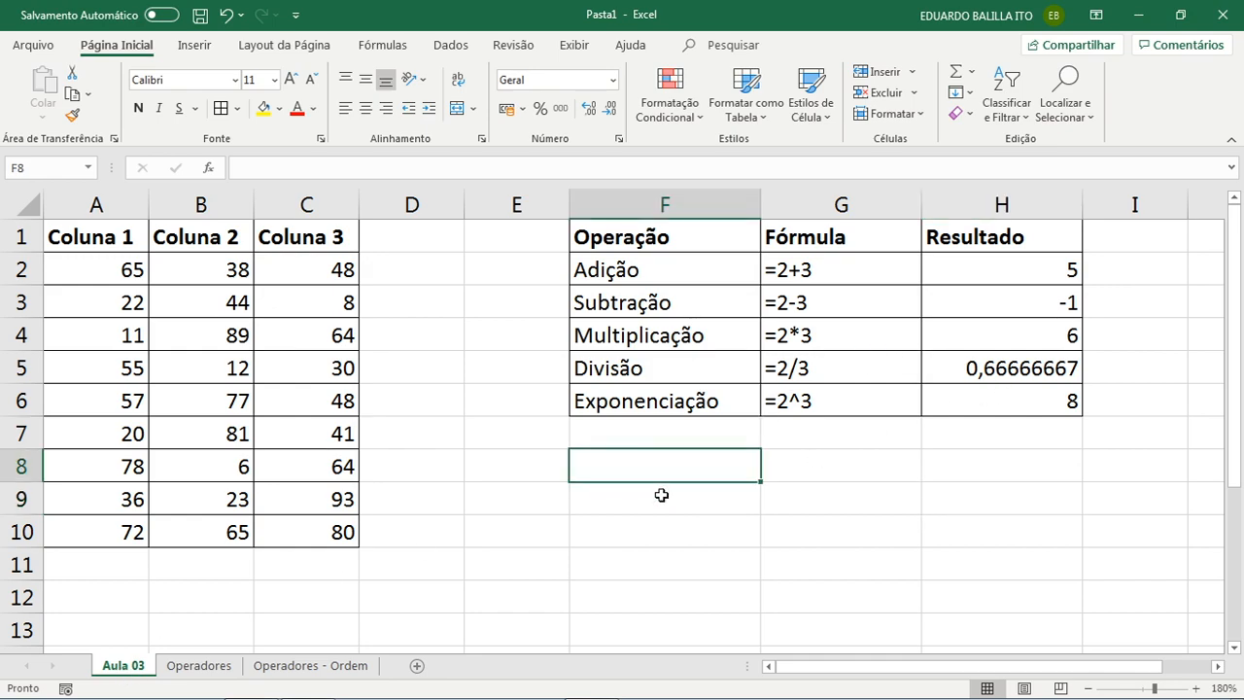
pyautogui.moveTo(661, 496); pyautogui.dragTo(952, 502)
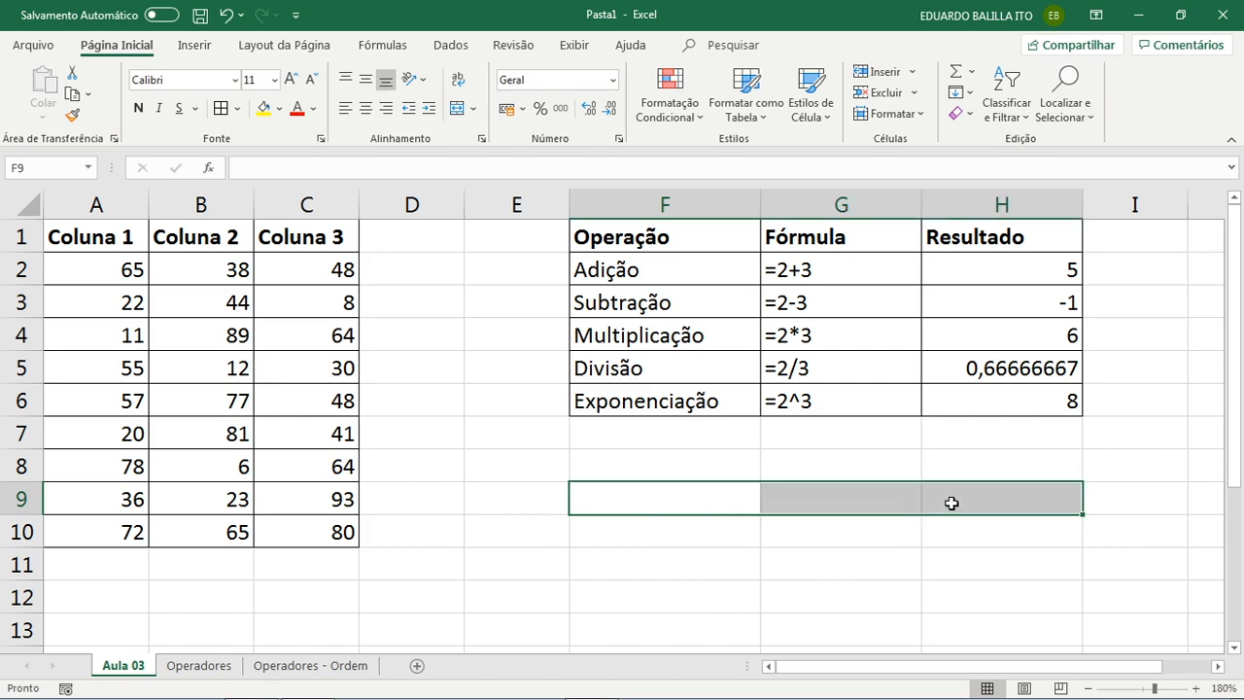
pyautogui.click(706, 494)
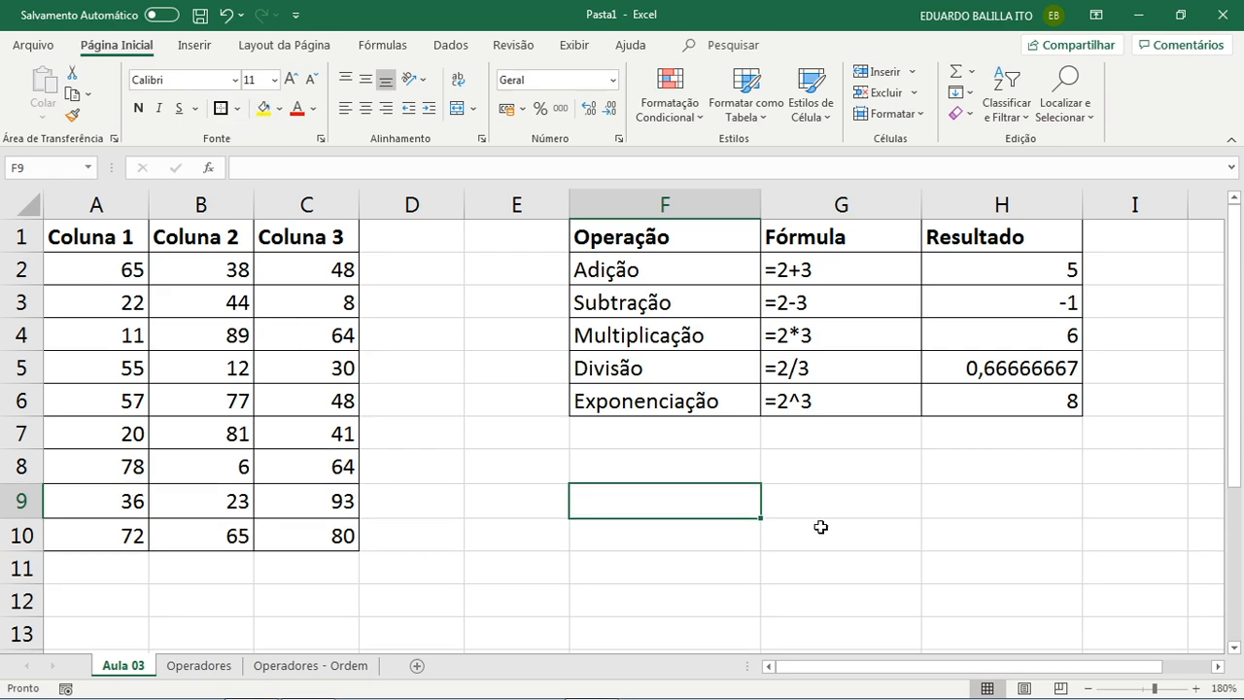
pyautogui.click(925, 570)
# - Enter the formula =2+5*6+4 in F9 and copy the formula text before confirming it
pyautogui.click(687, 504)
pyautogui.write('=')
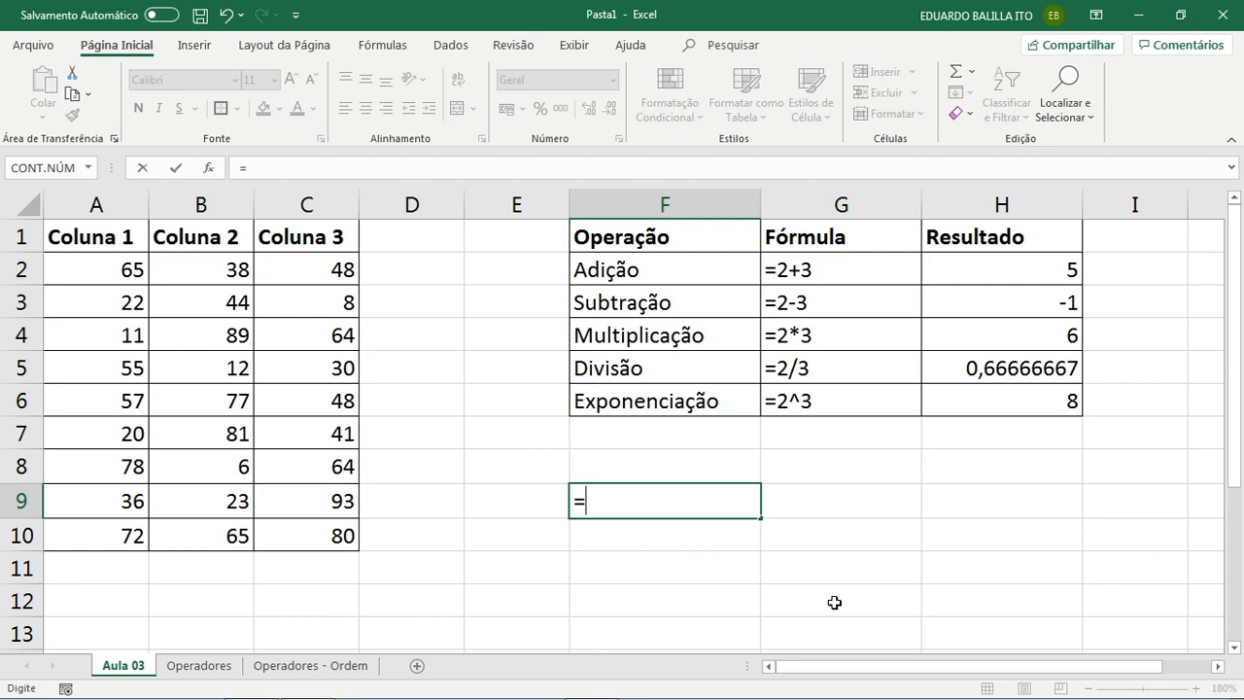
pyautogui.write('2+5*6')
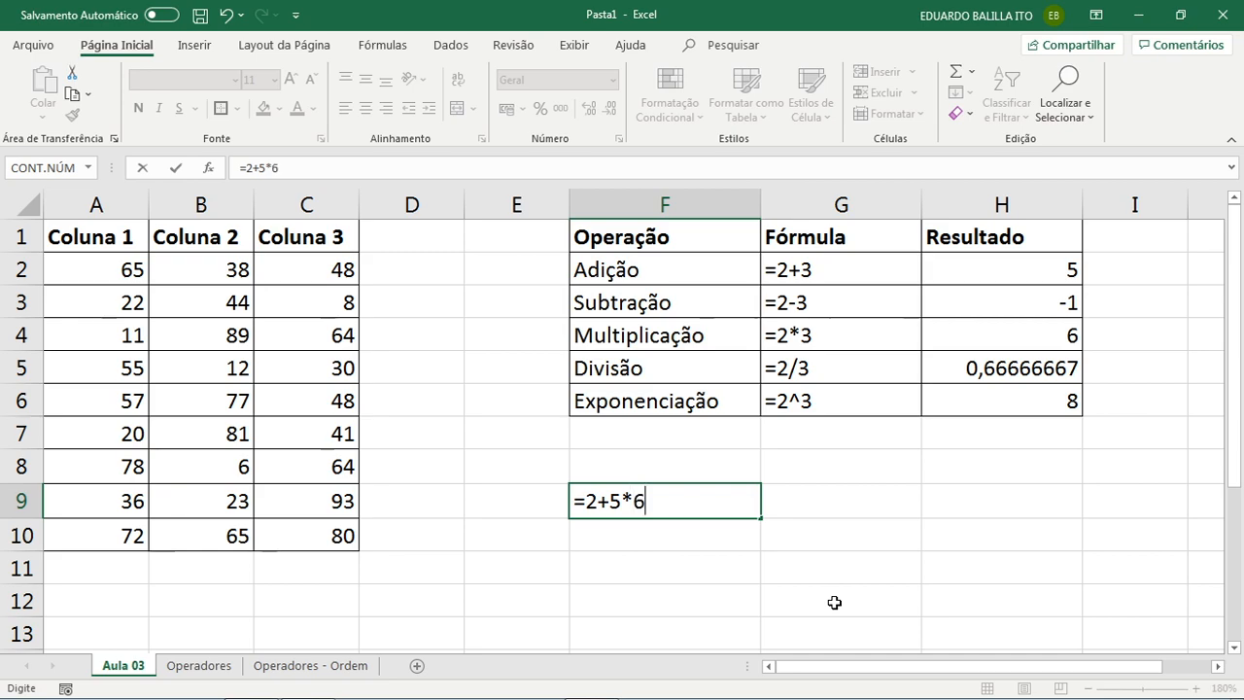
pyautogui.write('+4')
pyautogui.moveTo(610, 502); pyautogui.dragTo(646, 502)
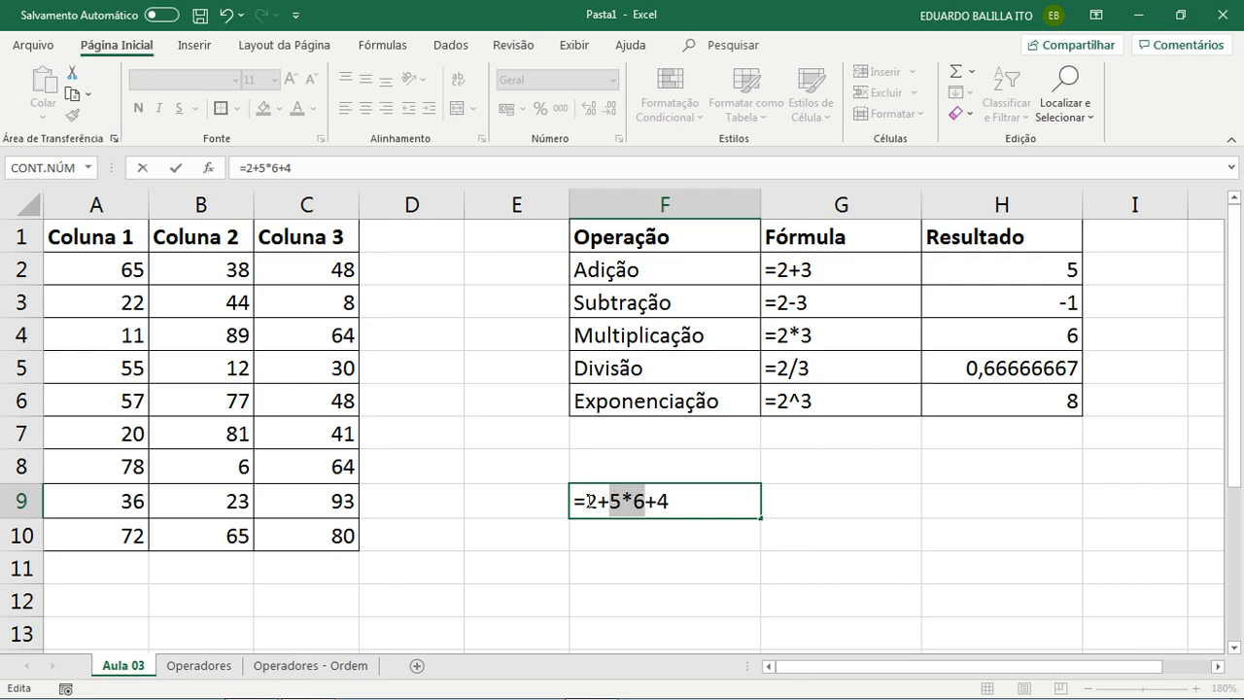
pyautogui.click(701, 507)
pyautogui.moveTo(701, 507); pyautogui.dragTo(564, 505)
pyautogui.hotkey('ctrl', 'c')
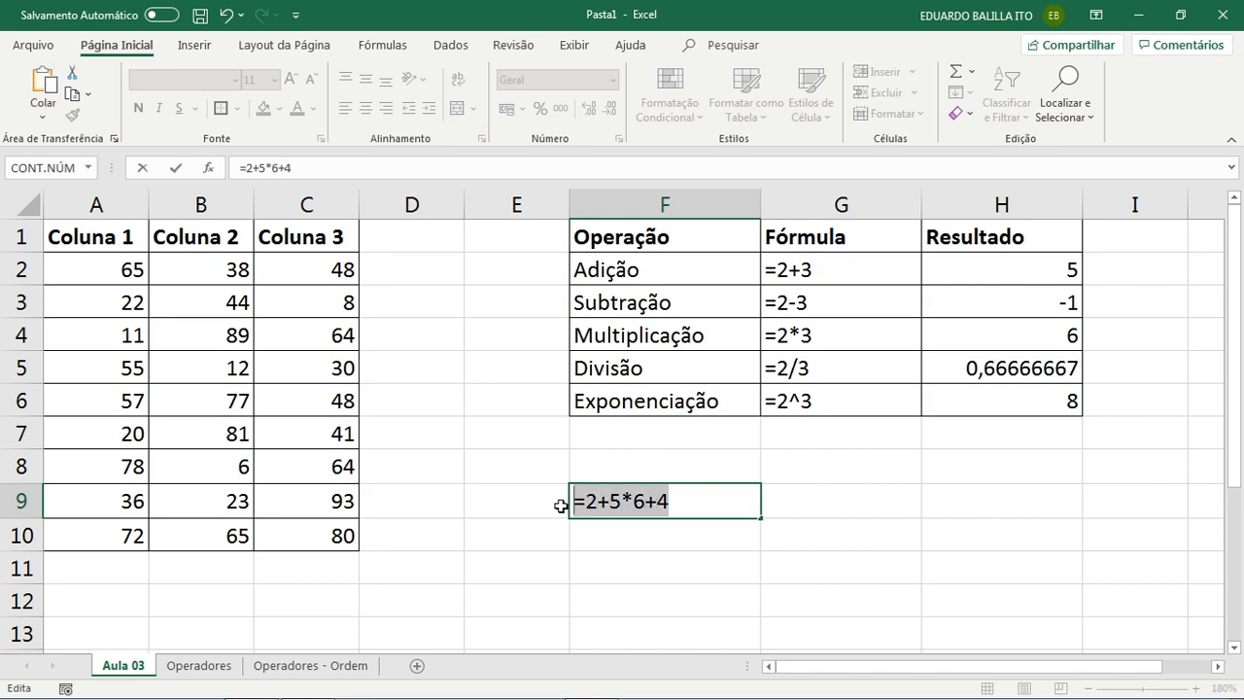
pyautogui.press('Return')
# - Apply the same thick outside border to F10 and paste the copied formula =2+5*6+4 into it
pyautogui.click(743, 557)
pyautogui.click(716, 530)
pyautogui.click(823, 486)
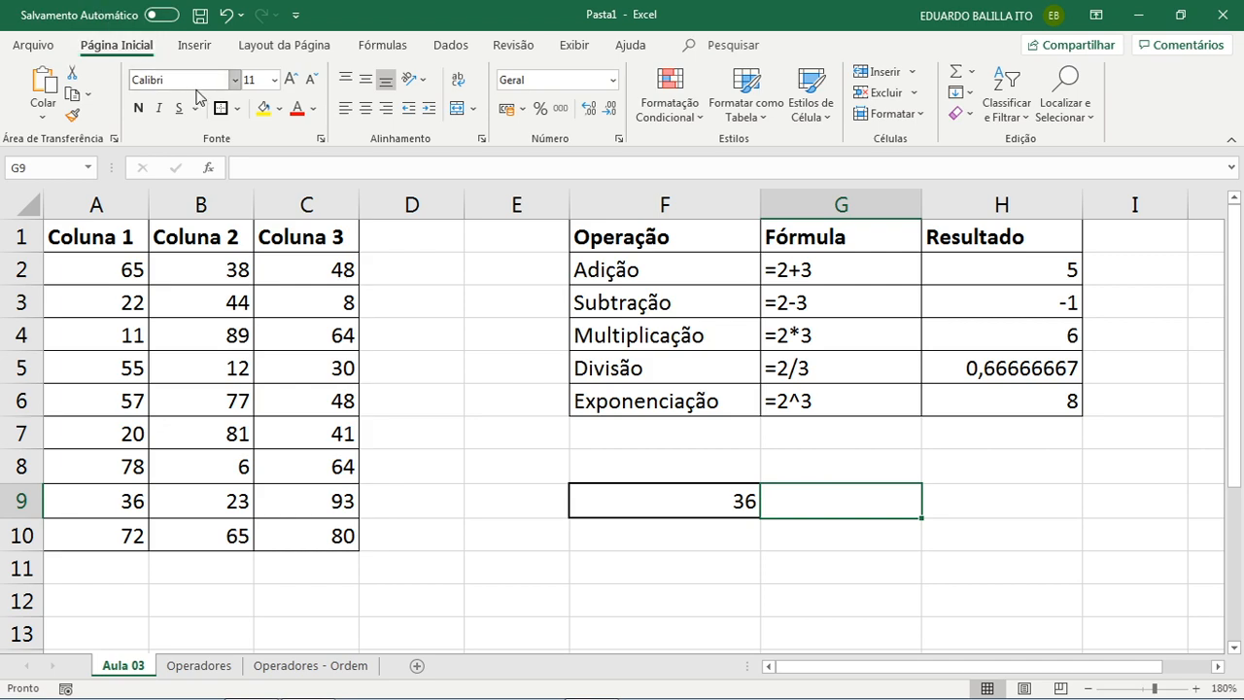
pyautogui.click(598, 533)
pyautogui.click(221, 108)
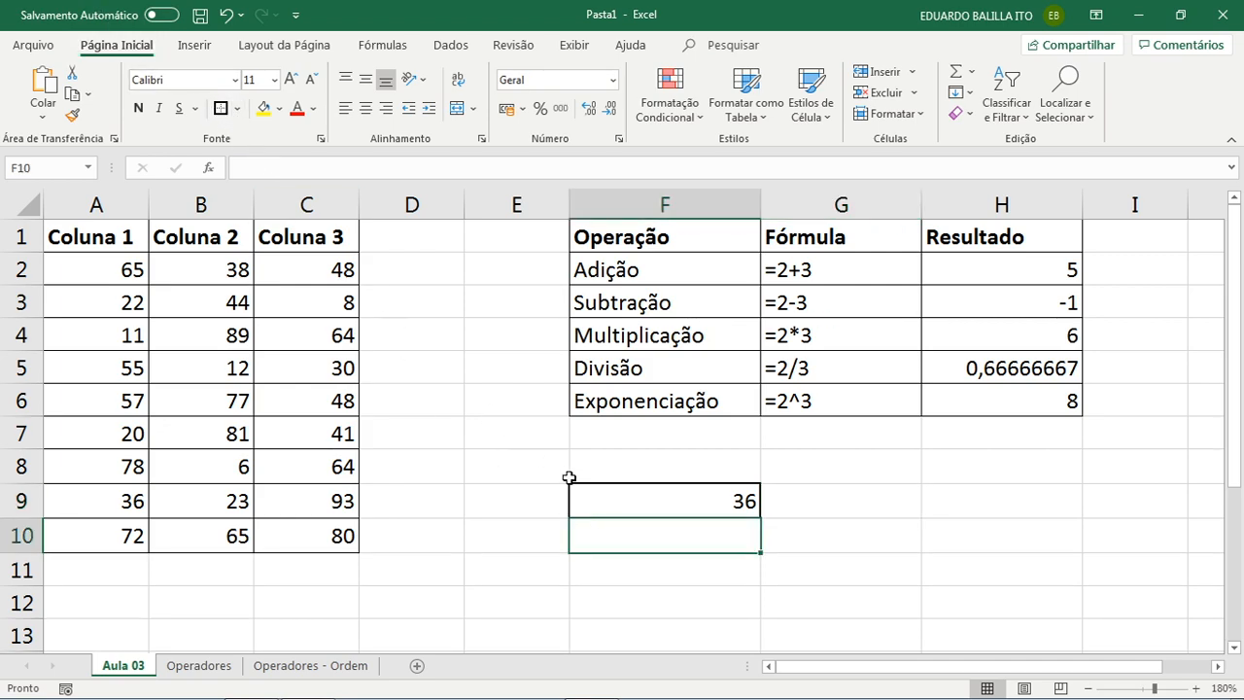
pyautogui.click(841, 555)
pyautogui.click(722, 525)
pyautogui.hotkey('ctrl', 'v')
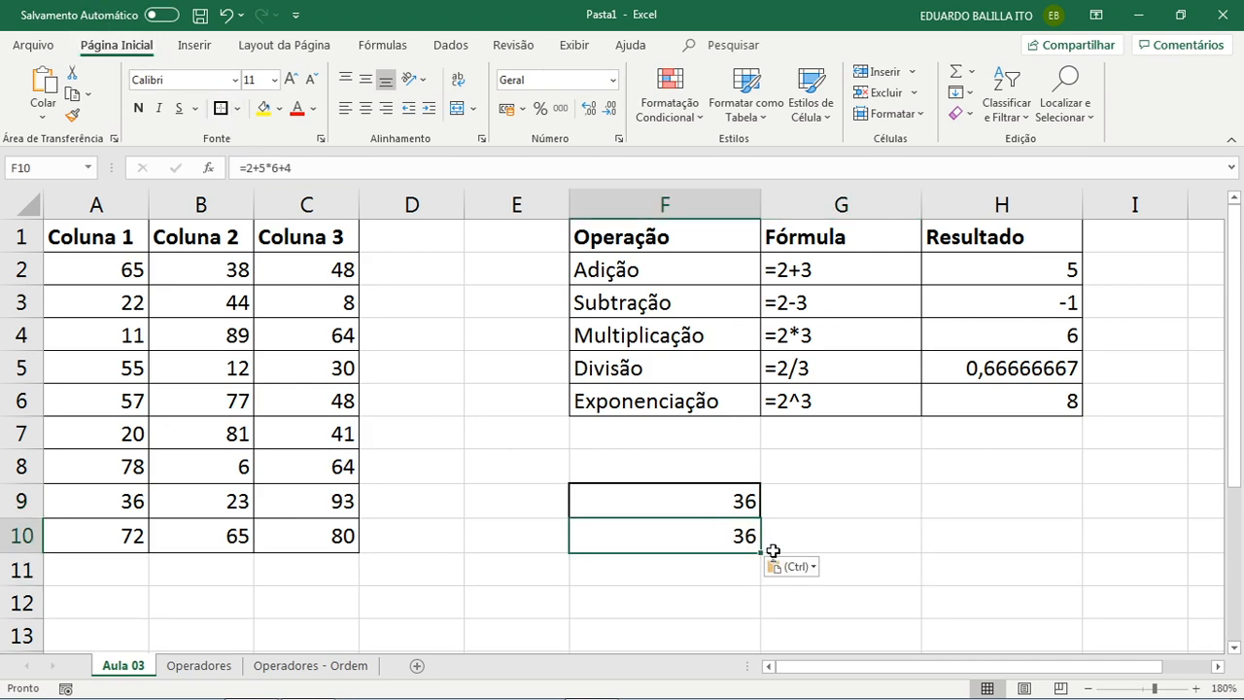
# - Add parentheses around both sums in F10's formula so it reads =(2+5)*(6+4)
pyautogui.click(318, 170)
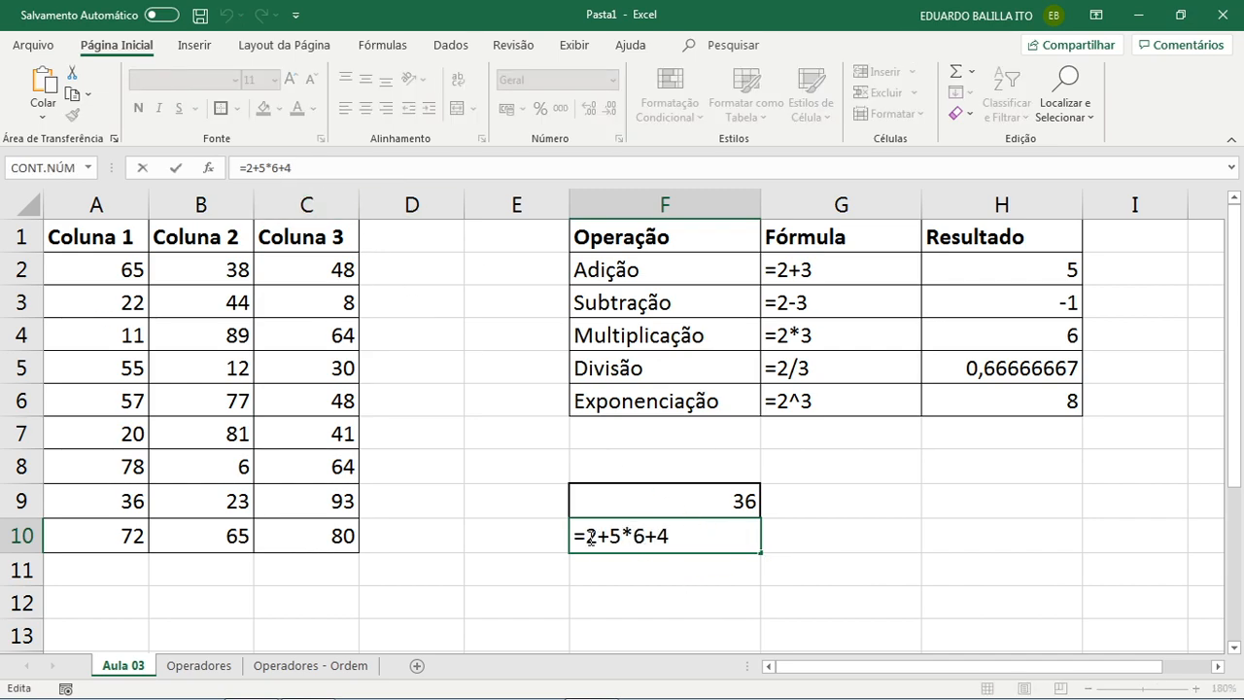
pyautogui.moveTo(589, 536); pyautogui.dragTo(688, 536)
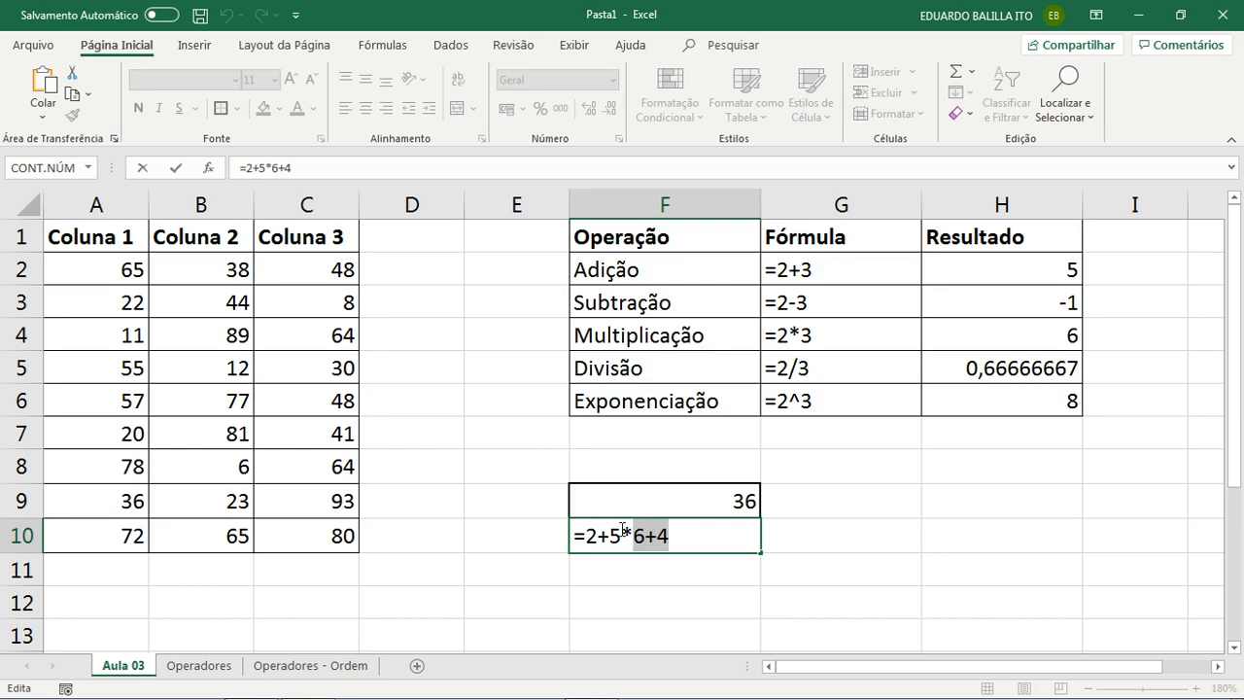
pyautogui.click(590, 535)
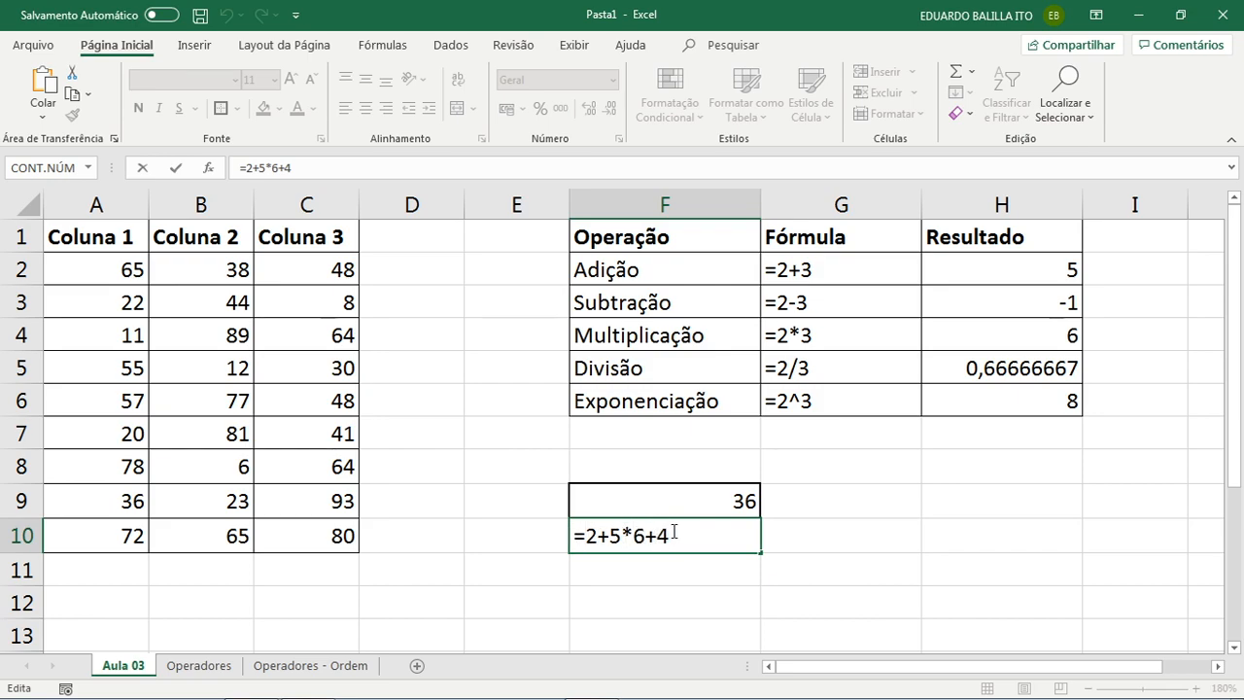
pyautogui.write('(')
pyautogui.press('Right')
pyautogui.press('Right')
pyautogui.press('Right')
pyautogui.write(')*(')
pyautogui.press('Right')
pyautogui.write(')')
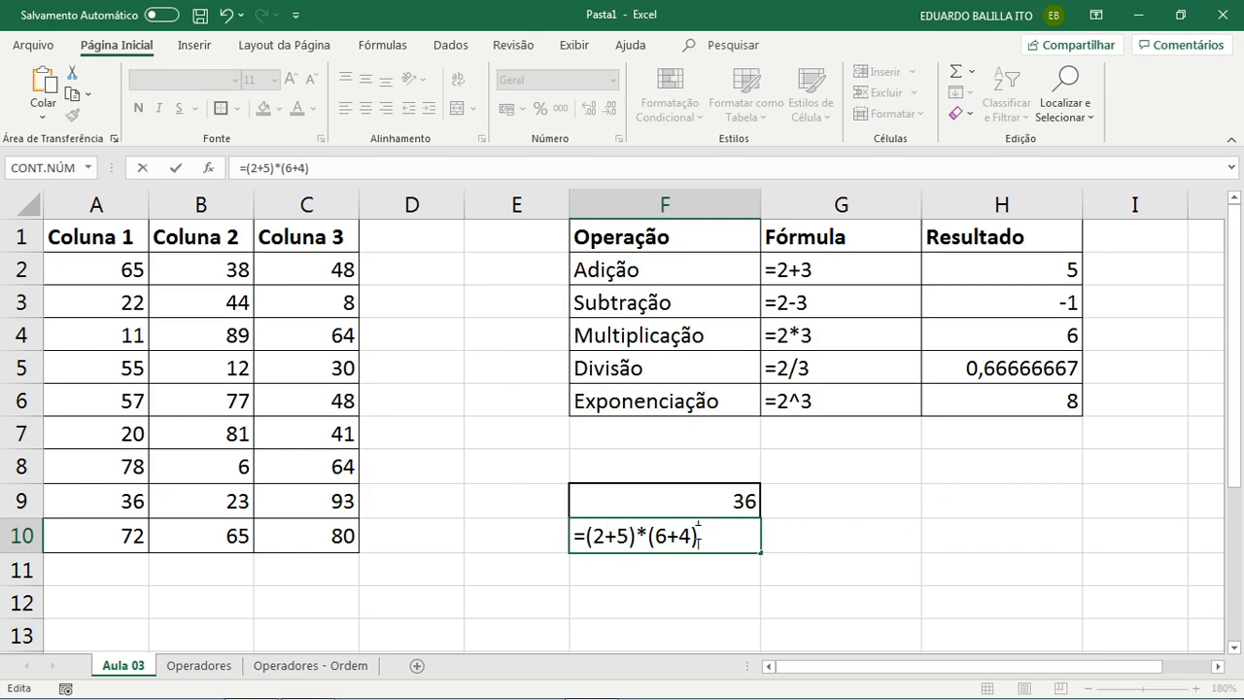
pyautogui.press('Return')
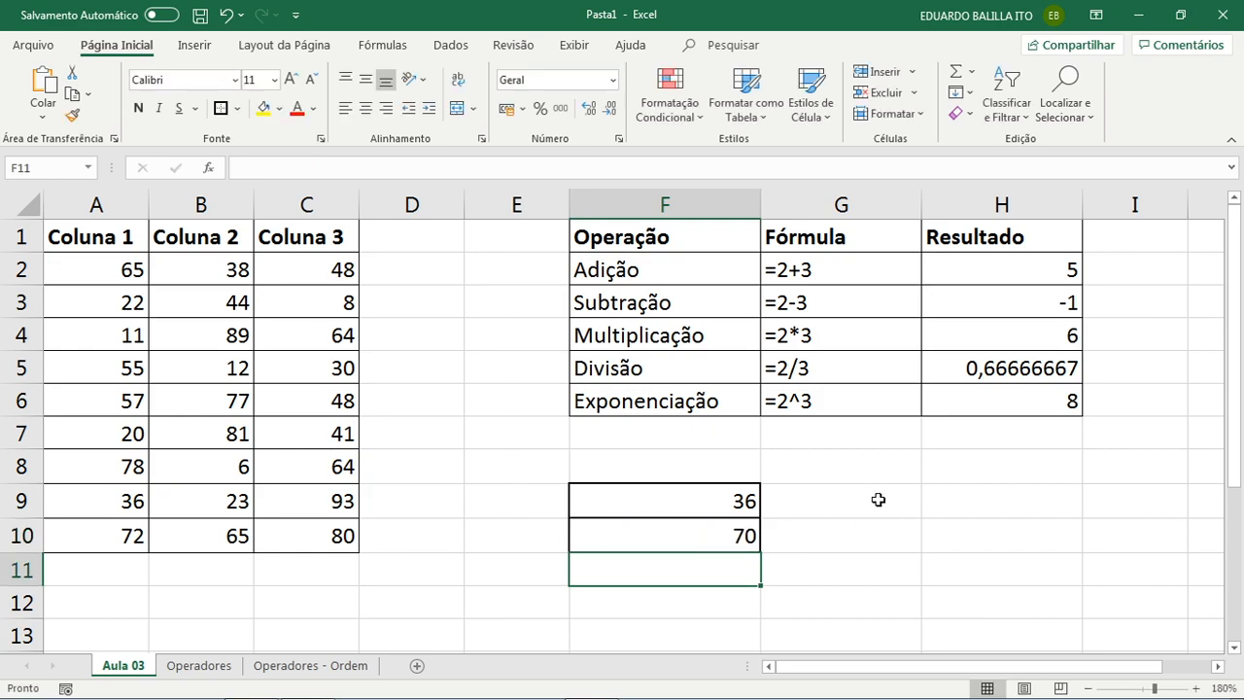
# - Compare the formulas and results of cells F9 and F10
pyautogui.click(725, 537)
pyautogui.click(749, 501)
pyautogui.click(724, 540)
pyautogui.click(722, 502)
pyautogui.click(718, 541)
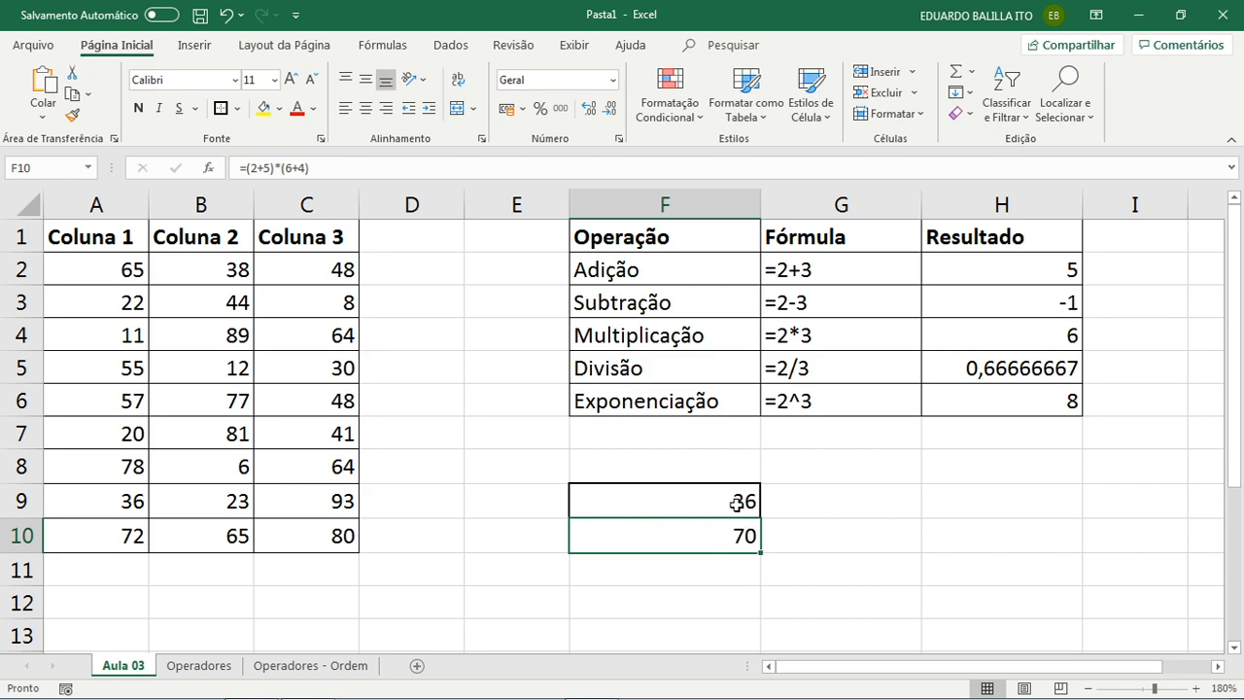
# - Extend F10's formula with nested parentheses that multiply the first sum by 3, giving =((2+5)*3)*(6+4)
pyautogui.doubleClick(740, 536)
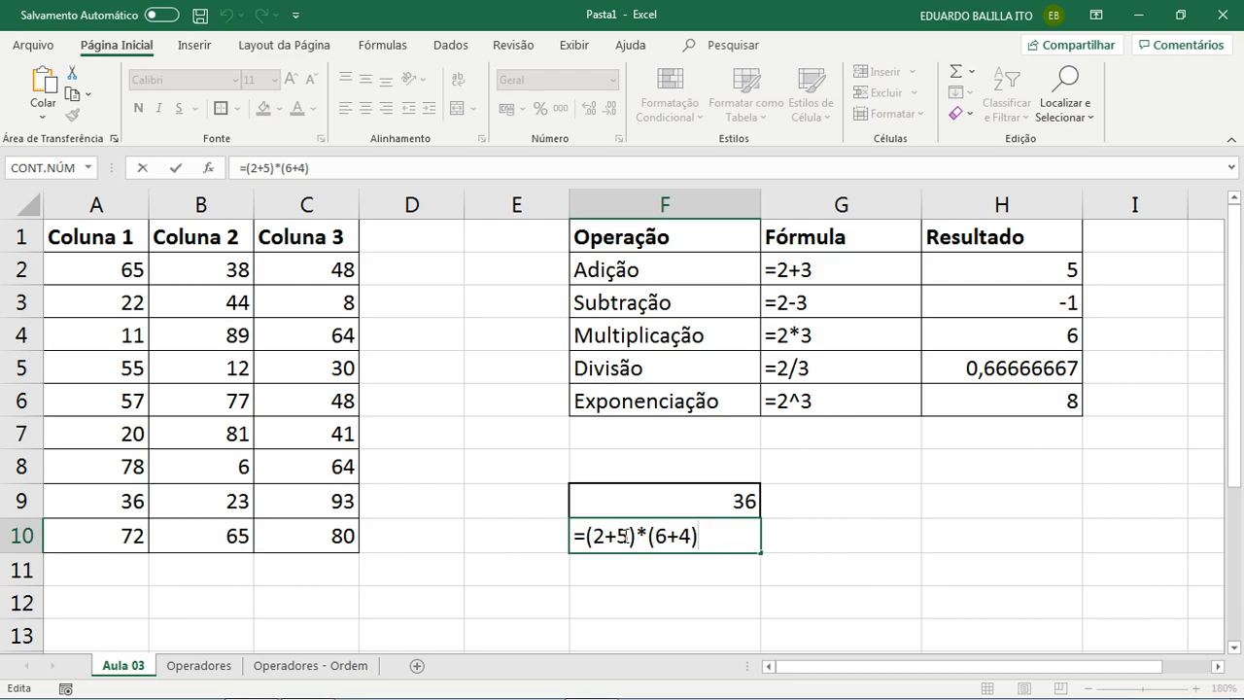
pyautogui.click(622, 536)
pyautogui.write('*')
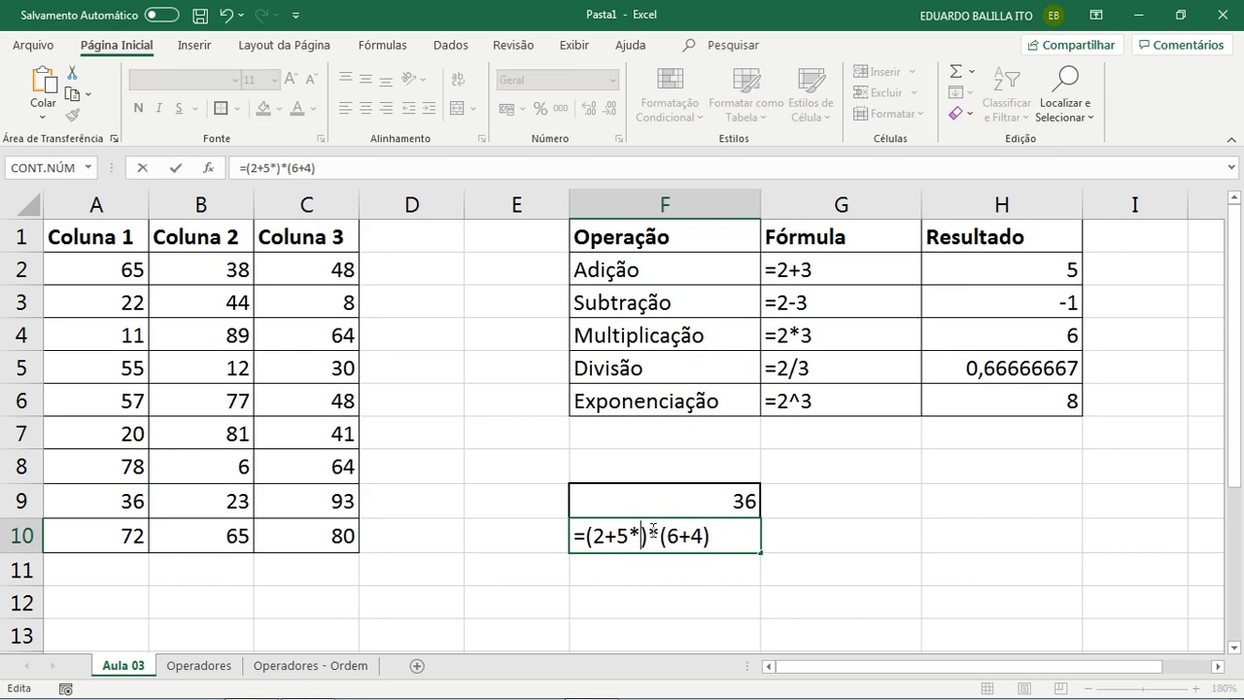
pyautogui.write('3')
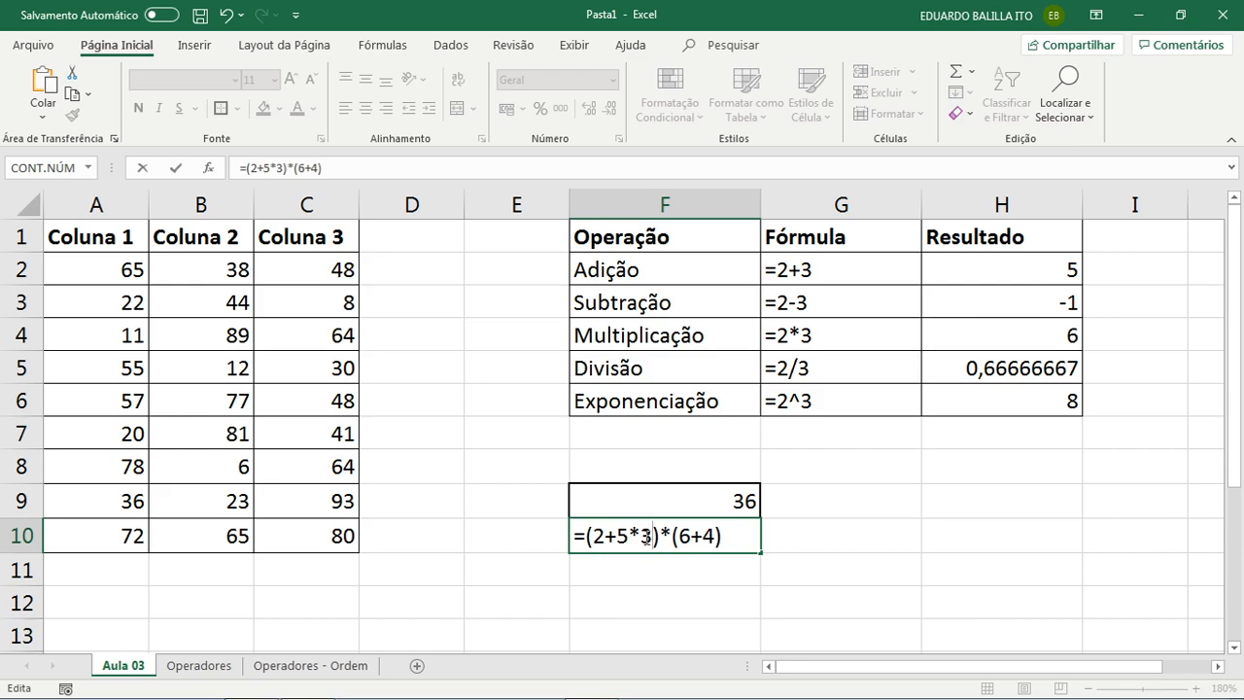
pyautogui.write(')')
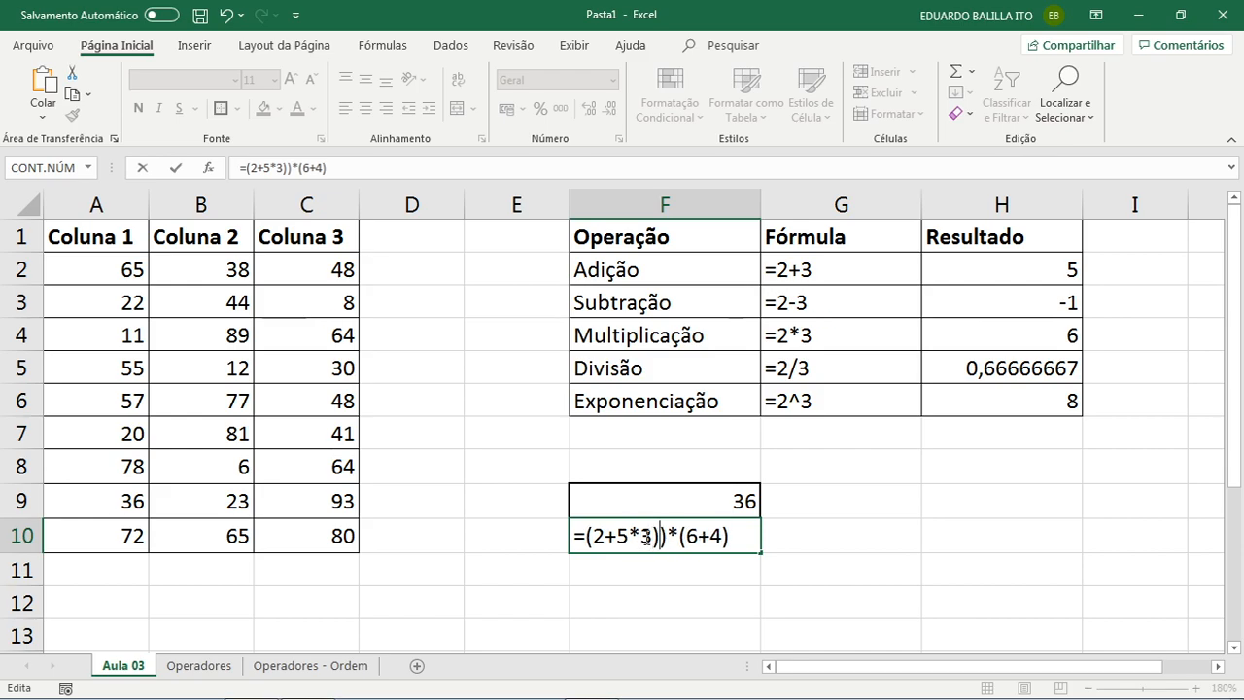
pyautogui.press('BackSpace')
pyautogui.write(')')
pyautogui.press('Left')
pyautogui.press('Left')
pyautogui.press('Left')
pyautogui.write('(')
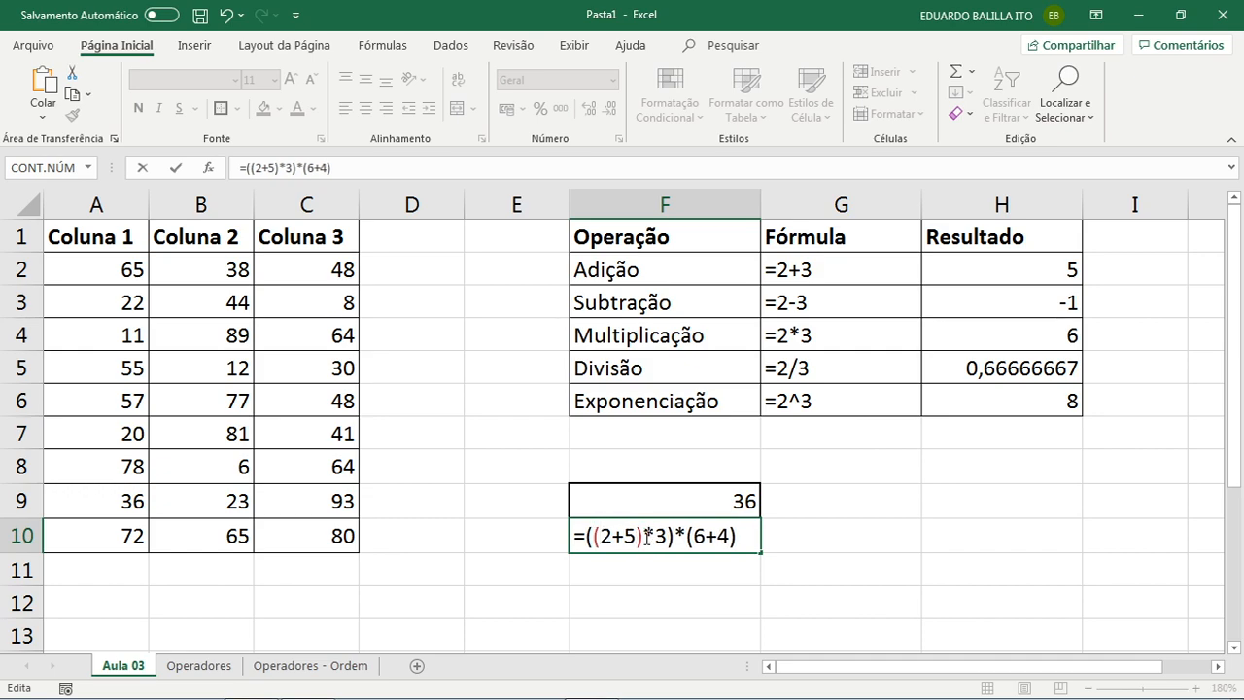
# - Nest a division by 3 around the 2+5 sum in F10 so the formula reads =(((2+5)/3)*3)*(6+4)
pyautogui.press('Right')
pyautogui.press('Right')
pyautogui.press('Right')
pyautogui.write('/')
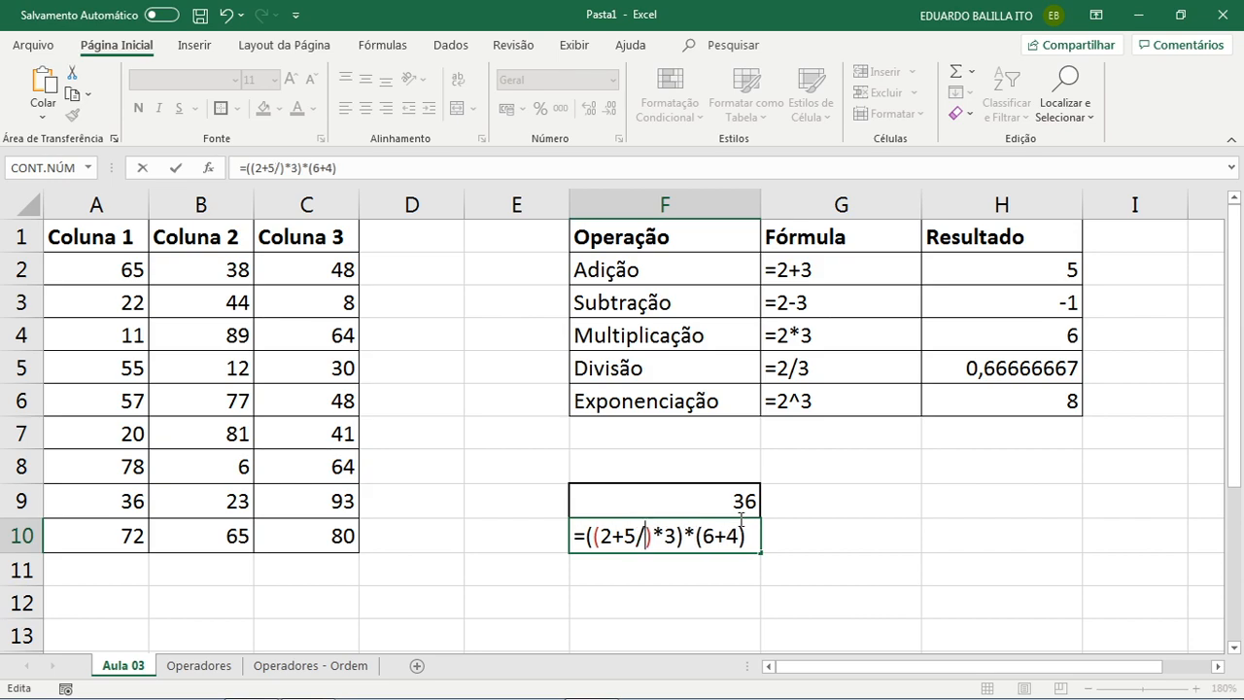
pyautogui.write('3')
pyautogui.press('Left')
pyautogui.press('Left')
pyautogui.write(')')
pyautogui.press('Left')
pyautogui.press('Left')
pyautogui.press('Left')
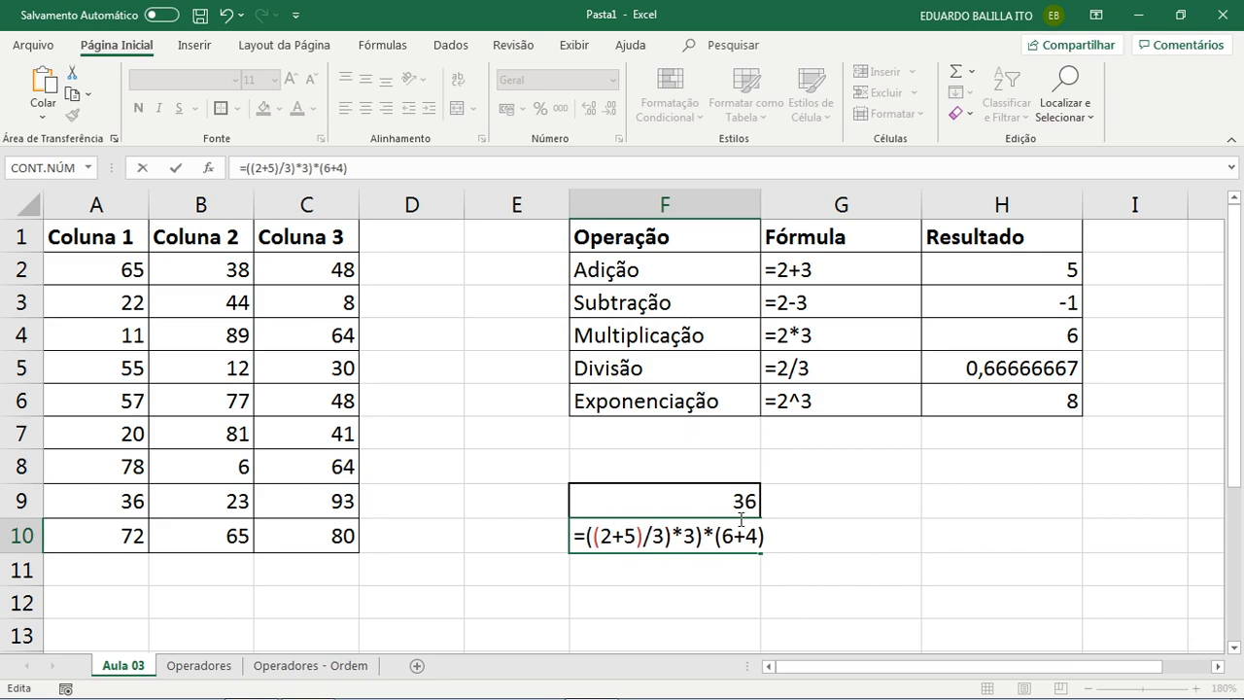
pyautogui.write('(')
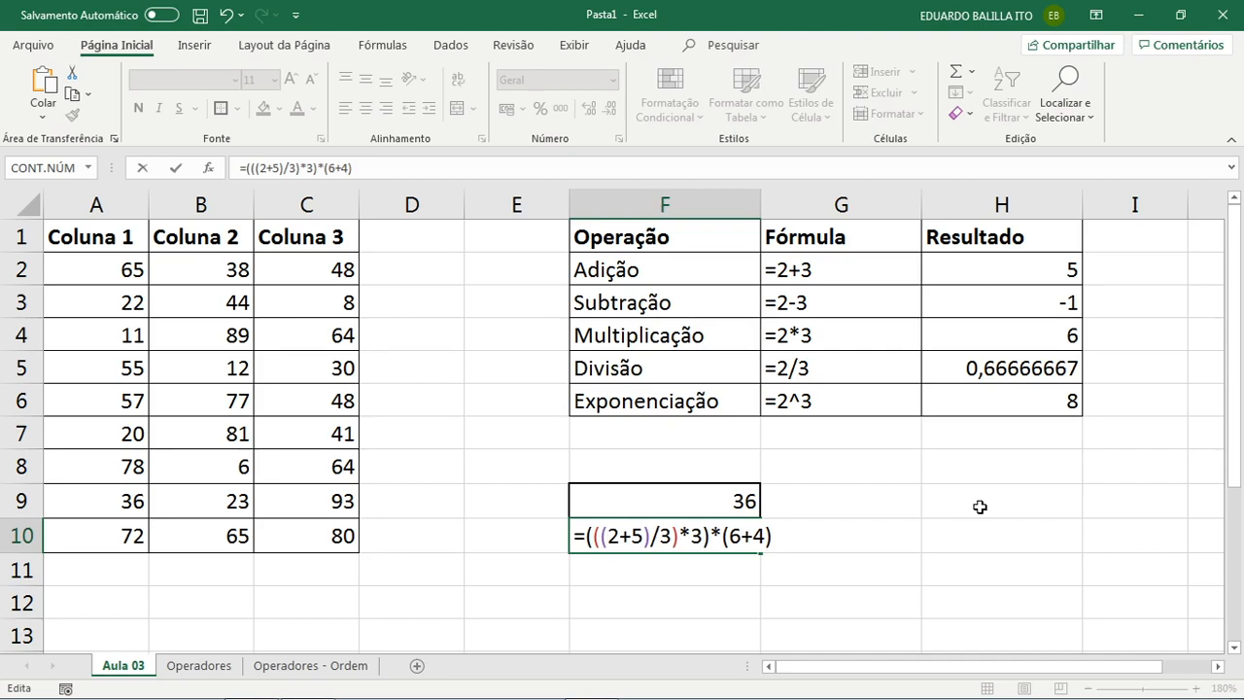
pyautogui.press('Return')
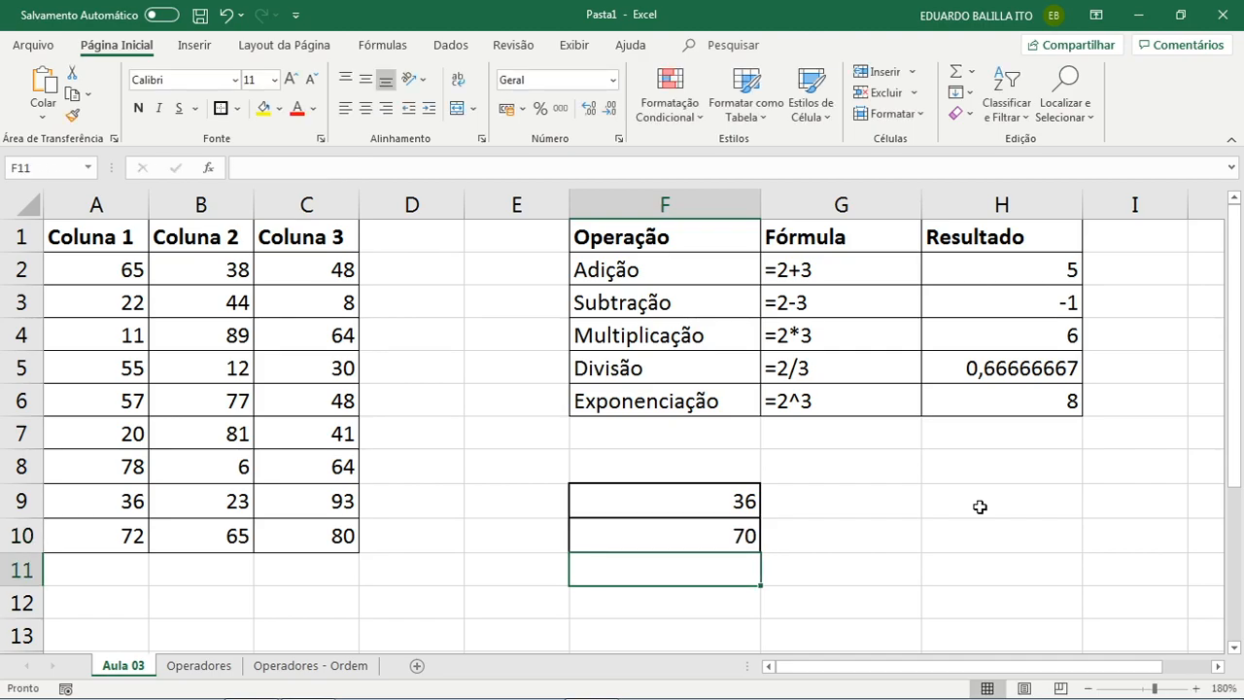
# - Clear the example formulas from cells F10 and F9
pyautogui.click(688, 536)
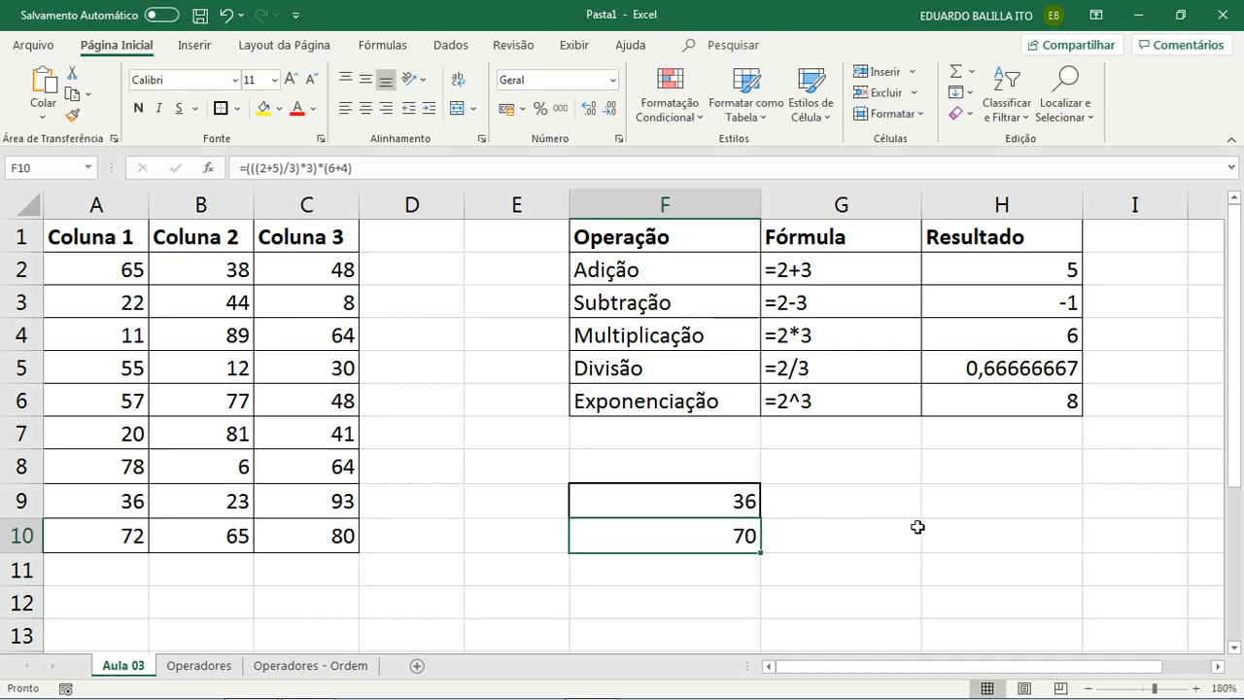
pyautogui.tripleClick(356, 168)
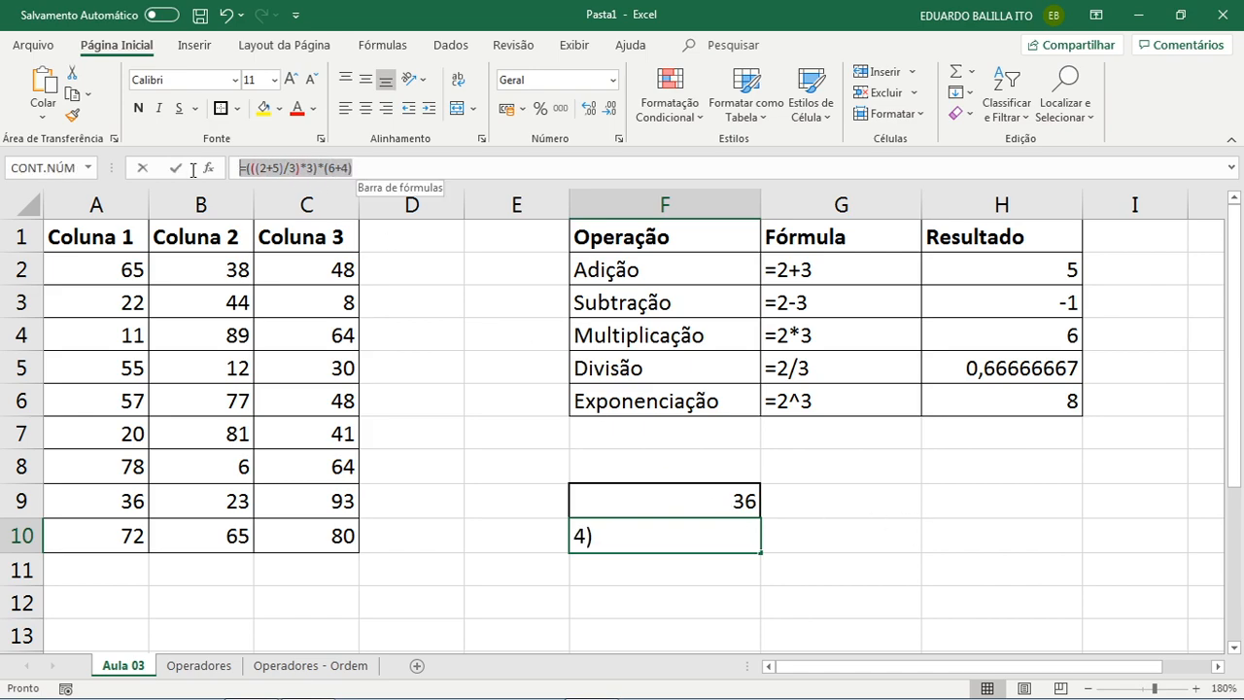
pyautogui.click(1204, 572)
pyautogui.moveTo(703, 519); pyautogui.dragTo(515, 525)
pyautogui.press('BackSpace')
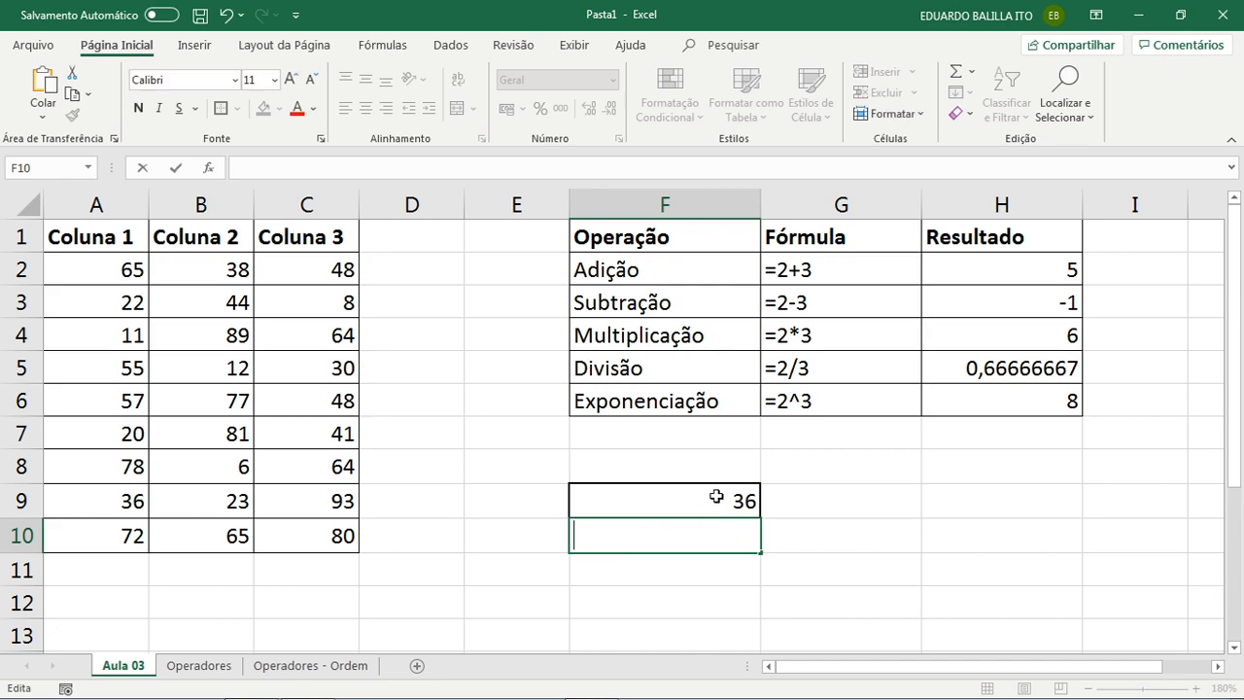
pyautogui.click(707, 501)
pyautogui.press('Delete')
# - Merge and center the range F9:G10 and apply the thick outside border to it
pyautogui.click(807, 562)
pyautogui.moveTo(675, 501); pyautogui.dragTo(806, 534)
pyautogui.click(457, 108)
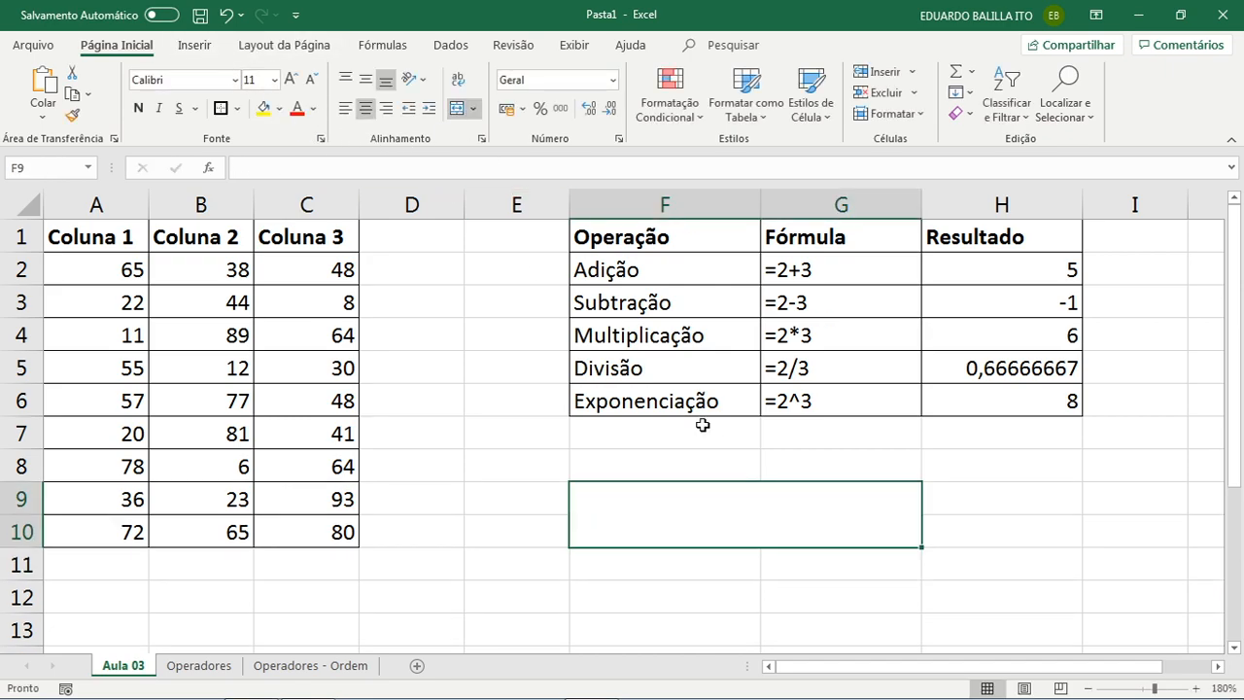
pyautogui.click(222, 115)
pyautogui.press('Right')
pyautogui.click(758, 530)
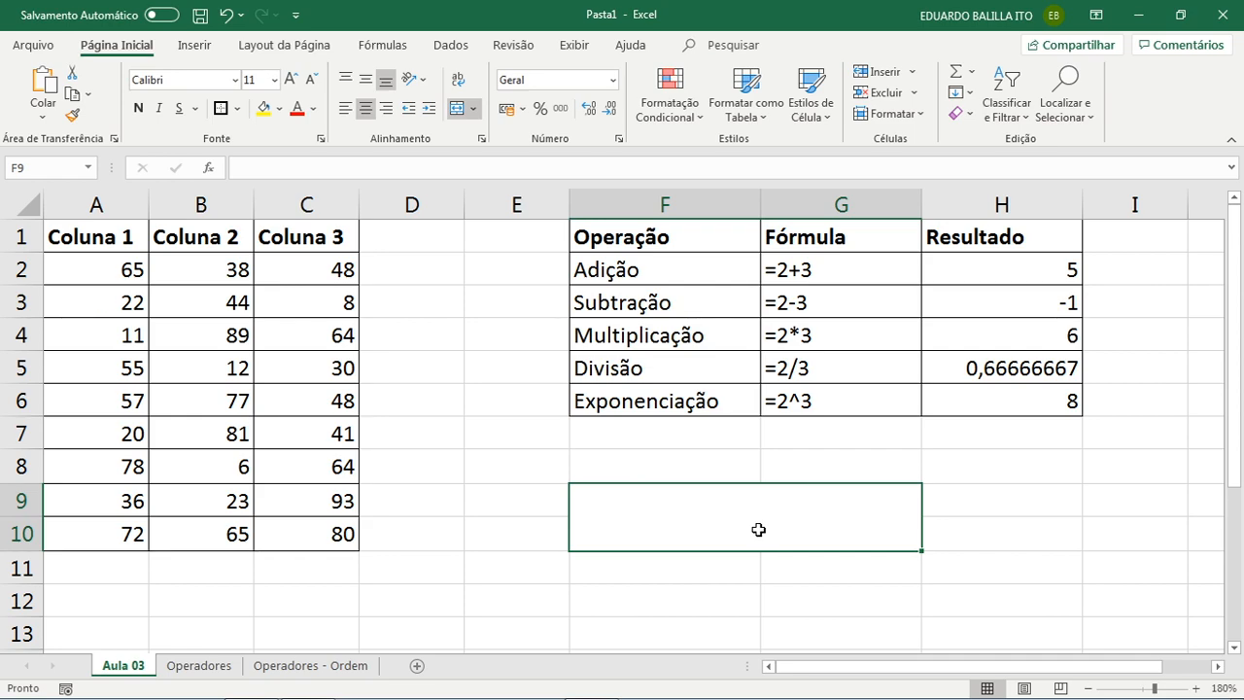
pyautogui.write('=')
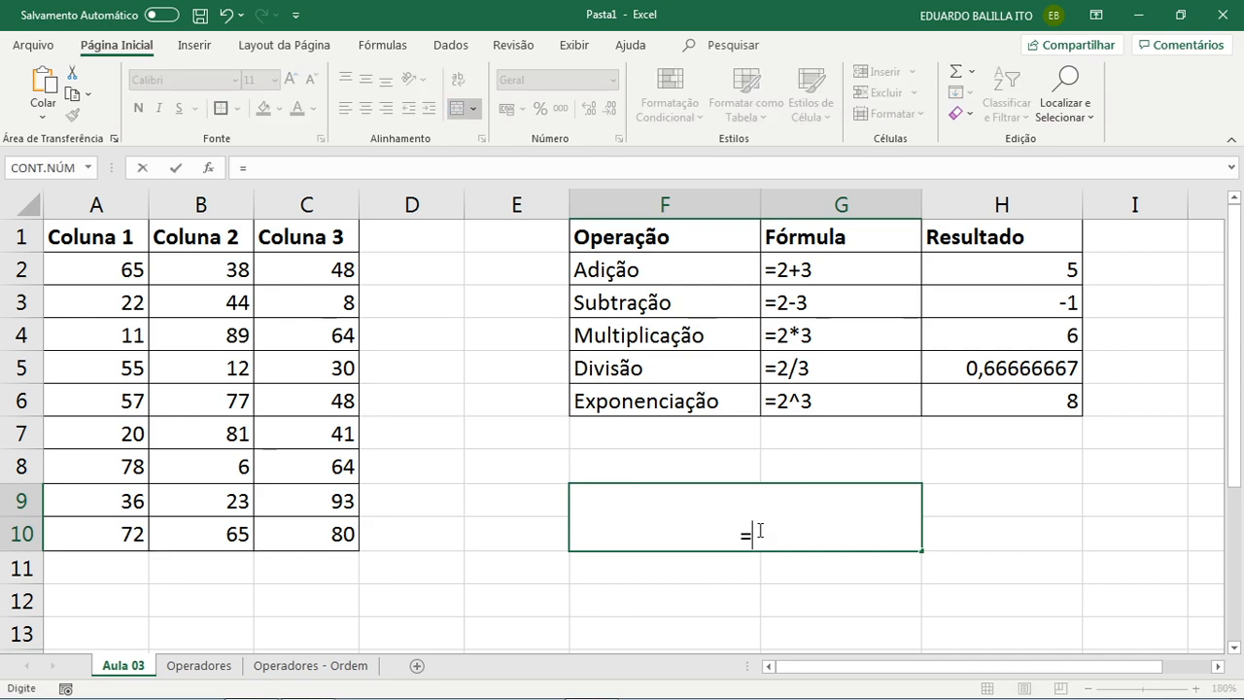
pyautogui.moveTo(775, 535); pyautogui.dragTo(701, 539)
pyautogui.press('BackSpace')
pyautogui.press('Escape')
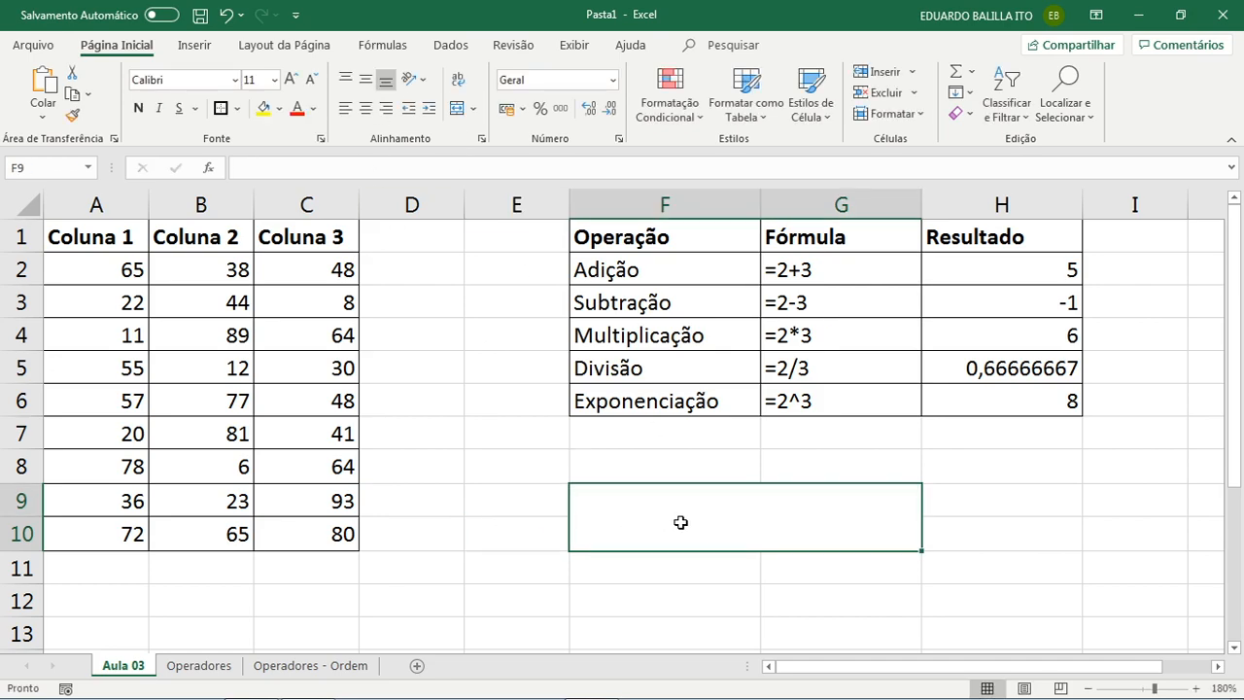
# - Align the merged cell F9:G10 left horizontally and to the middle vertically
pyautogui.click(346, 109)
pyautogui.click(366, 82)
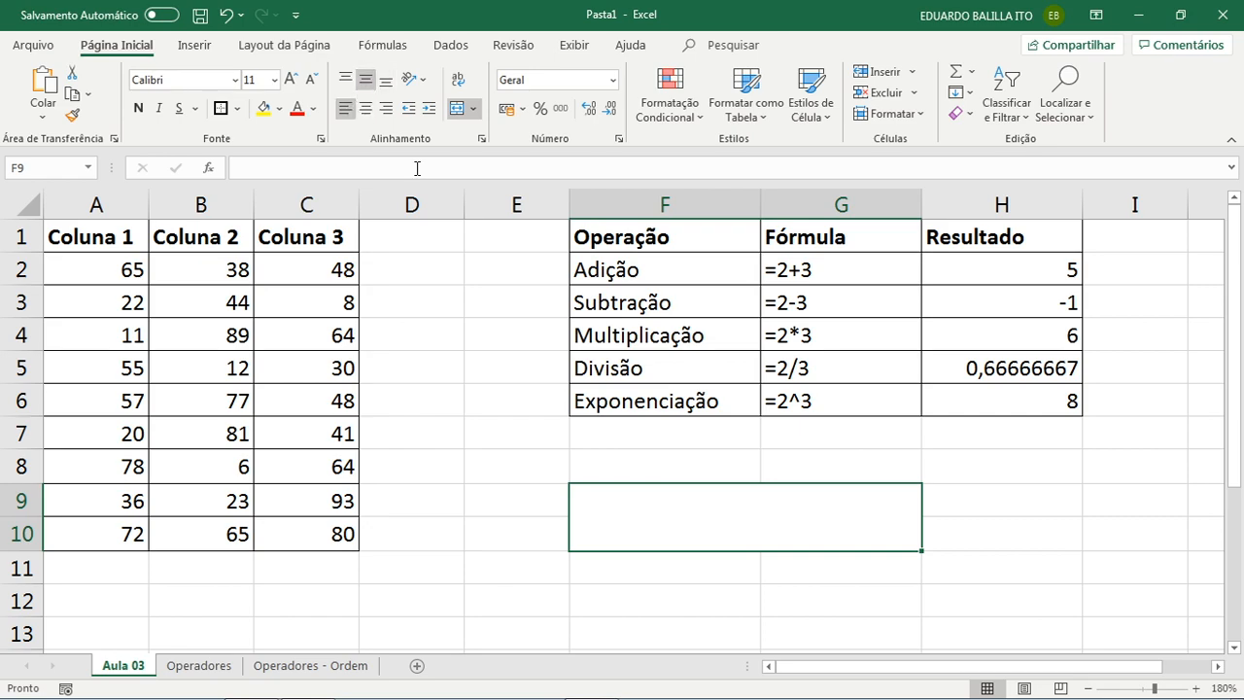
# - Enter a formula in the merged cell F9 that adds the first data row by cell reference, =A2+B2+C2
pyautogui.doubleClick(691, 522)
pyautogui.write('=')
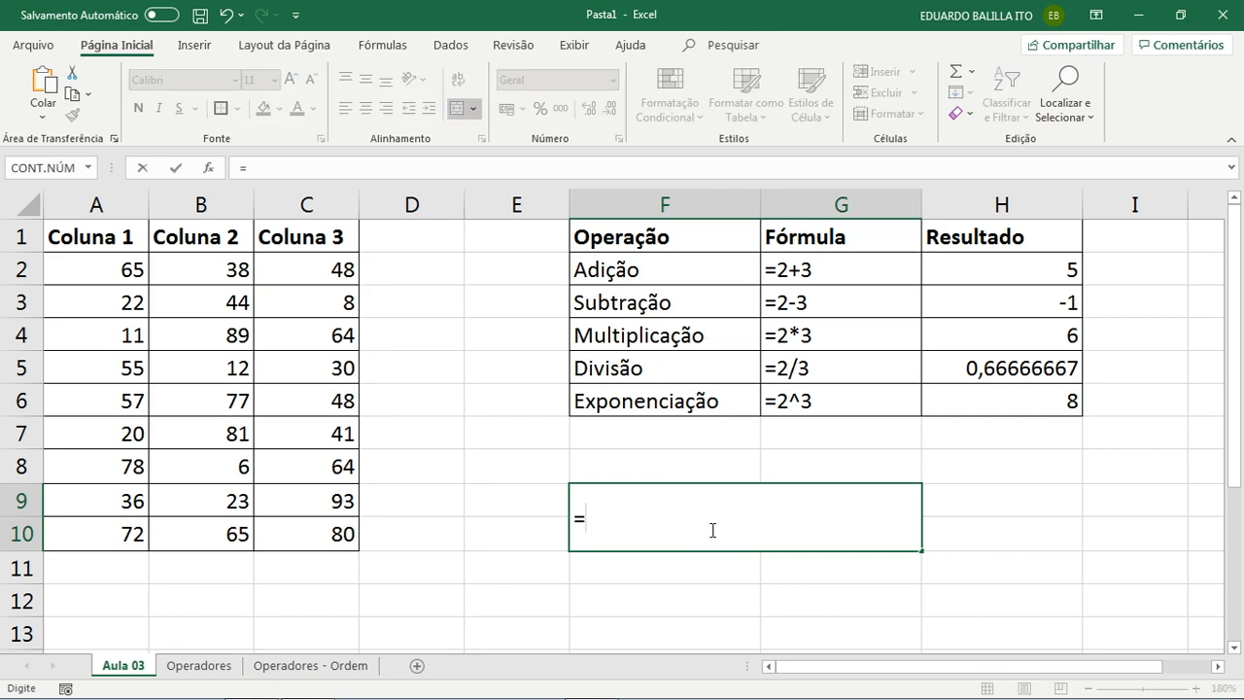
pyautogui.write('6523')
pyautogui.press('BackSpace')
pyautogui.press('BackSpace')
pyautogui.press('BackSpace')
pyautogui.press('BackSpace')
pyautogui.click(118, 273)
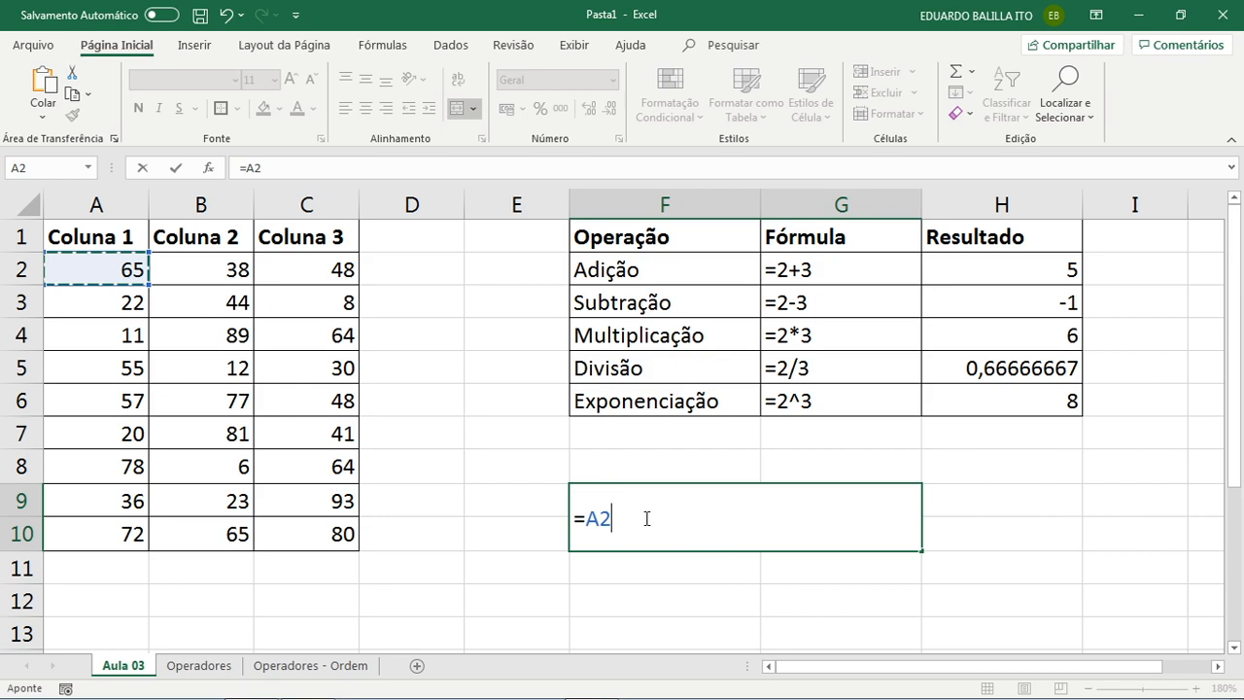
pyautogui.write('+')
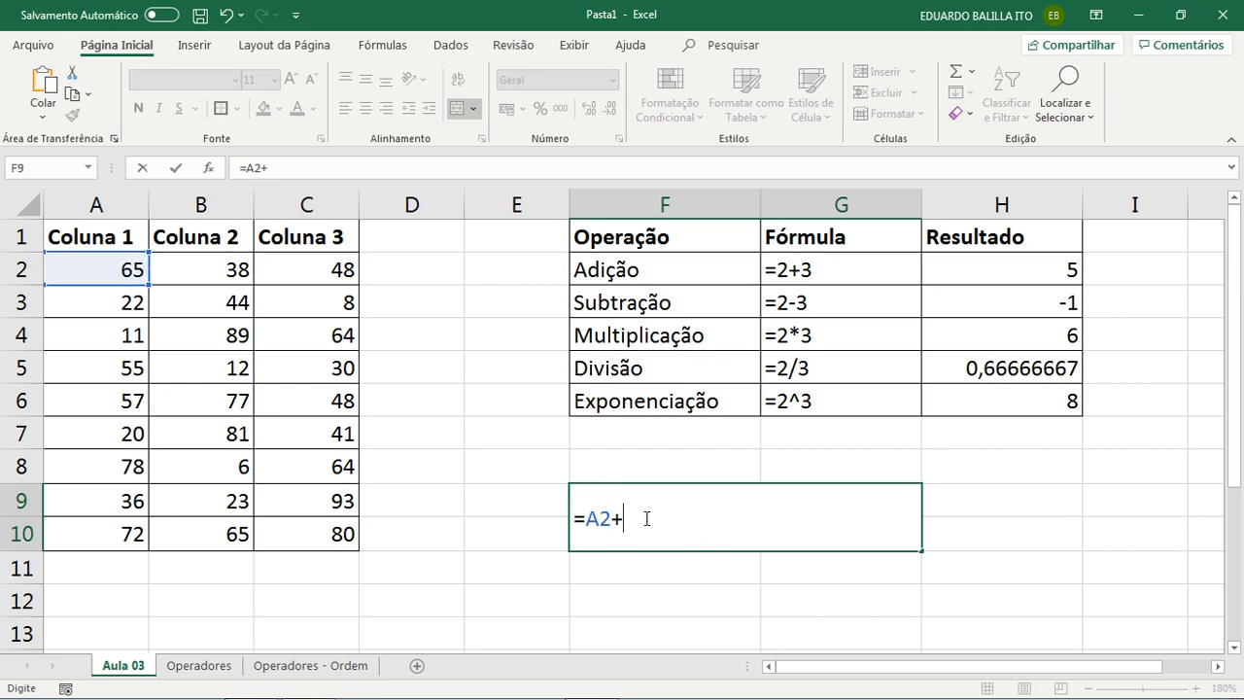
pyautogui.click(212, 263)
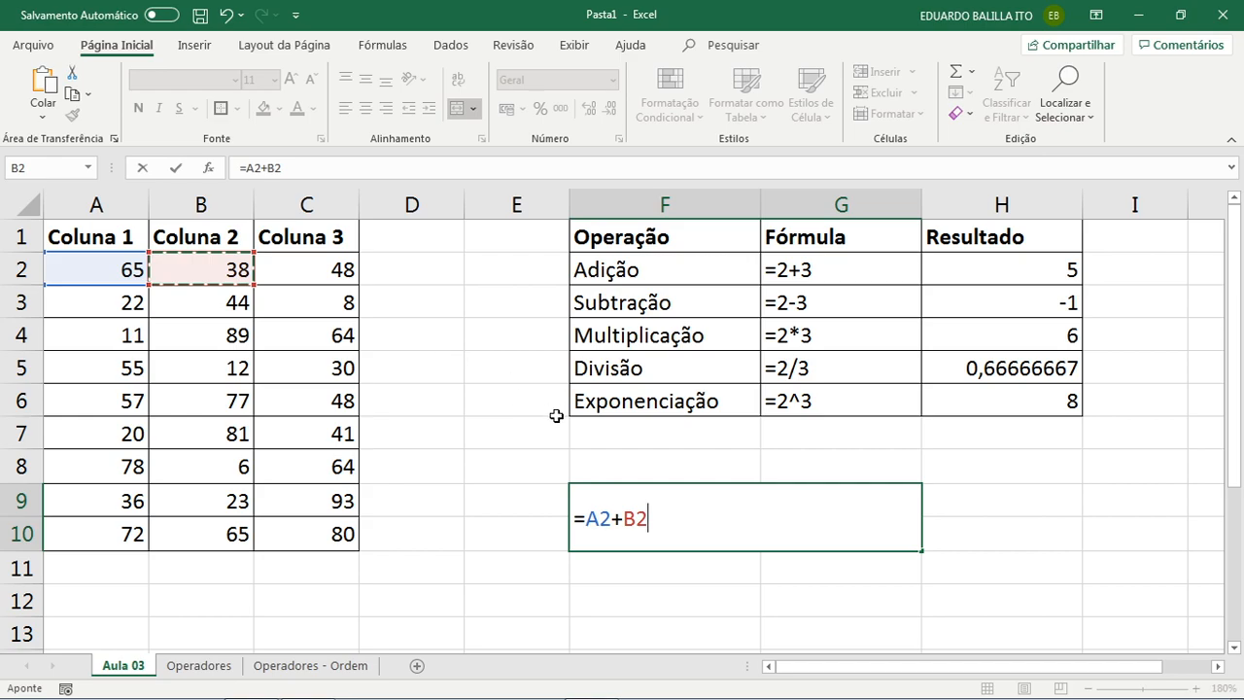
pyautogui.write('+')
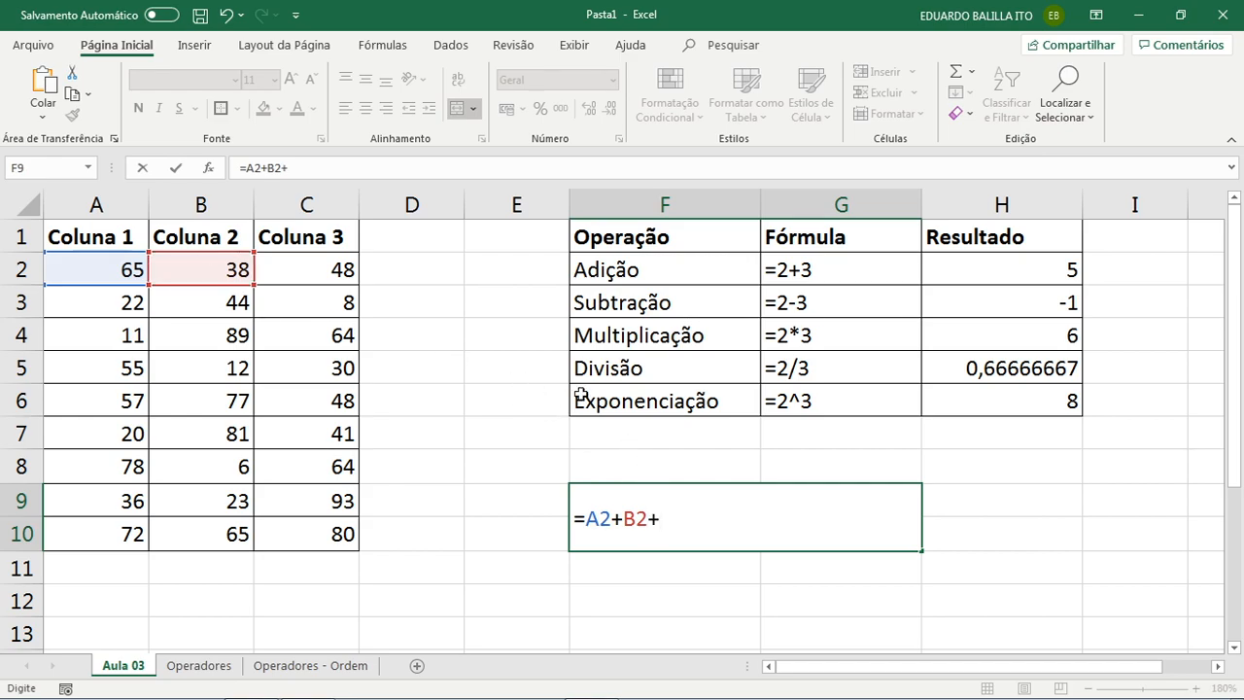
pyautogui.click(330, 272)
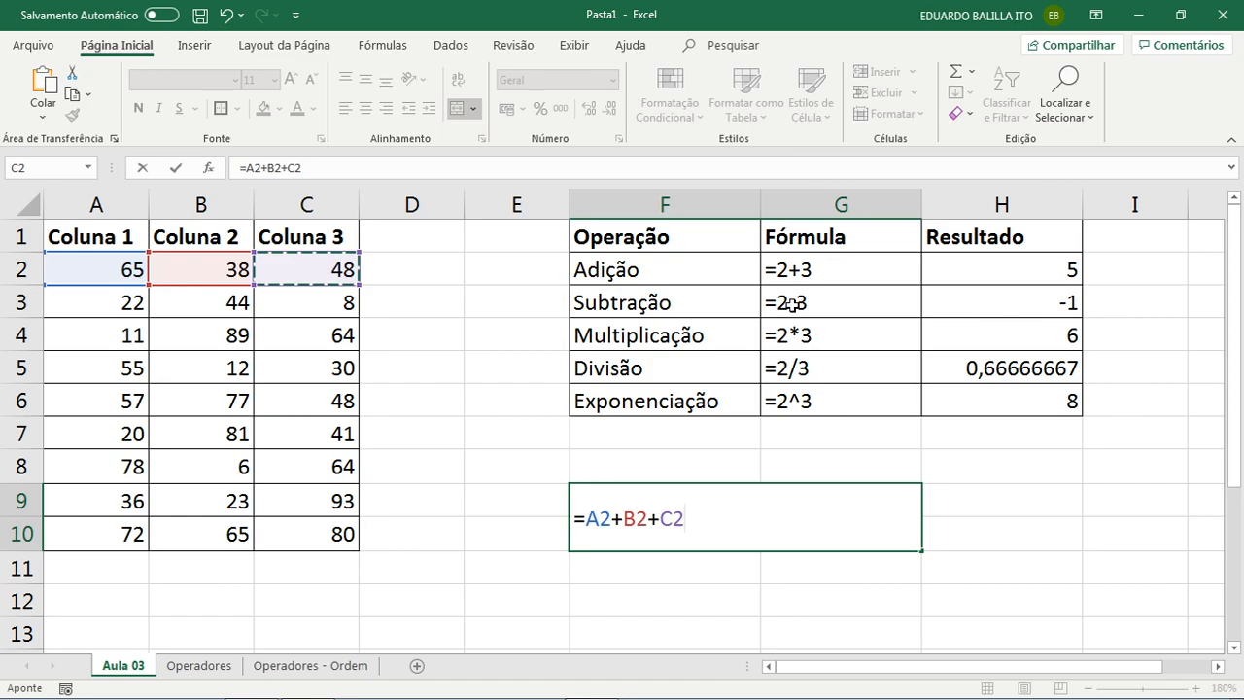
pyautogui.press('Return')
# - Examine how the merged cell's formula refers to the values in cells A2, B2 and C2
pyautogui.click(719, 502)
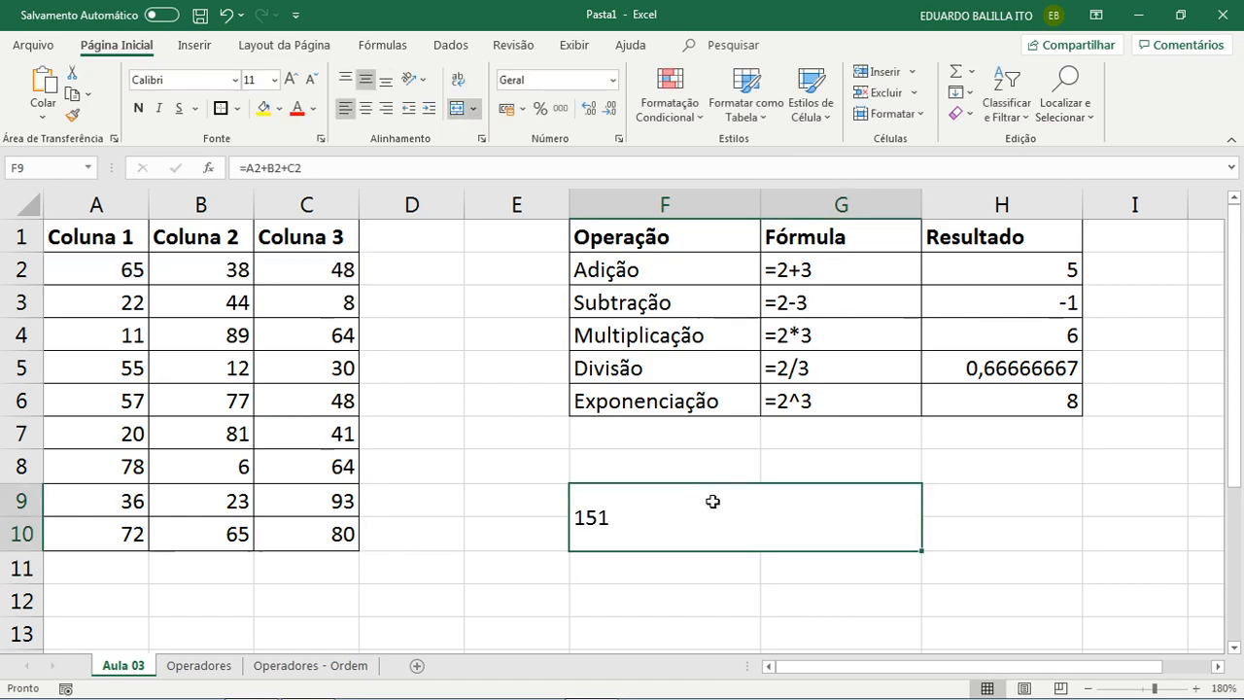
pyautogui.click(105, 270)
pyautogui.click(206, 270)
pyautogui.click(278, 273)
pyautogui.click(629, 530)
pyautogui.doubleClick(604, 521)
pyautogui.doubleClick(595, 519)
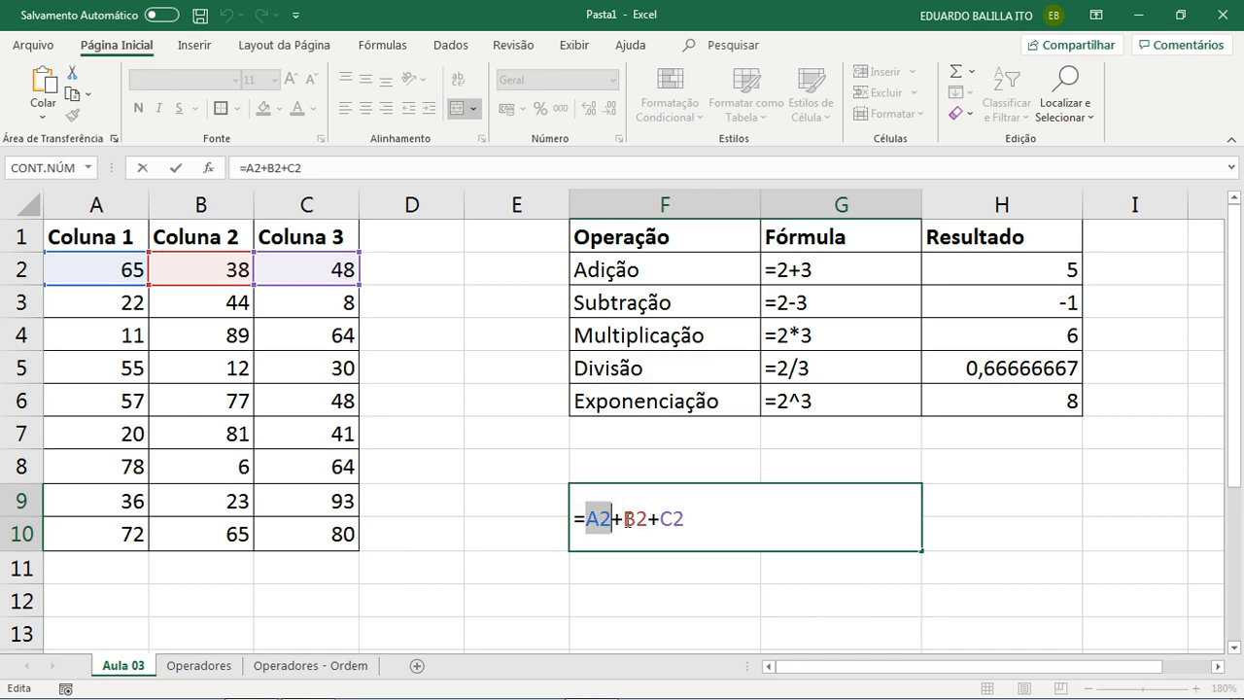
# - Replace B2 with the constant 5 and remove the C2 term so the merged cell's formula reads =A2+5
pyautogui.doubleClick(640, 520)
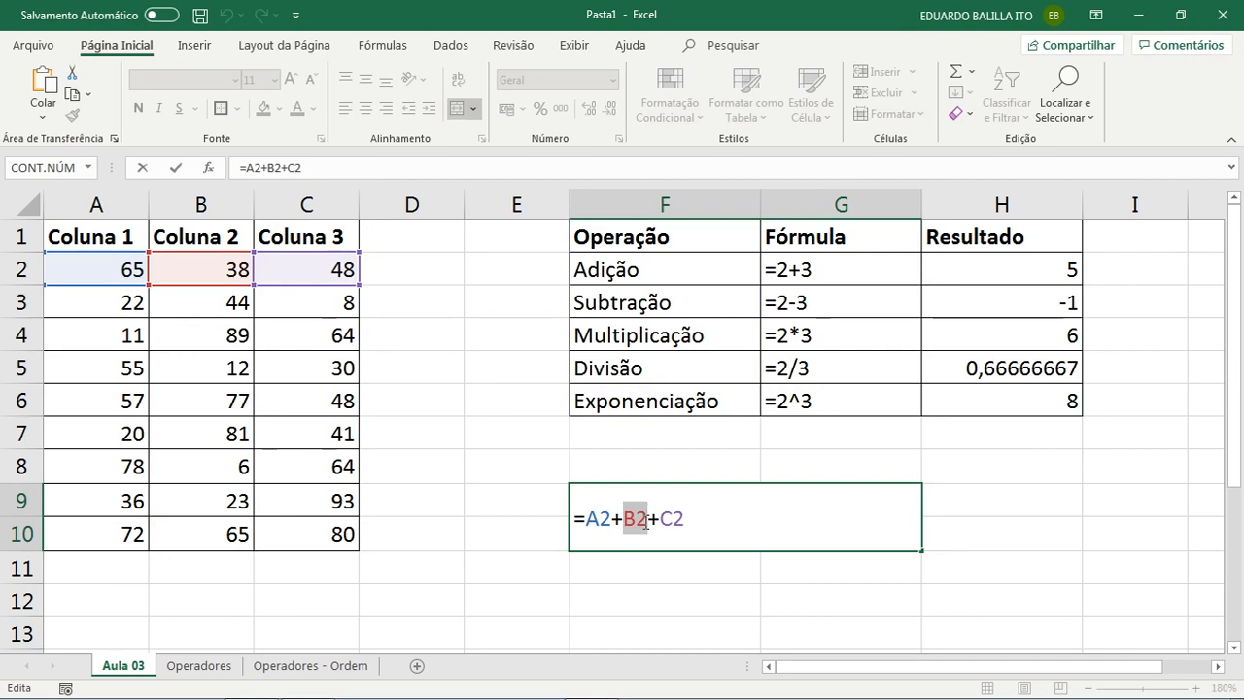
pyautogui.write('5')
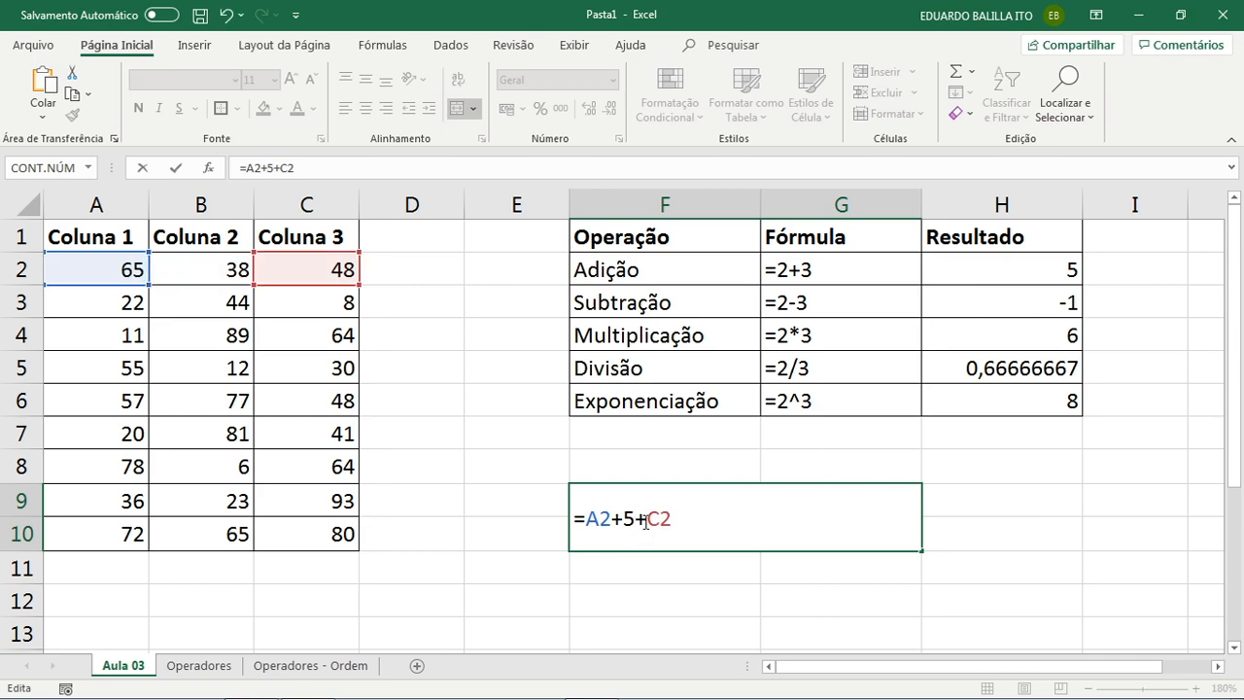
pyautogui.moveTo(648, 523); pyautogui.dragTo(721, 518)
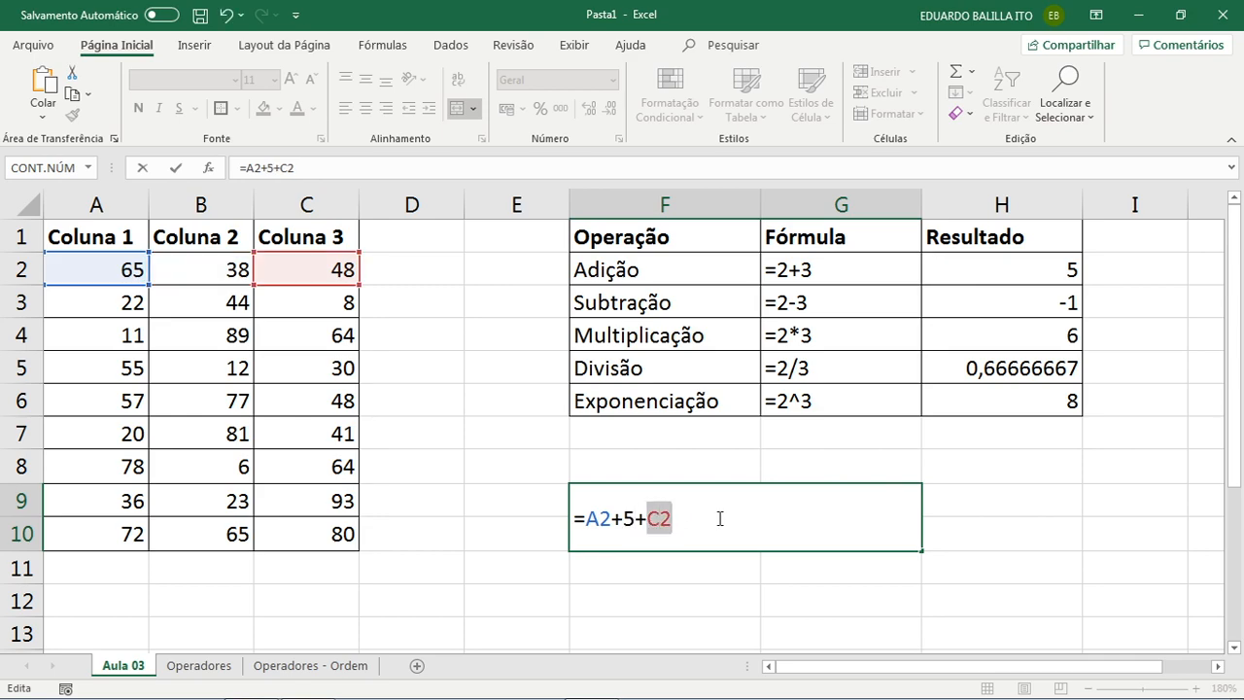
pyautogui.press('BackSpace')
pyautogui.press('BackSpace')
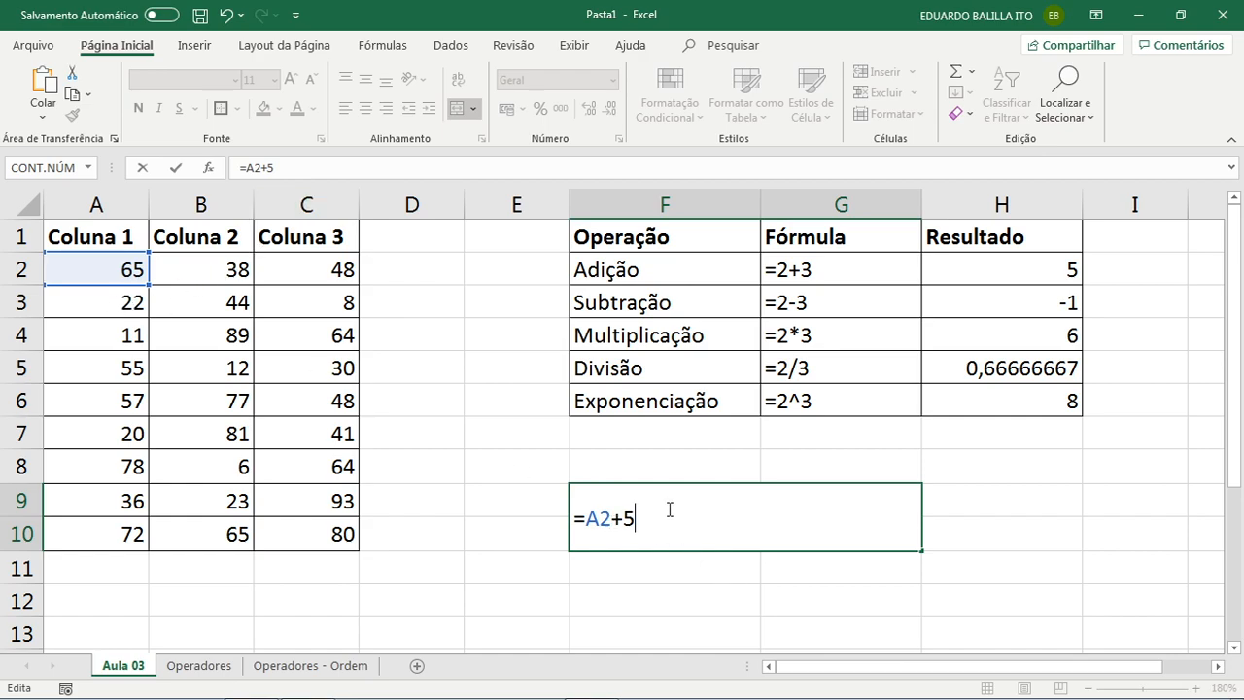
pyautogui.click(698, 564)
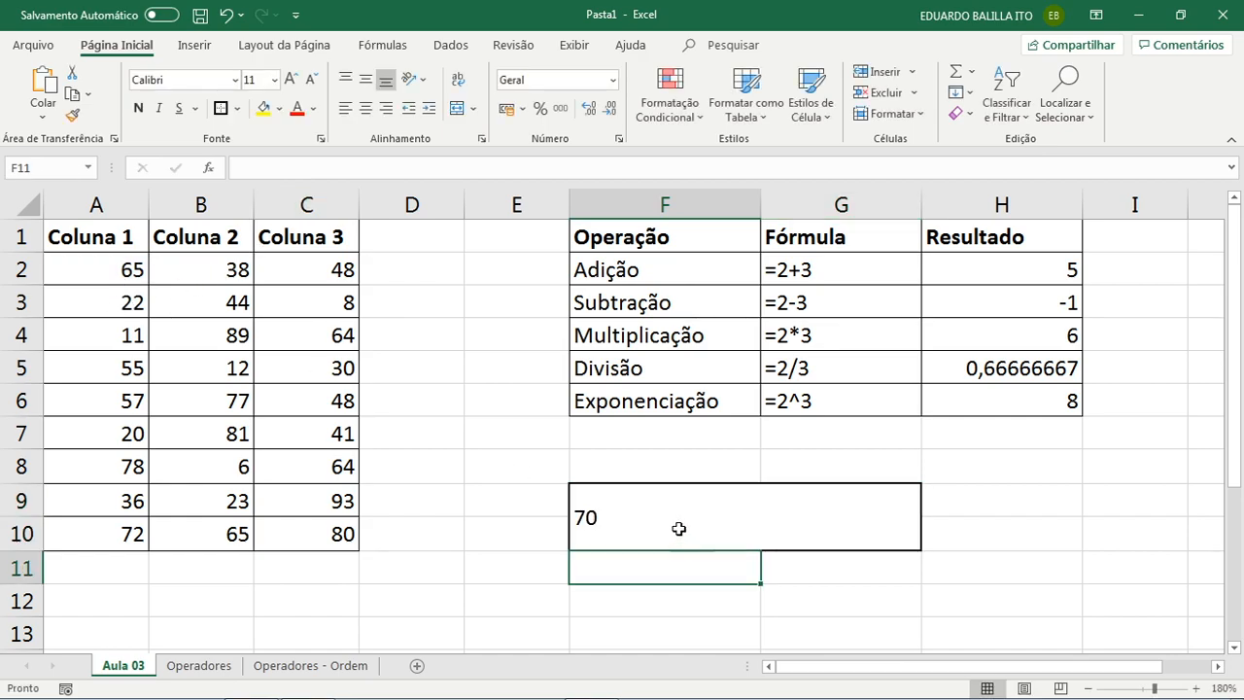
# - Delete the formula =A2+5 from the merged cell F9, leaving the bordered cell in place
pyautogui.click(681, 532)
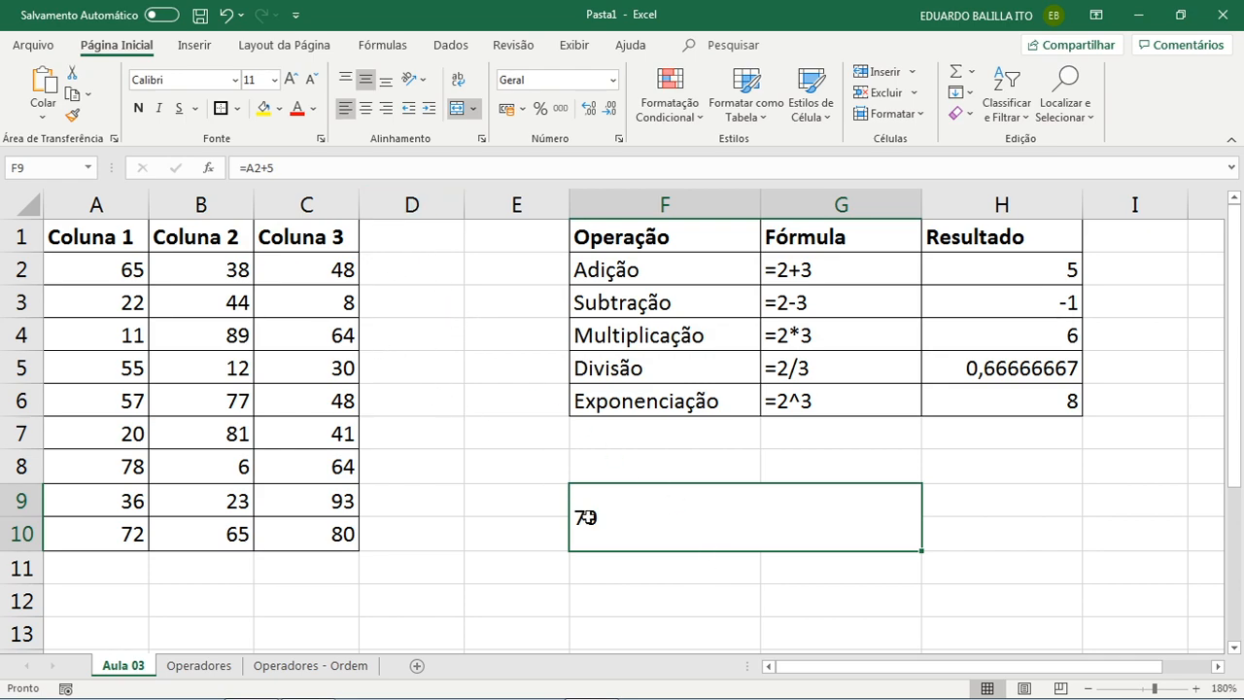
pyautogui.doubleClick(589, 517)
pyautogui.moveTo(587, 517); pyautogui.dragTo(661, 523)
pyautogui.press('BackSpace')
pyautogui.press('BackSpace')
pyautogui.click(929, 538)
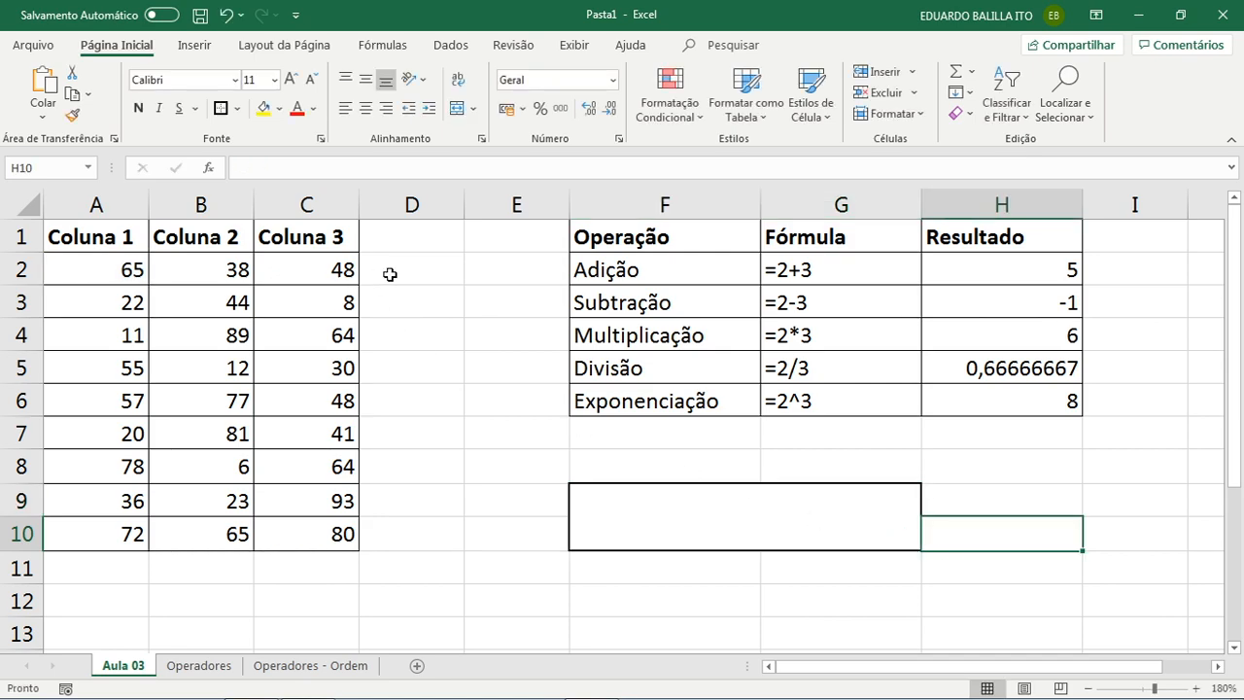
# - Enter =A2+B2+C2 in D2 by cell reference, and widen column D slightly
pyautogui.click(398, 276)
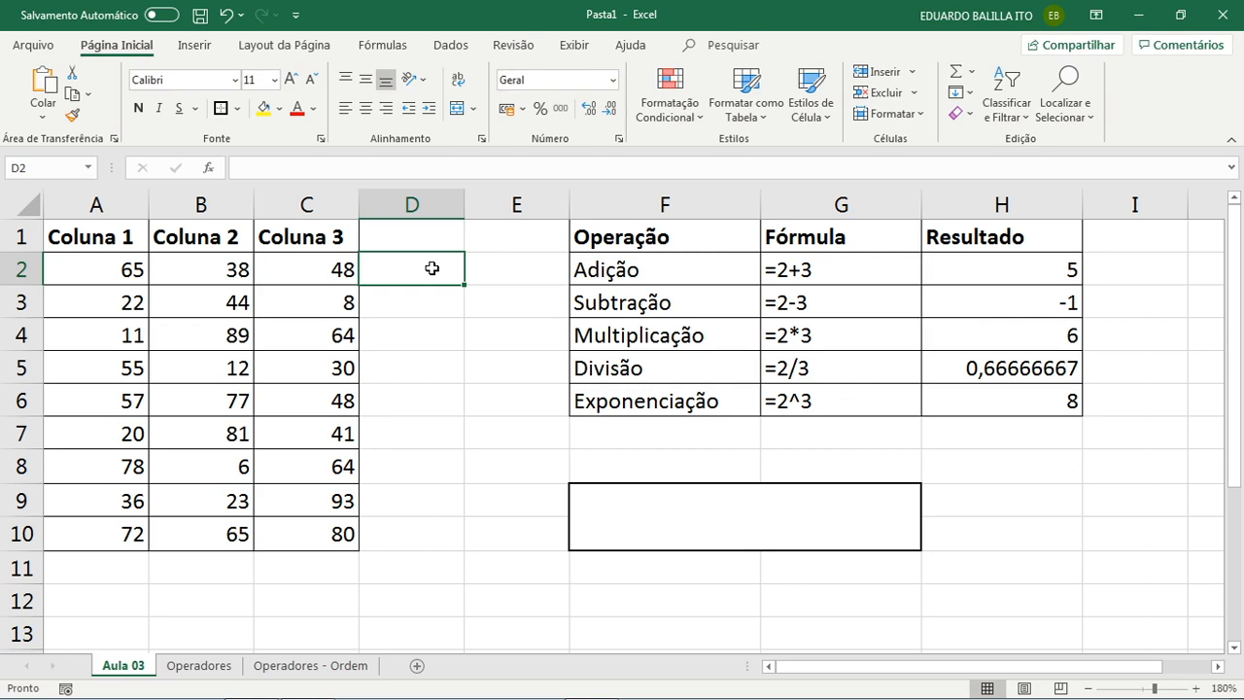
pyautogui.write('=')
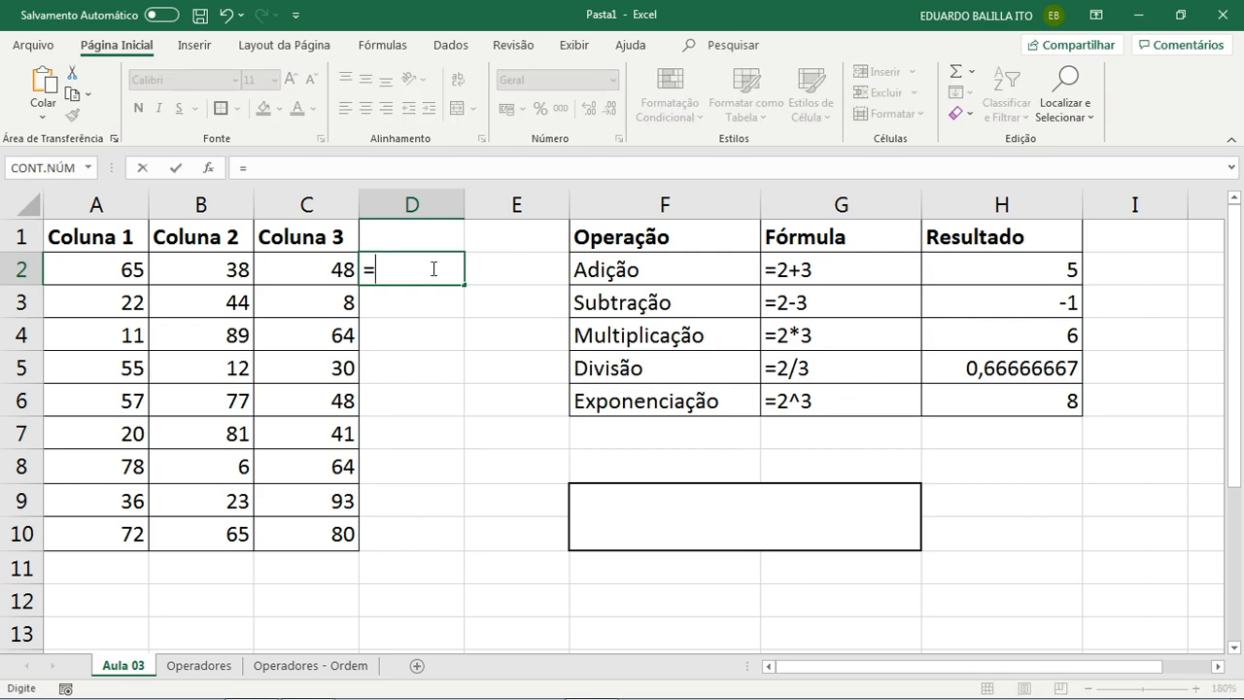
pyautogui.click(108, 269)
pyautogui.write('+')
pyautogui.click(218, 270)
pyautogui.write('+')
pyautogui.click(292, 270)
pyautogui.press('Return')
pyautogui.moveTo(465, 205); pyautogui.dragTo(503, 205)
pyautogui.click(483, 268)
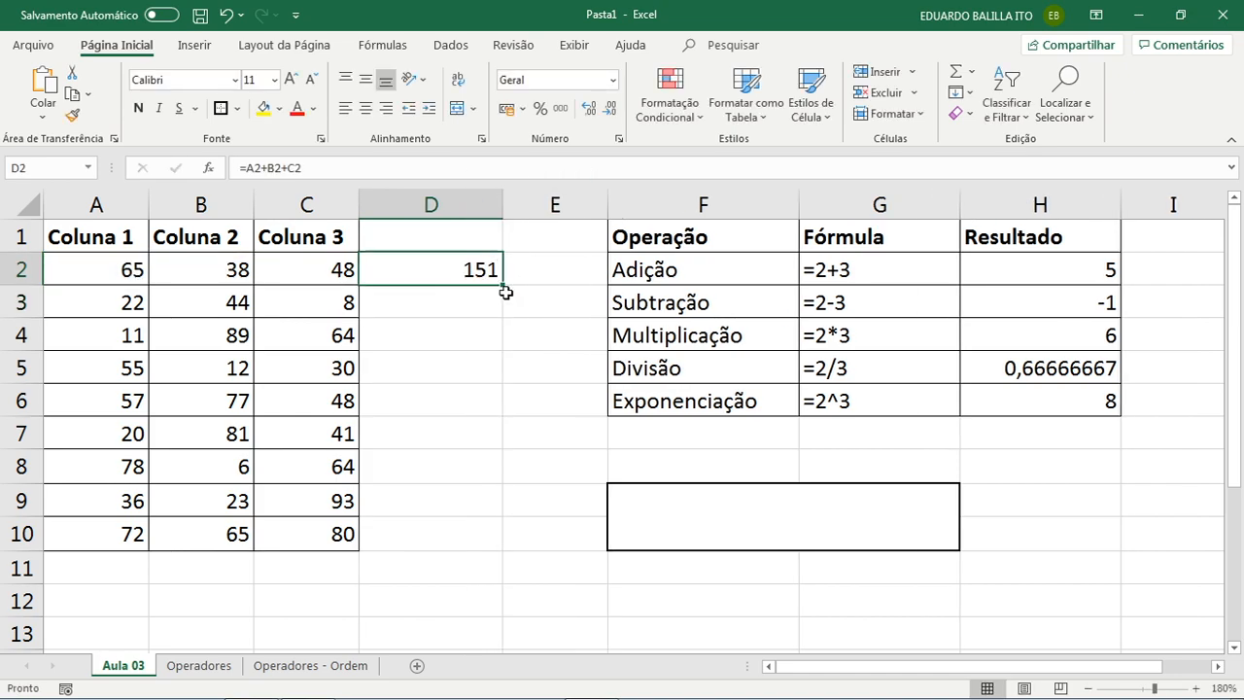
# - Fill D2's sum formula down to D10 and check the cell references in the copies in D3, D4 and D5
pyautogui.moveTo(504, 283); pyautogui.dragTo(507, 547)
pyautogui.doubleClick(469, 271)
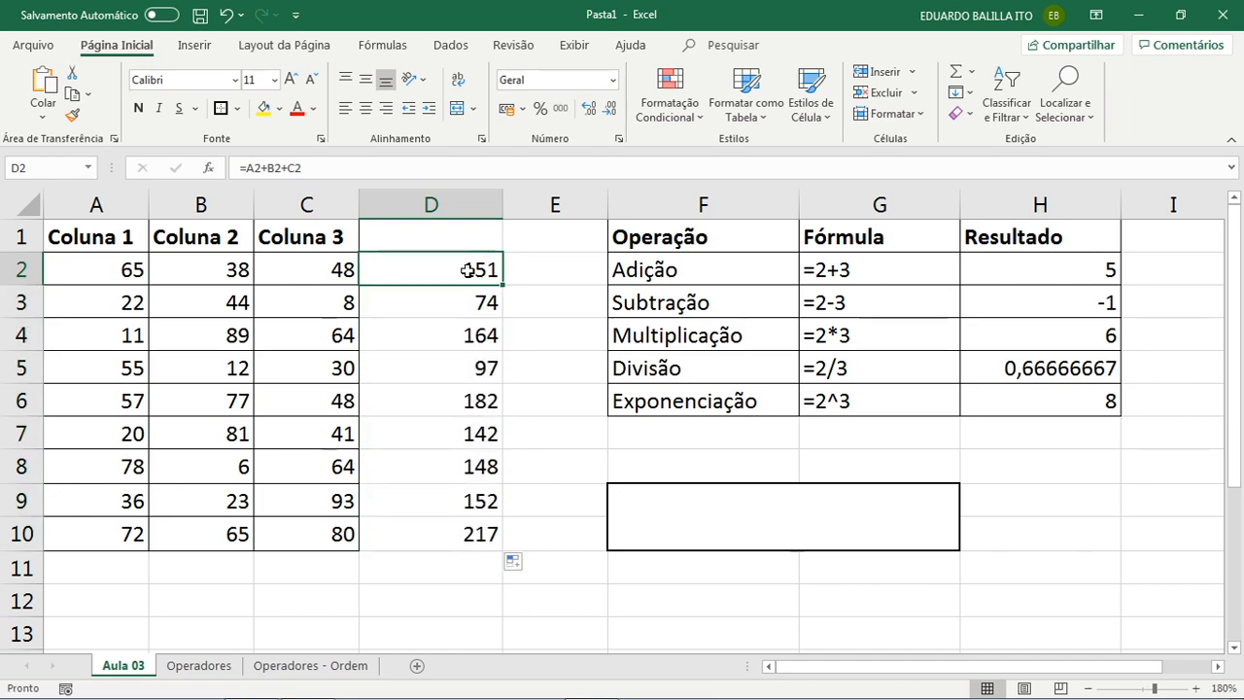
pyautogui.click(491, 303)
pyautogui.doubleClick(488, 302)
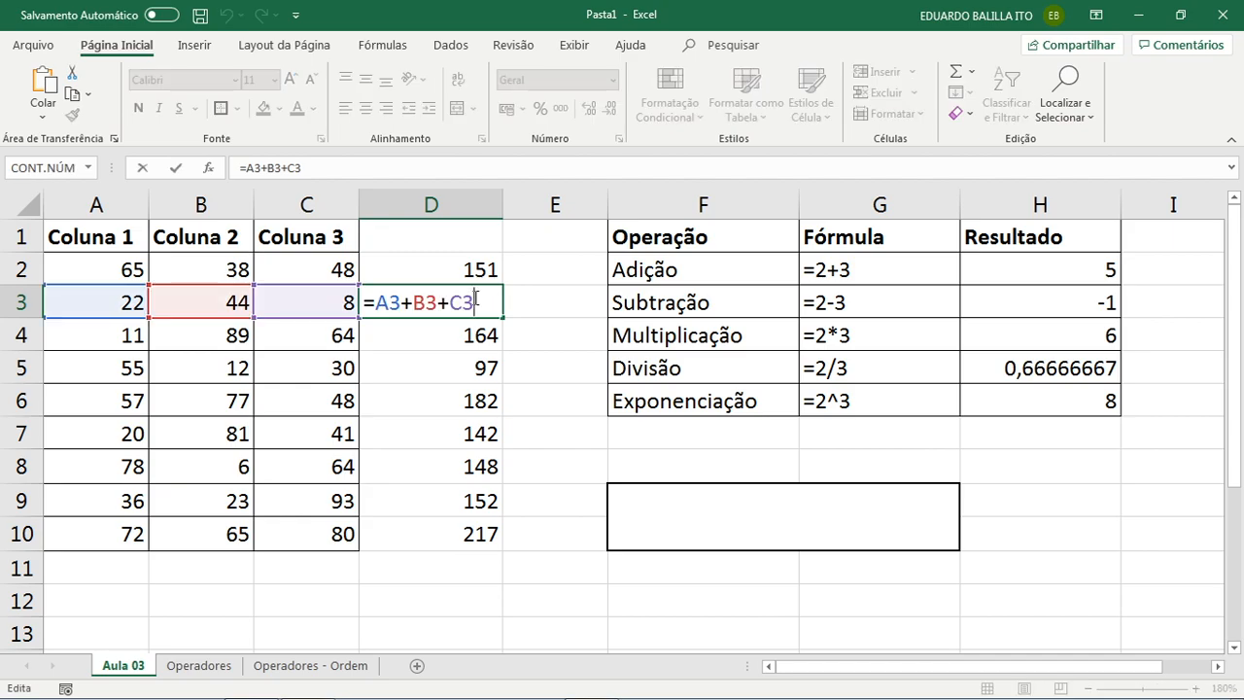
pyautogui.click(497, 361)
pyautogui.doubleClick(493, 337)
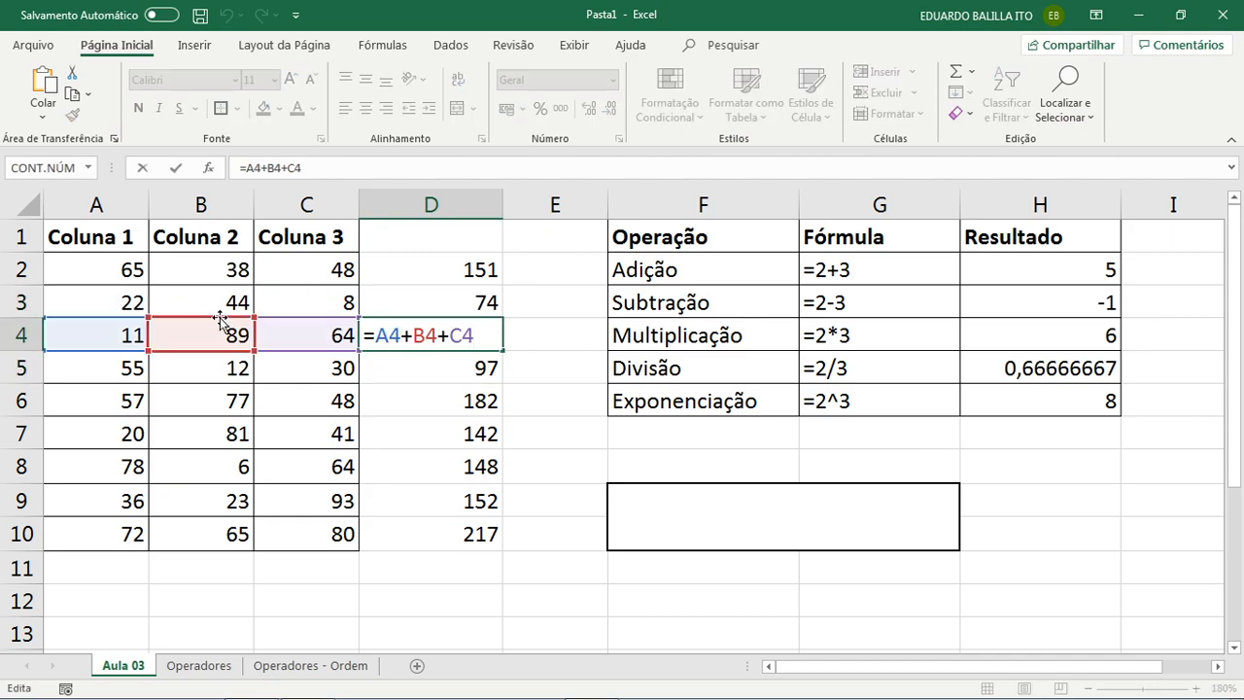
pyautogui.click(486, 365)
pyautogui.doubleClick(483, 371)
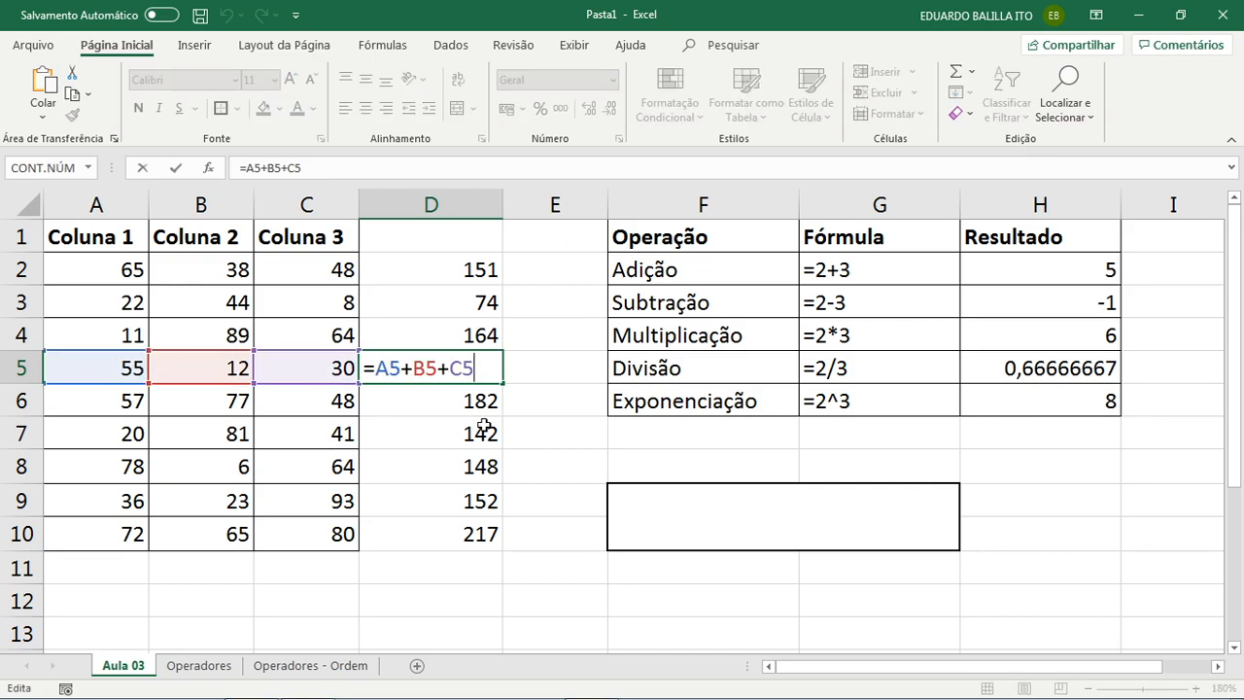
pyautogui.click(486, 412)
# - Fill D2's formula down to D10 again and look over the available fill options without choosing another one
pyautogui.click(491, 269)
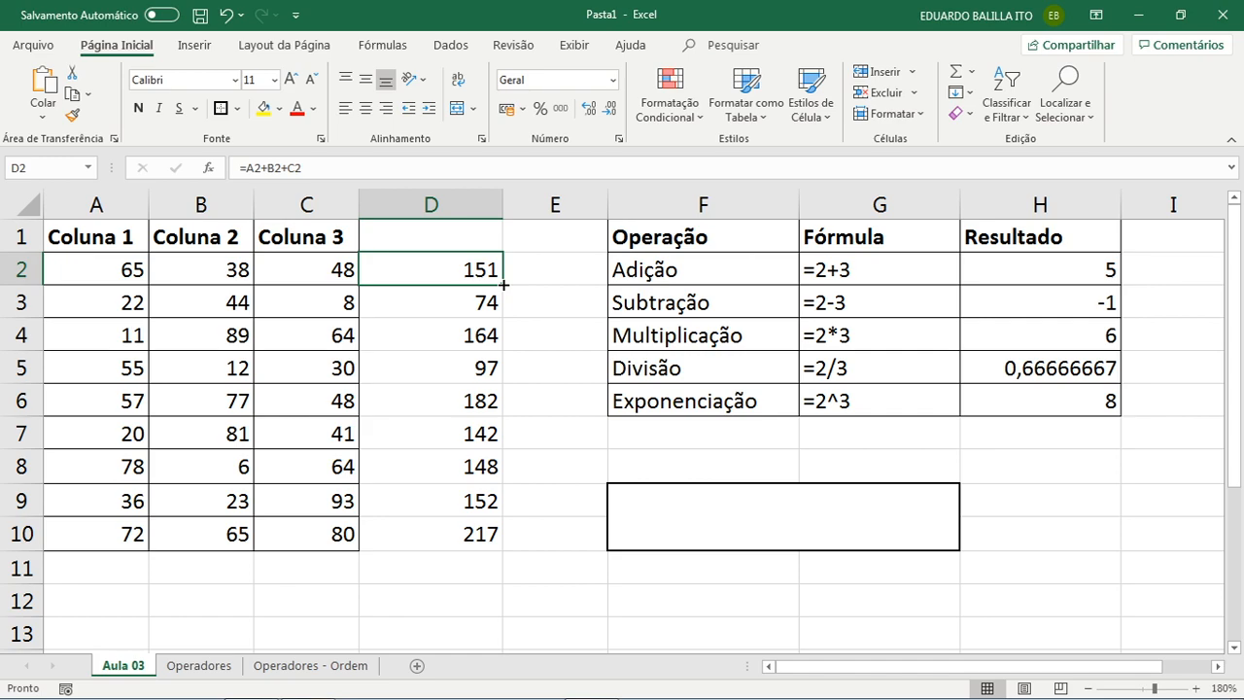
pyautogui.moveTo(504, 284); pyautogui.dragTo(508, 543)
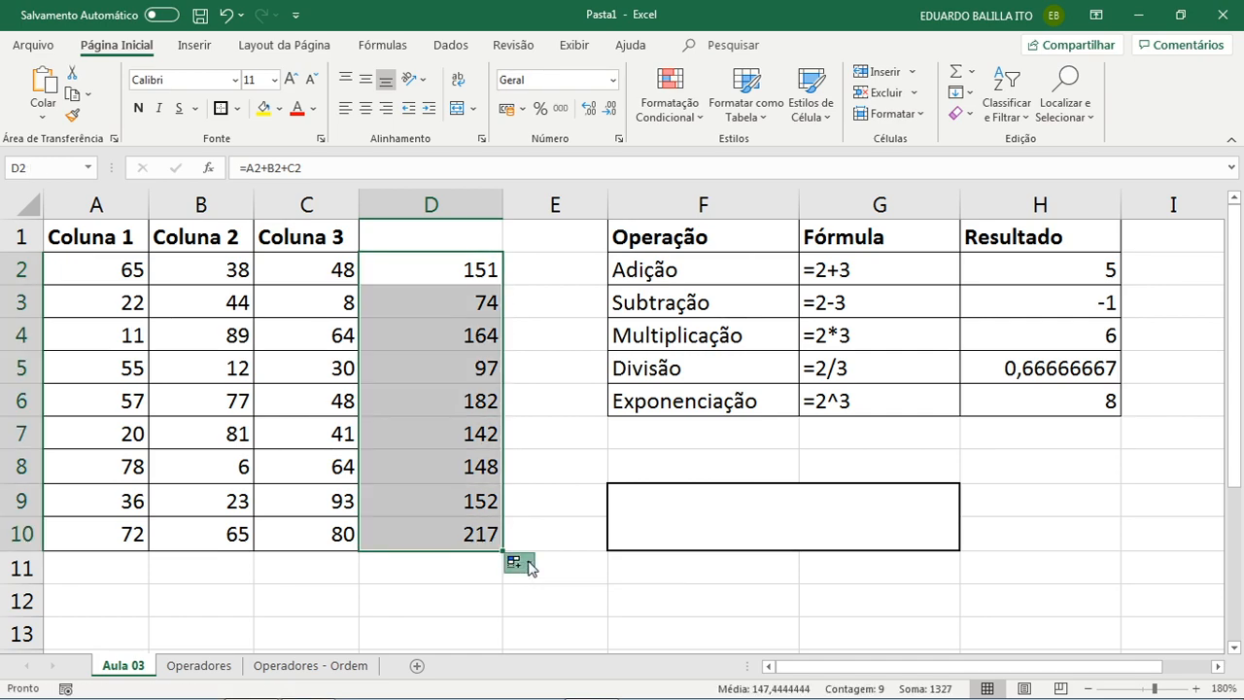
pyautogui.click(523, 563)
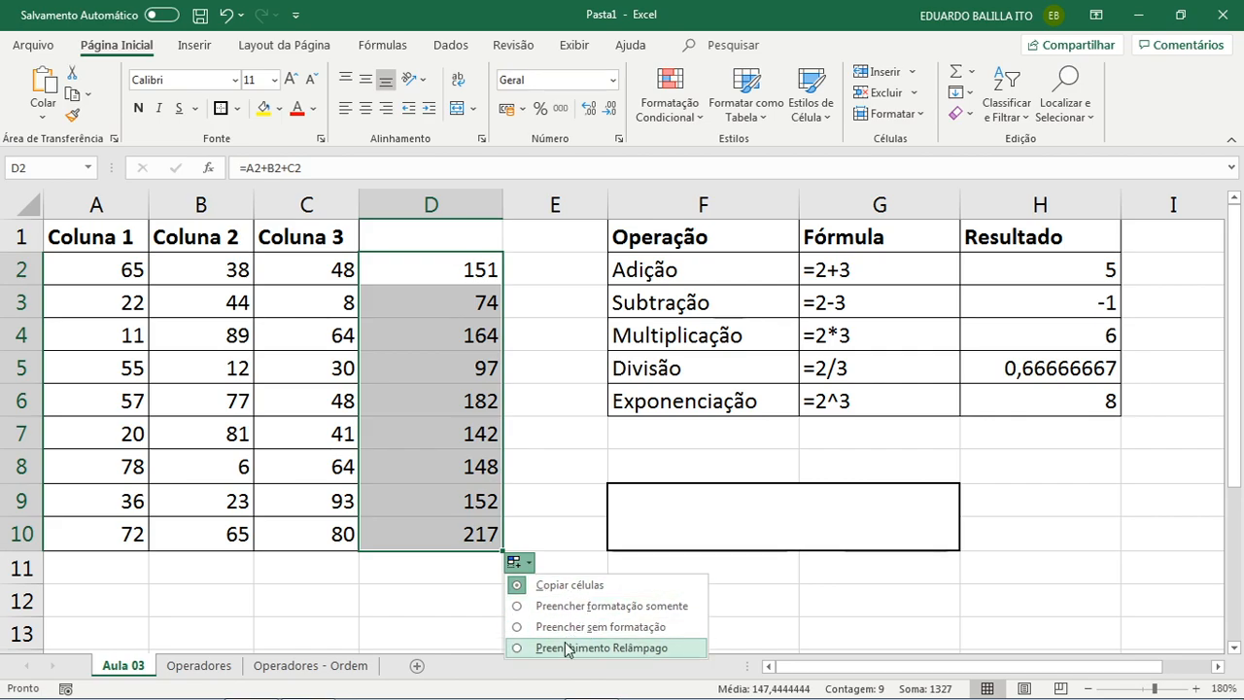
pyautogui.click(562, 438)
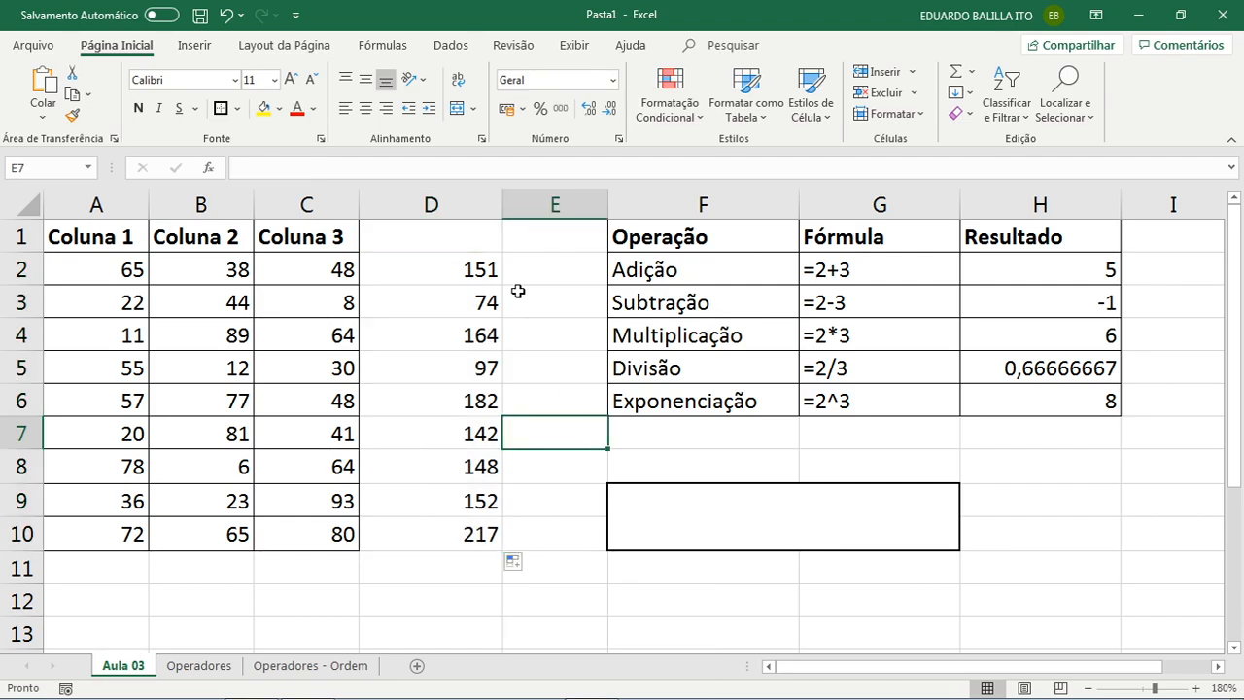
# - Examine how the row references change in the column D formulas from D2 down to D6
pyautogui.click(475, 267)
pyautogui.click(298, 260)
pyautogui.click(462, 270)
pyautogui.click(298, 282)
pyautogui.click(372, 304)
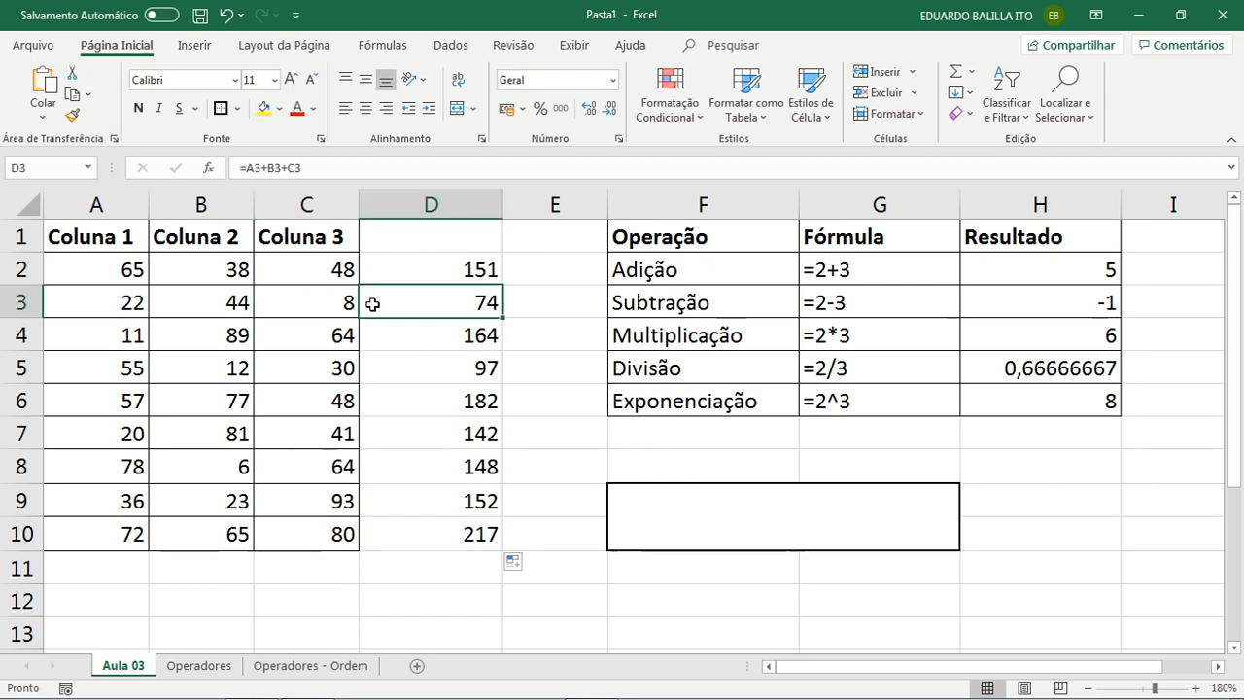
pyautogui.doubleClick(449, 342)
pyautogui.click(436, 407)
pyautogui.doubleClick(437, 407)
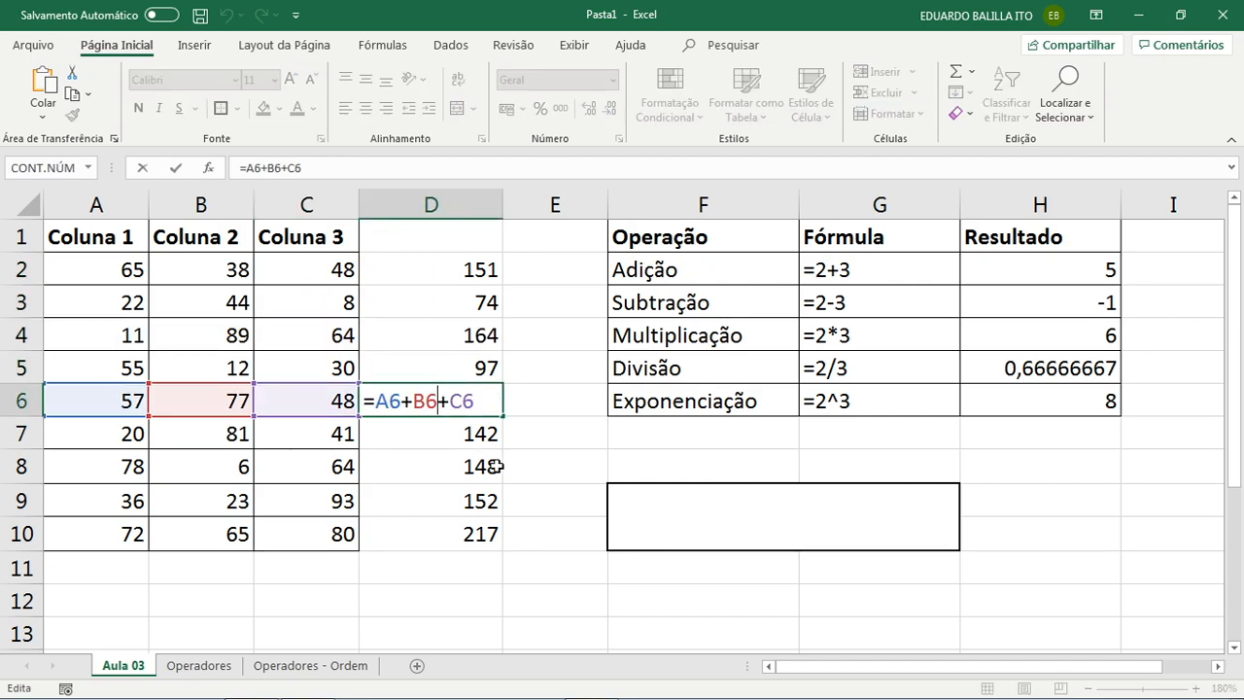
pyautogui.press('Return')
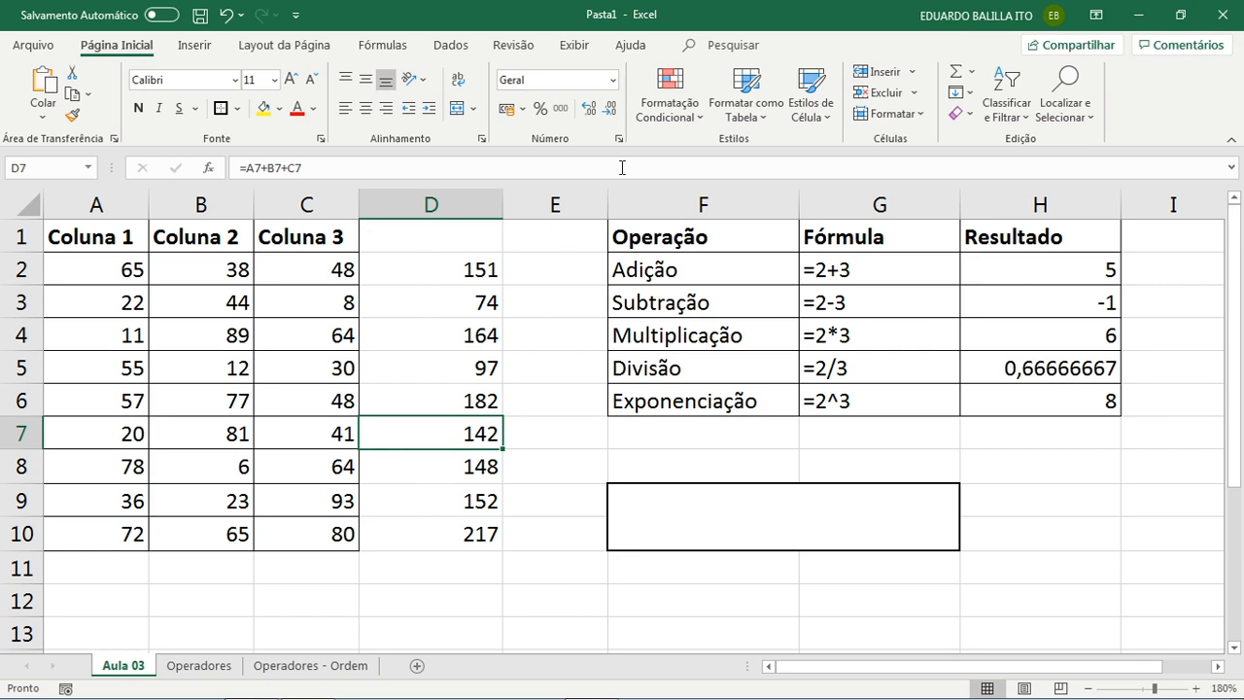
# - Enter 500 in cell D1 and give the cell a thick outside border
pyautogui.click(409, 234)
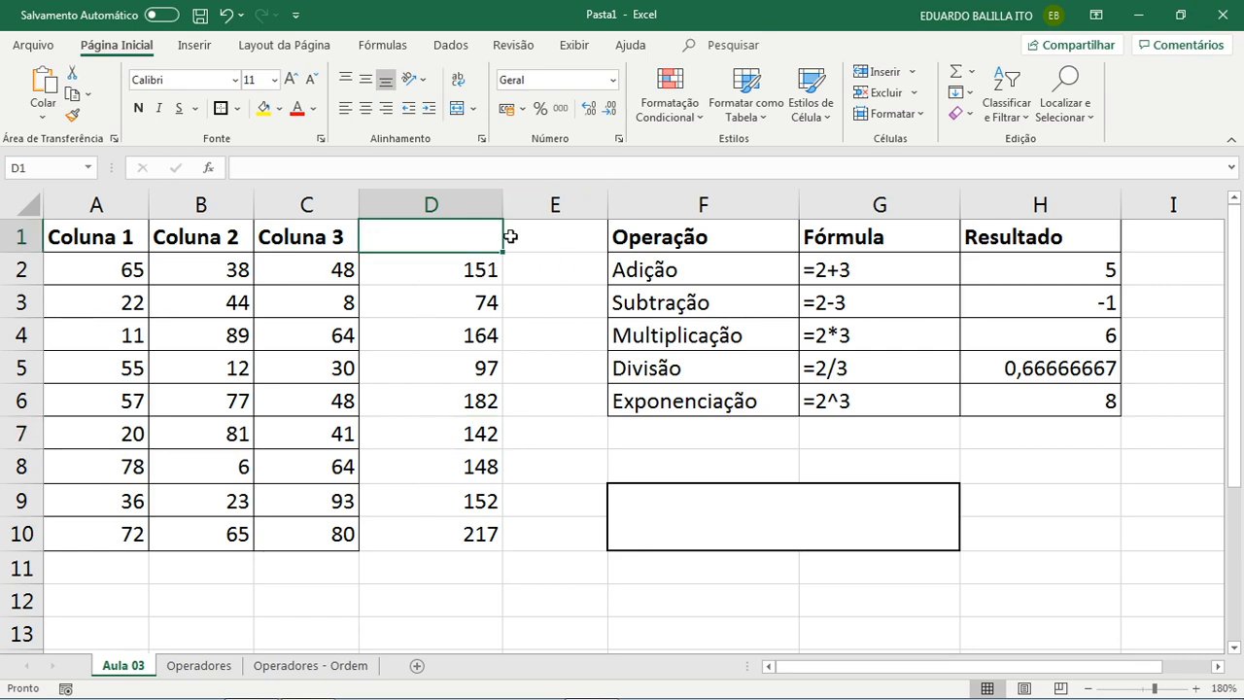
pyautogui.write('500')
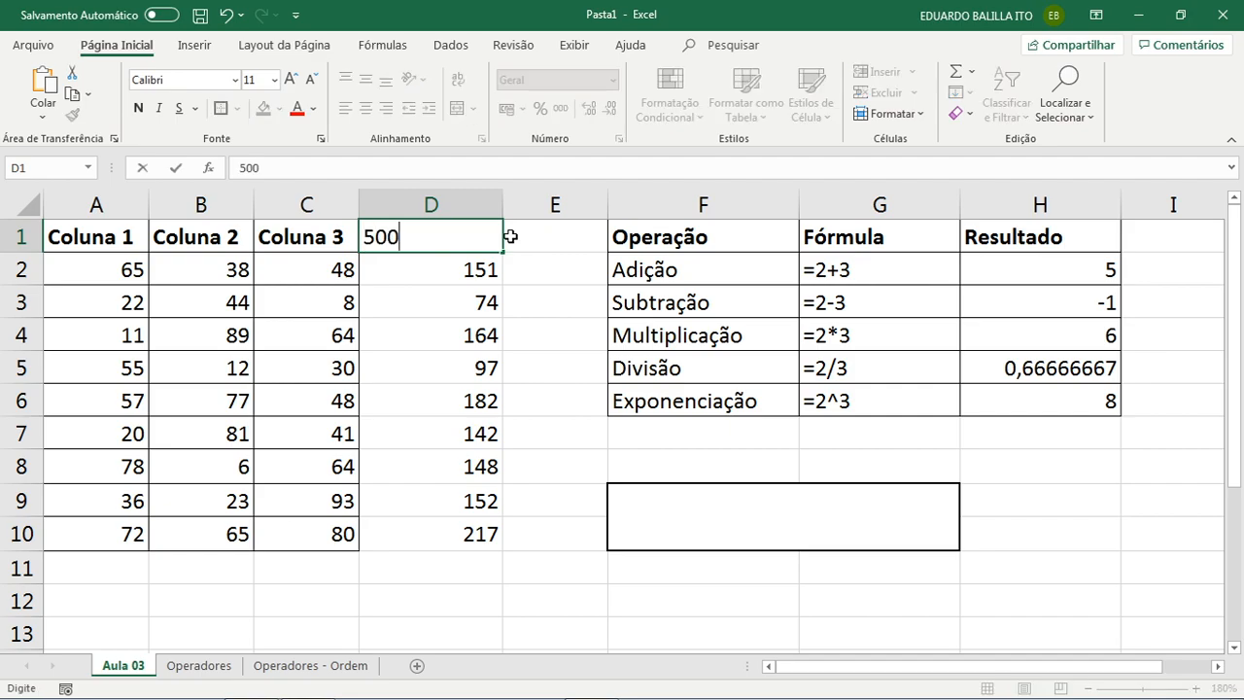
pyautogui.click(510, 237)
pyautogui.click(462, 237)
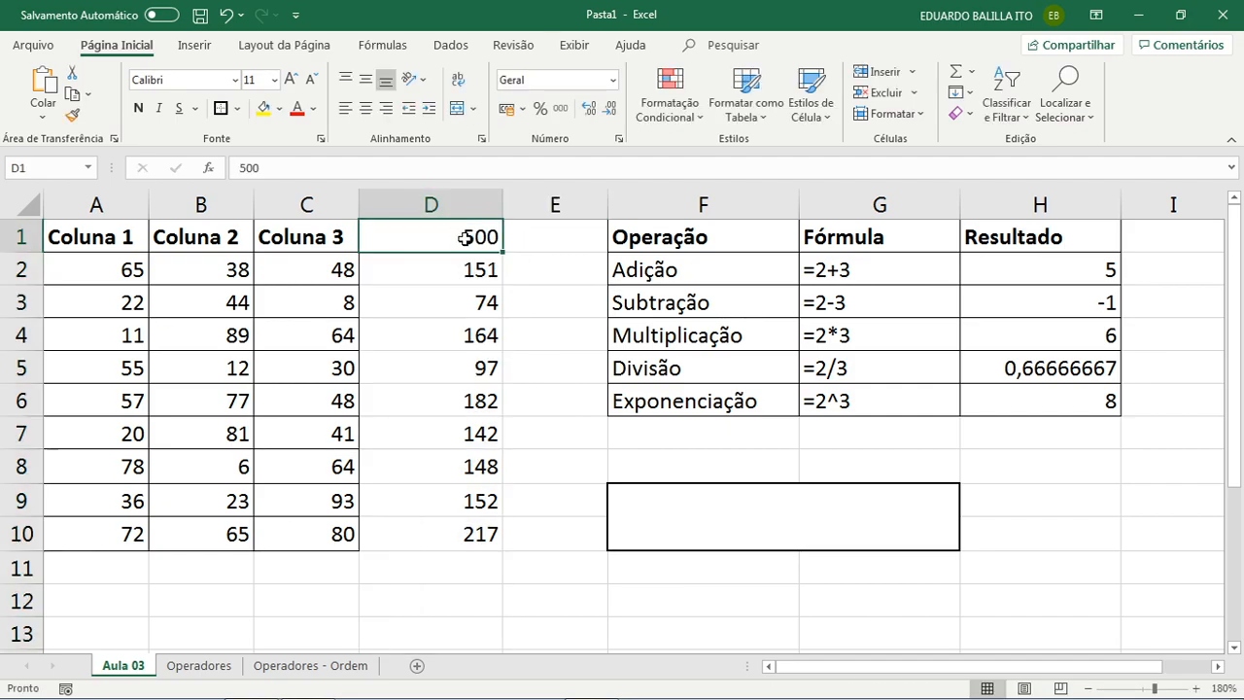
pyautogui.click(221, 108)
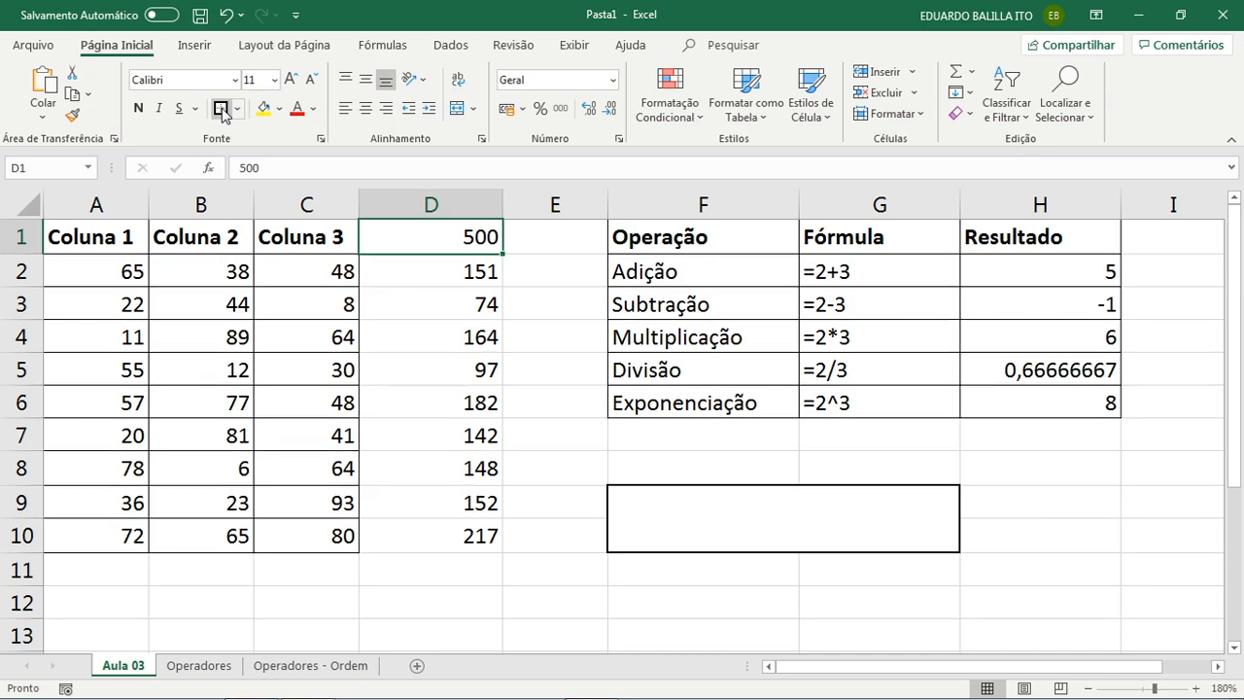
pyautogui.click(516, 303)
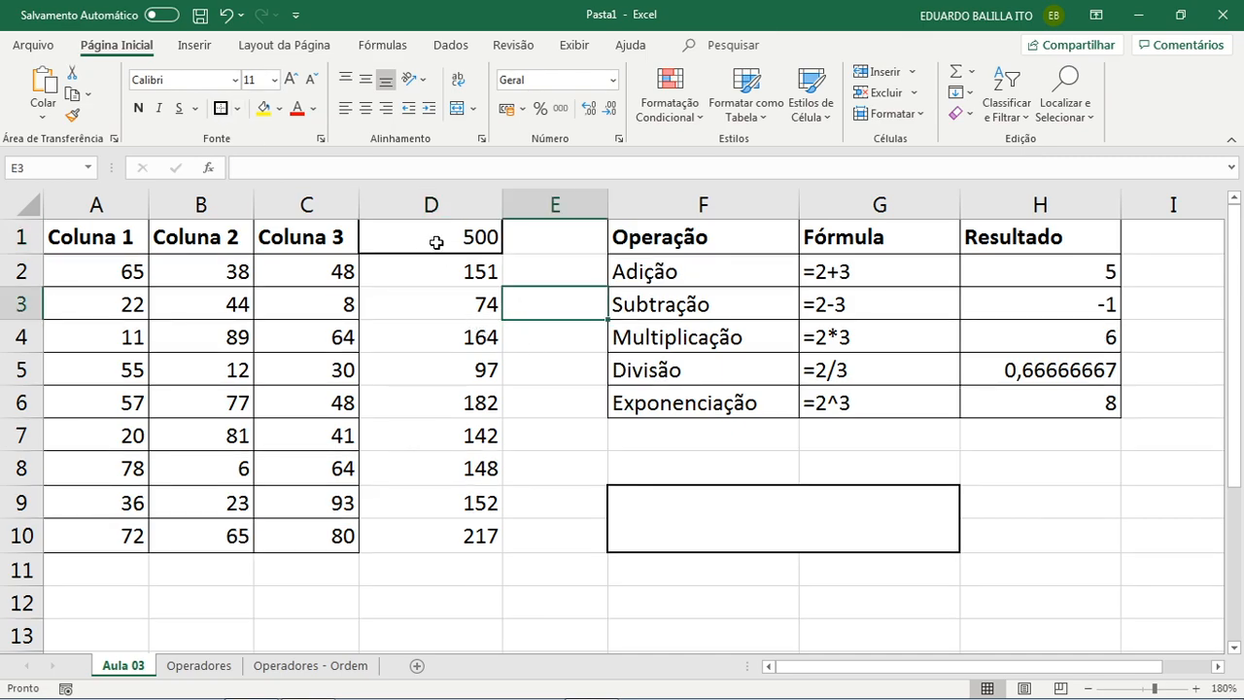
# - Clear the copied sum formulas from D3:D10, keeping the formula in D2
pyautogui.moveTo(439, 275); pyautogui.dragTo(464, 318)
pyautogui.press('Delete')
# - Enclose D2's sum in parentheses and multiply it by D1 so the formula reads =(A2+B2+C2)*D1
pyautogui.click(486, 274)
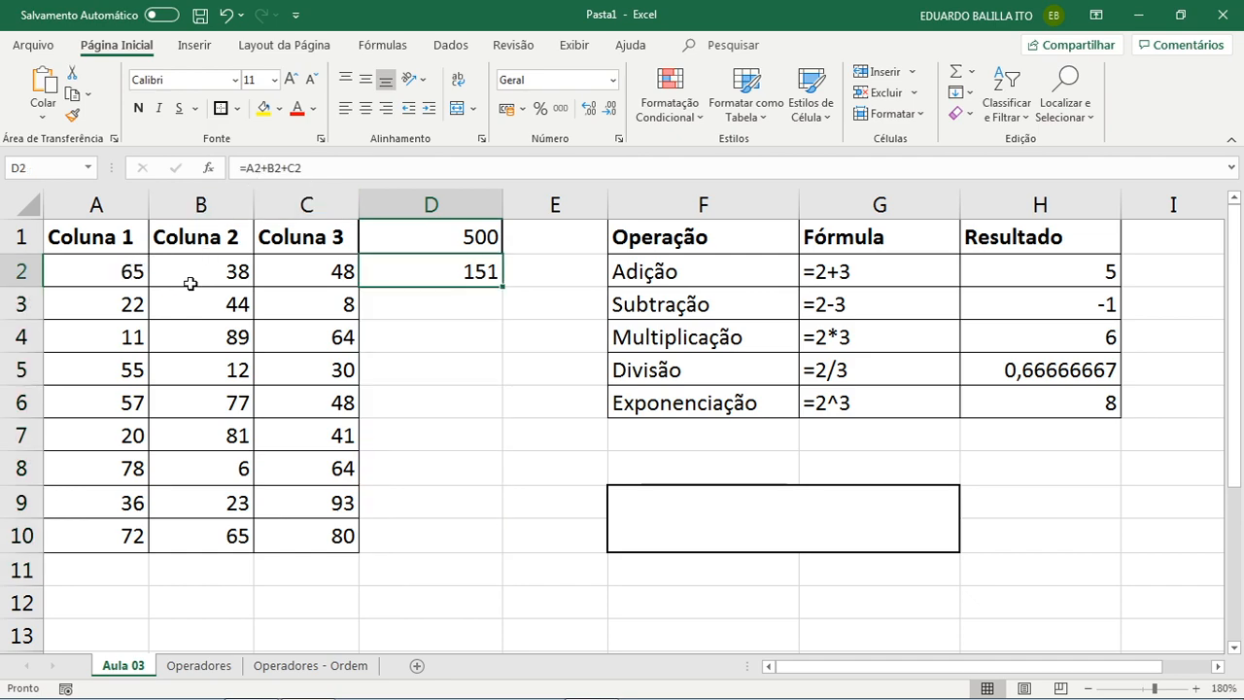
pyautogui.click(330, 167)
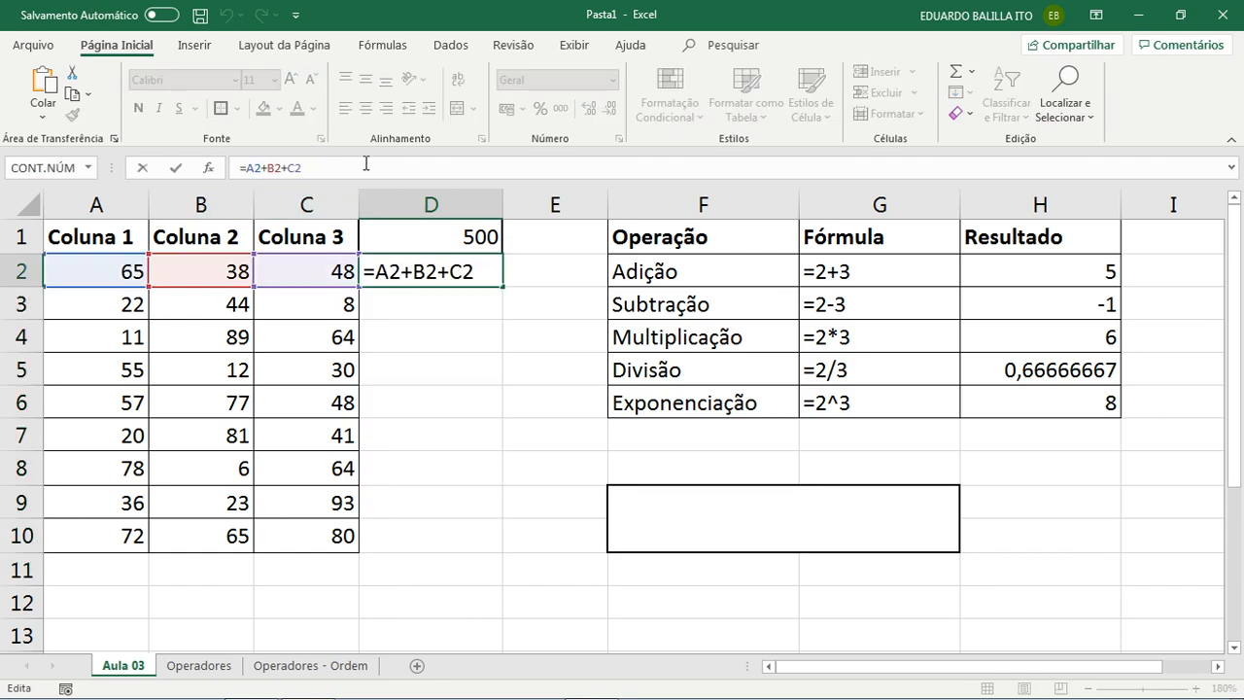
pyautogui.write(')')
pyautogui.write('(')
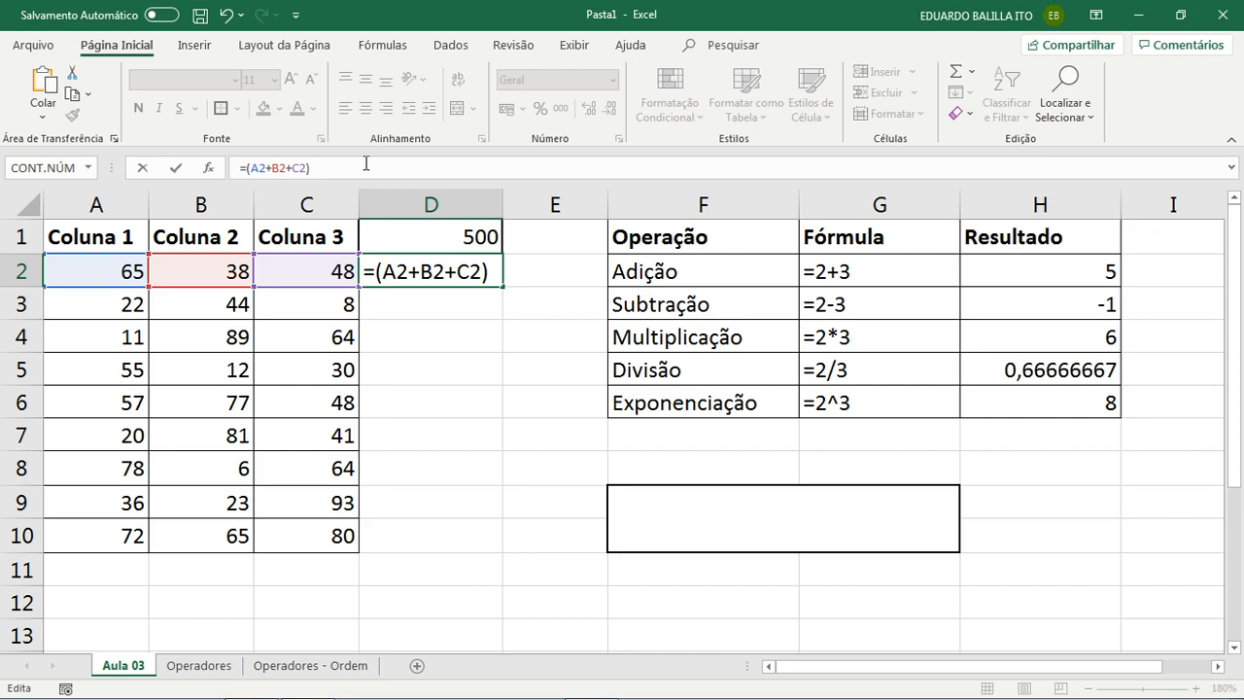
pyautogui.write('*')
pyautogui.click(486, 236)
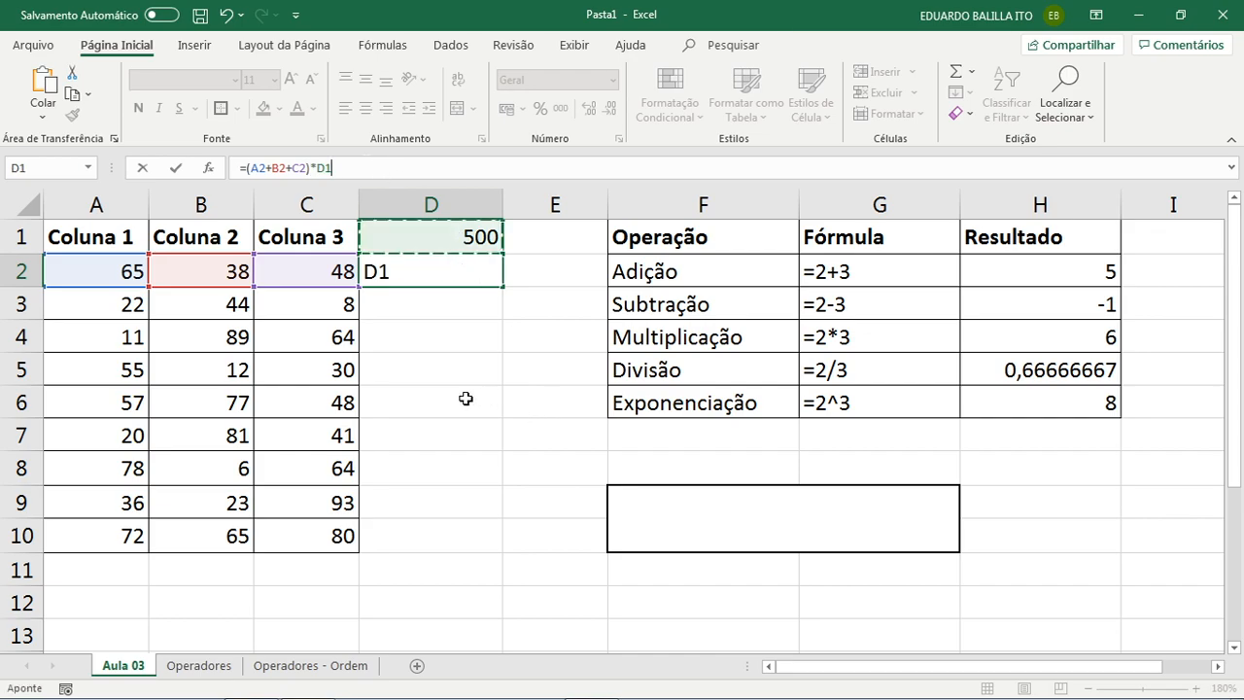
pyautogui.press('Return')
# - Fill D2's multiplication formula down to D10 and check which multiplier cell the copies in D3 and D6 refer to
pyautogui.click(466, 284)
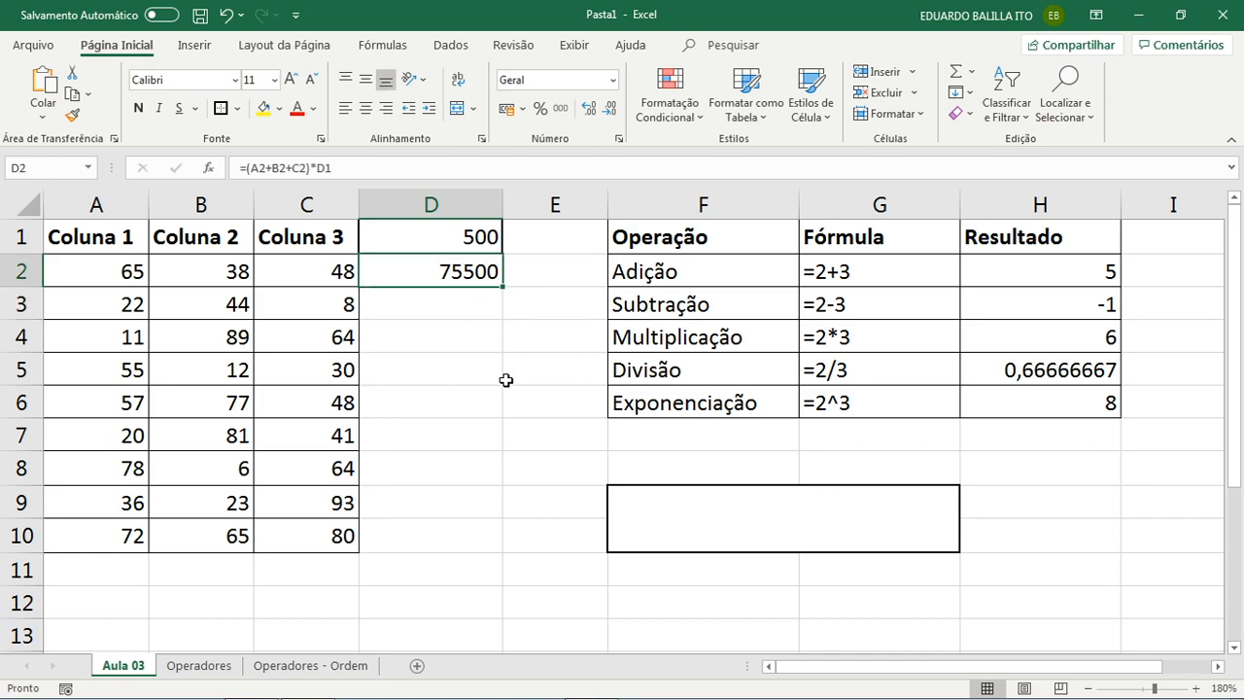
pyautogui.moveTo(503, 288); pyautogui.dragTo(503, 535)
pyautogui.click(468, 301)
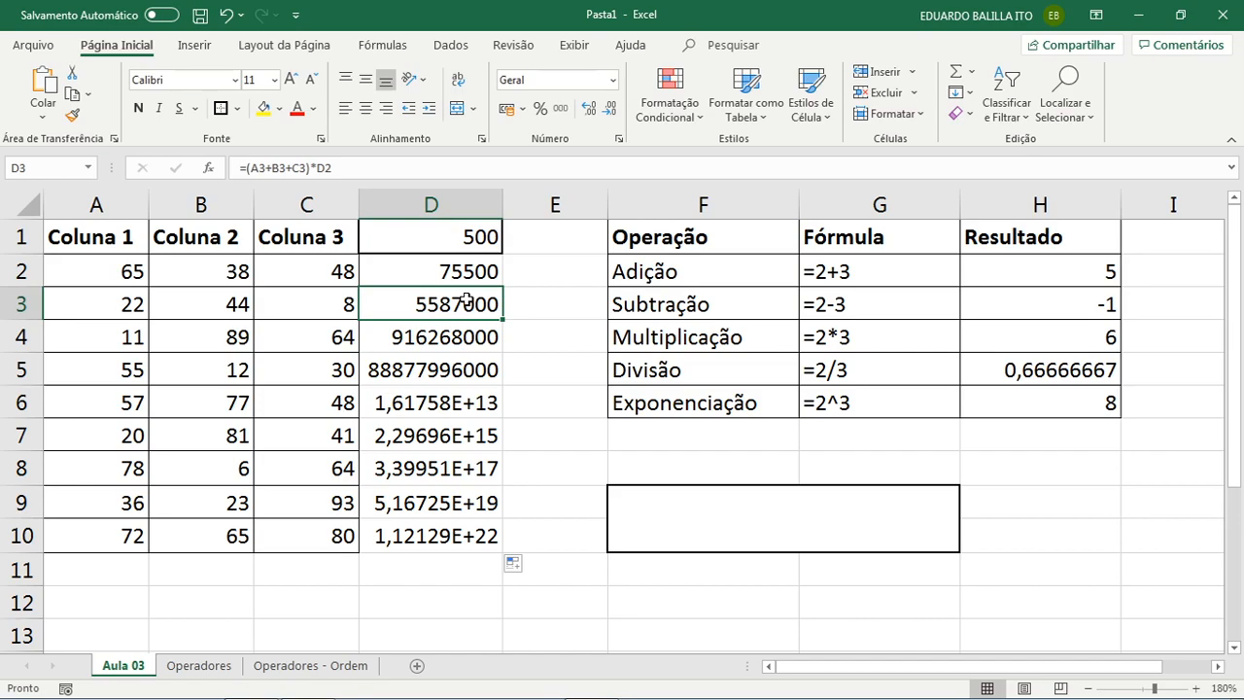
pyautogui.doubleClick(466, 302)
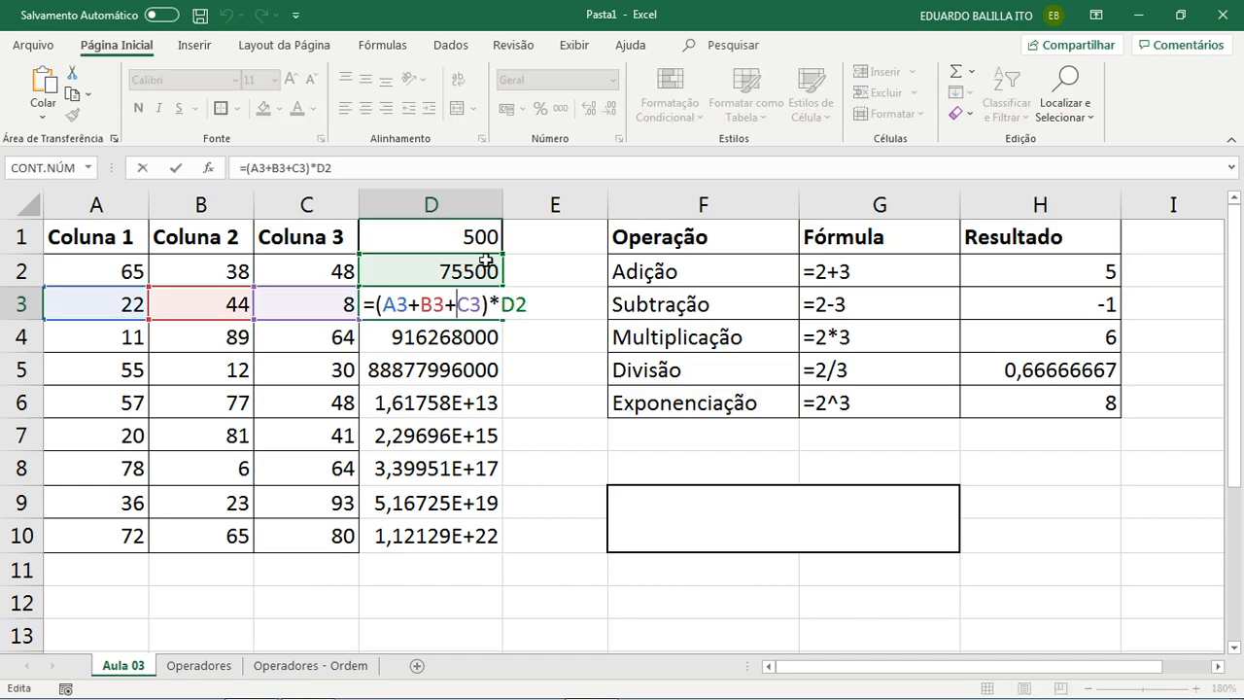
pyautogui.press('Return')
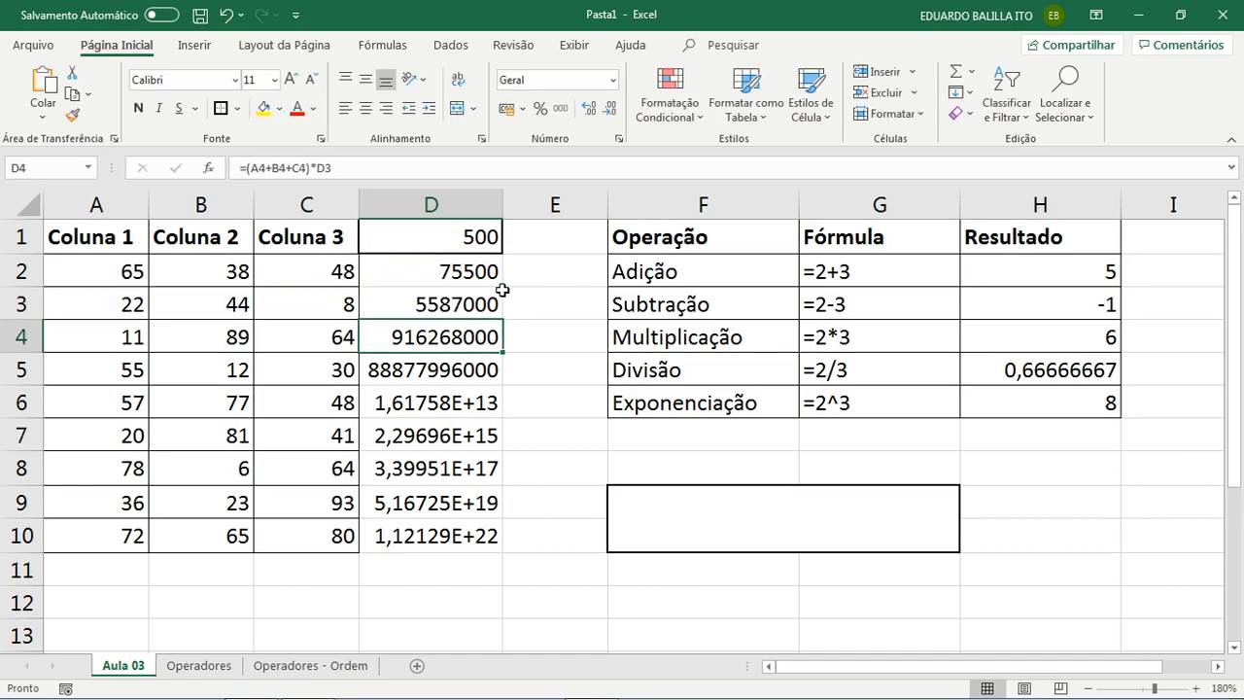
pyautogui.click(453, 274)
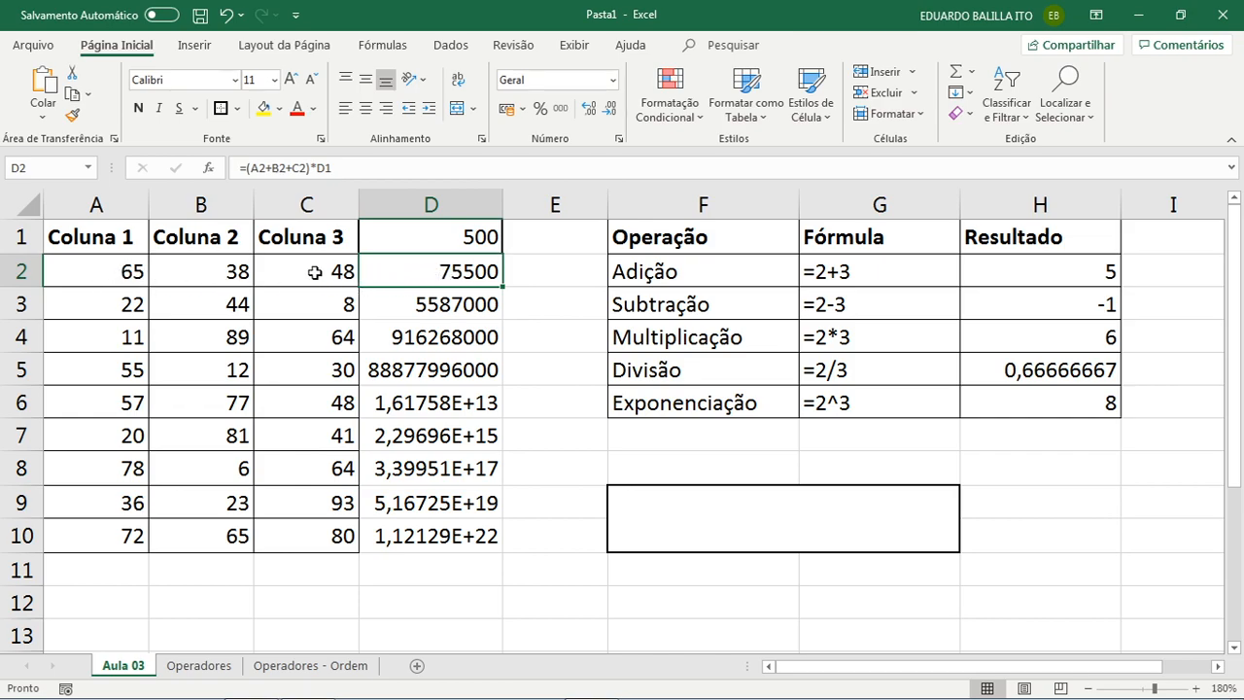
pyautogui.click(465, 233)
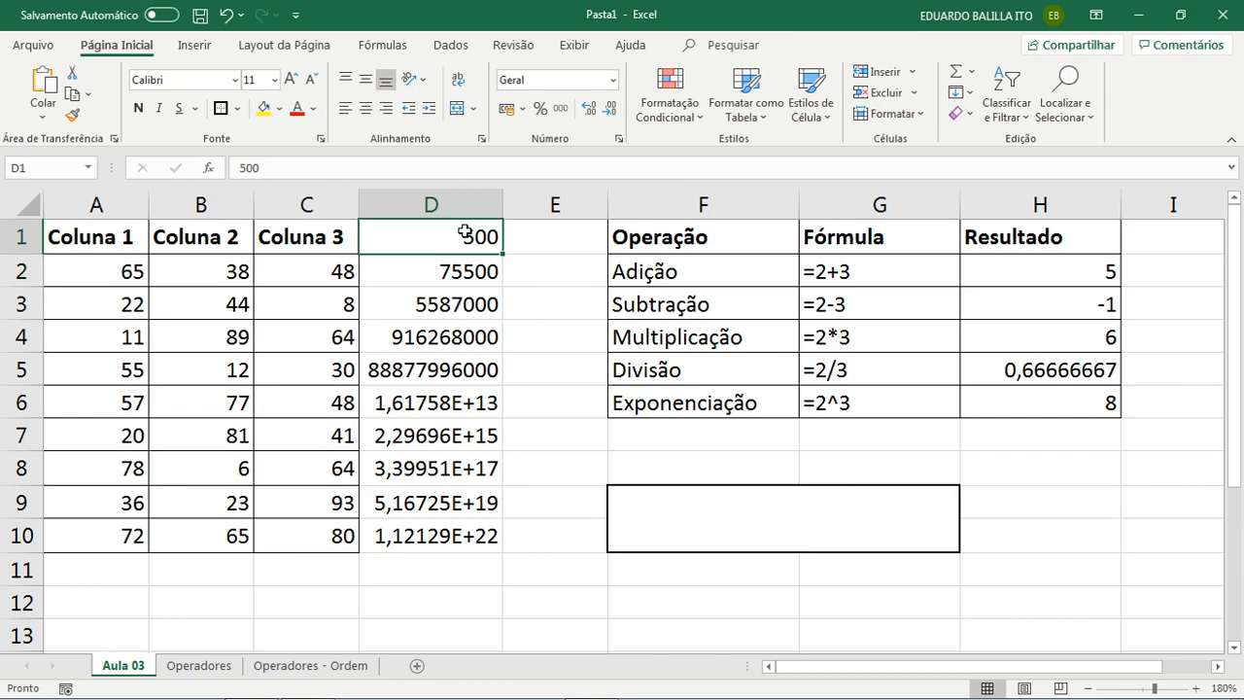
pyautogui.doubleClick(473, 403)
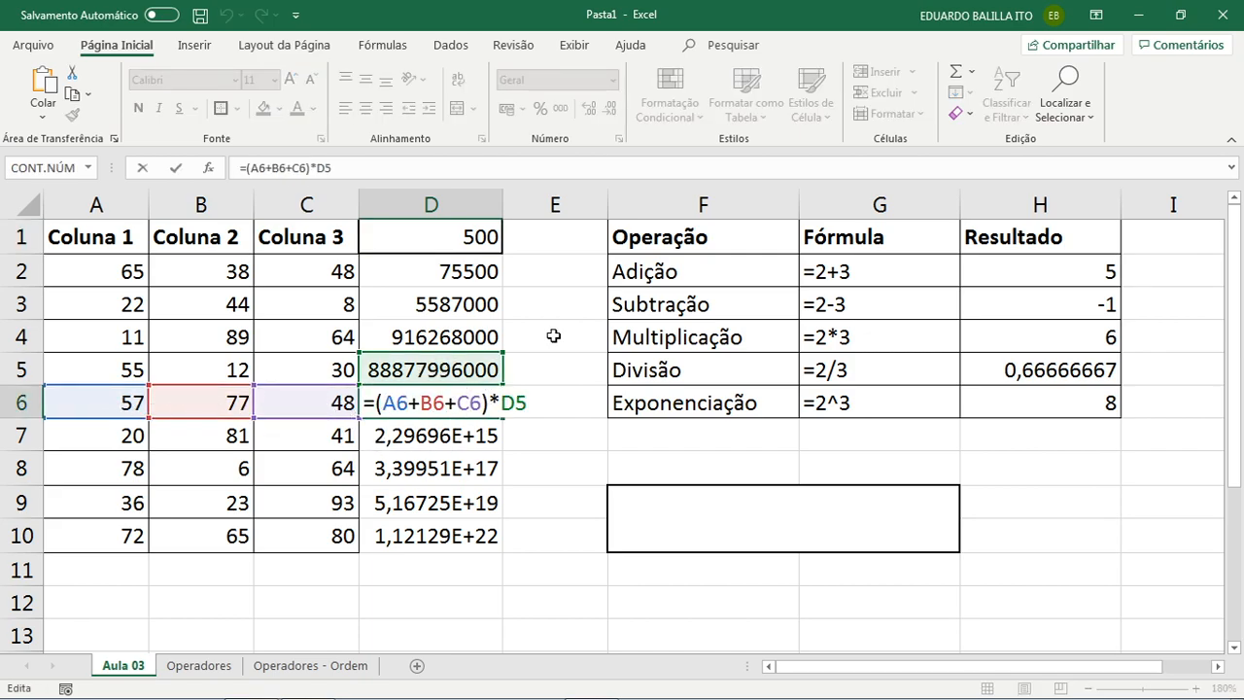
pyautogui.press('Return')
# - Delete the copied multiplication formulas from D3:D10
pyautogui.moveTo(481, 535); pyautogui.dragTo(474, 309)
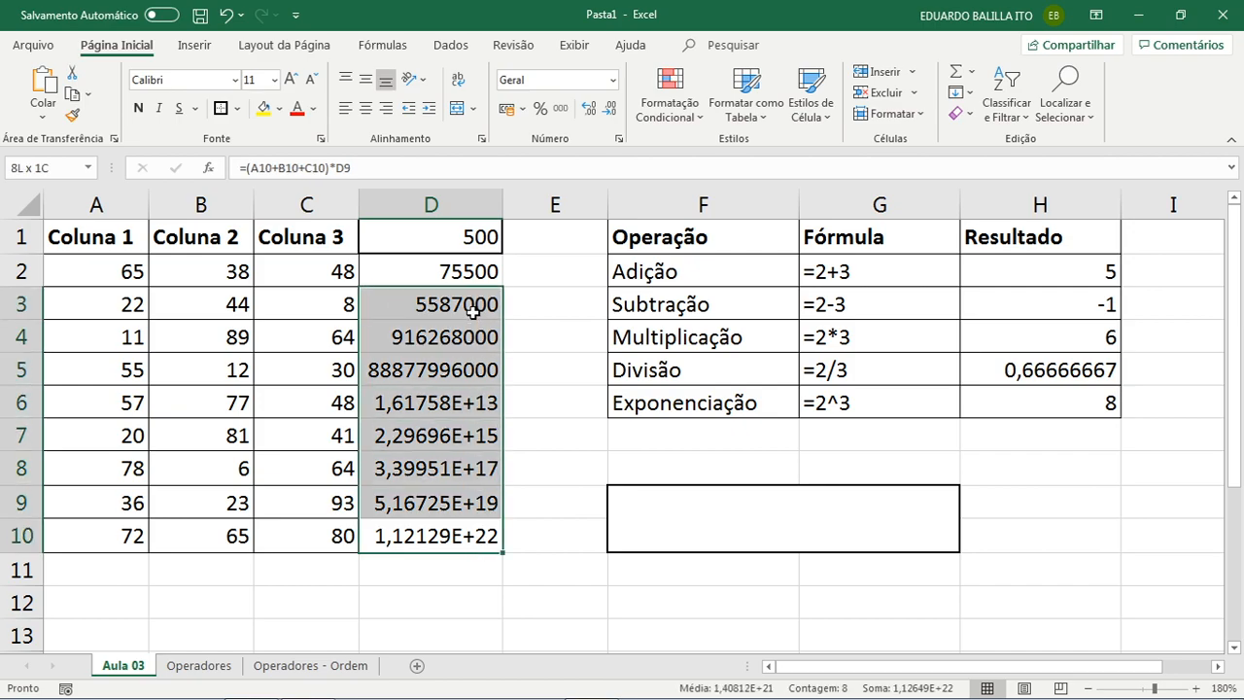
pyautogui.press('Delete')
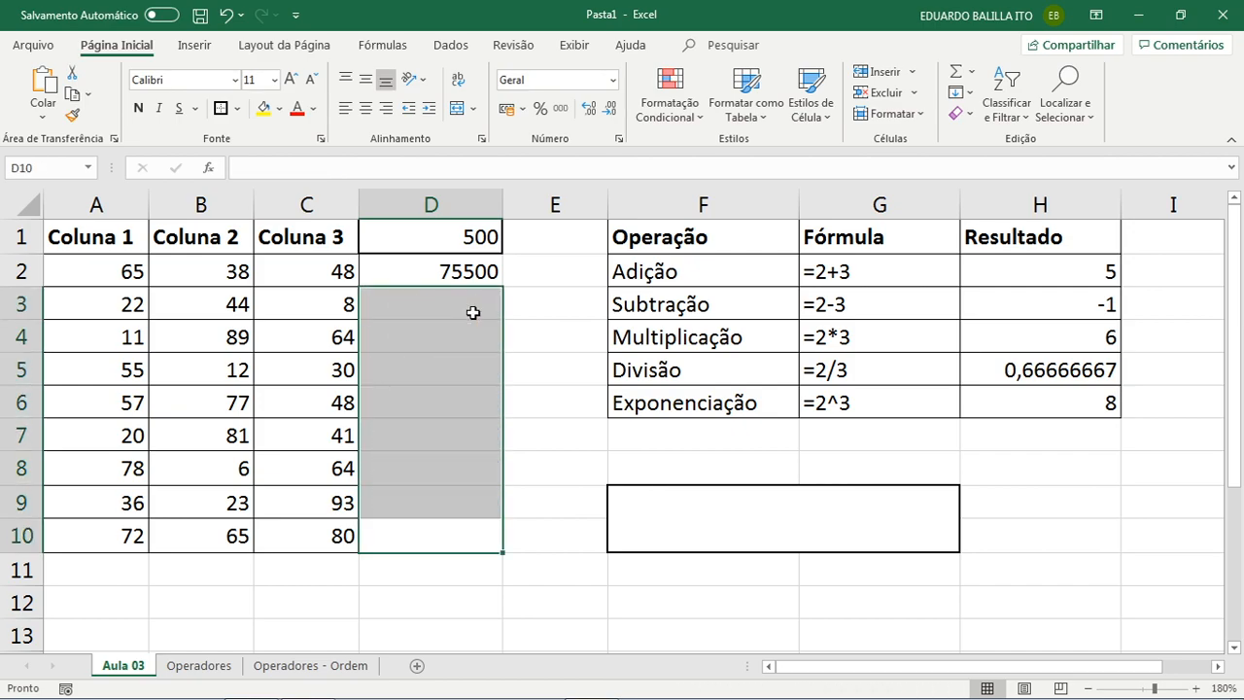
# - Make the D1 reference in D2's formula absolute so it reads =(A2+B2+C2)*$D$1
pyautogui.click(462, 238)
pyautogui.click(474, 271)
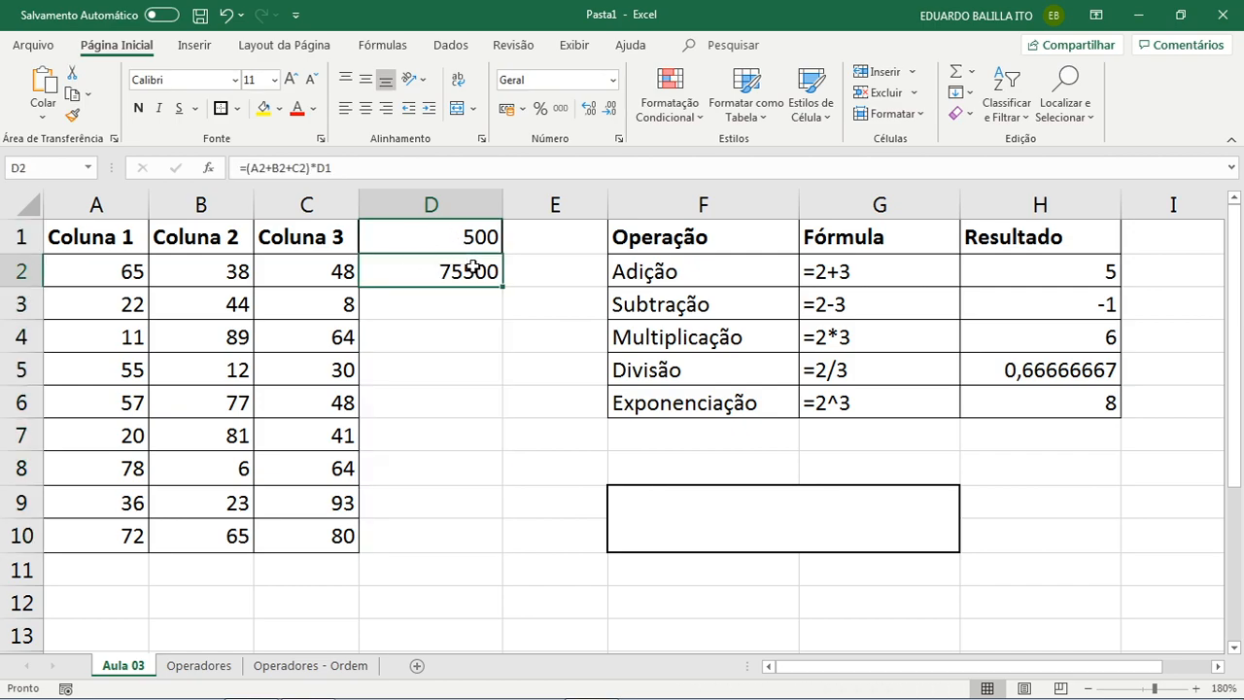
pyautogui.click(330, 169)
pyautogui.doubleClick(327, 168)
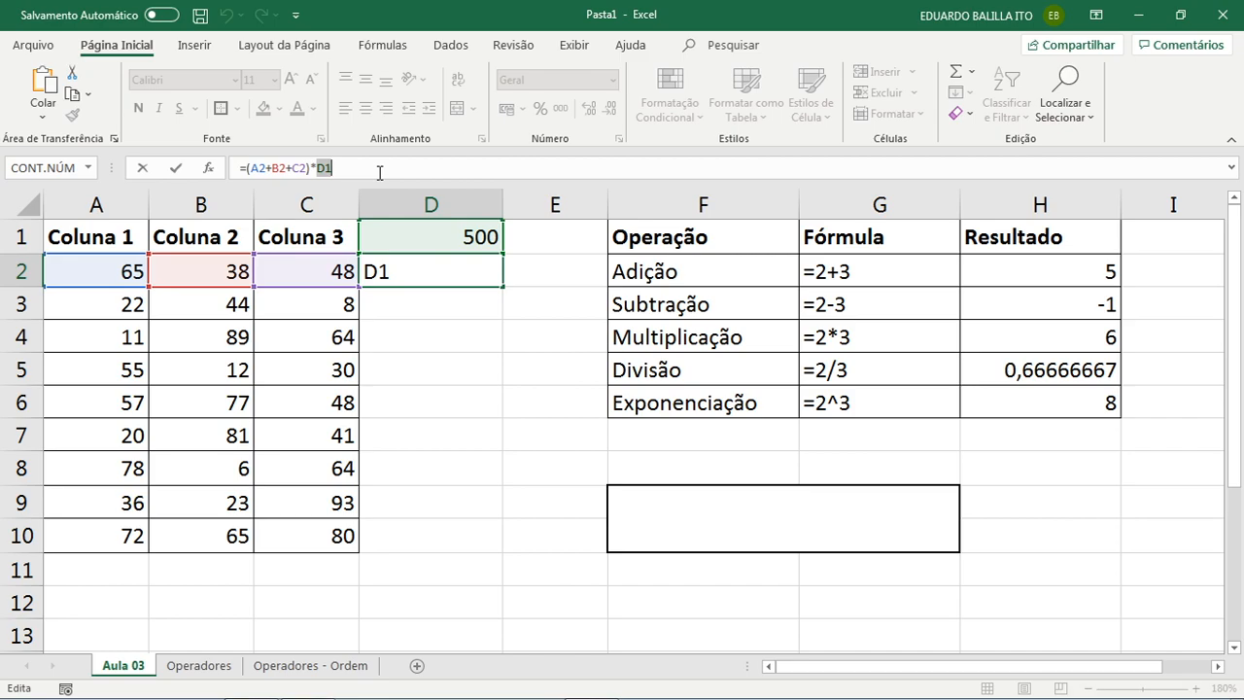
pyautogui.press('F4')
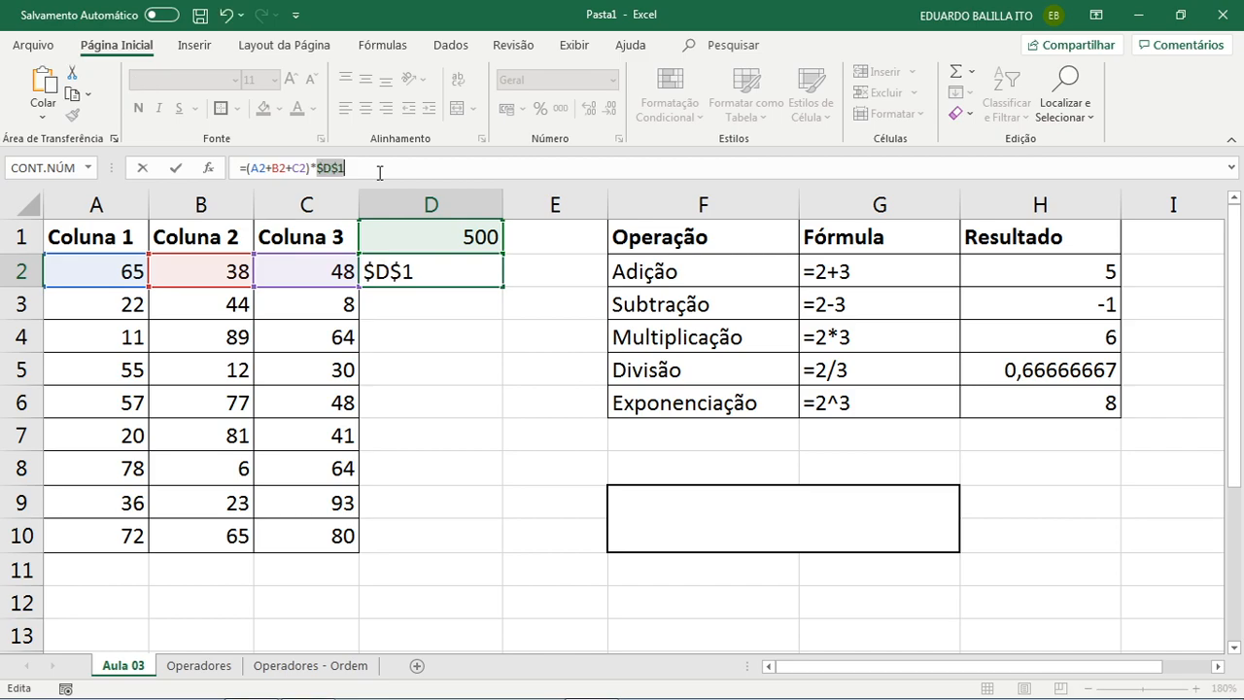
pyautogui.click(318, 168)
pyautogui.press('Return')
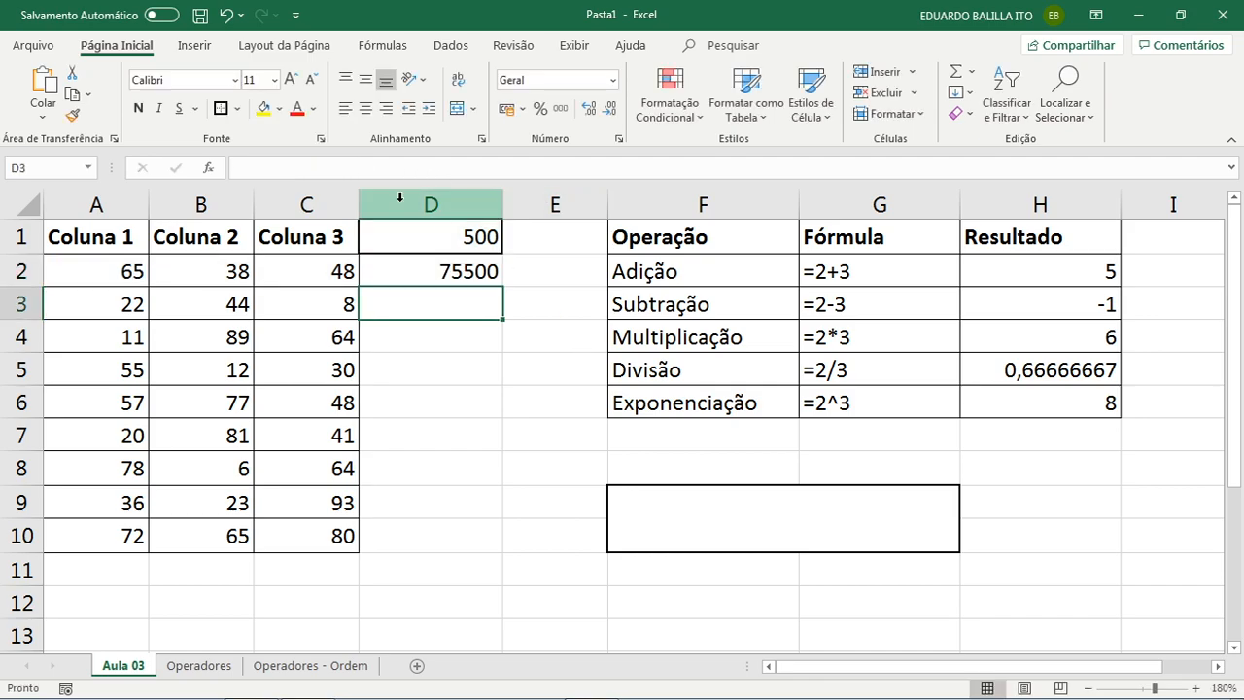
# - Cycle the D1 reference in D2's formula through its mixed and relative forms, ending on the fully absolute $D$1
pyautogui.click(451, 271)
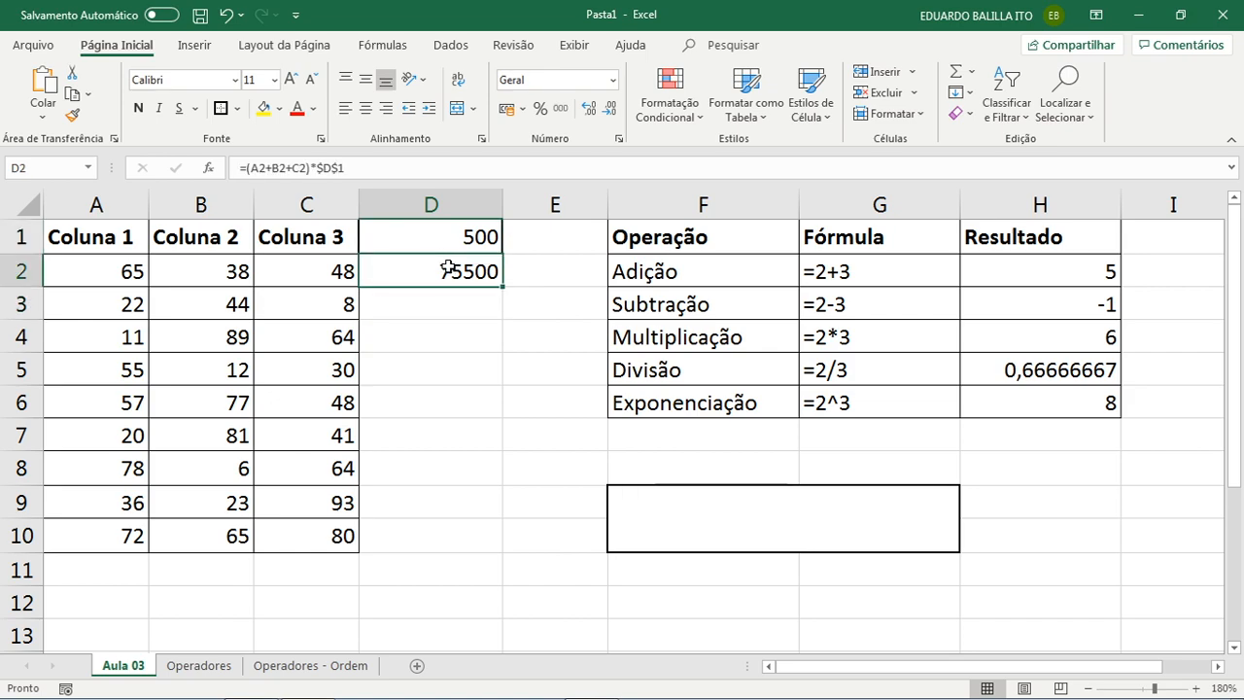
pyautogui.moveTo(311, 169); pyautogui.dragTo(333, 168)
pyautogui.click(331, 168)
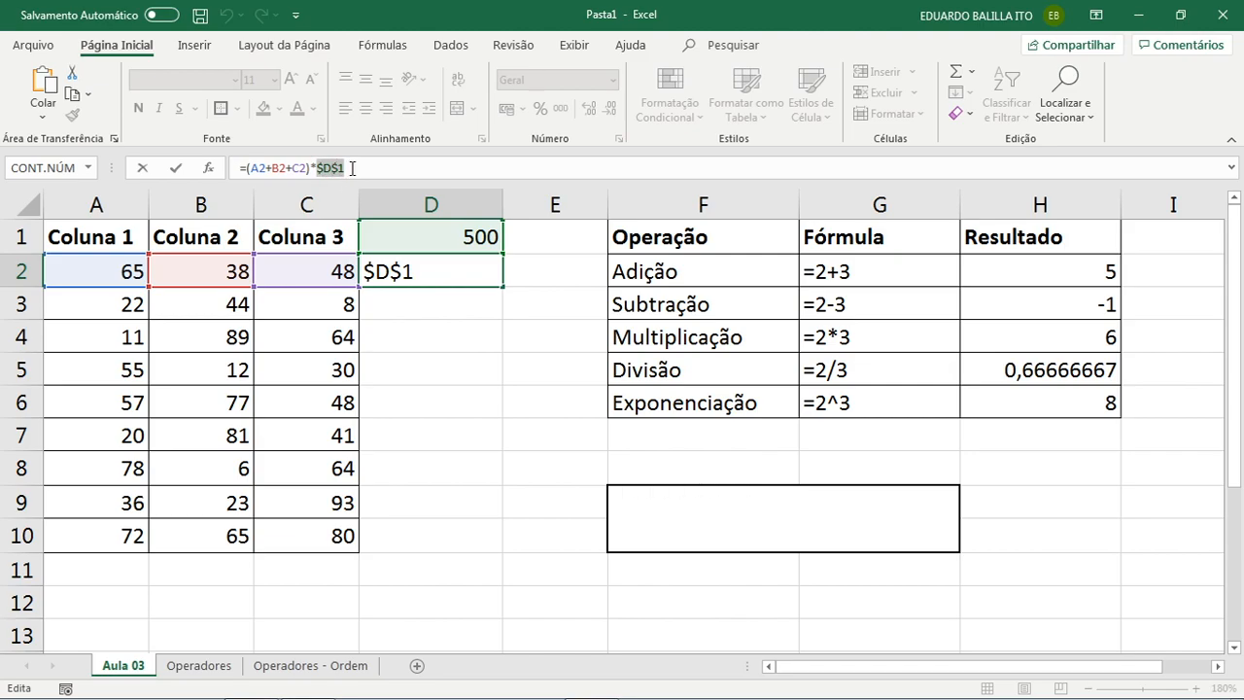
pyautogui.press('F4')
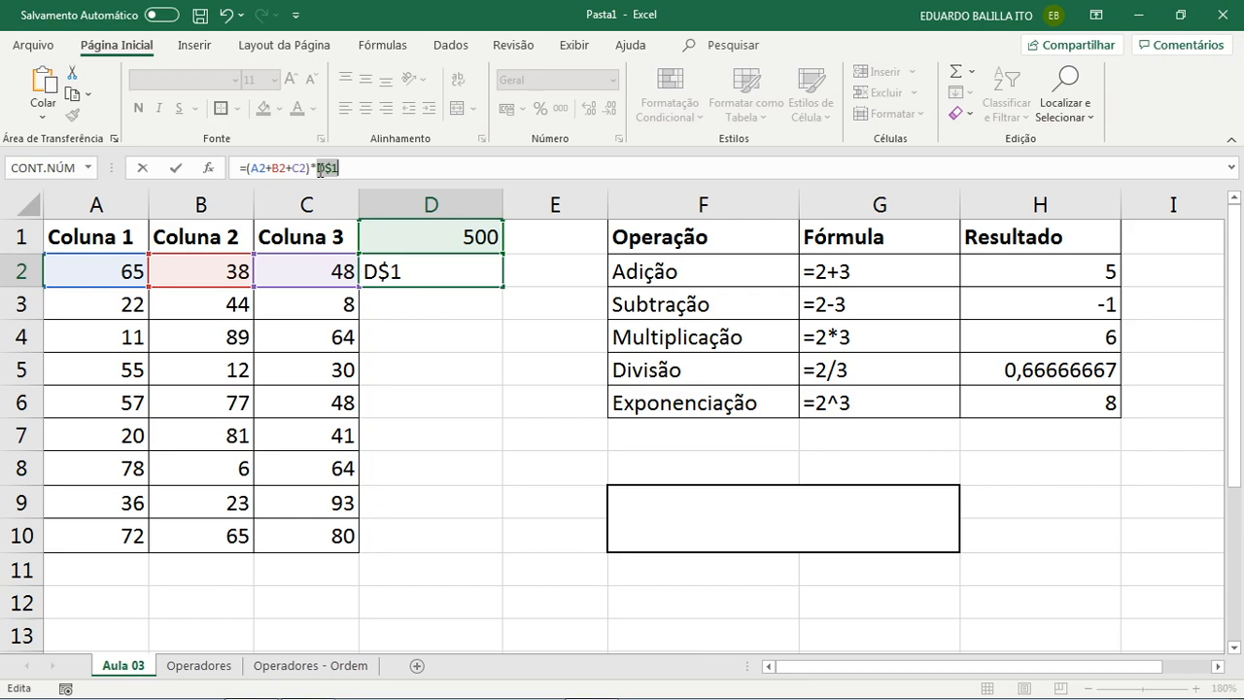
pyautogui.press('F4')
pyautogui.press('F4')
pyautogui.press('F4')
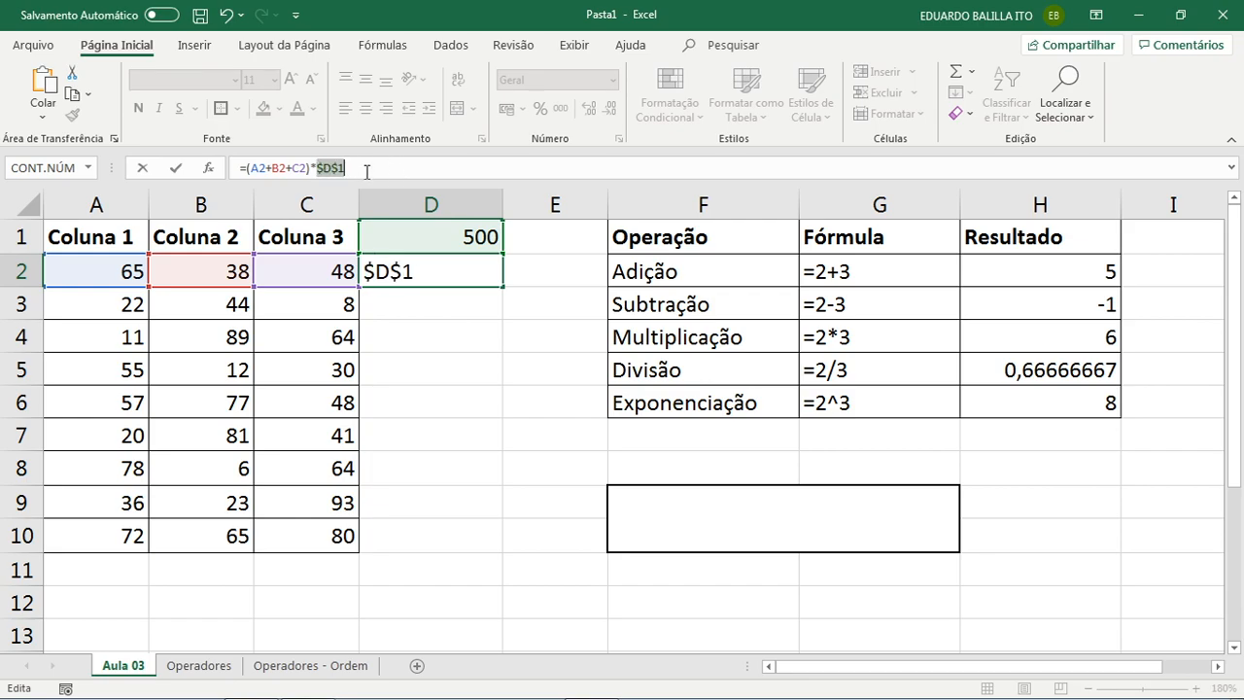
pyautogui.press('Return')
# - Fill D2's formula down to D10 and check the multiplier reference in the copies in D3, D6 and D10
pyautogui.click(487, 272)
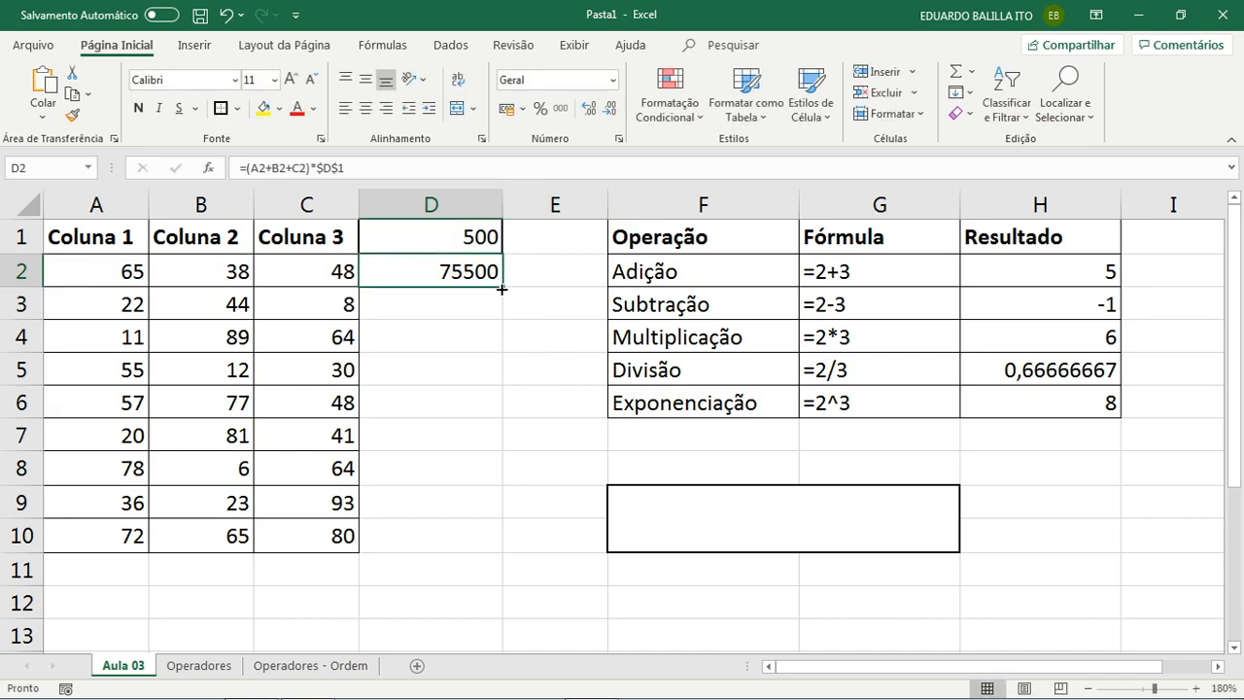
pyautogui.moveTo(501, 289); pyautogui.dragTo(503, 542)
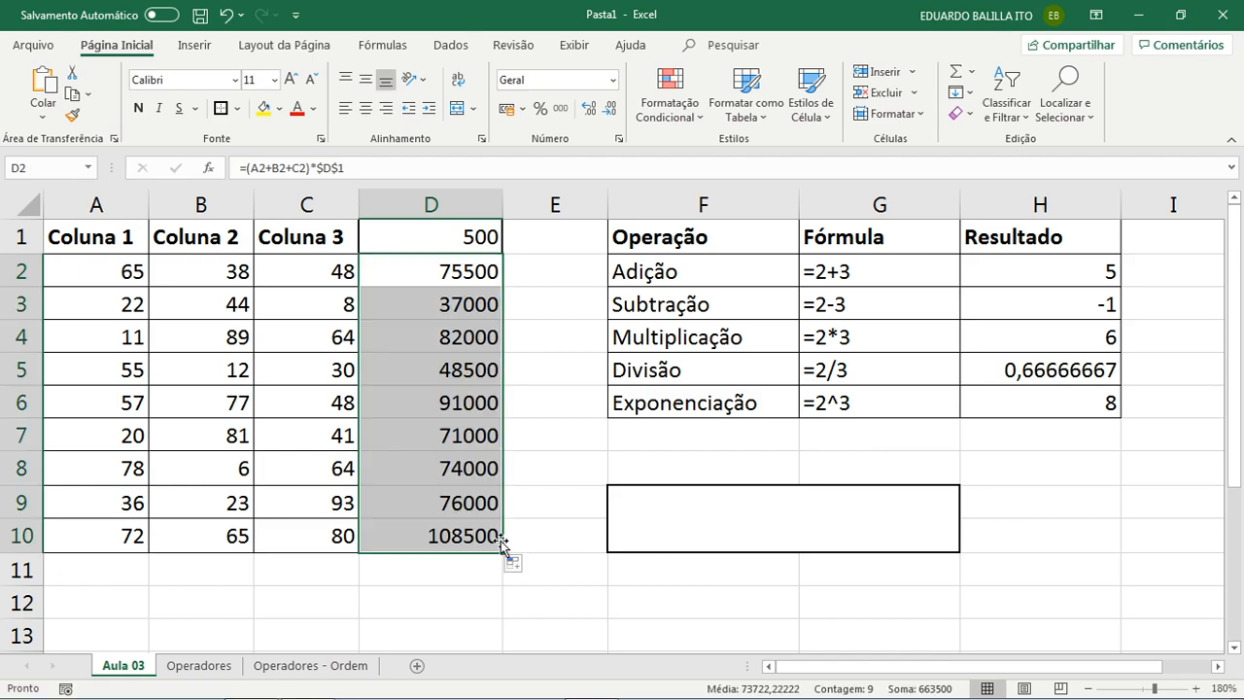
pyautogui.doubleClick(453, 299)
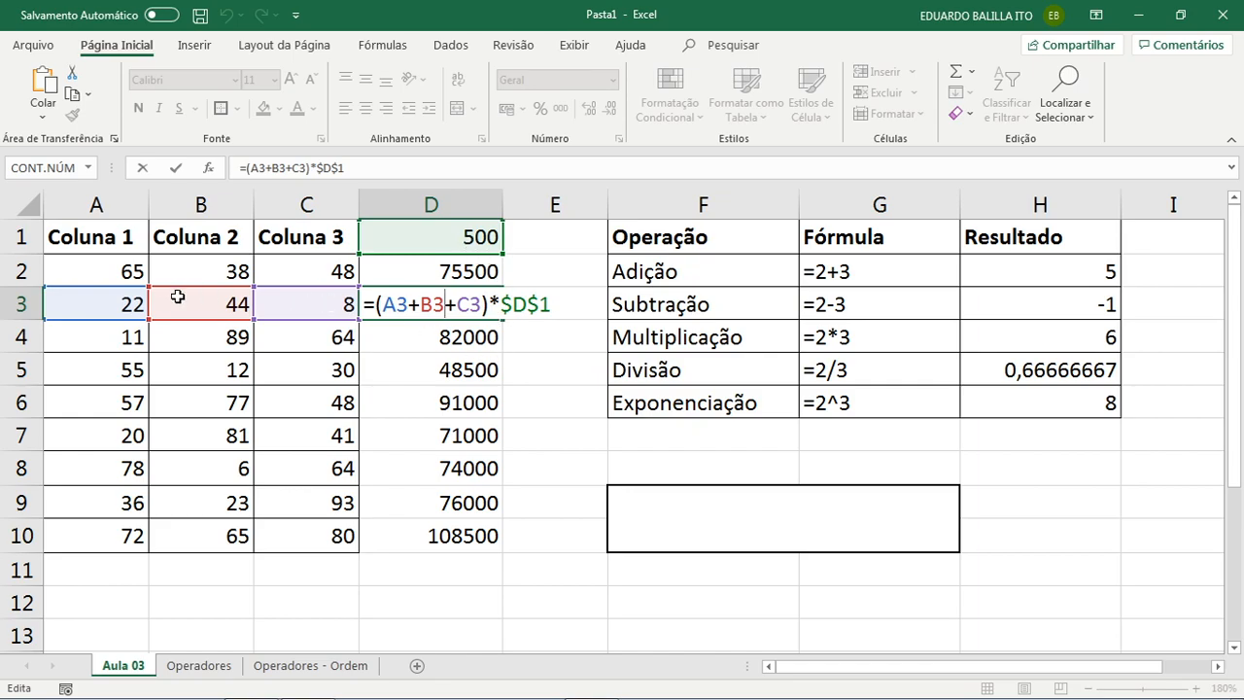
pyautogui.press('Return')
pyautogui.click(471, 389)
pyautogui.doubleClick(471, 391)
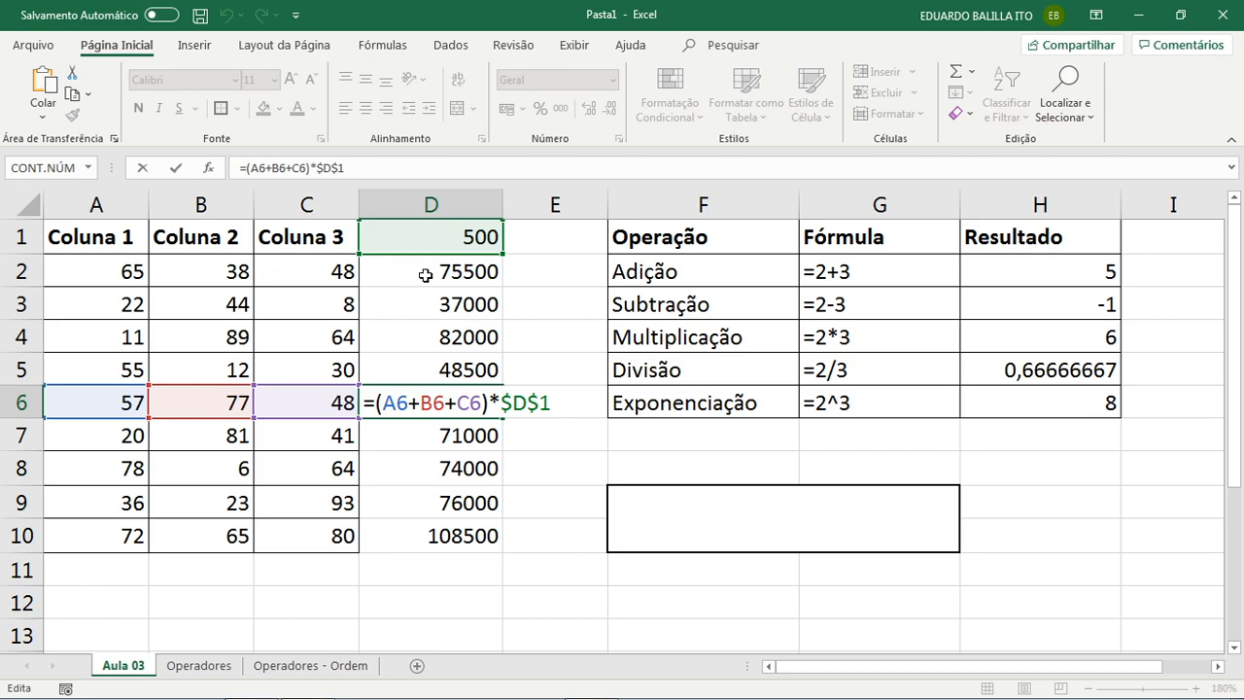
pyautogui.press('Return')
pyautogui.doubleClick(432, 536)
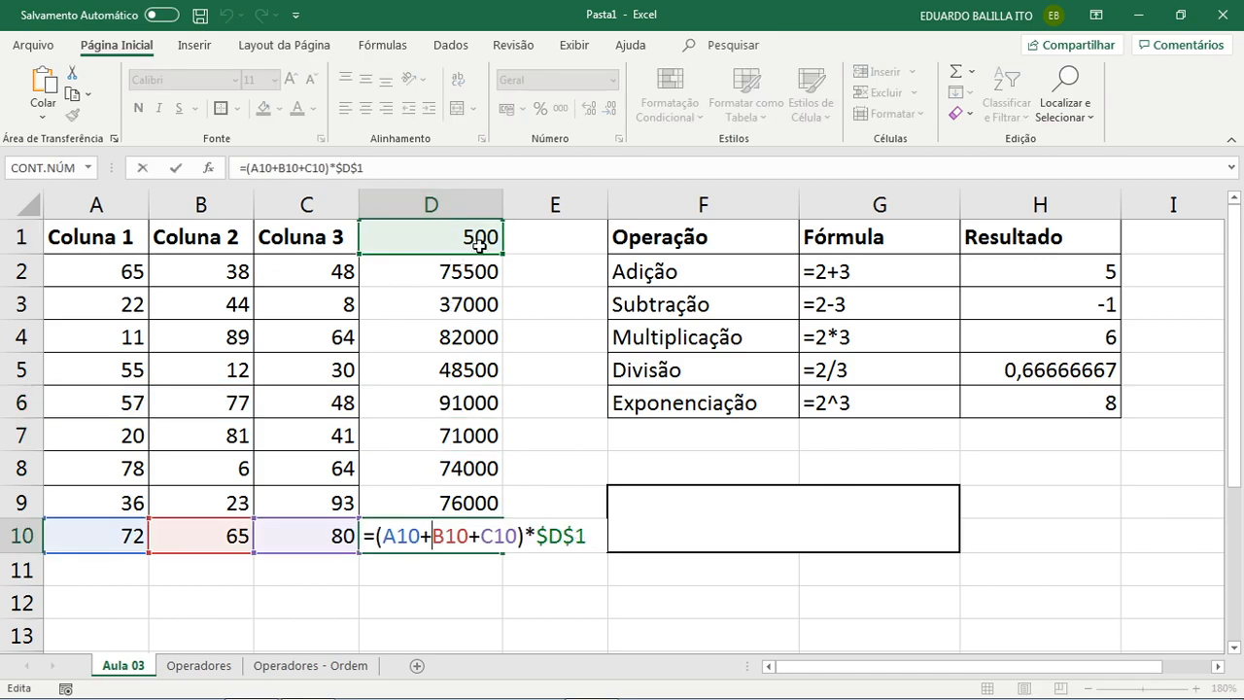
pyautogui.press('Return')
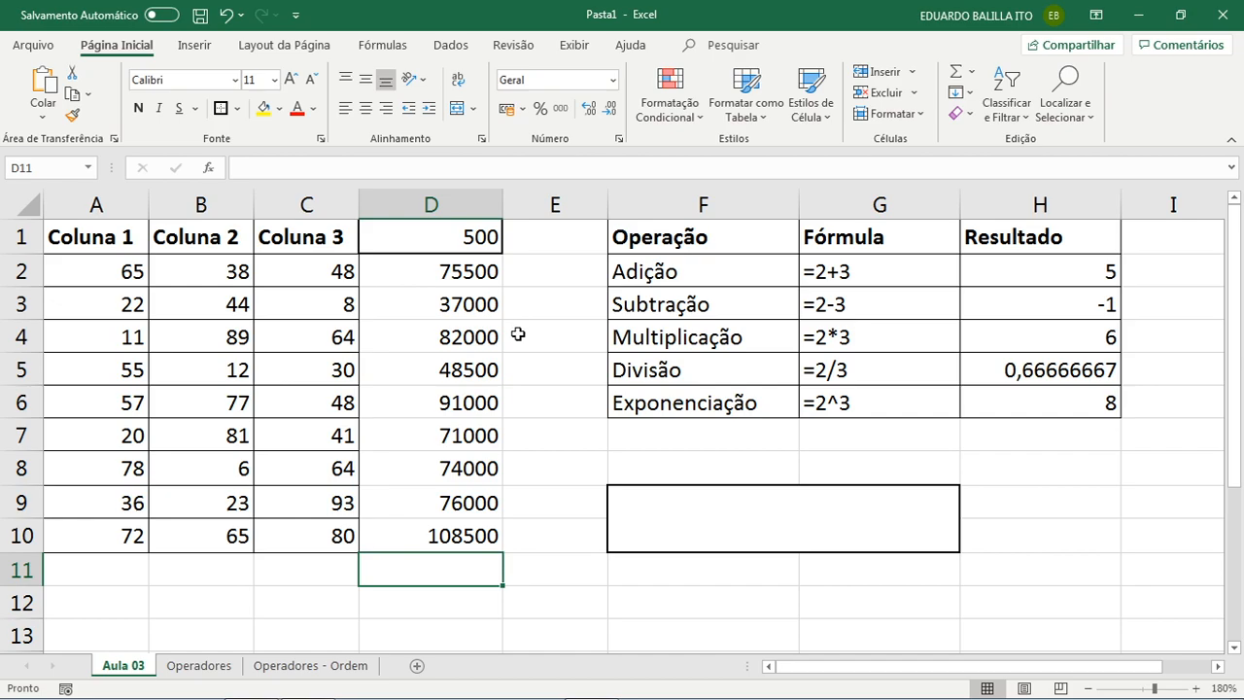
# - Delete the copied formulas from D3:D10, keeping only the formula in D2
pyautogui.click(456, 271)
pyautogui.moveTo(463, 305); pyautogui.dragTo(468, 555)
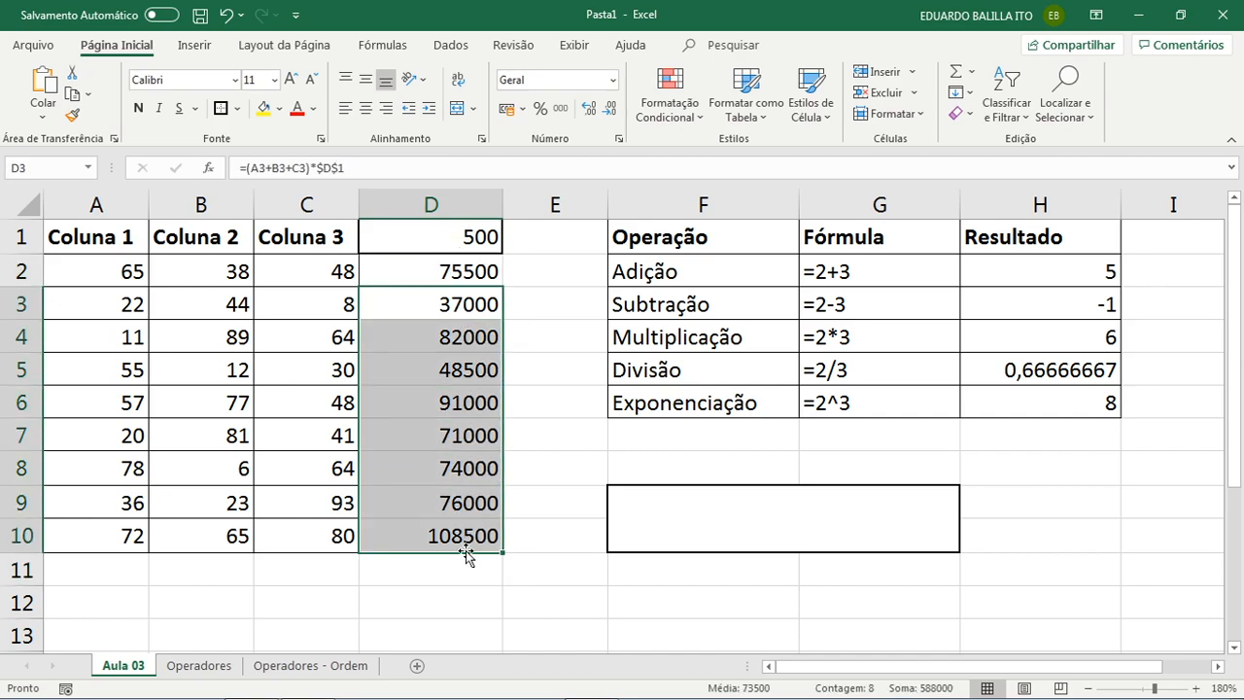
pyautogui.press('Delete')
# - Remove the column lock so D2's formula reads =(A2+B2+C2)*D$1, and fill it down to D10
pyautogui.click(458, 277)
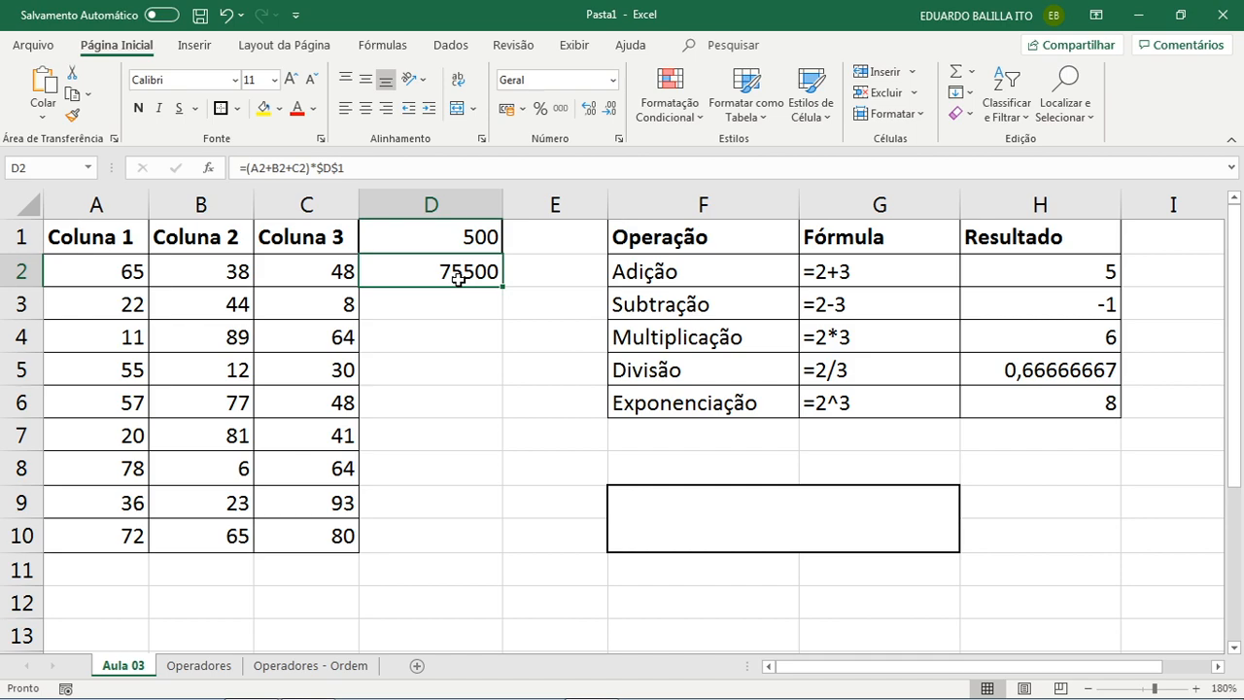
pyautogui.click(324, 169)
pyautogui.press('Delete')
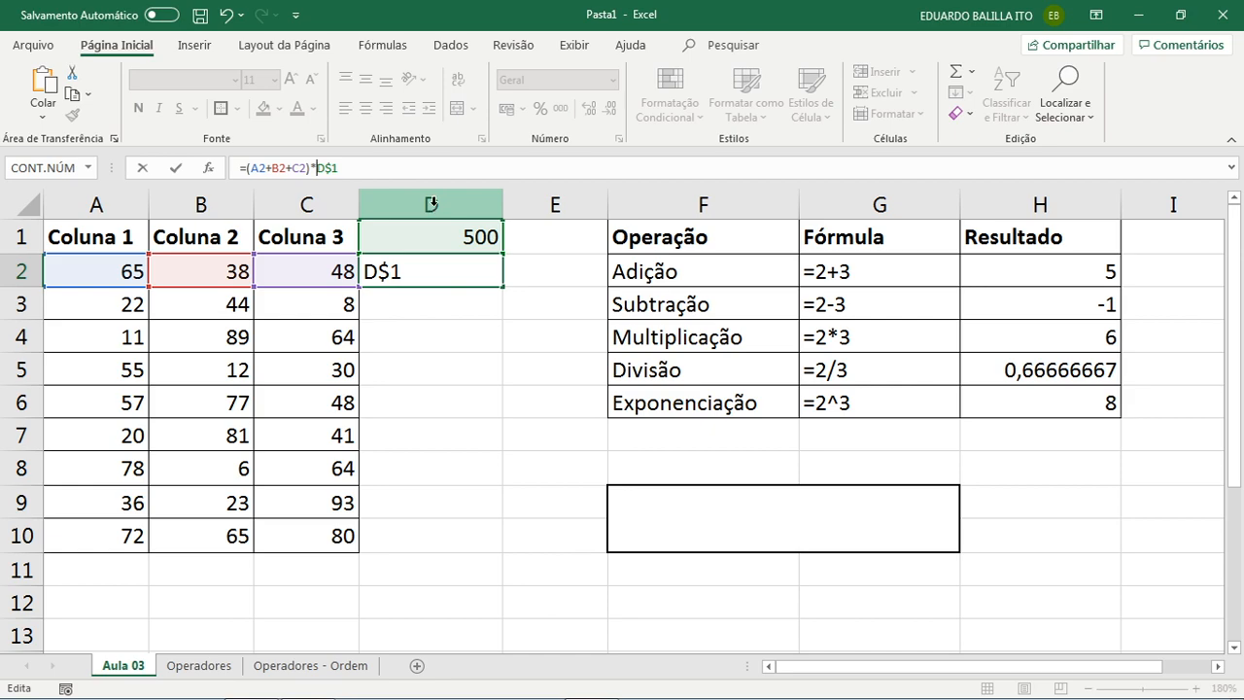
pyautogui.click(434, 292)
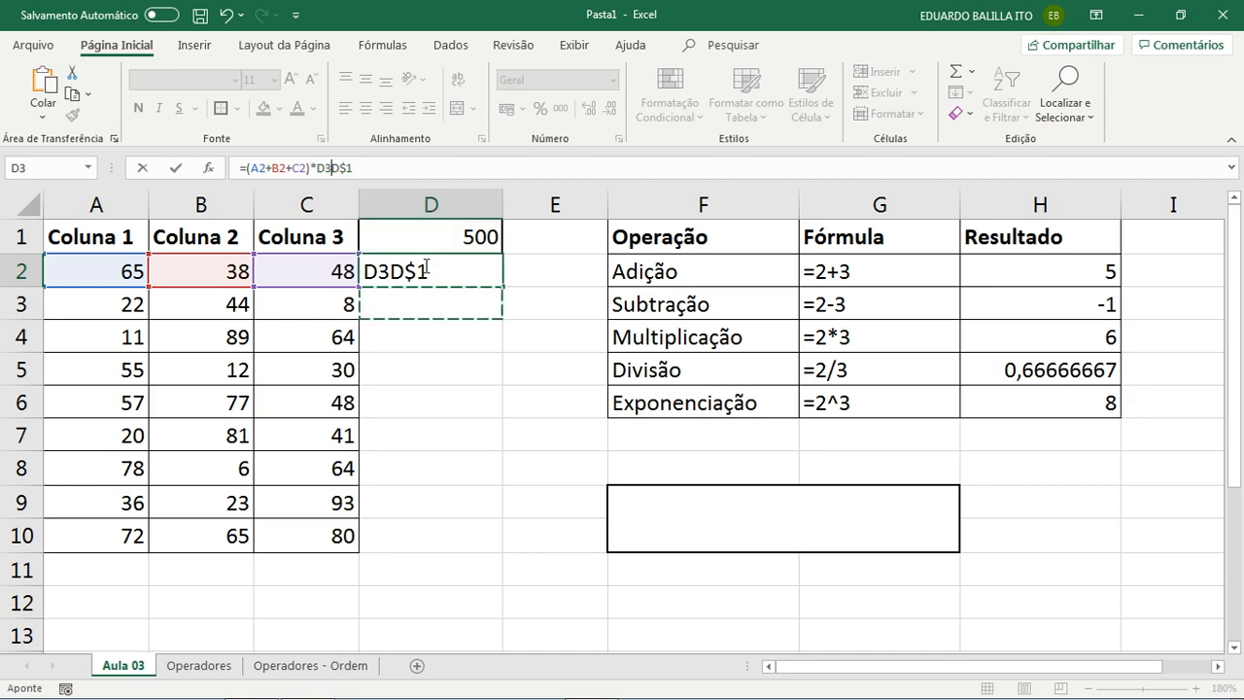
pyautogui.press('BackSpace')
pyautogui.press('BackSpace')
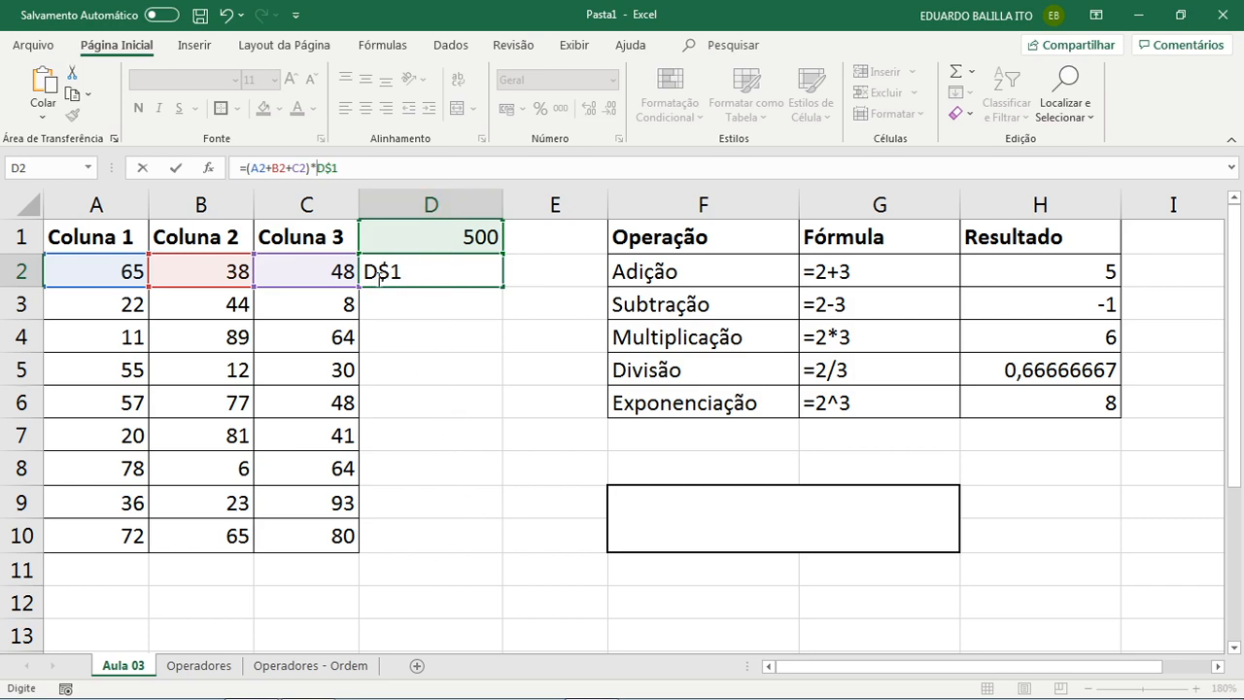
pyautogui.press('Return')
pyautogui.click(467, 272)
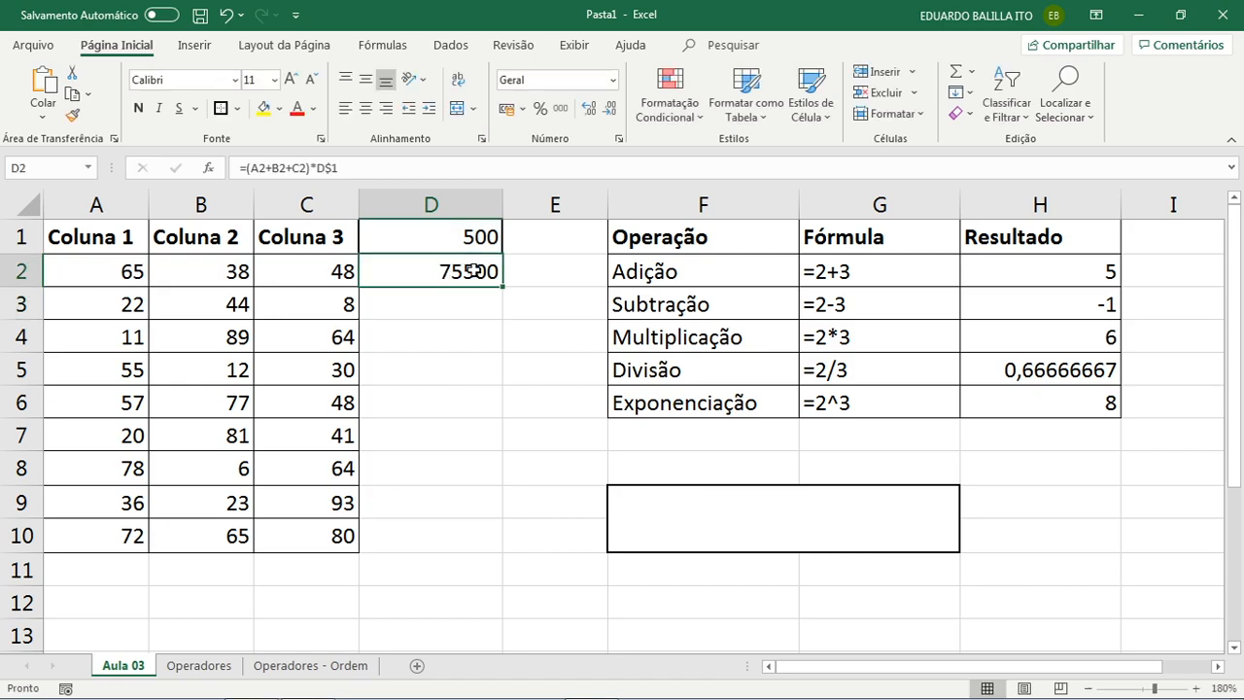
pyautogui.moveTo(502, 286); pyautogui.dragTo(522, 545)
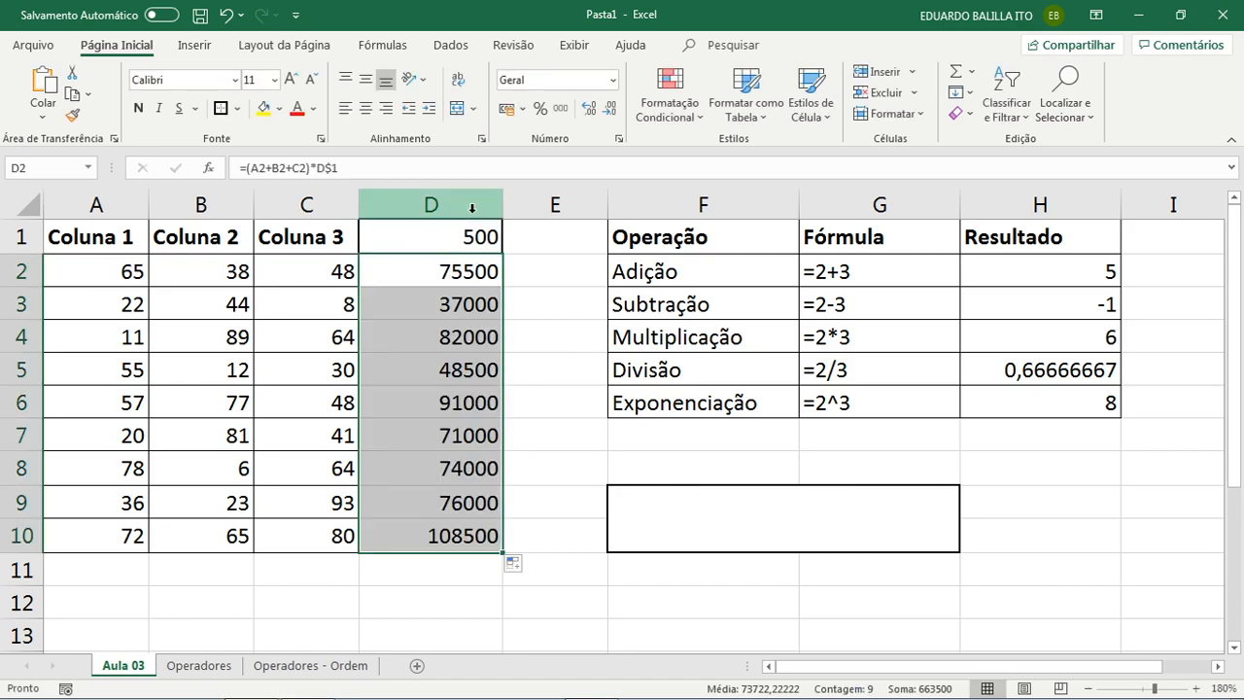
# - Copy the formulas in D2 and D6 across into E2 and E6 and check which multiplier cell each copy uses
pyautogui.click(470, 270)
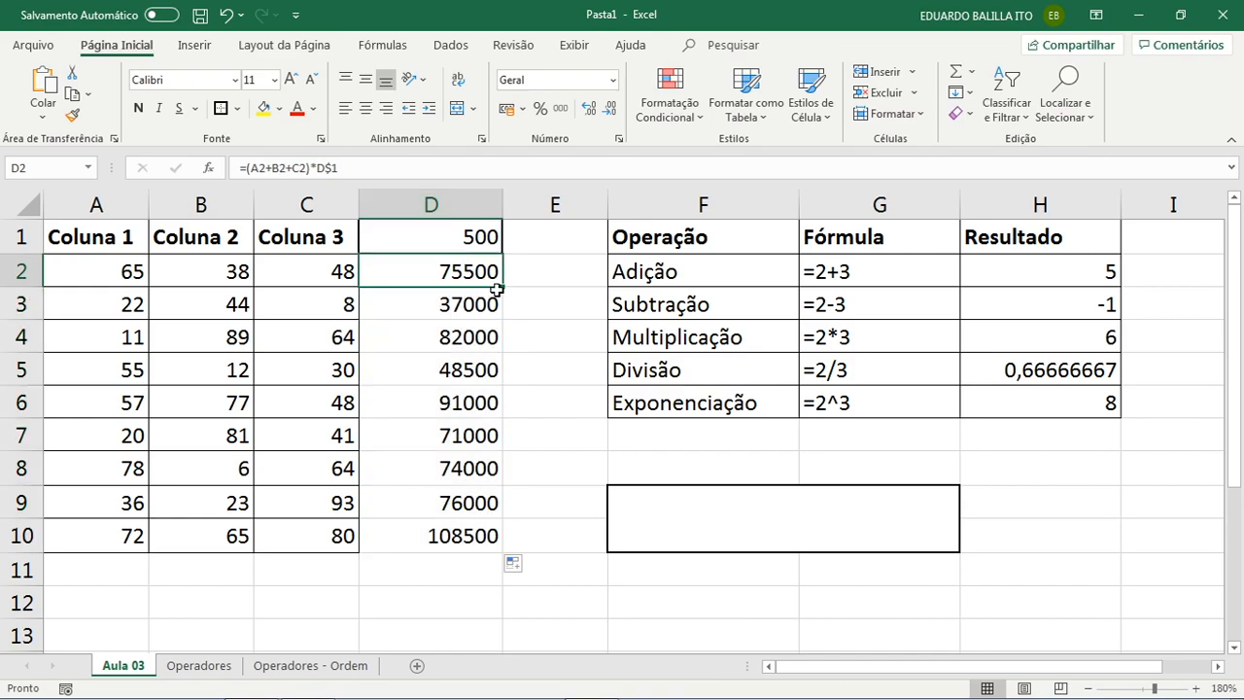
pyautogui.moveTo(504, 289); pyautogui.dragTo(586, 288)
pyautogui.click(592, 270)
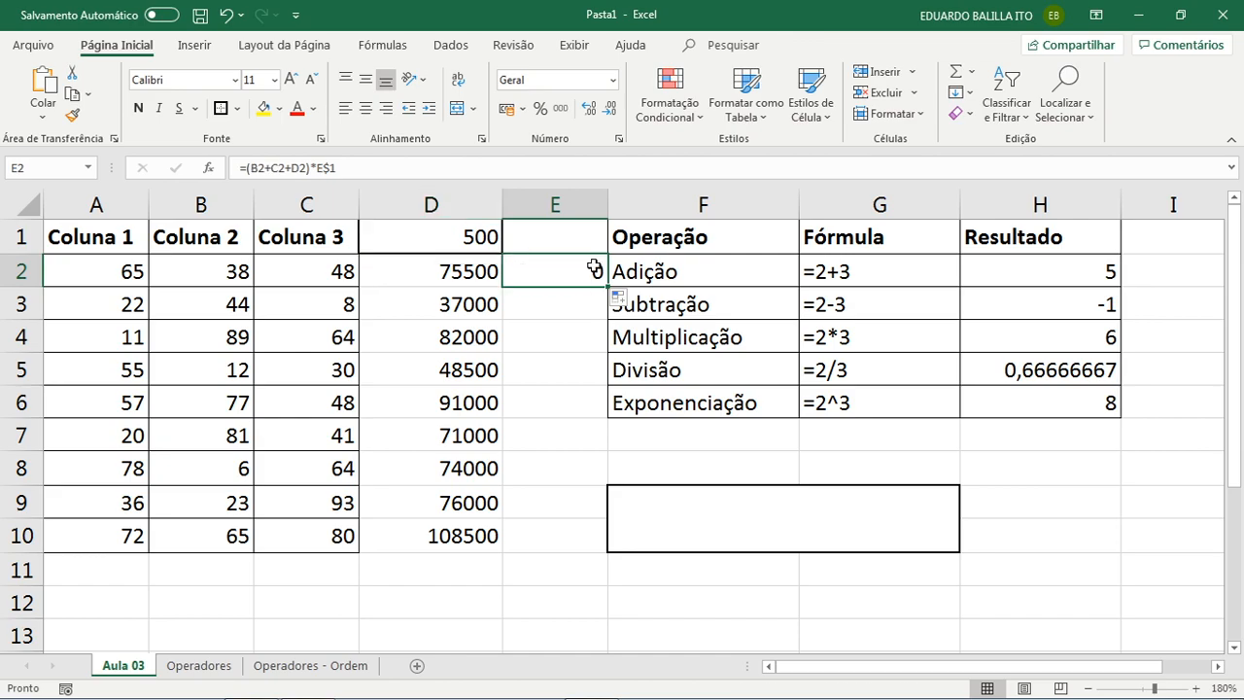
pyautogui.doubleClick(592, 271)
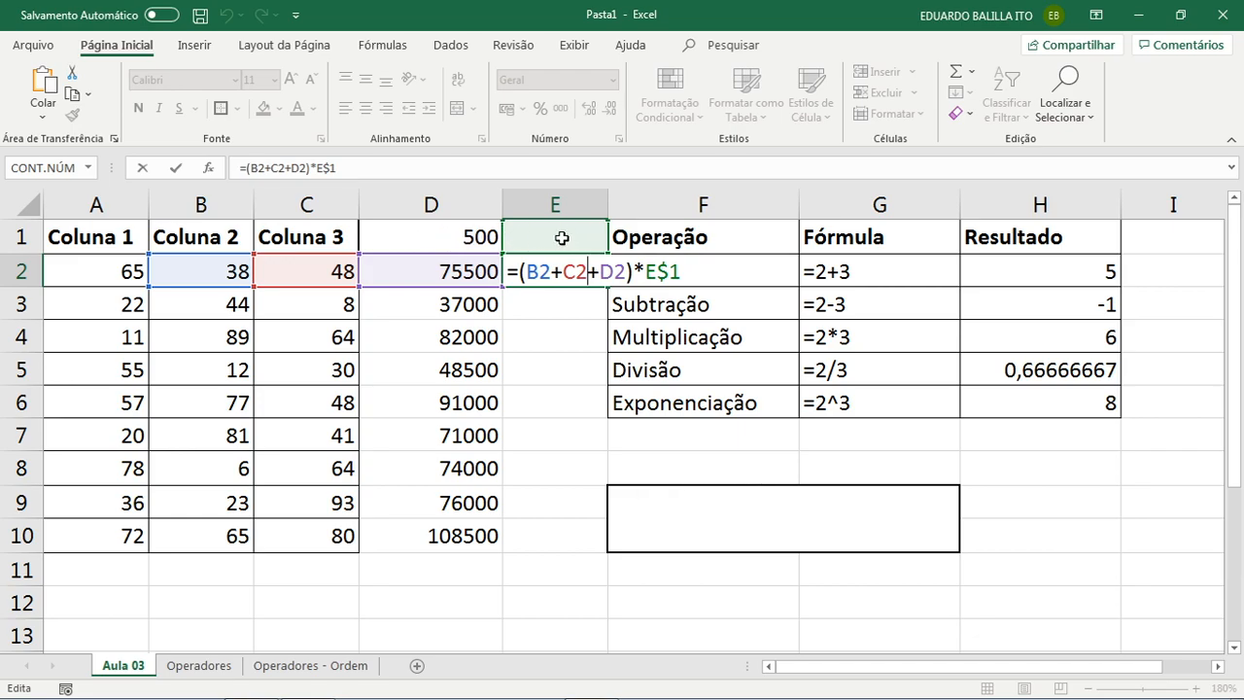
pyautogui.click(458, 387)
pyautogui.moveTo(502, 419); pyautogui.dragTo(568, 409)
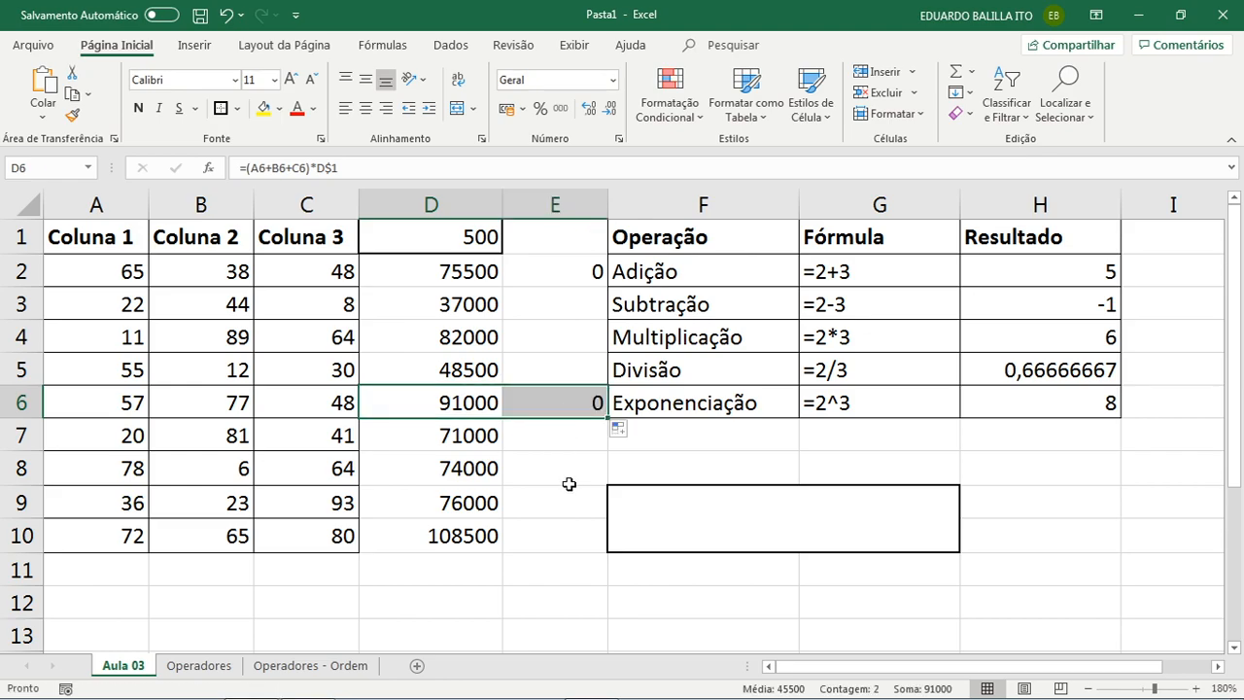
pyautogui.doubleClick(570, 406)
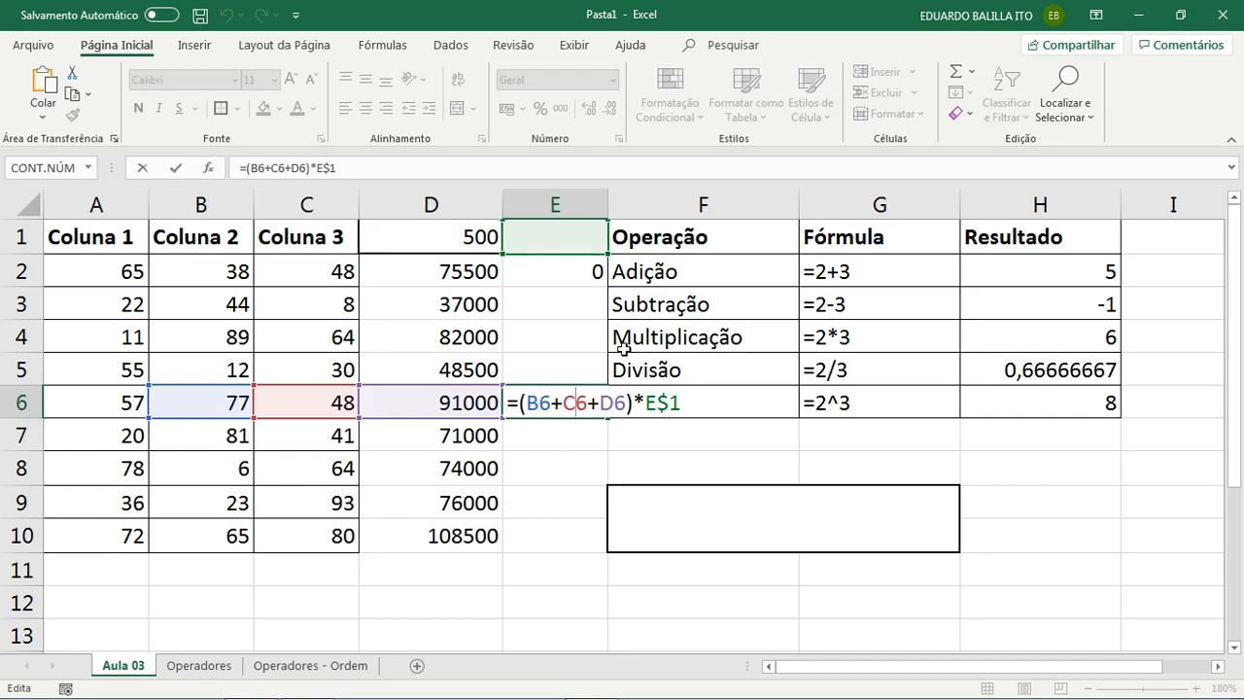
# - Clear the test formulas from E6 and E2
pyautogui.click(648, 403)
pyautogui.moveTo(687, 408); pyautogui.dragTo(506, 403)
pyautogui.press('BackSpace')
pyautogui.click(549, 334)
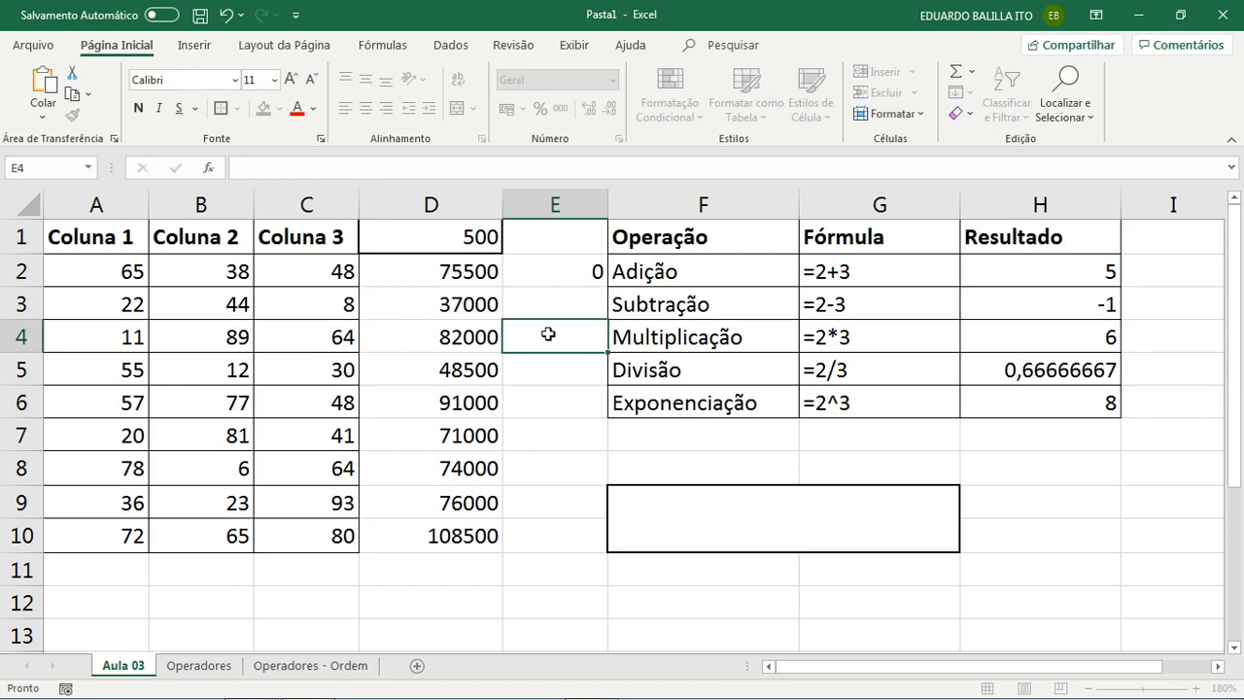
pyautogui.click(457, 276)
pyautogui.click(566, 277)
pyautogui.press('Delete')
# - Lock the column again in D2's formula so it reads =(A2+B2+C2)*$D$1
pyautogui.click(461, 271)
pyautogui.click(319, 167)
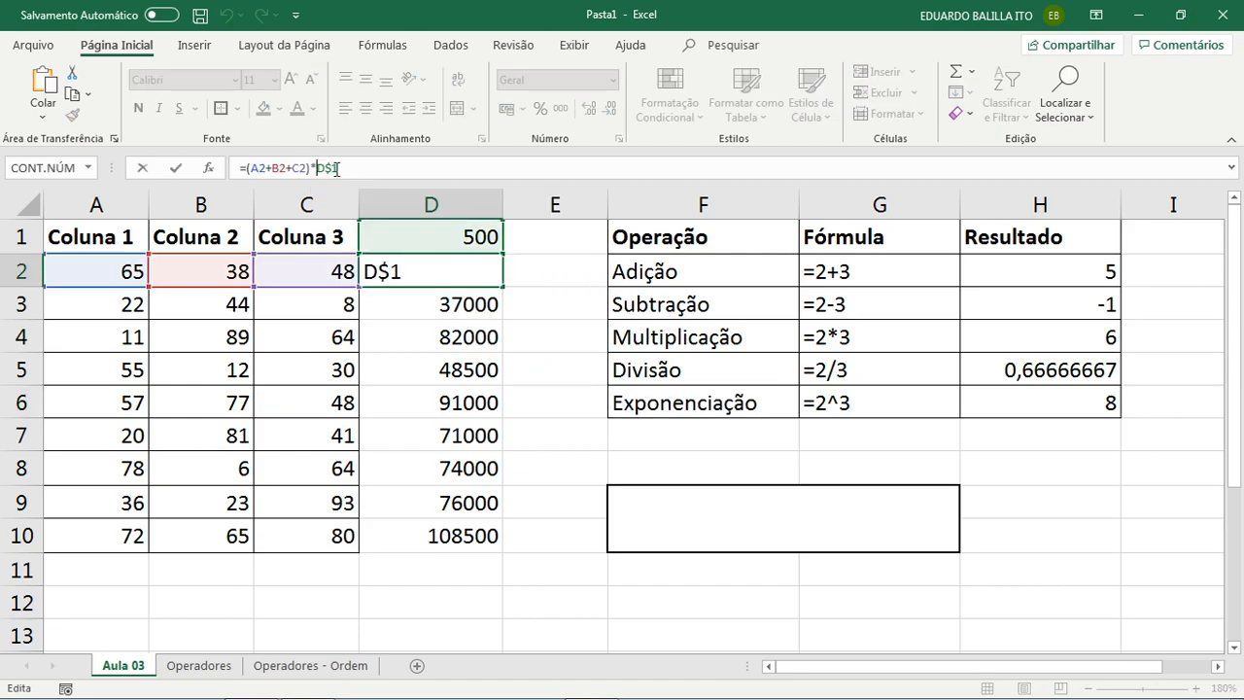
pyautogui.write('$')
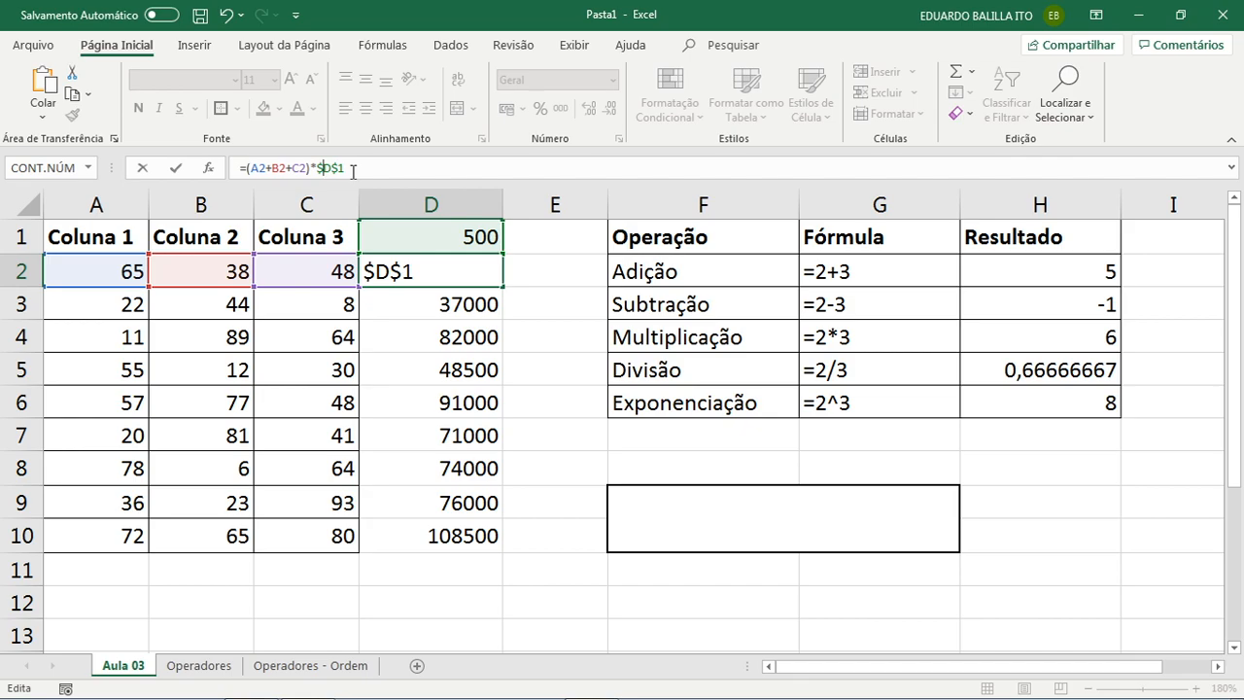
pyautogui.hotkey('ctrl', 'Return')
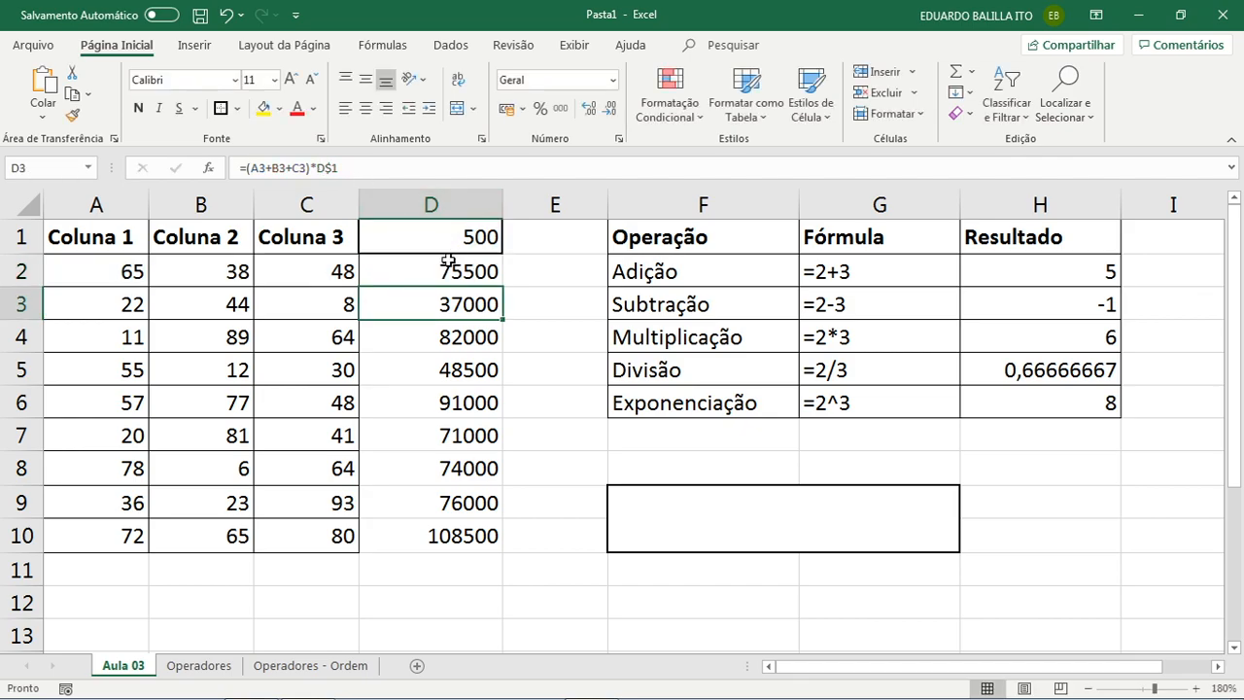
# - Copy D2's formula across into E2 to check its multiplier reference, and delete the copy
pyautogui.moveTo(502, 288); pyautogui.dragTo(570, 287)
pyautogui.doubleClick(574, 273)
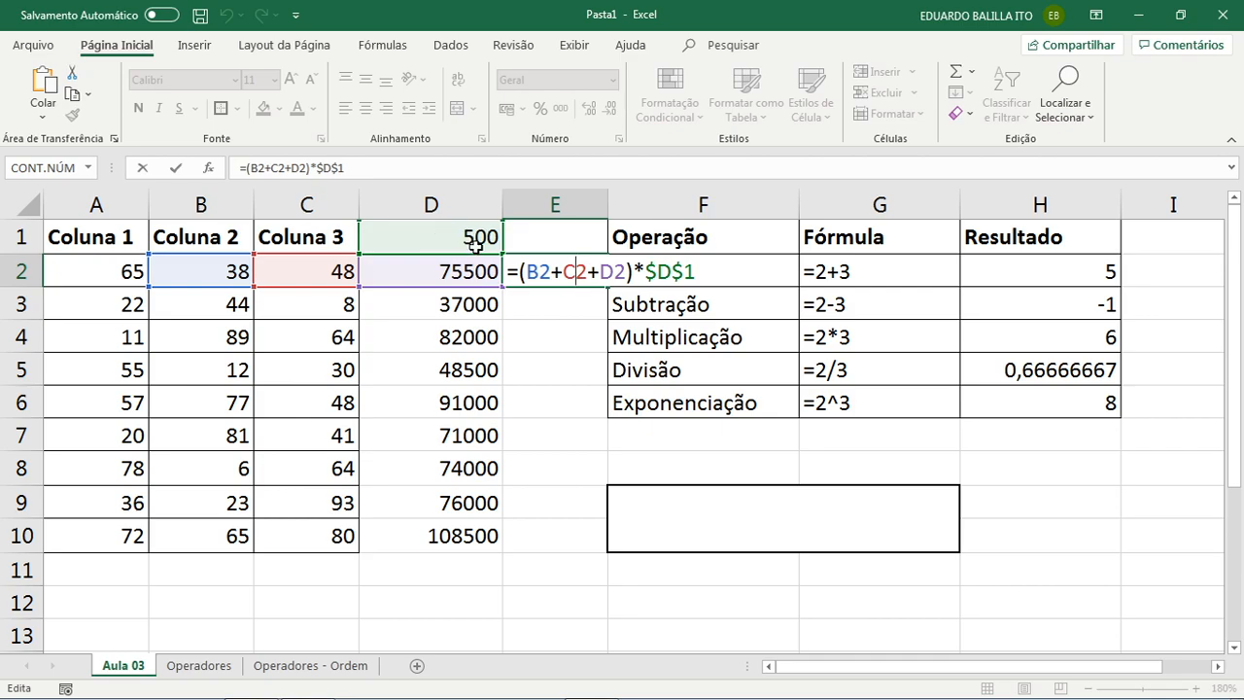
pyautogui.press('Return')
pyautogui.click(569, 272)
pyautogui.press('Delete')
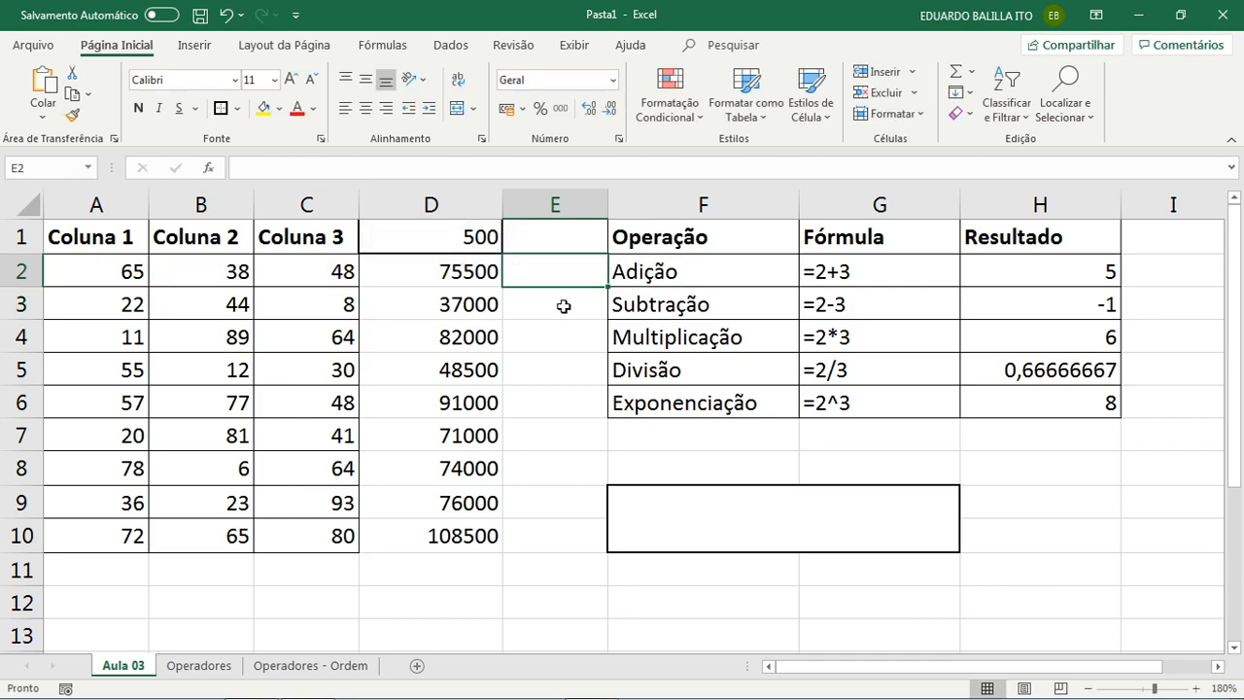
# - Highlight the $D$1 reference in D2's formula to review it, leaving the formula as it is
pyautogui.click(563, 308)
pyautogui.click(457, 240)
pyautogui.click(465, 276)
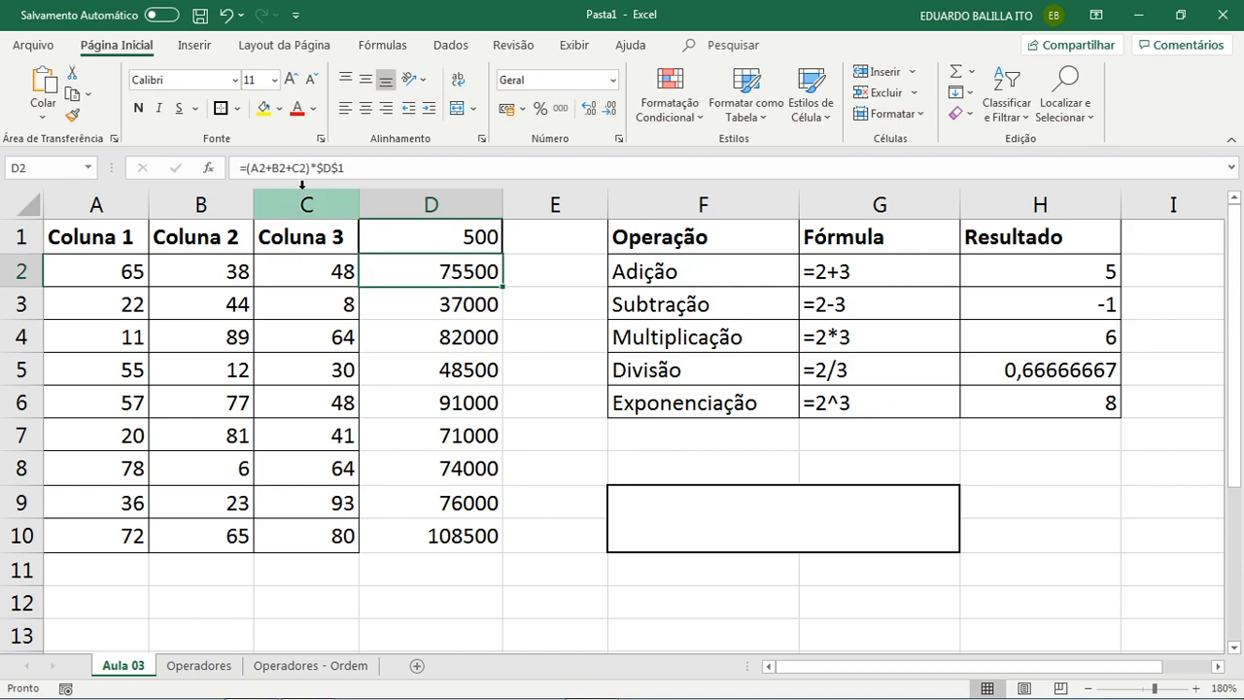
pyautogui.moveTo(315, 168); pyautogui.dragTo(348, 169)
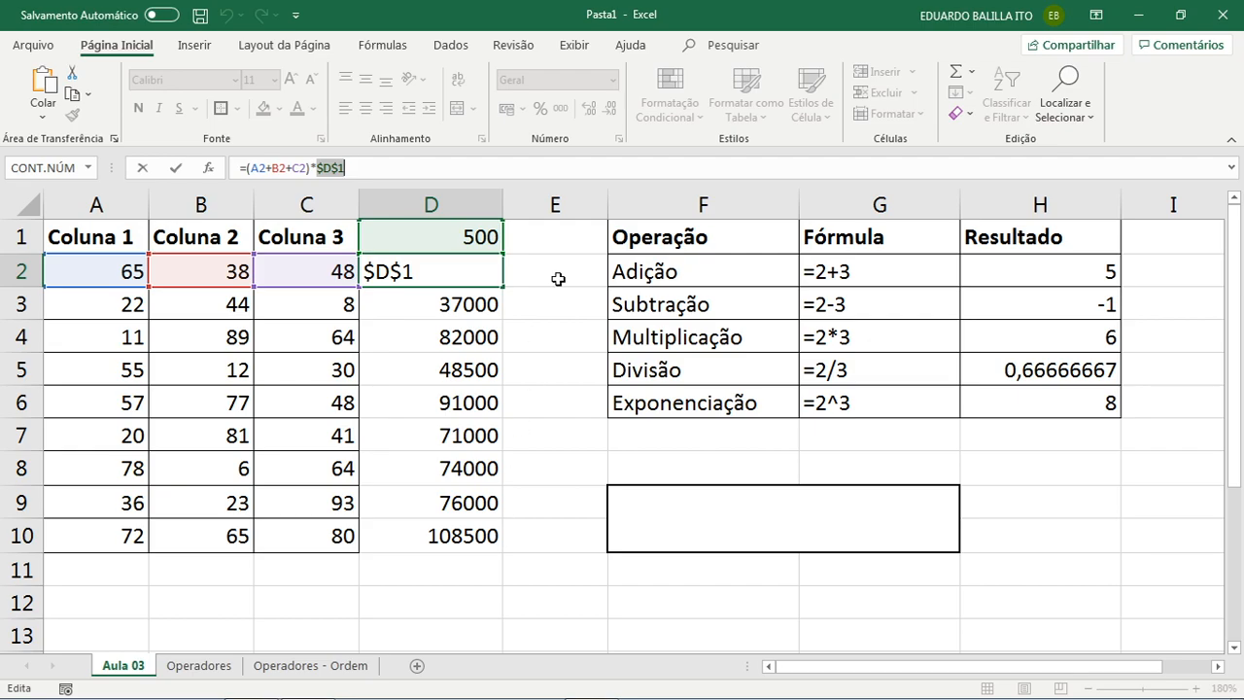
pyautogui.press('Return')
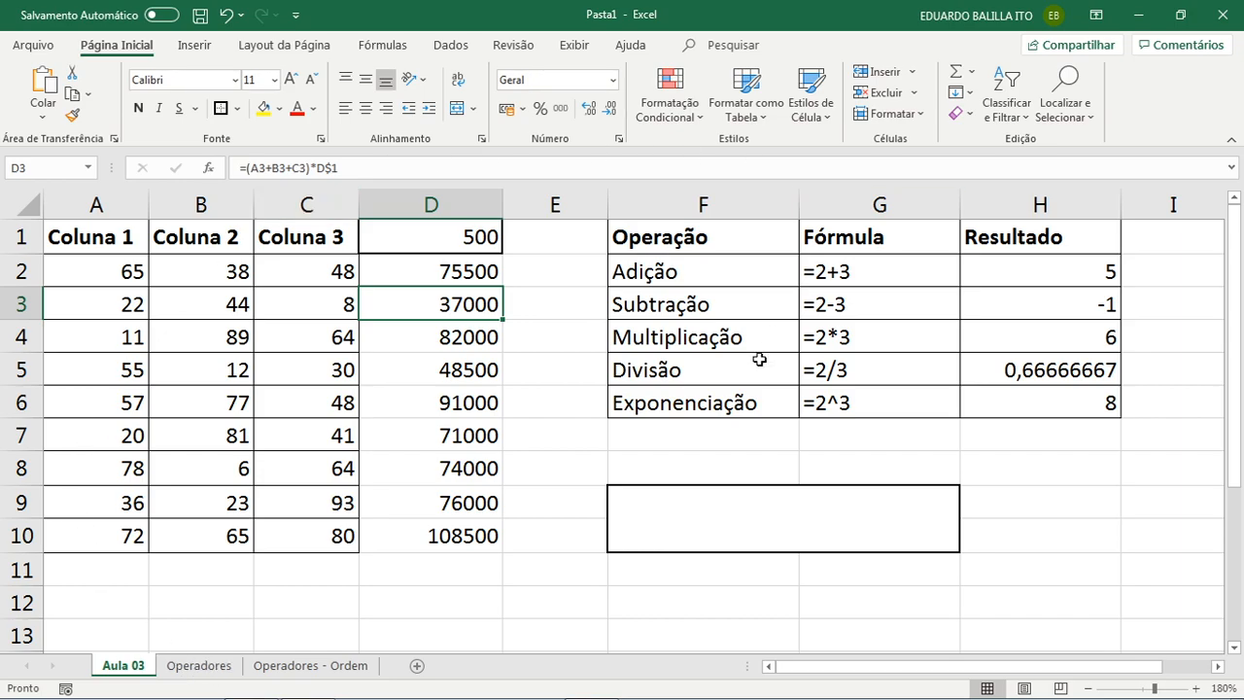
# - Enter the formula =Operadores!A1 in the merged cell F9 of Aula 03, referencing A1 on the Operadores sheet
pyautogui.click(177, 665)
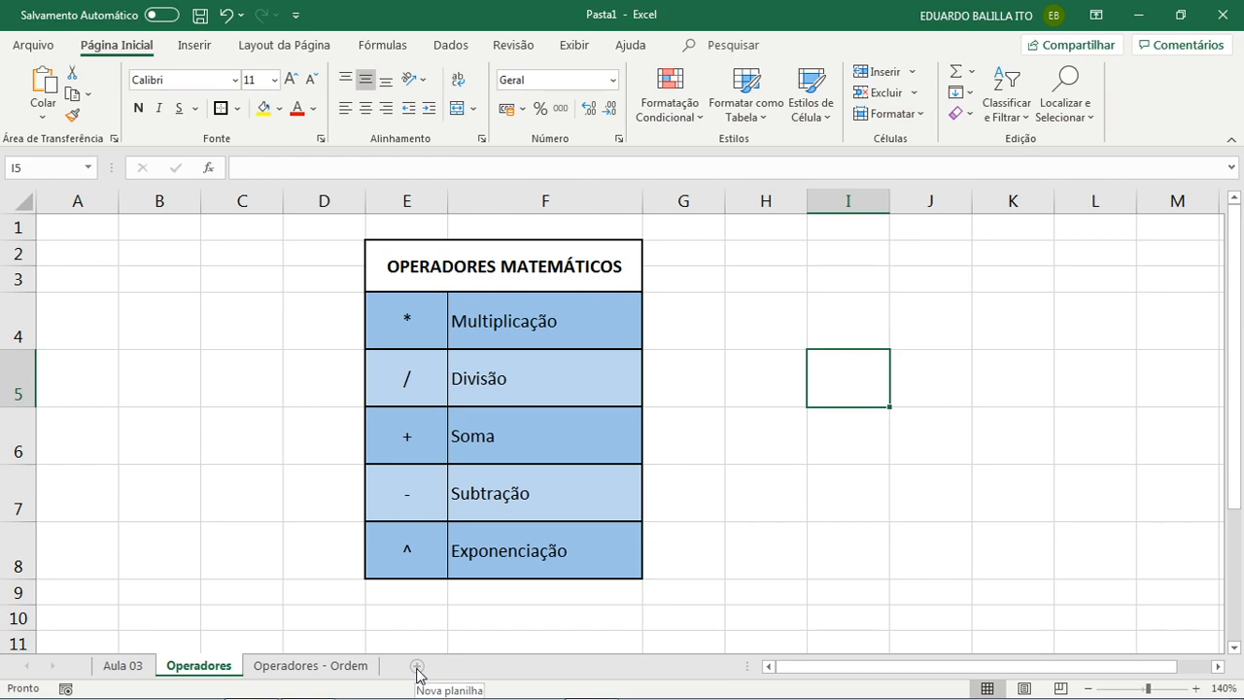
pyautogui.click(123, 666)
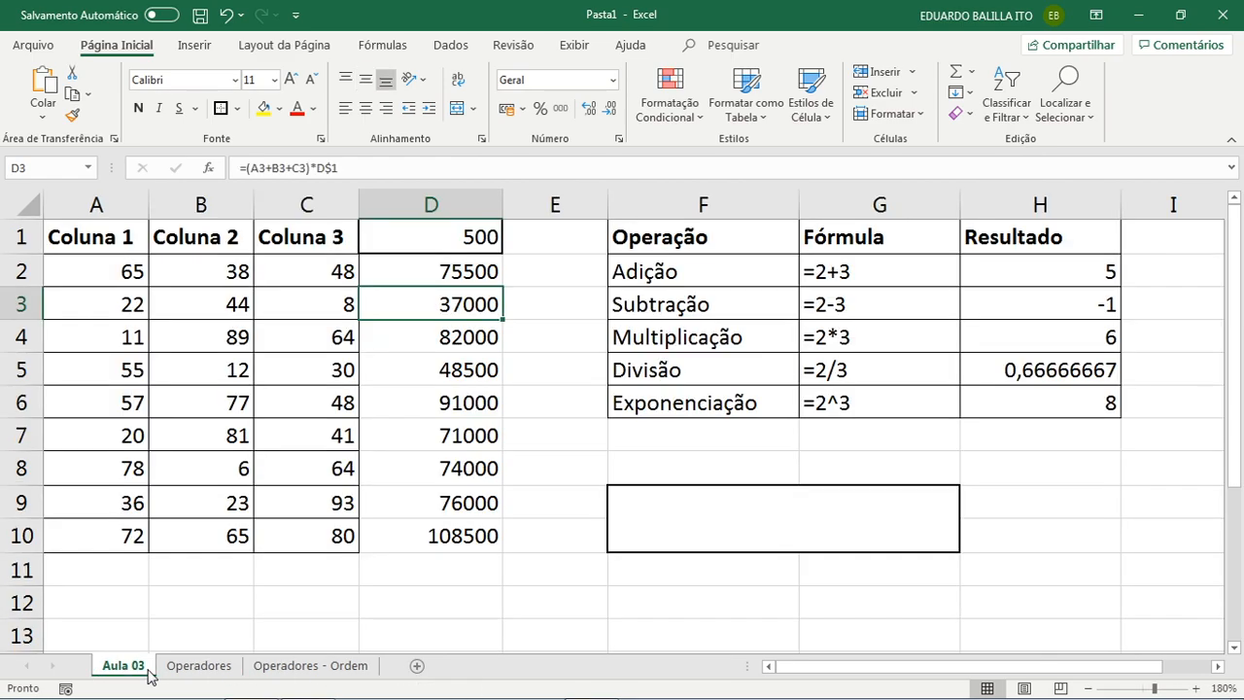
pyautogui.doubleClick(719, 512)
pyautogui.write('=')
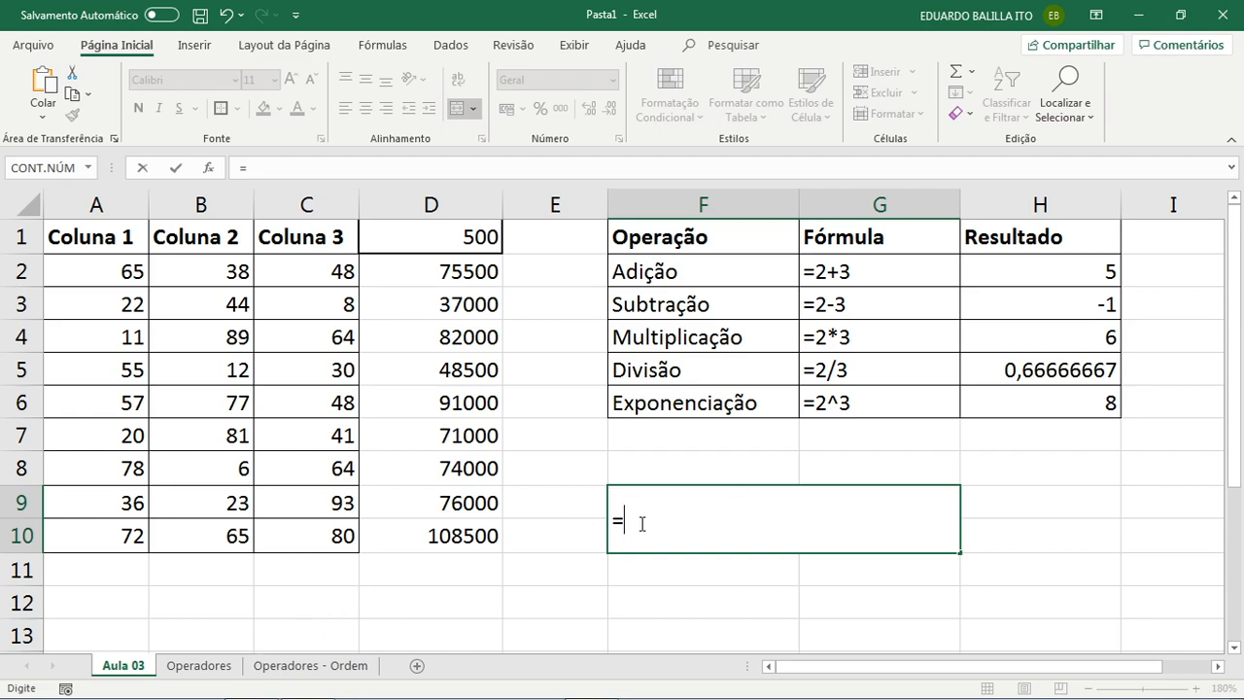
pyautogui.click(195, 667)
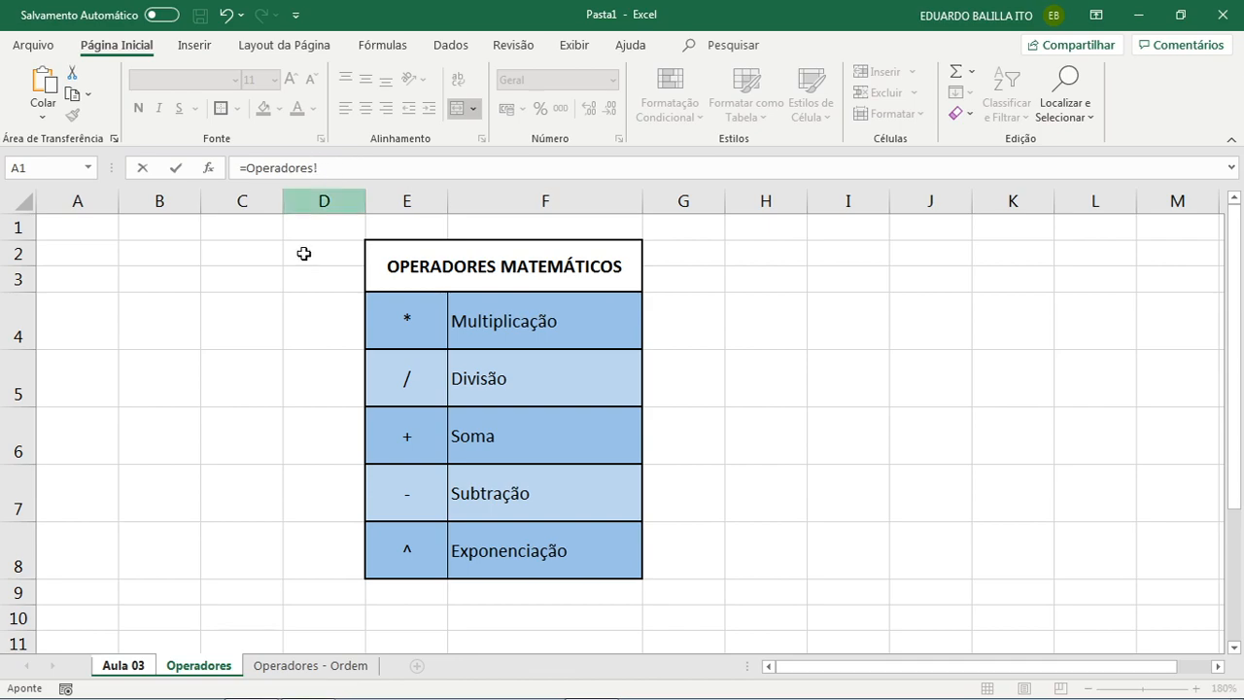
pyautogui.click(291, 666)
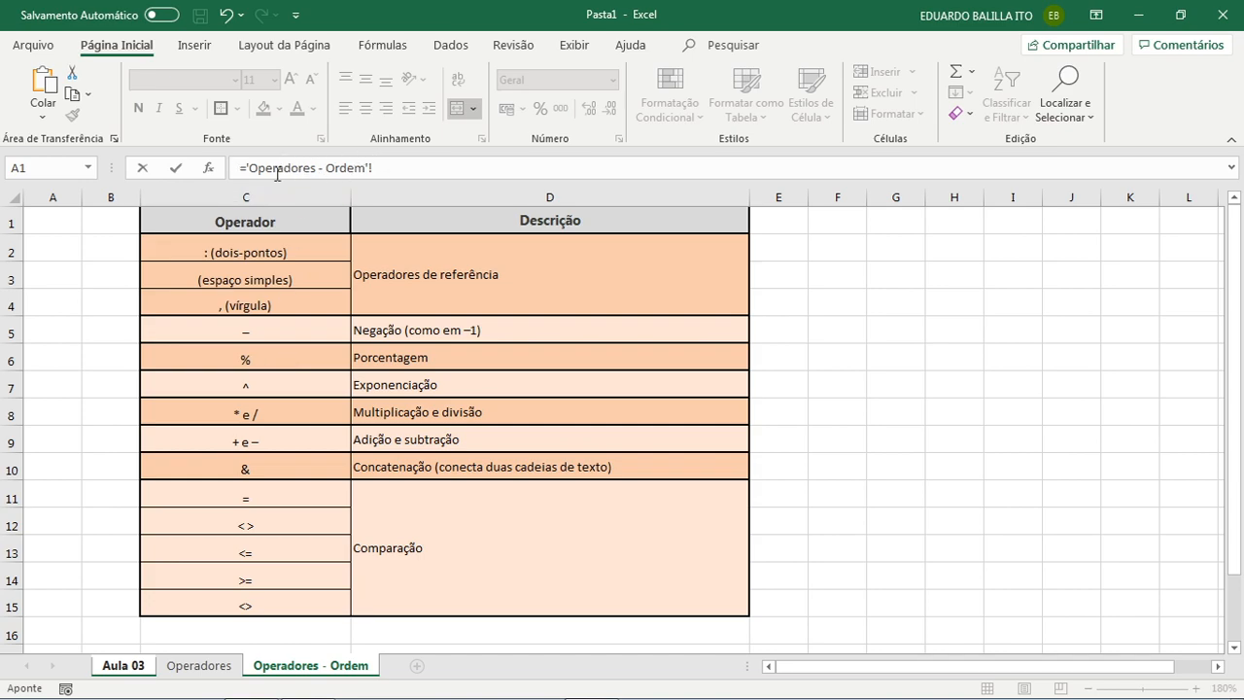
pyautogui.click(191, 668)
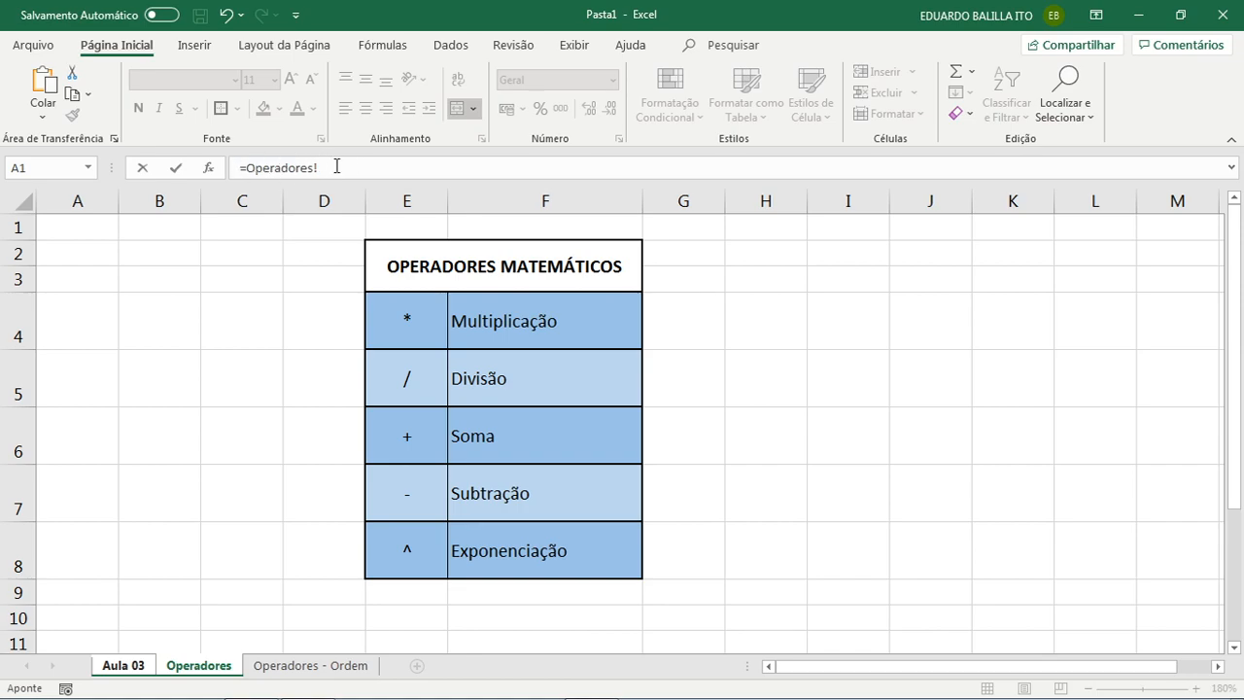
pyautogui.click(323, 667)
pyautogui.click(226, 666)
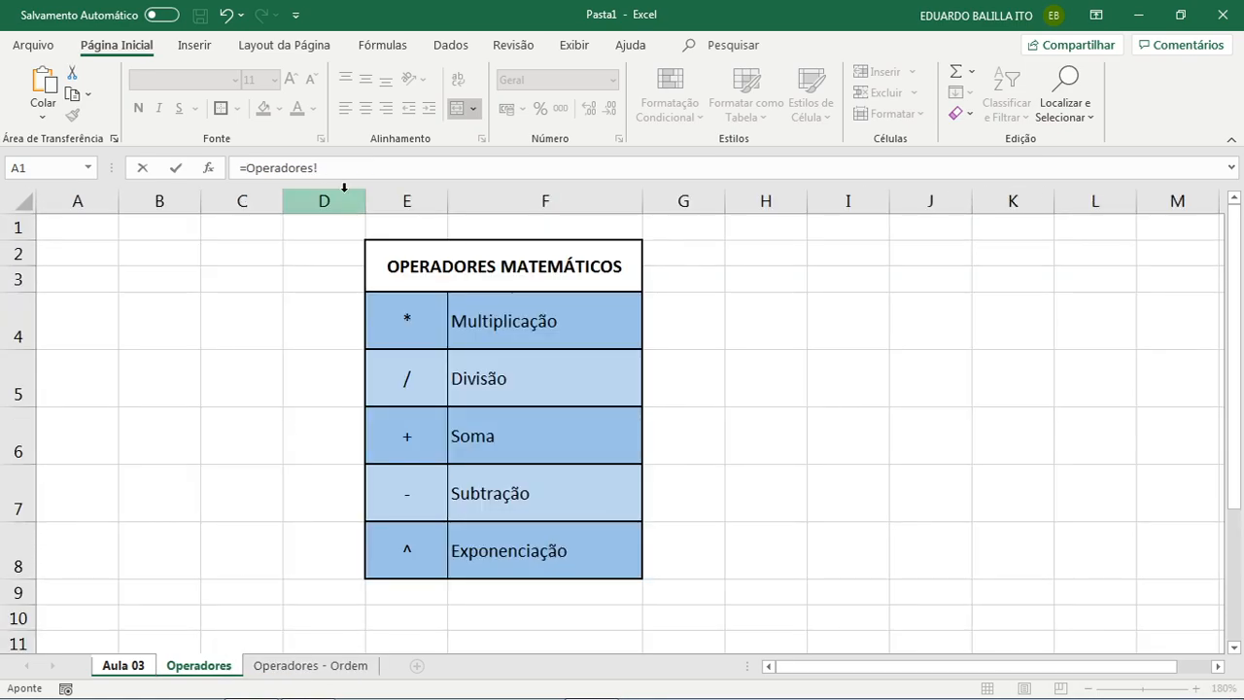
pyautogui.click(67, 231)
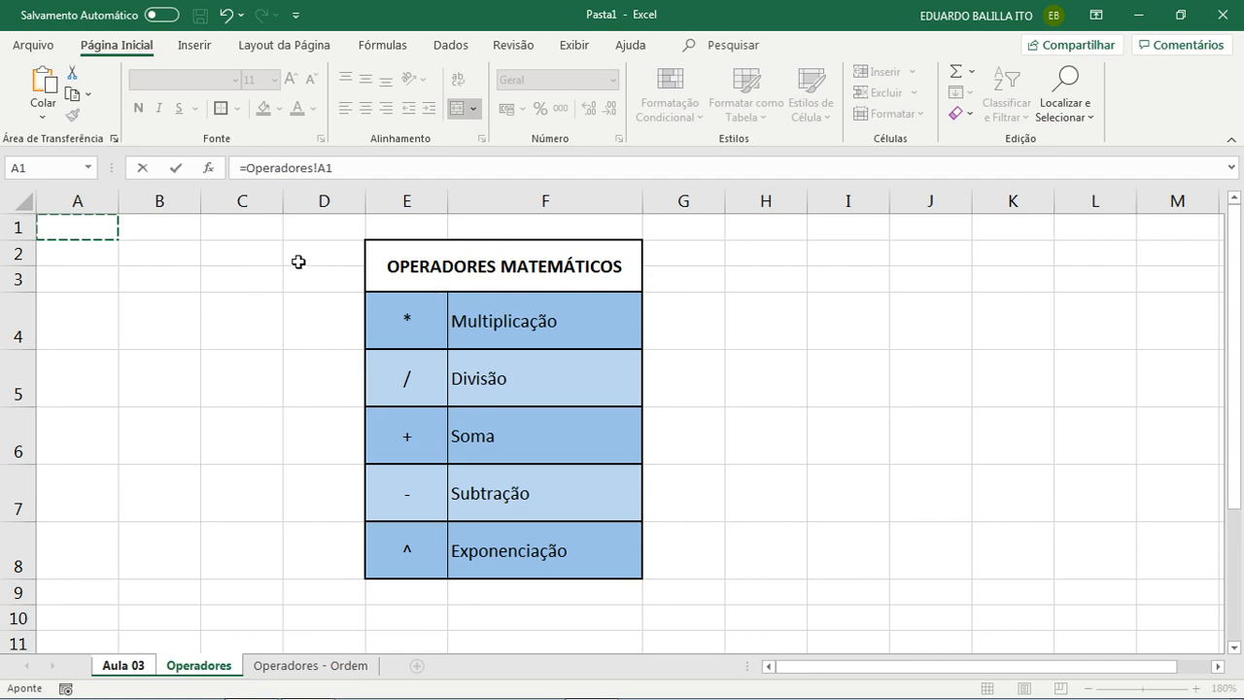
pyautogui.press('Return')
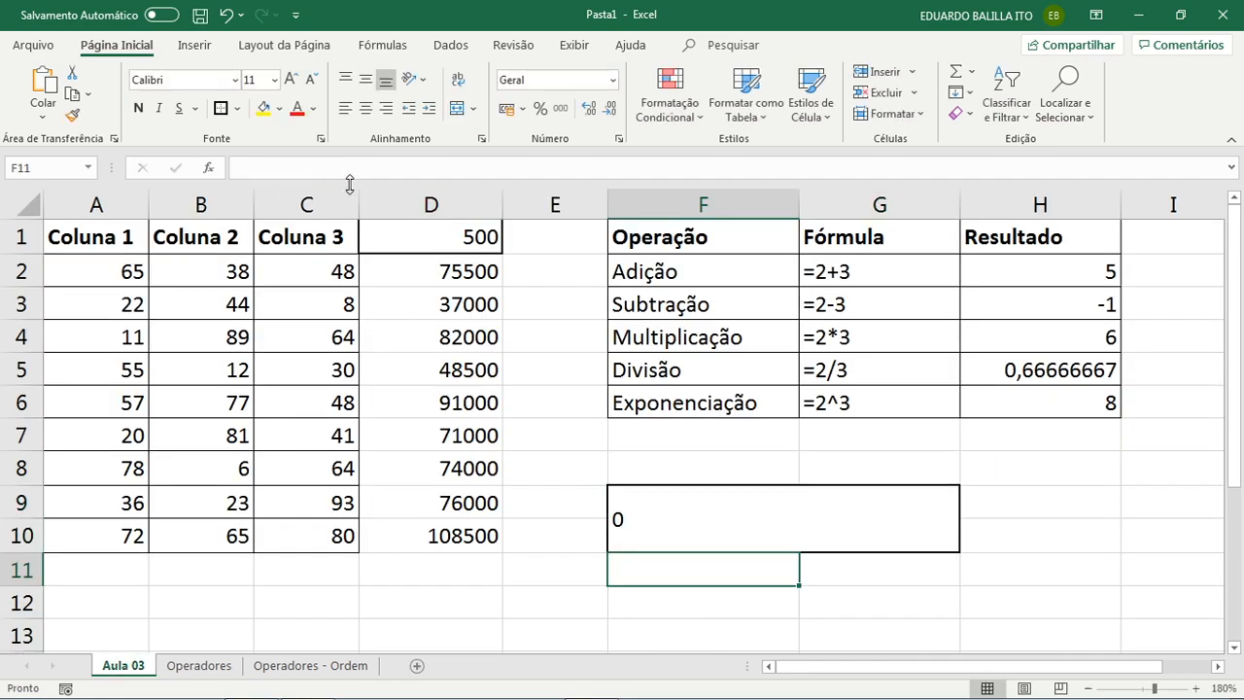
# - Enter 100 in A1 of the Operadores sheet and return to Aula 03 to check F9
pyautogui.click(717, 504)
pyautogui.click(200, 663)
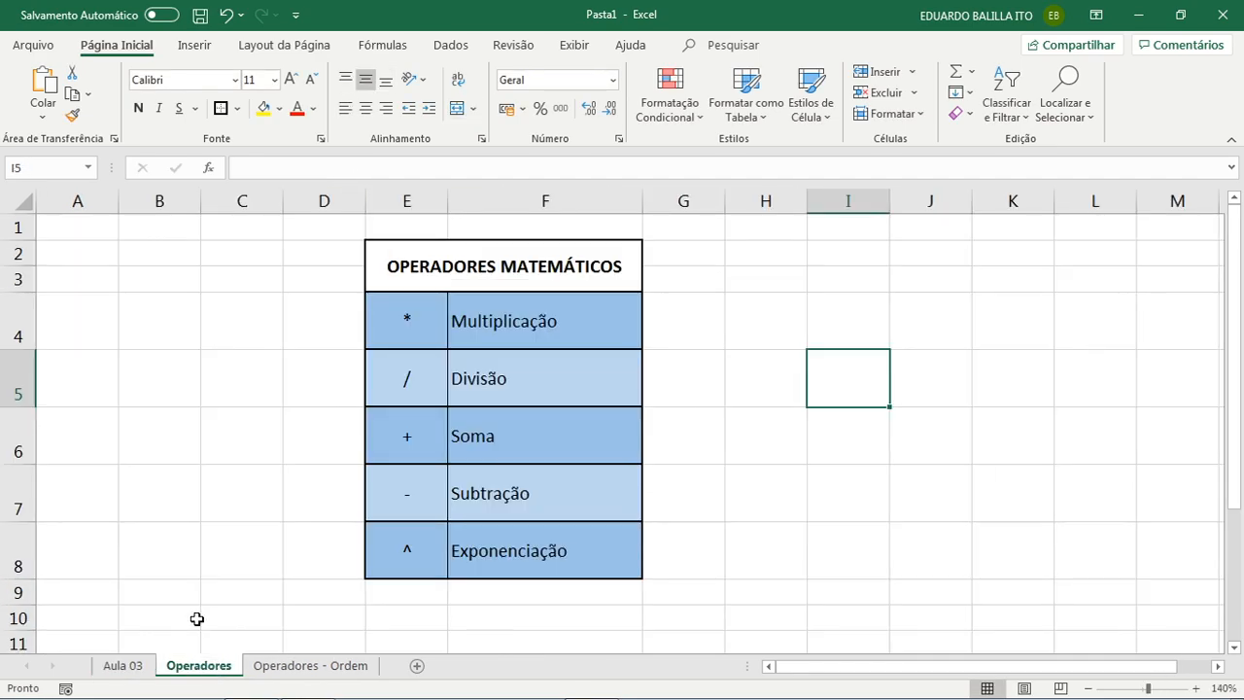
pyautogui.click(98, 238)
pyautogui.write('100')
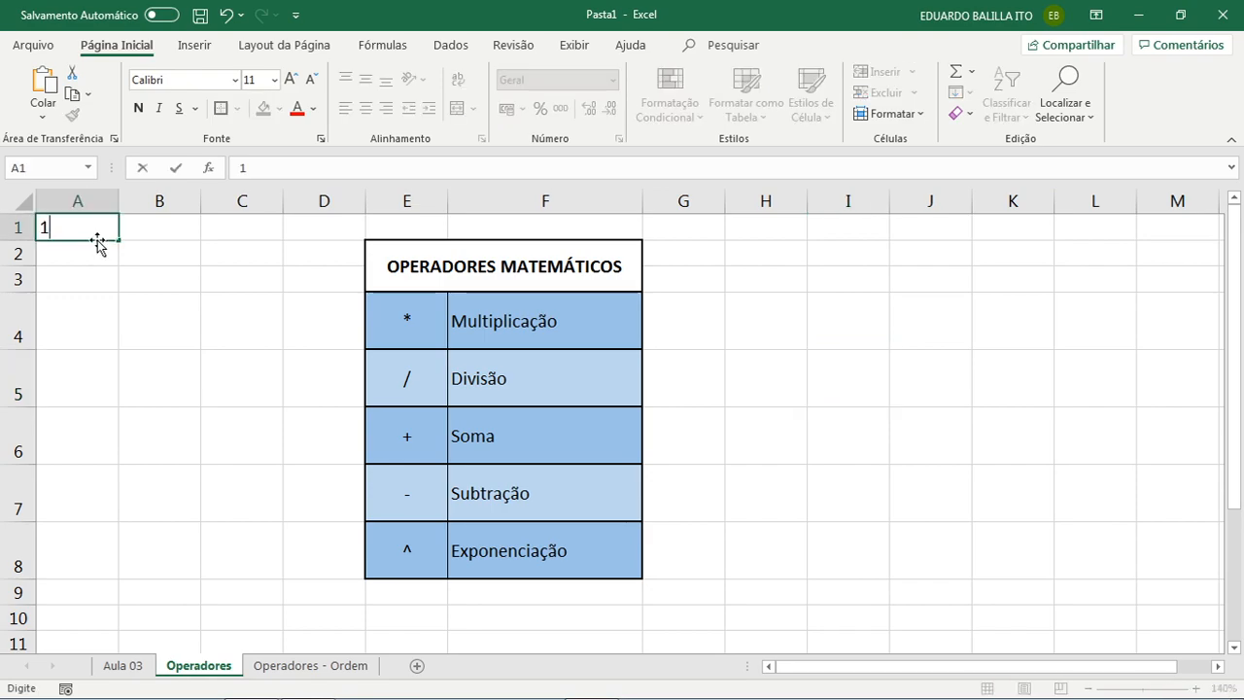
pyautogui.press('Return')
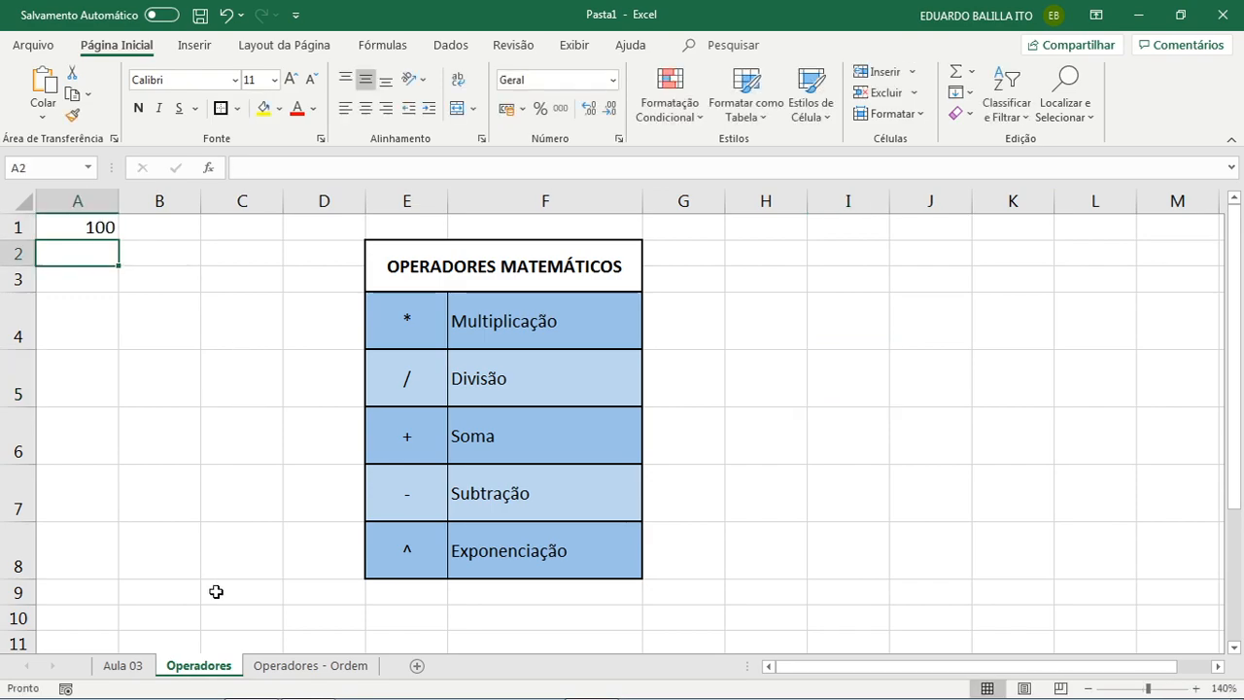
pyautogui.click(122, 667)
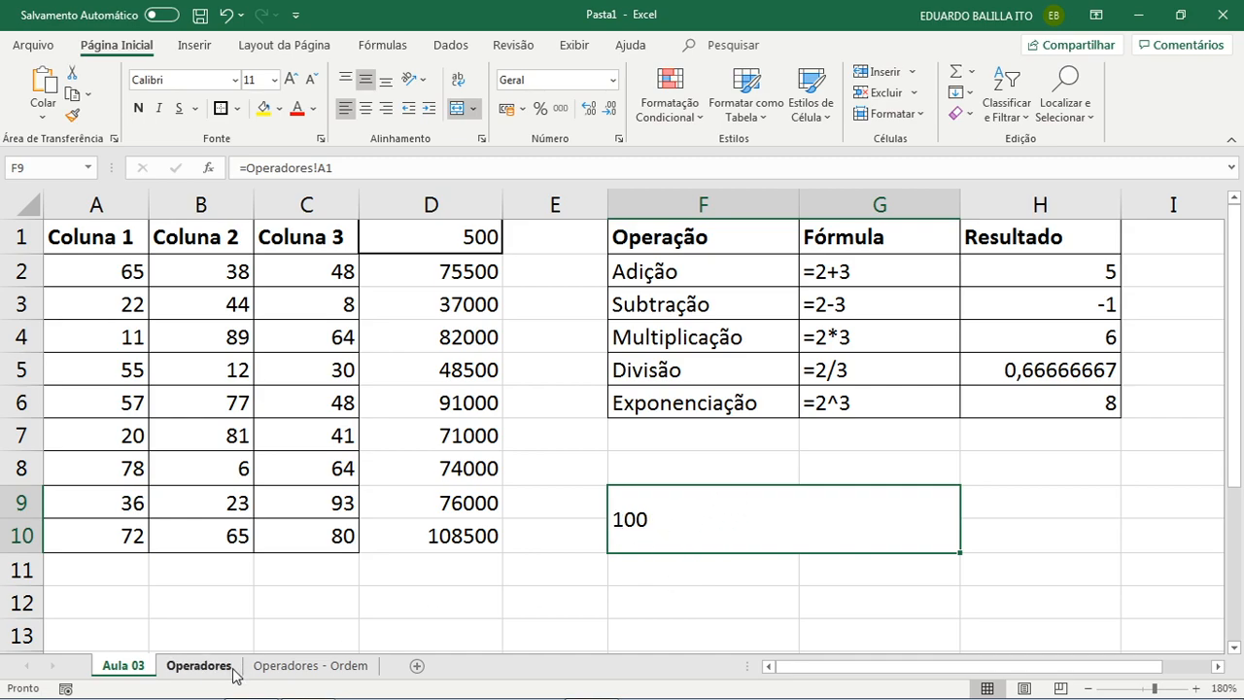
# - Add a new sheet after Operadores - Ordem and enter ='Aula 03'!A2+'Aula 03'!B2+'Aula 03'!C2 in its A1
pyautogui.click(416, 667)
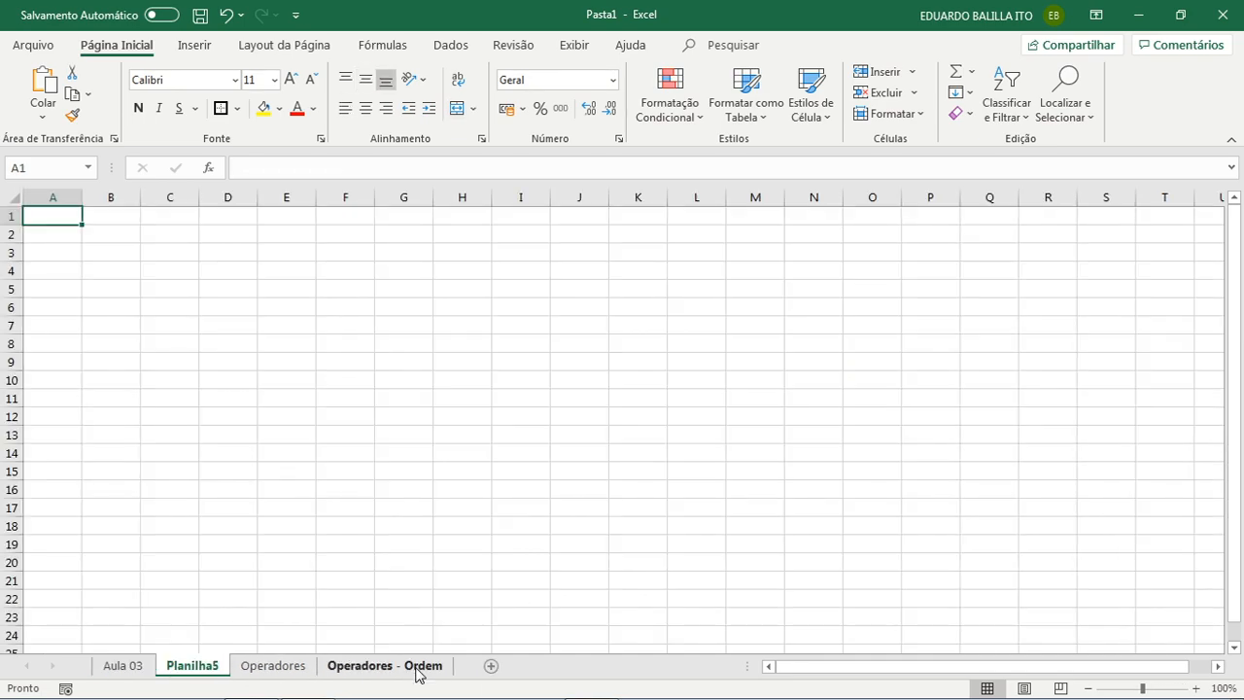
pyautogui.moveTo(195, 669); pyautogui.dragTo(453, 675)
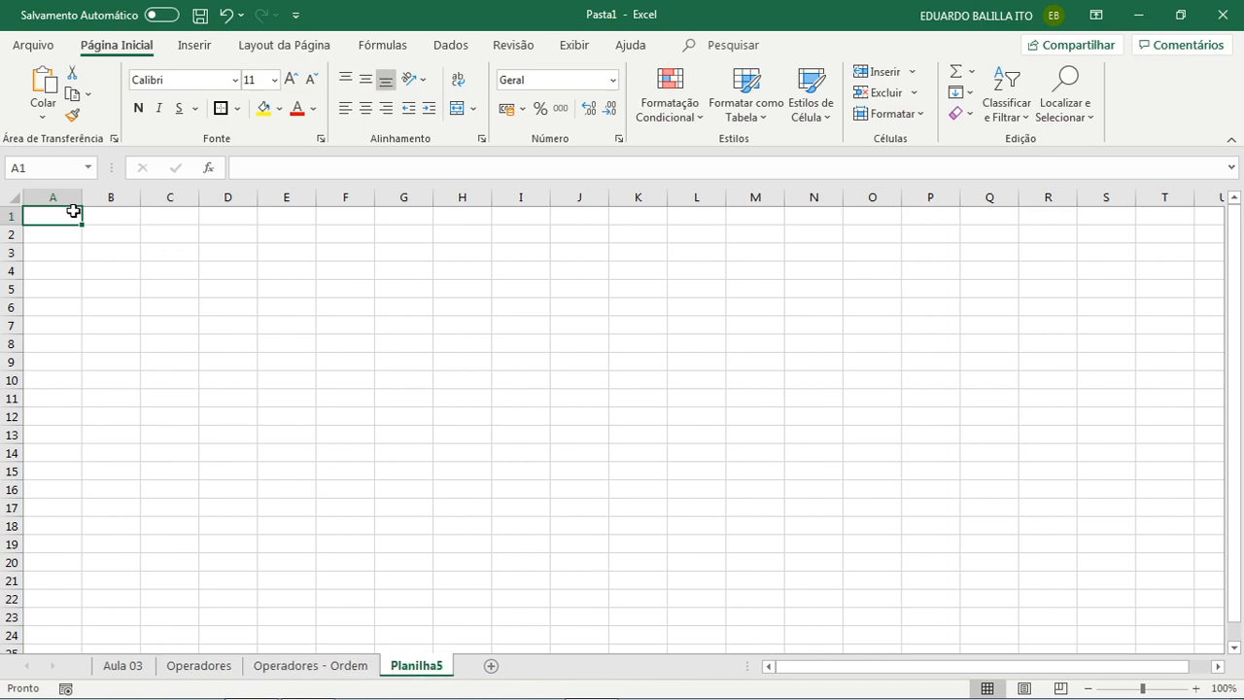
pyautogui.write('=')
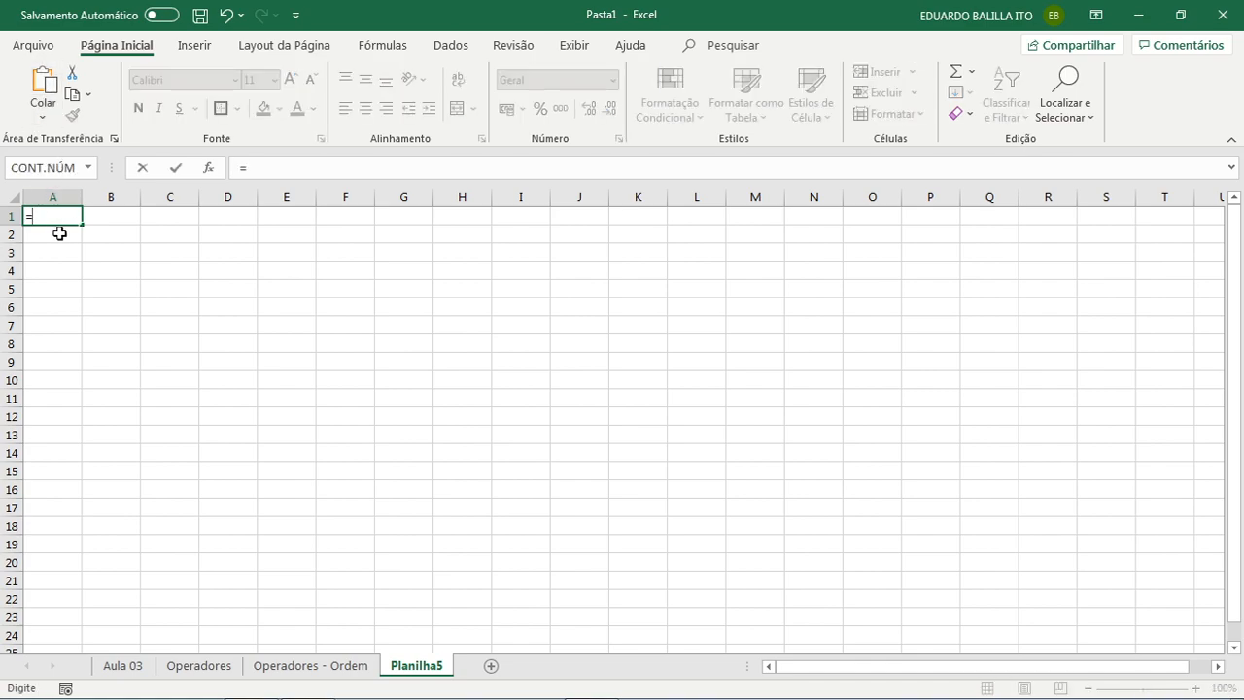
pyautogui.click(125, 669)
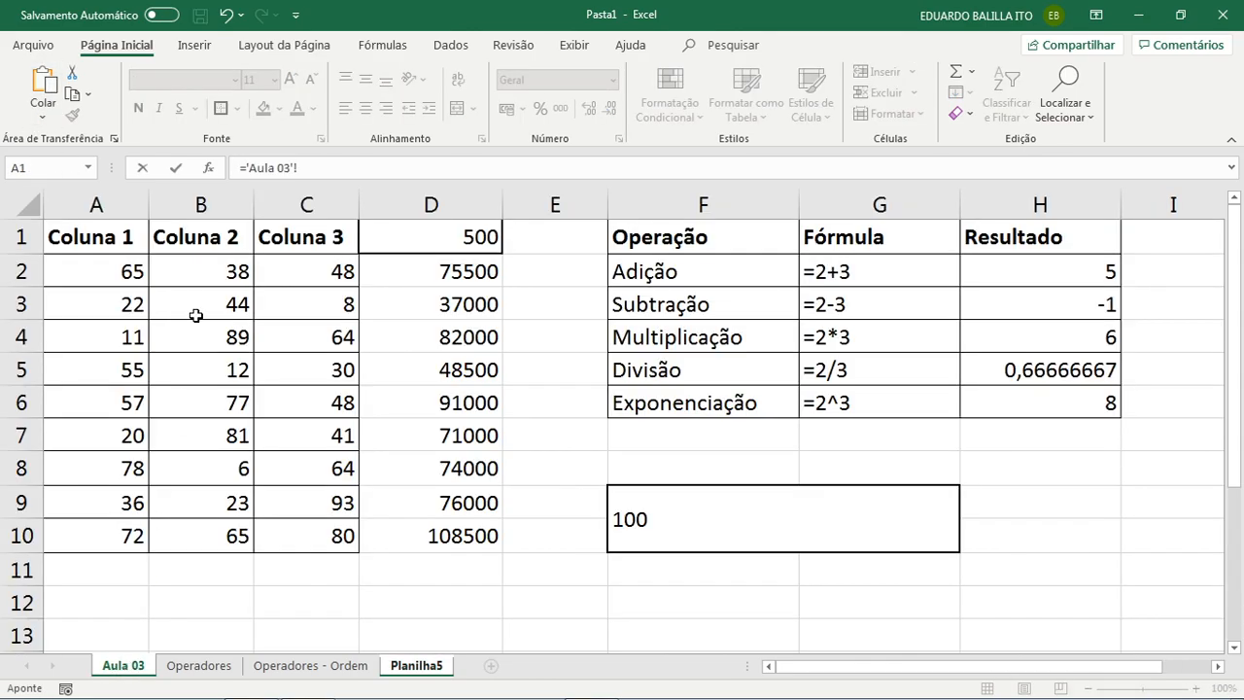
pyautogui.click(104, 271)
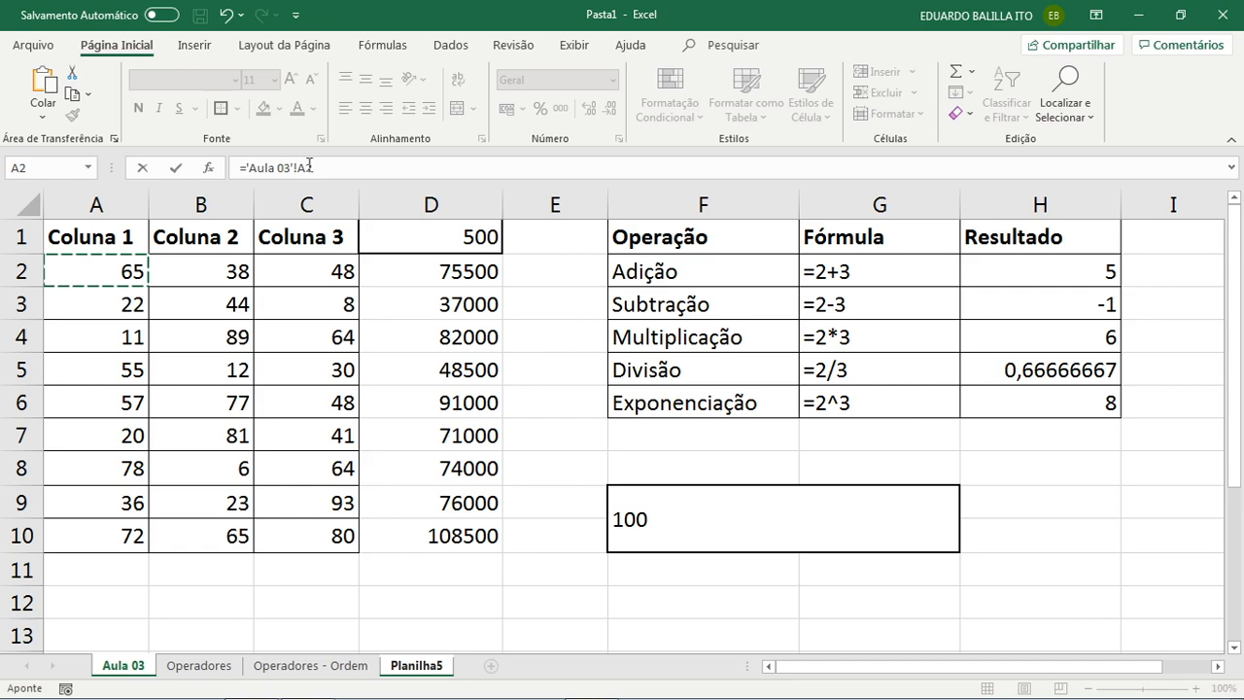
pyautogui.write('+')
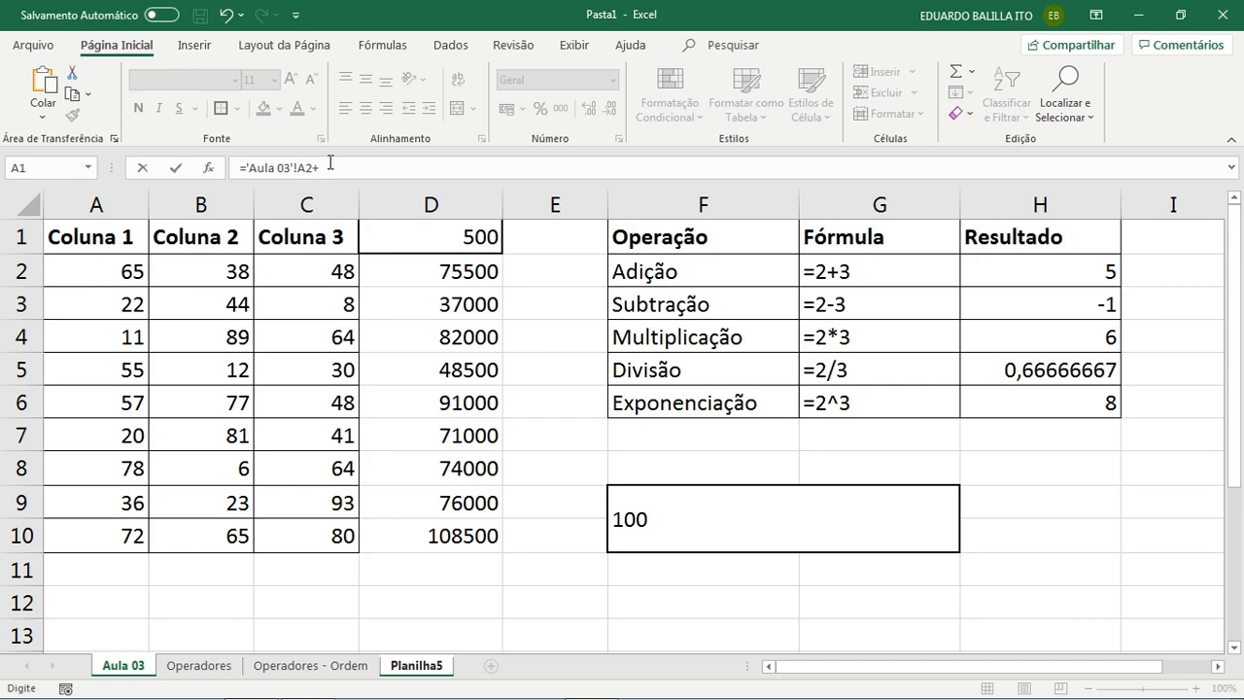
pyautogui.click(230, 274)
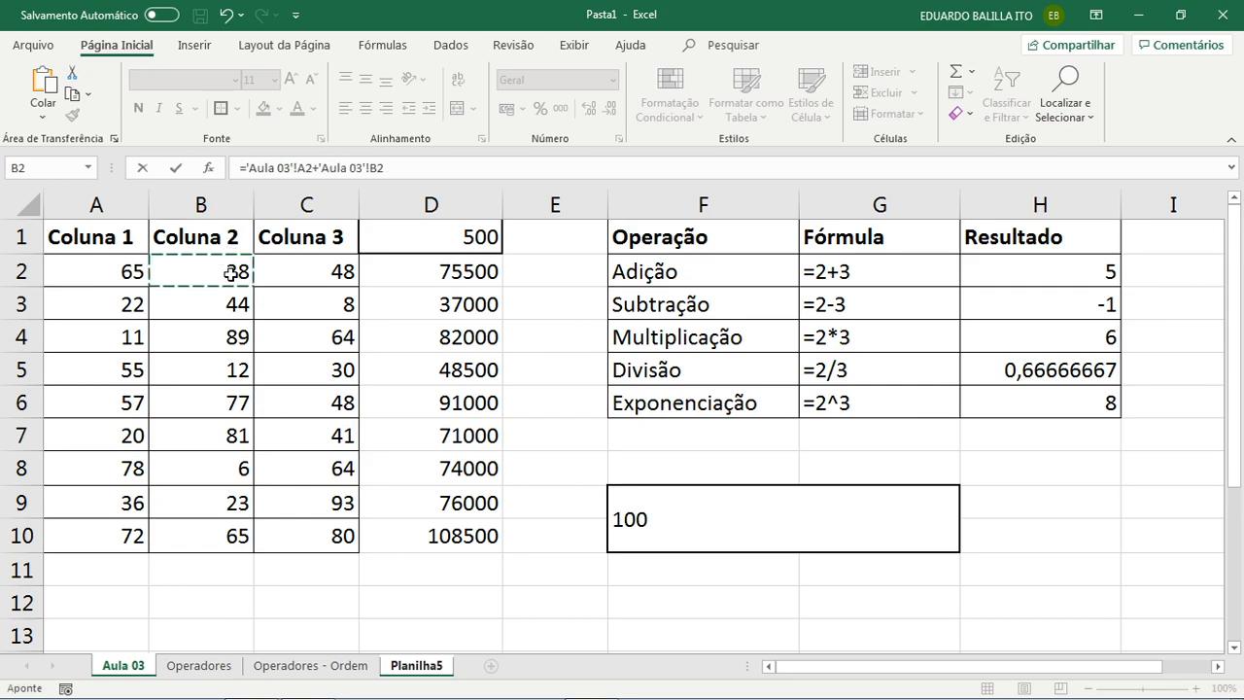
pyautogui.write('+')
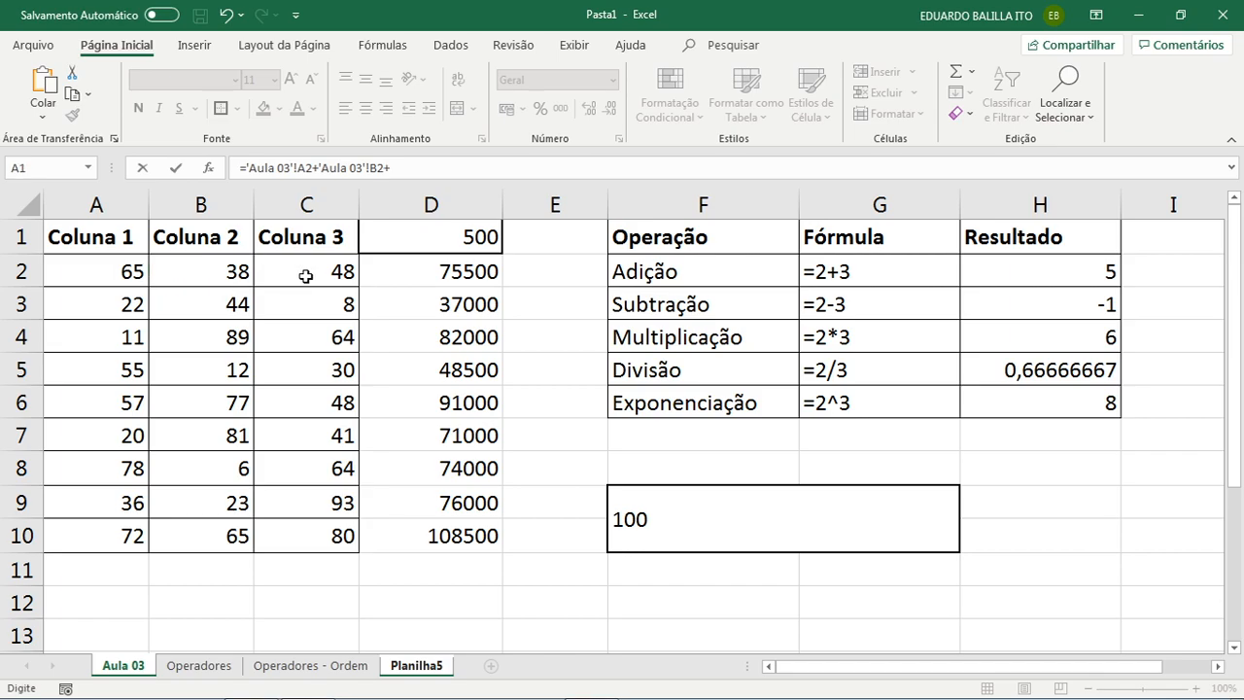
pyautogui.click(304, 274)
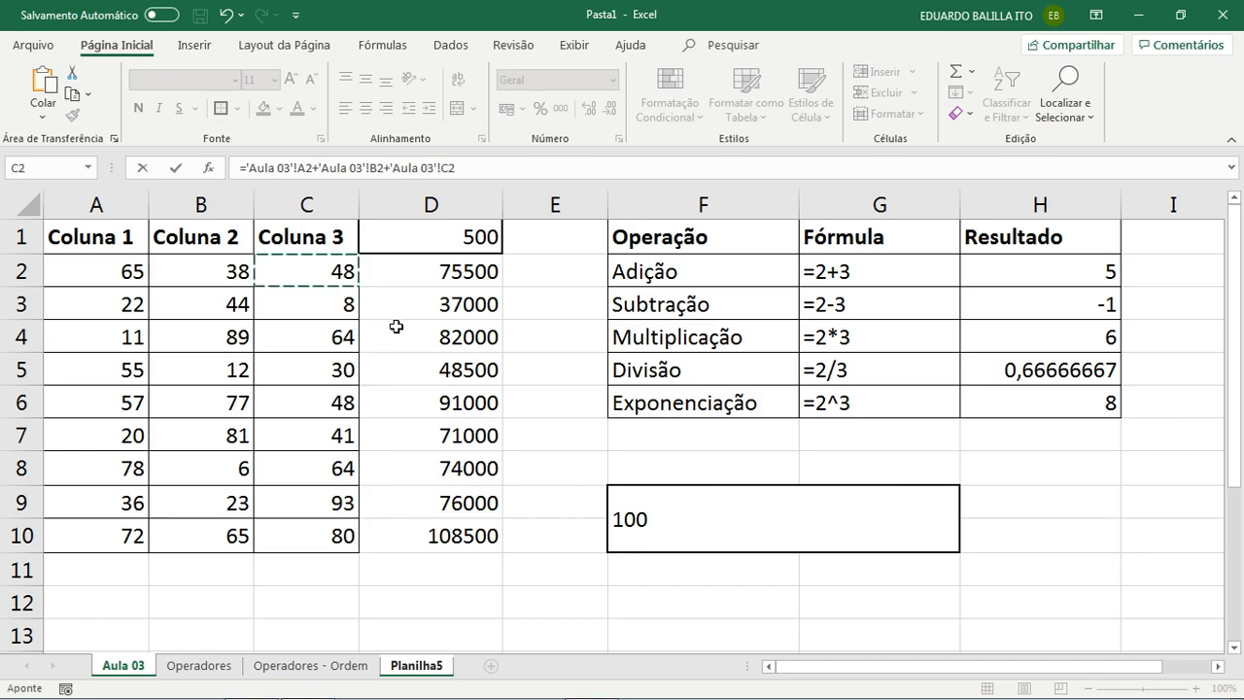
pyautogui.press('Return')
pyautogui.click(72, 214)
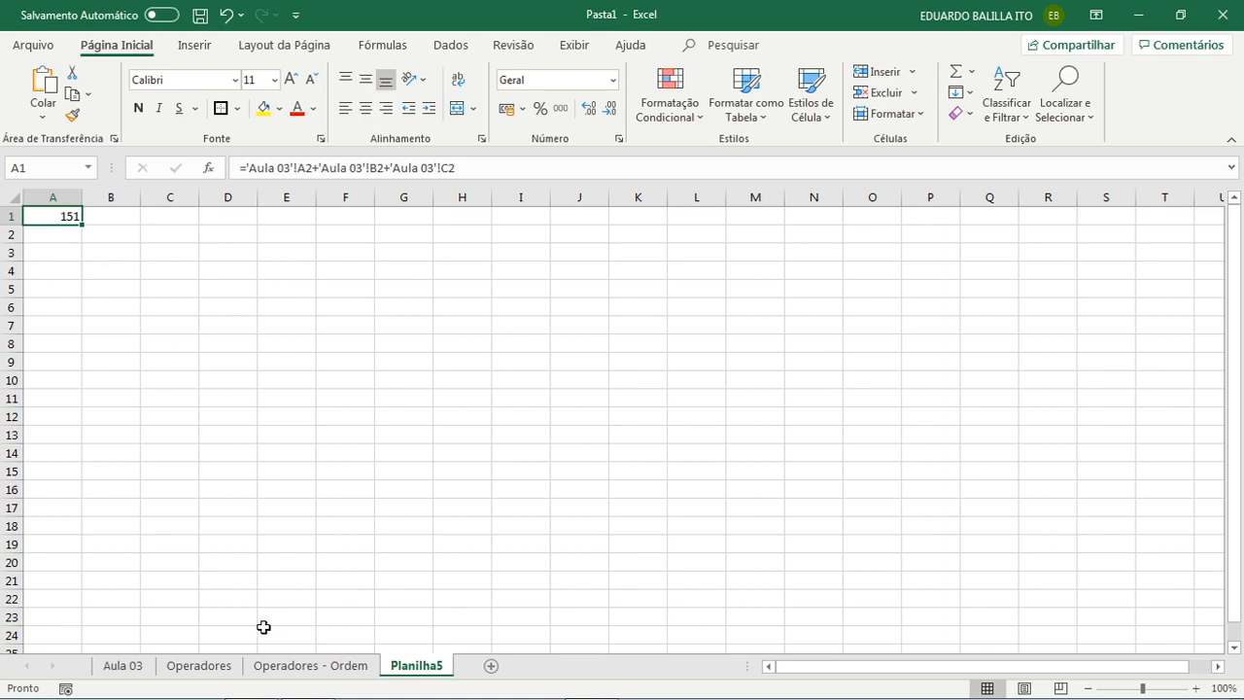
# - Remove the multiplier from D2's formula on Aula 03 so it reads =(A2+B2+C2)
pyautogui.click(125, 666)
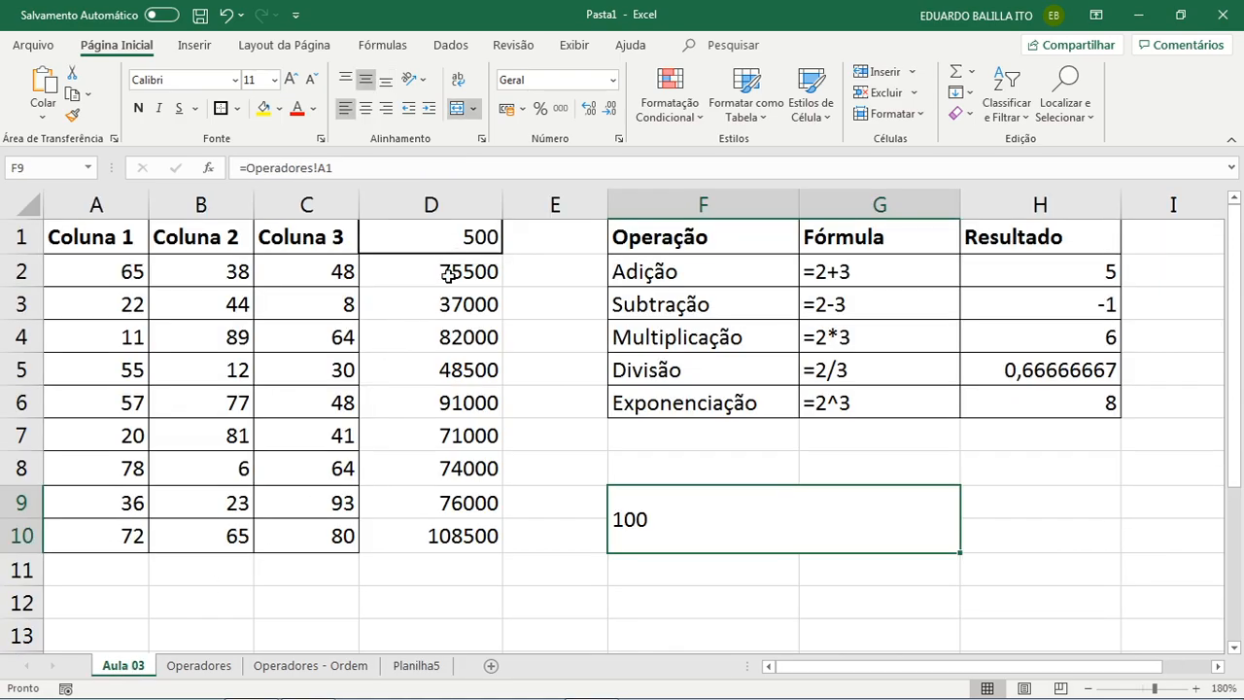
pyautogui.click(443, 277)
pyautogui.moveTo(310, 167); pyautogui.dragTo(344, 167)
pyautogui.press('BackSpace')
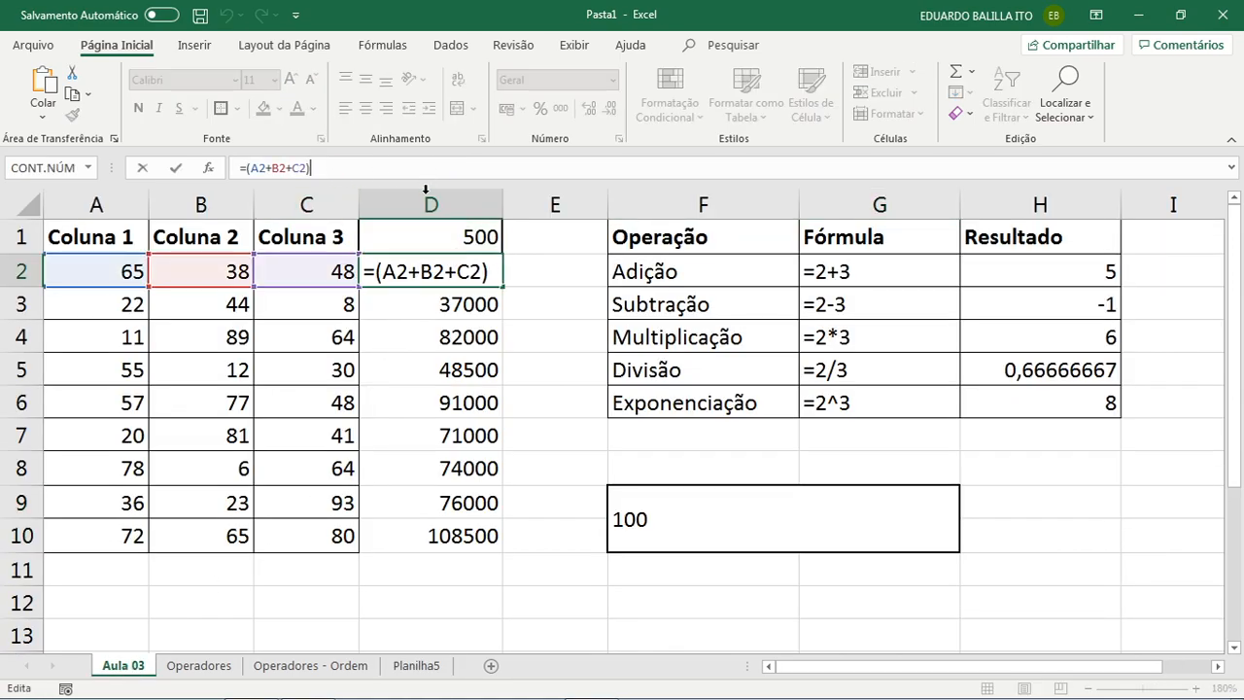
pyautogui.press('Return')
pyautogui.click(472, 274)
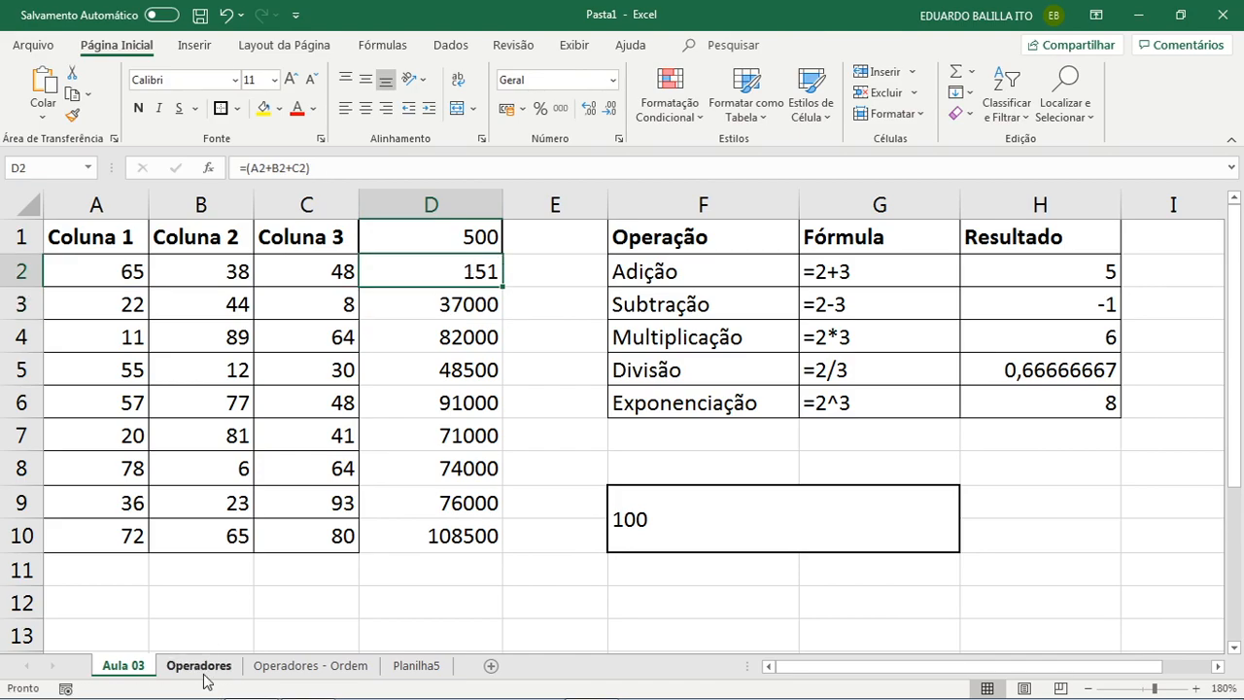
# - Fill A1's formula down to A16 on Planilha5 and check the references in the copied formulas
pyautogui.click(390, 666)
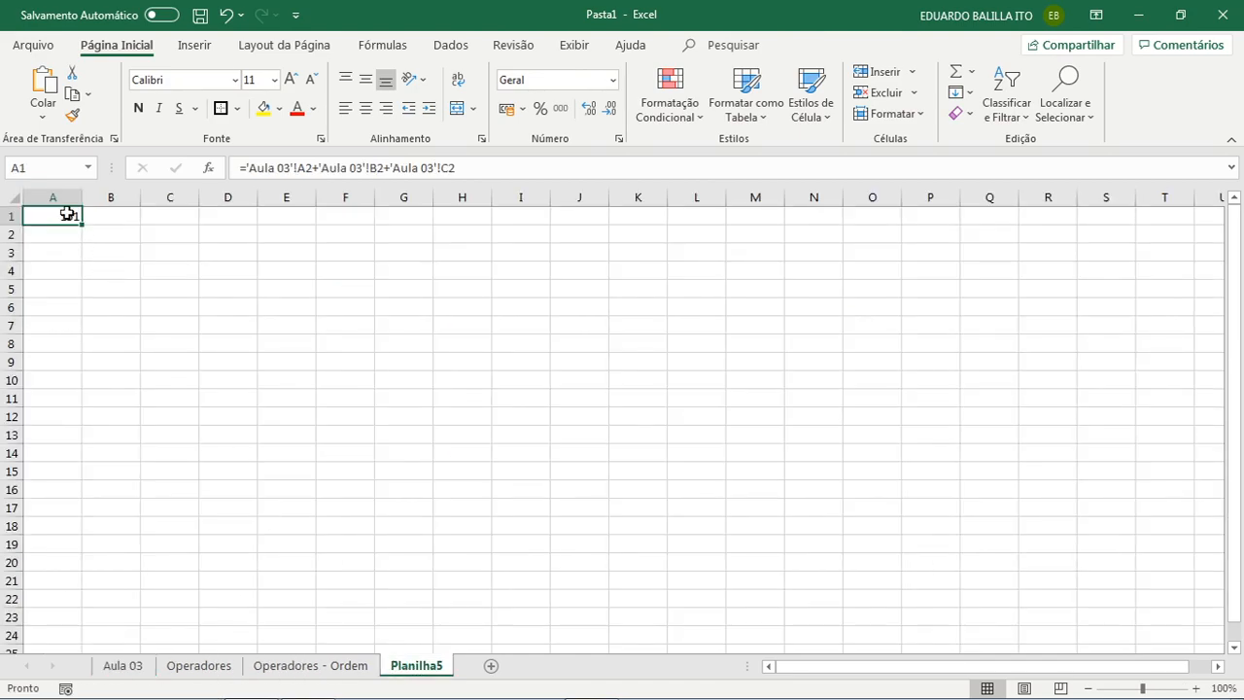
pyautogui.moveTo(84, 224); pyautogui.dragTo(87, 502)
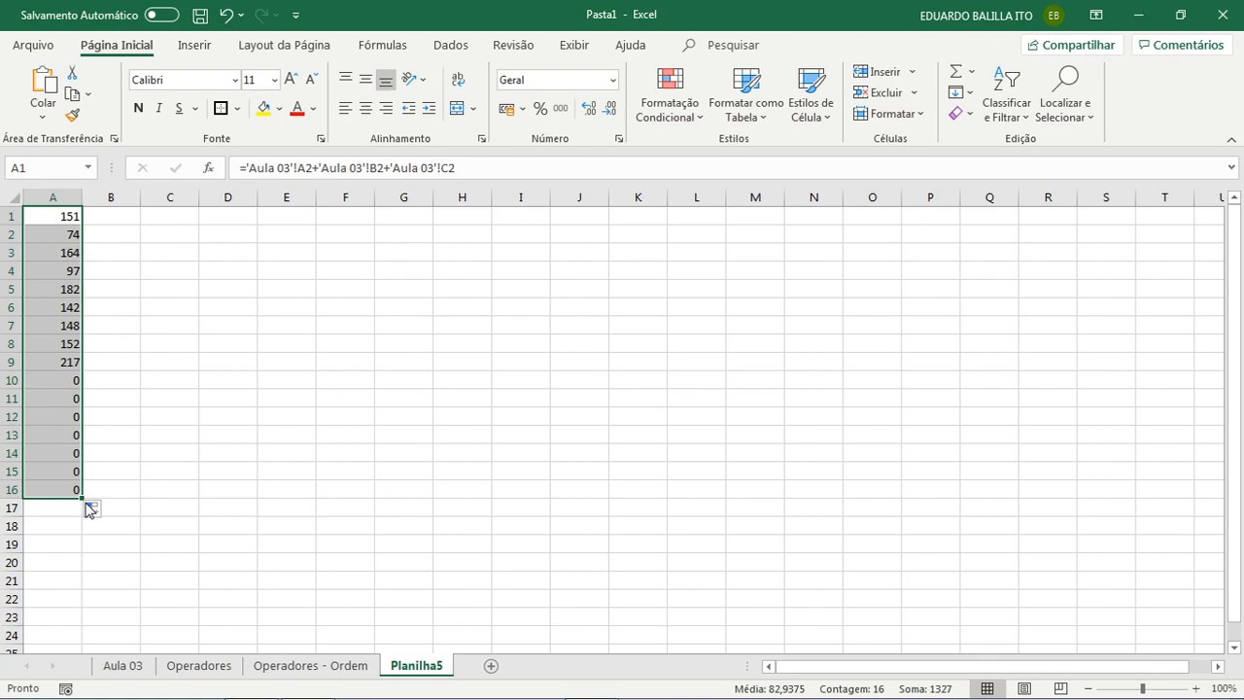
pyautogui.click(70, 233)
pyautogui.click(55, 274)
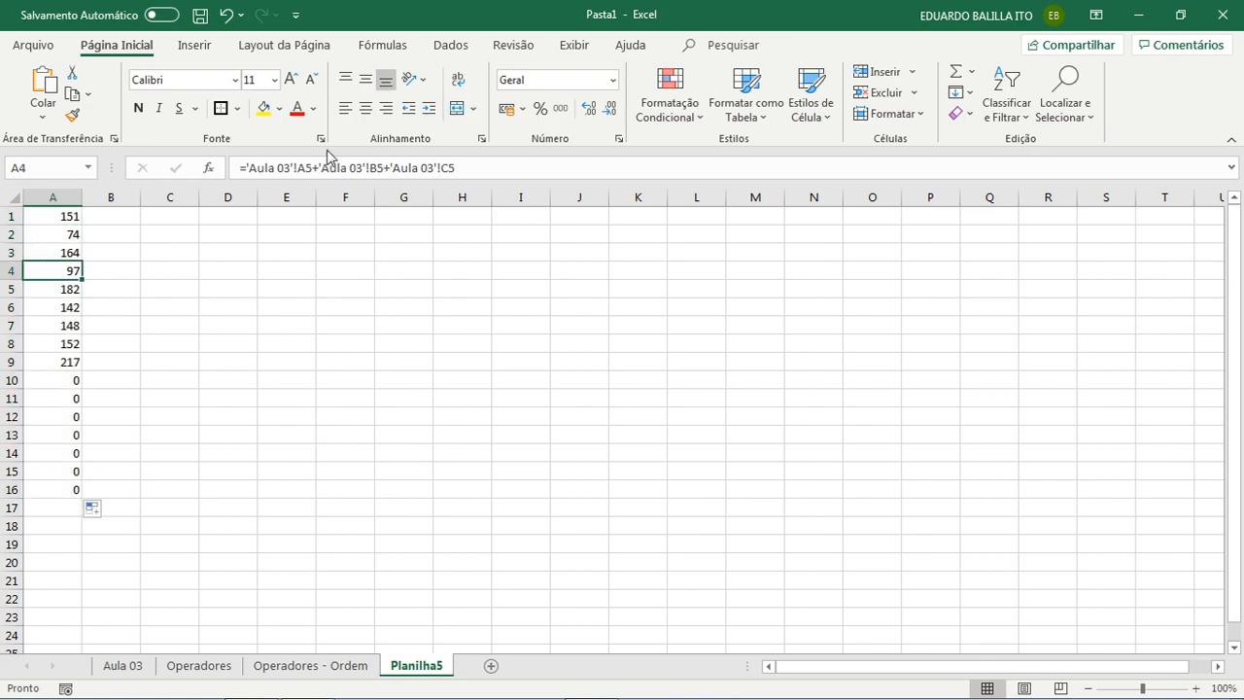
pyautogui.click(68, 288)
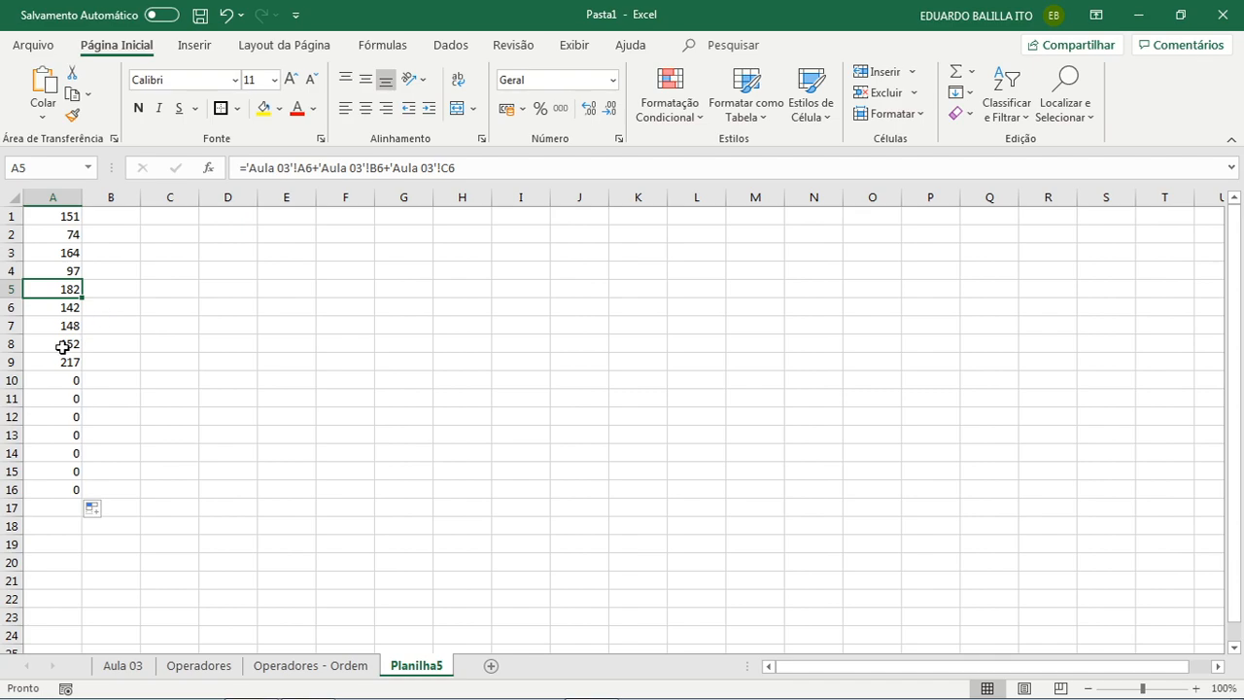
pyautogui.click(69, 324)
pyautogui.click(69, 350)
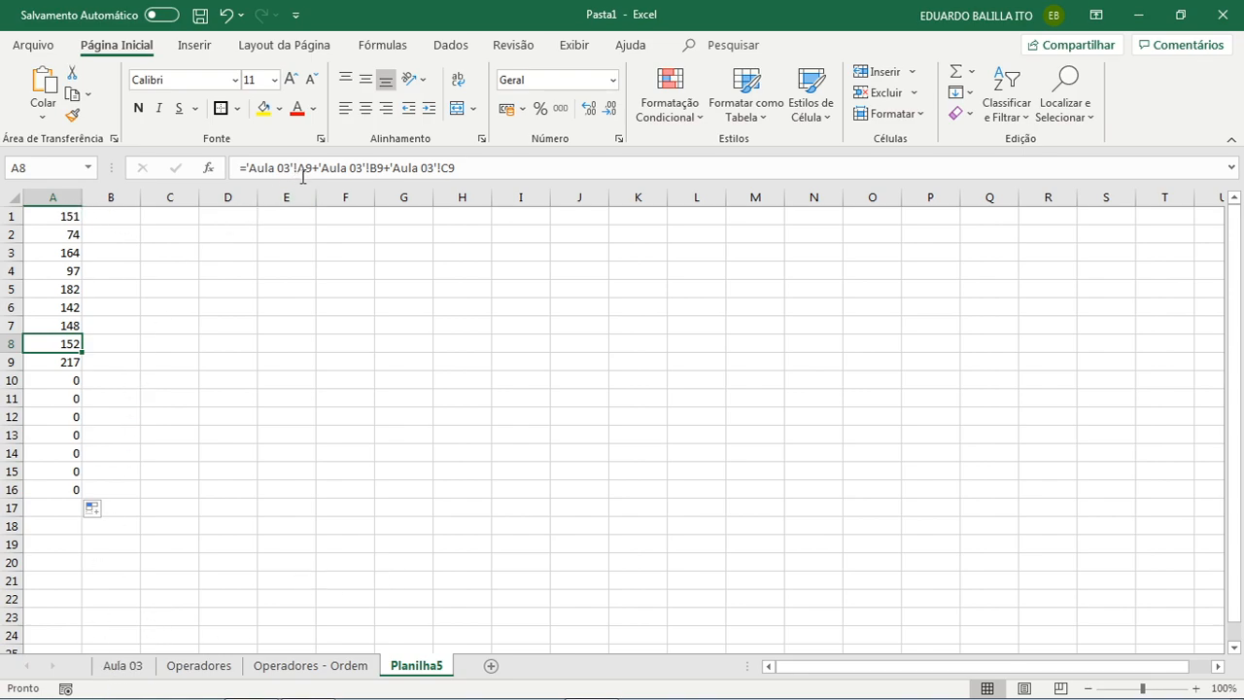
# - Change A1's formula on Planilha5 to =('Aula 03'!A2+'Aula 03'!B2+'Aula 03'!C2)*'Aula 03'!$D$1
pyautogui.click(64, 218)
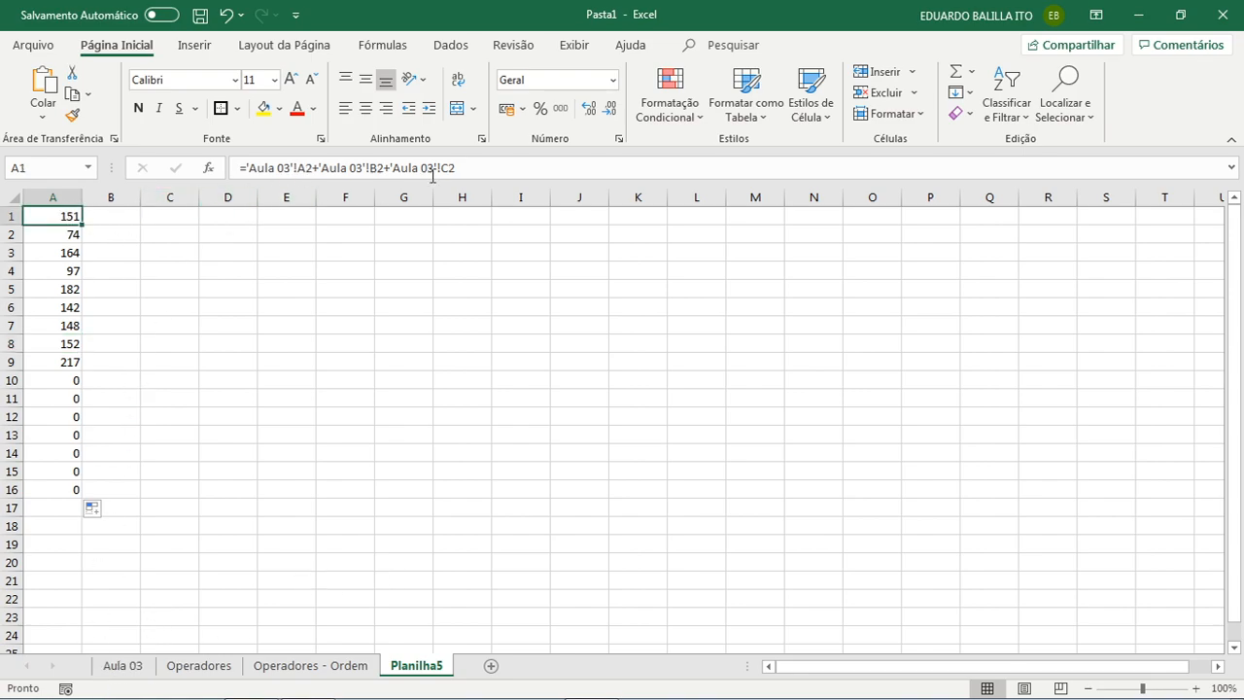
pyautogui.click(493, 164)
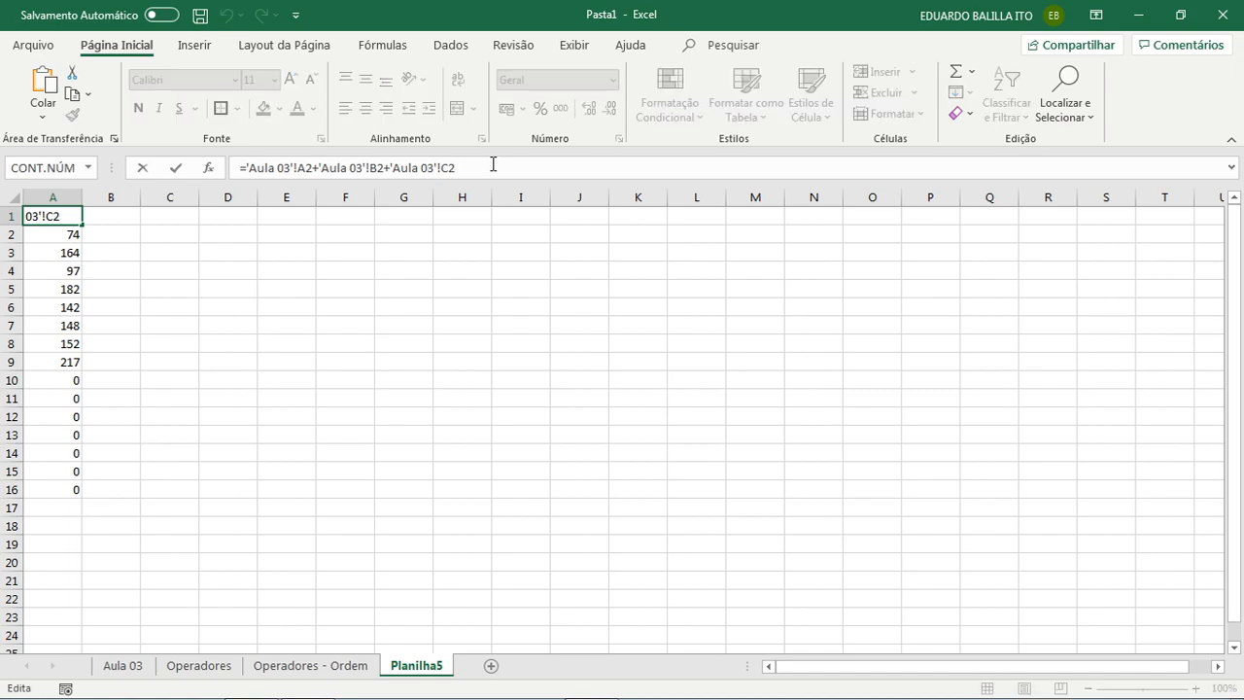
pyautogui.write(')')
pyautogui.write('(')
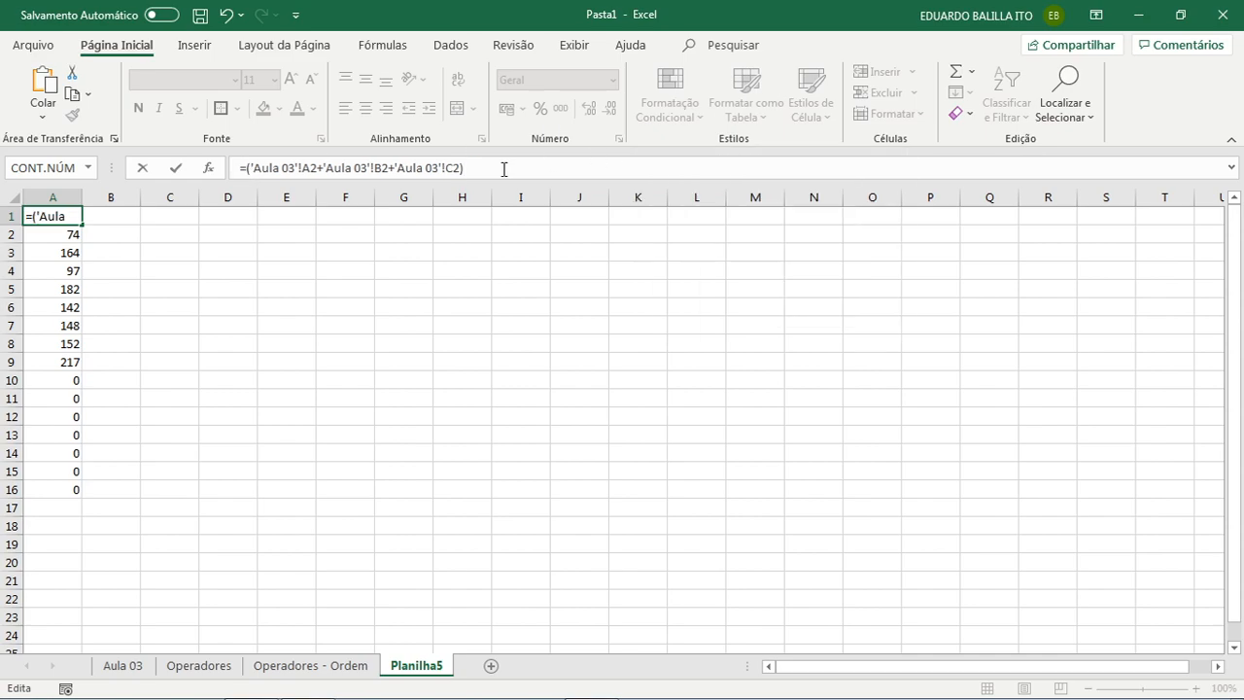
pyautogui.write('*')
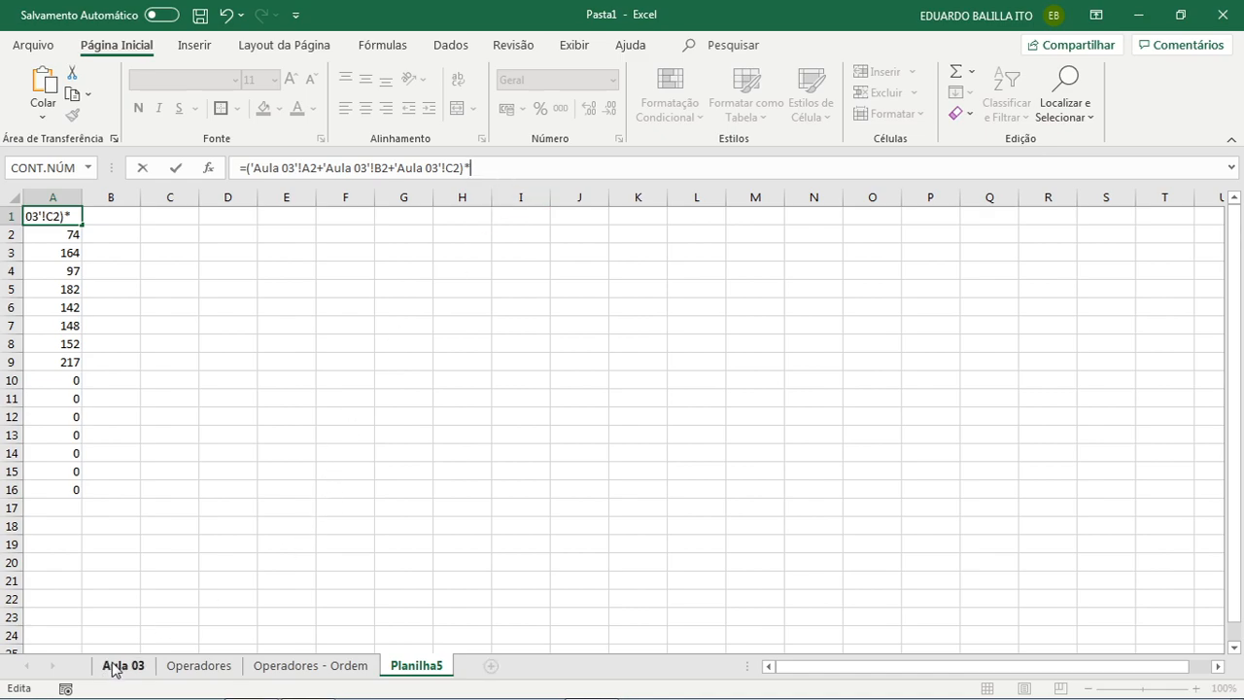
pyautogui.click(114, 667)
pyautogui.click(448, 241)
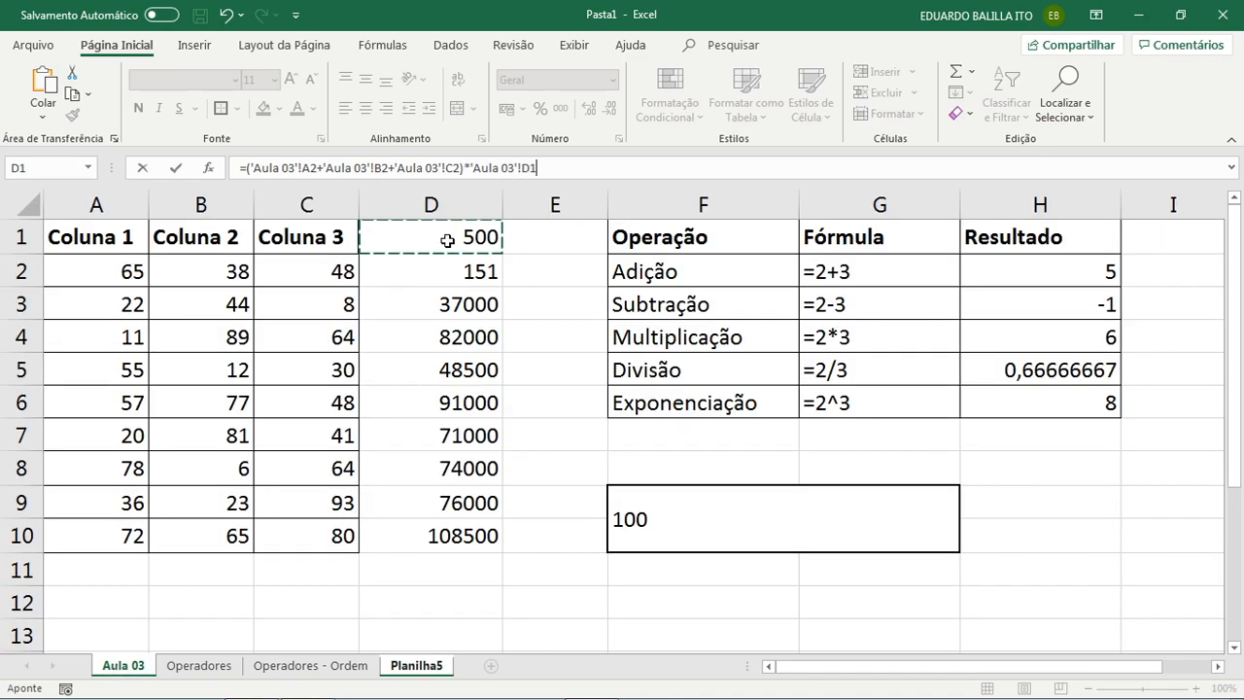
pyautogui.doubleClick(533, 169)
pyautogui.press('F4')
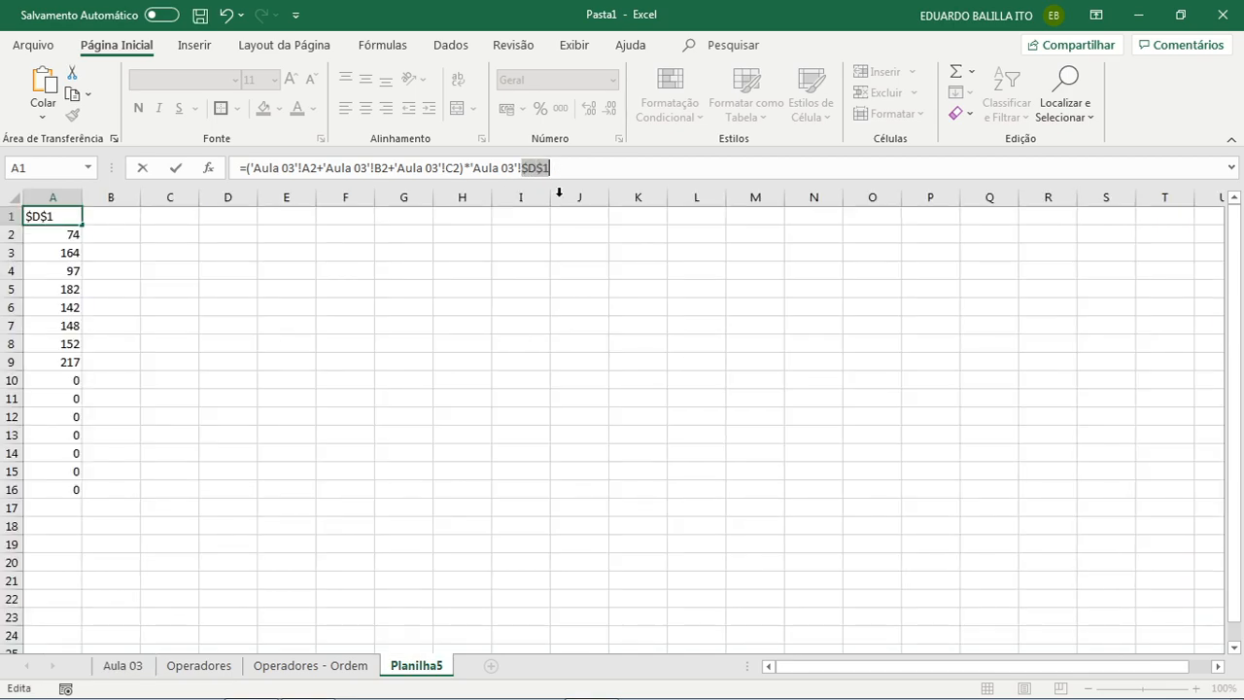
pyautogui.press('Return')
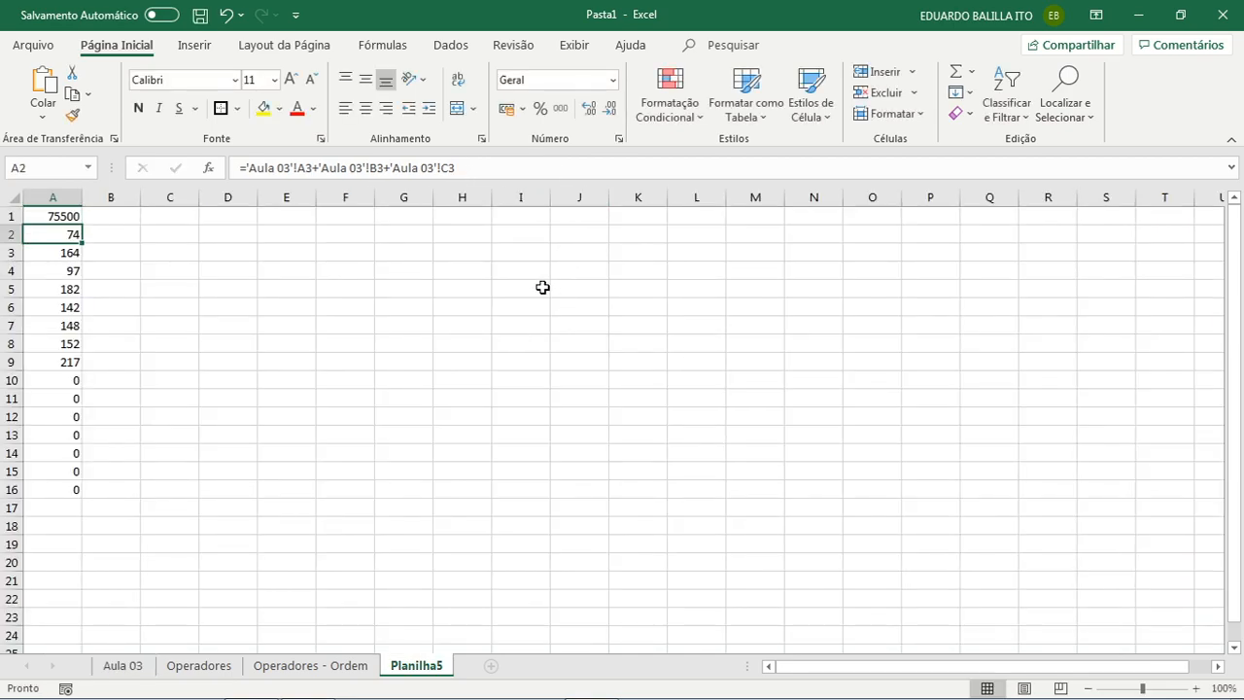
# - Fill A1's updated formula down to A16 on Planilha5
pyautogui.click(43, 223)
pyautogui.moveTo(81, 222); pyautogui.dragTo(81, 476)
pyautogui.click(191, 269)
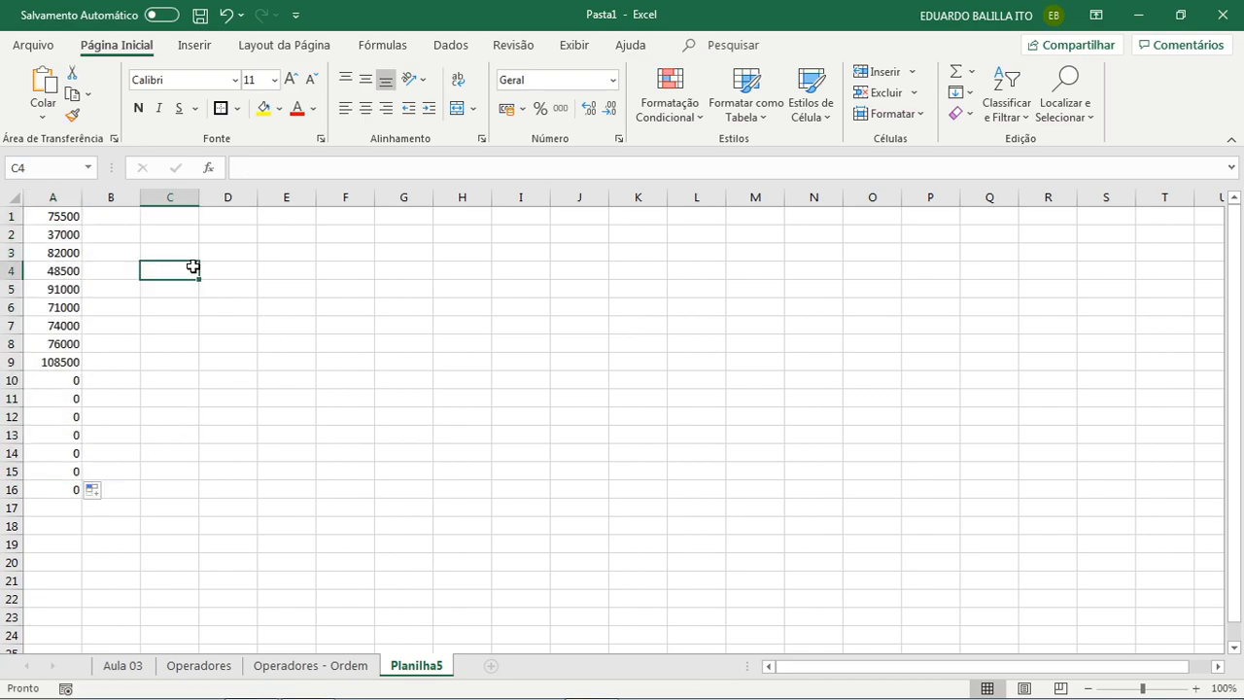
# - Compare the results in A1:A9 of Planilha5 with column D and D2's formula on Aula 03
pyautogui.click(1222, 671)
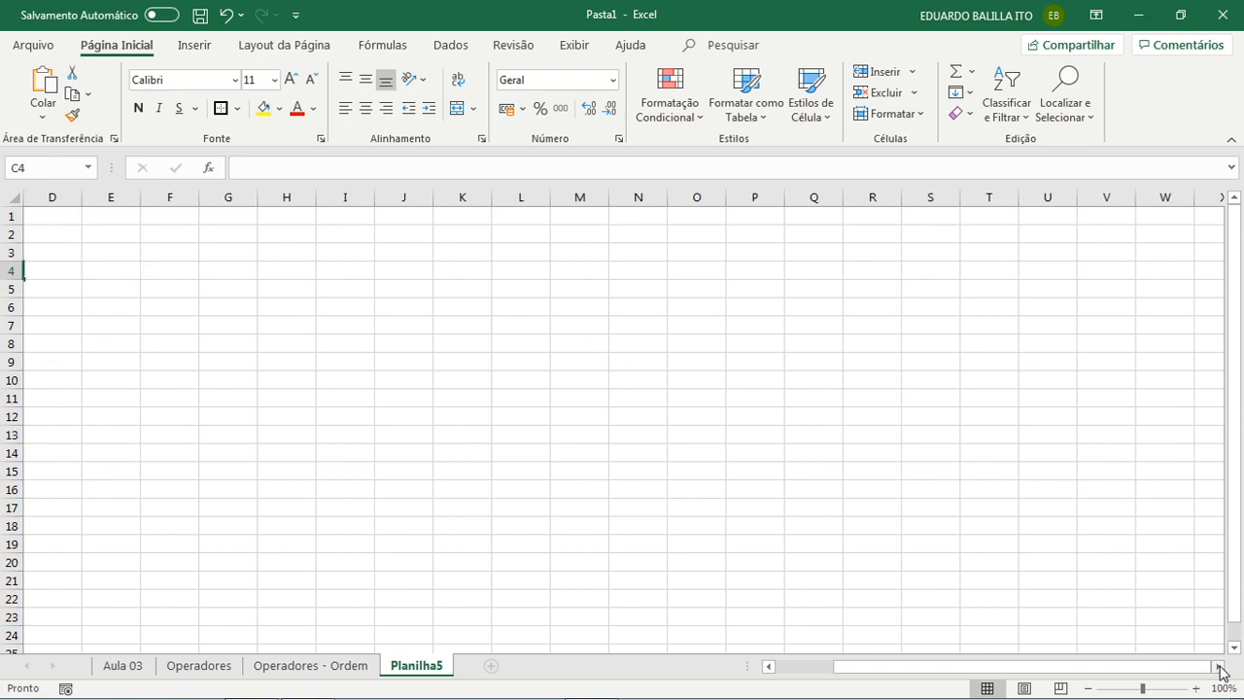
pyautogui.moveTo(1160, 670); pyautogui.dragTo(1153, 671)
pyautogui.moveTo(56, 216); pyautogui.dragTo(60, 362)
pyautogui.click(120, 668)
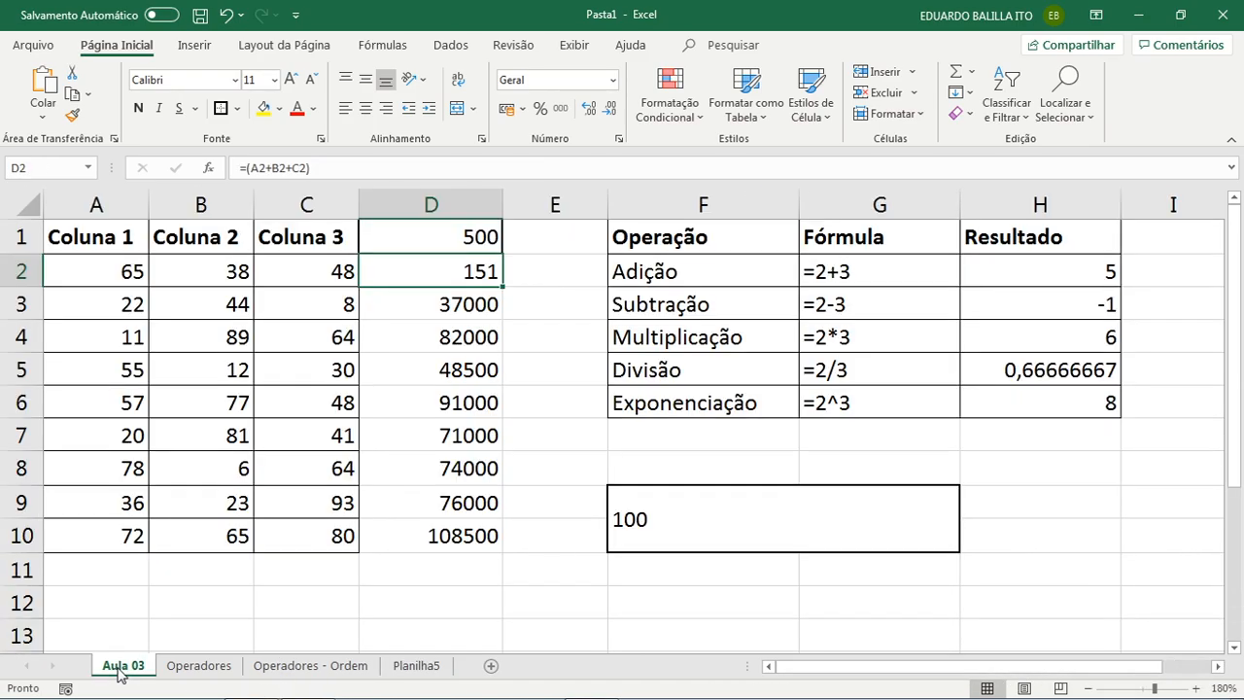
pyautogui.click(545, 324)
pyautogui.click(488, 270)
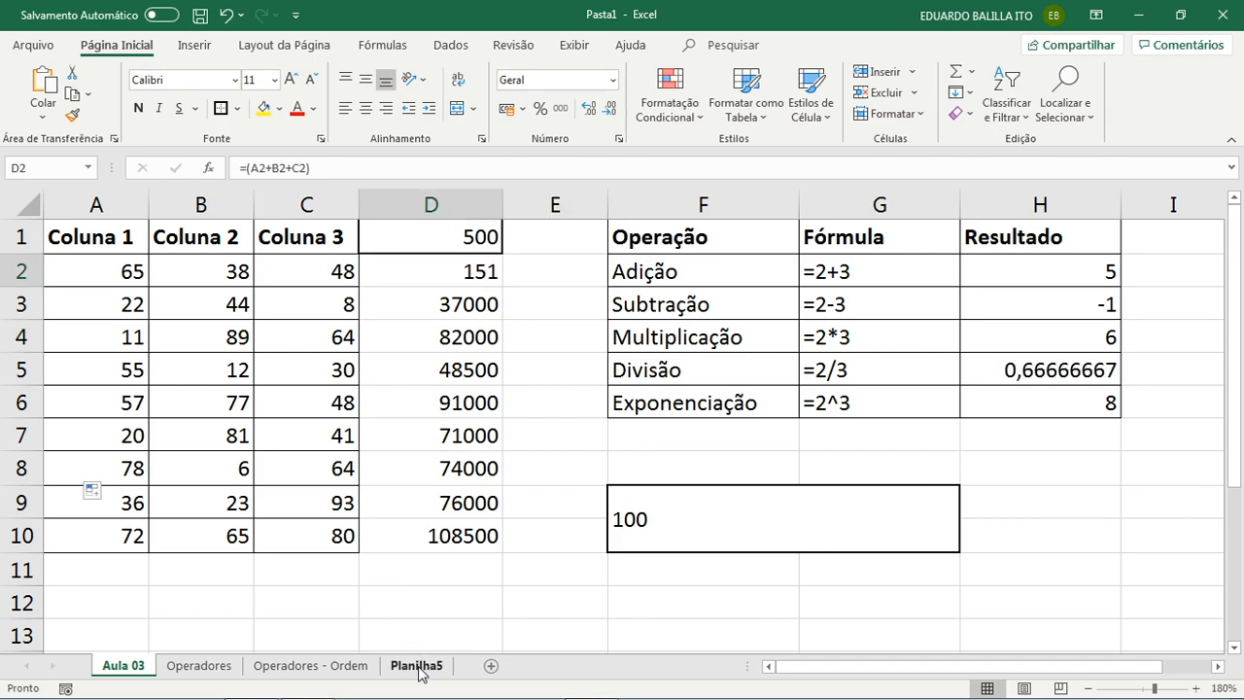
pyautogui.click(416, 666)
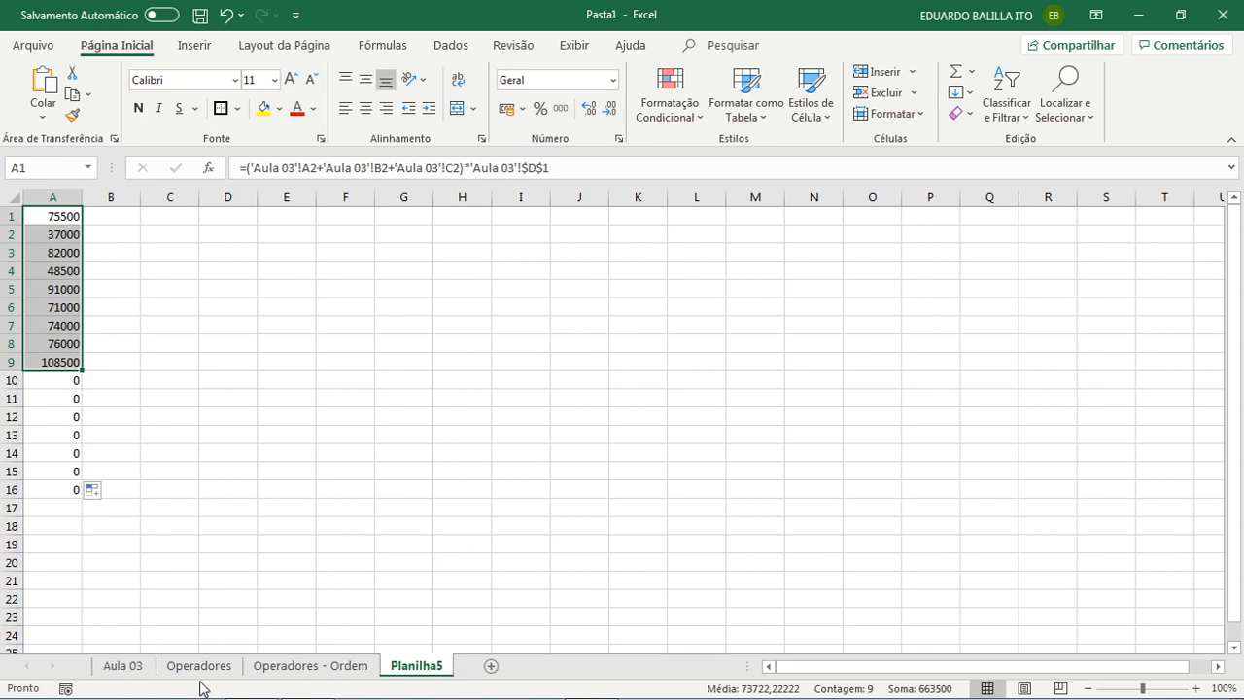
pyautogui.click(126, 665)
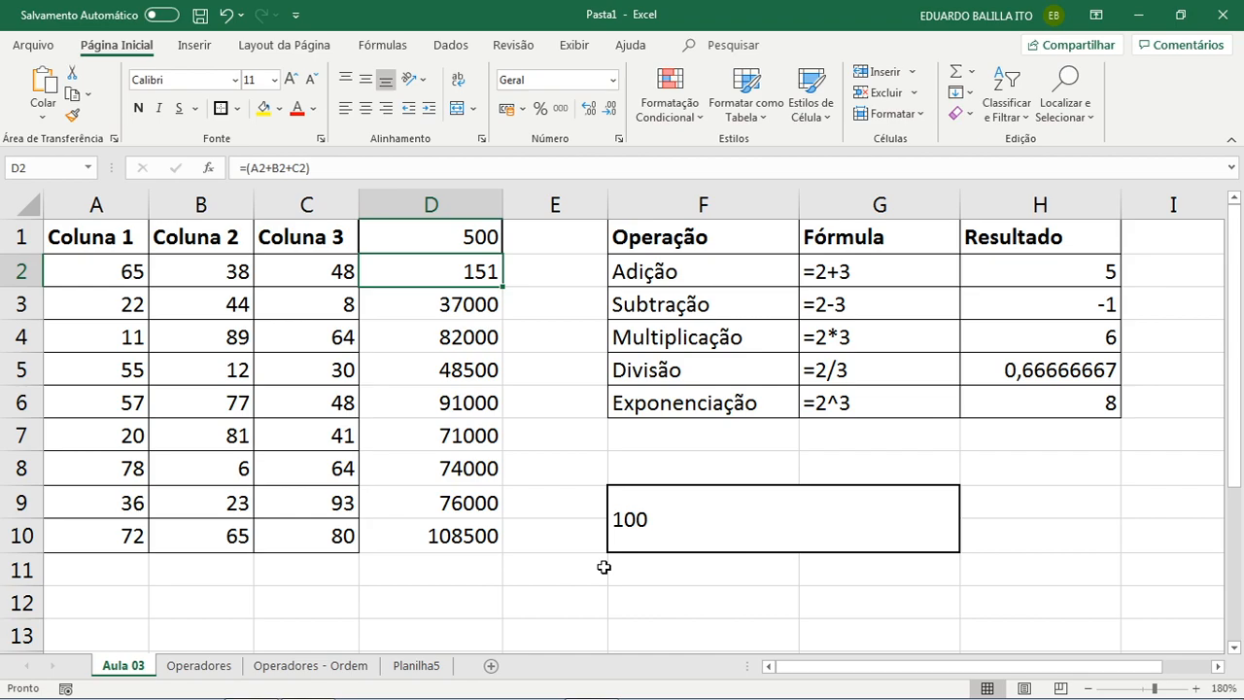
pyautogui.click(533, 307)
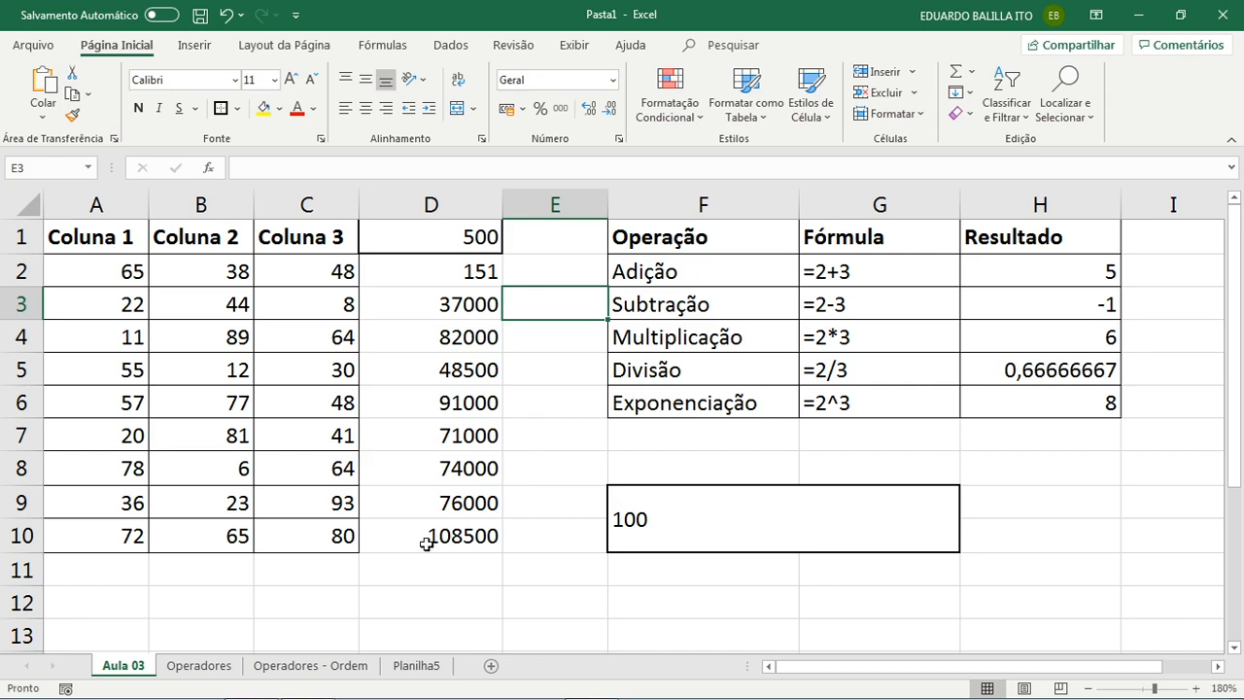
# - Enter =SOMA(C2:C10) in C11 on Aula 03, below Coluna 3, and highlight =SOMA in its formula
pyautogui.click(321, 568)
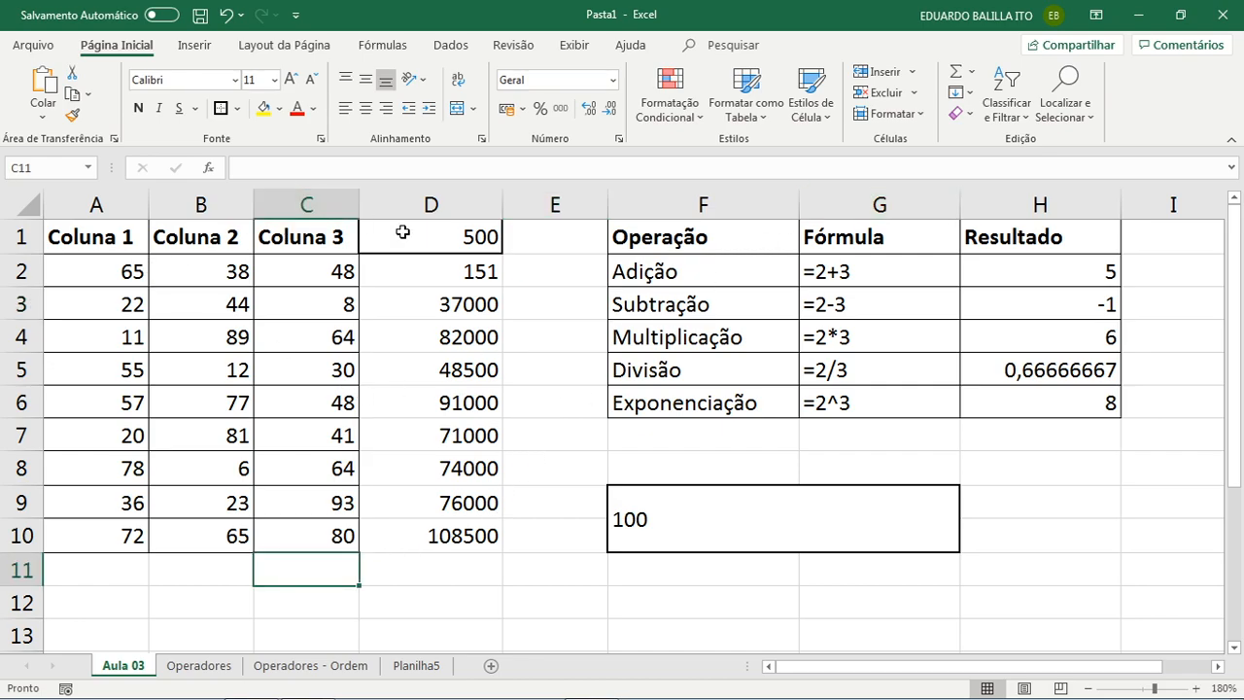
pyautogui.write('=')
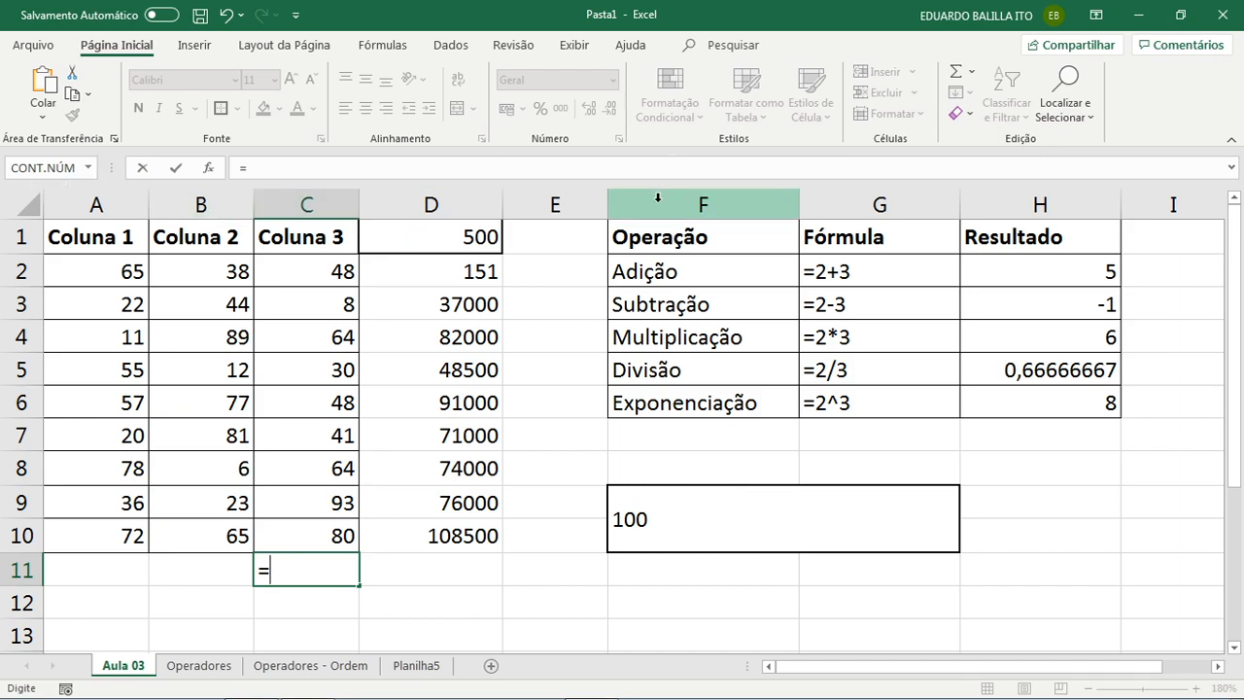
pyautogui.write('som')
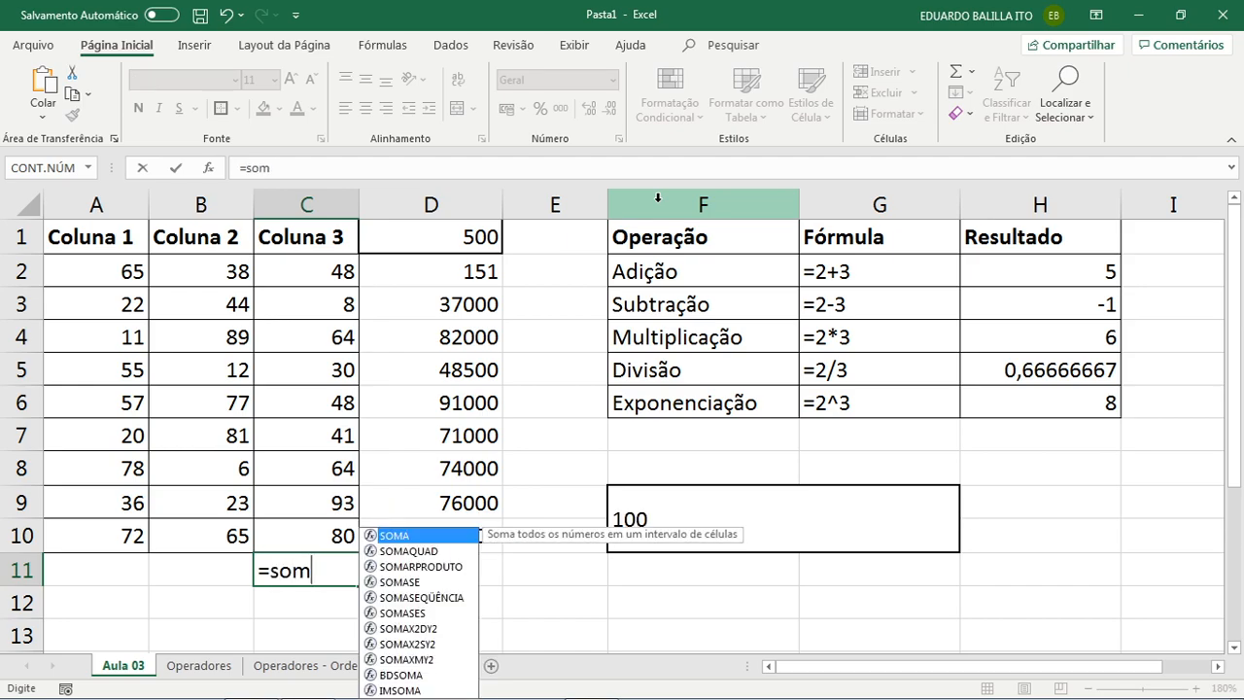
pyautogui.doubleClick(415, 537)
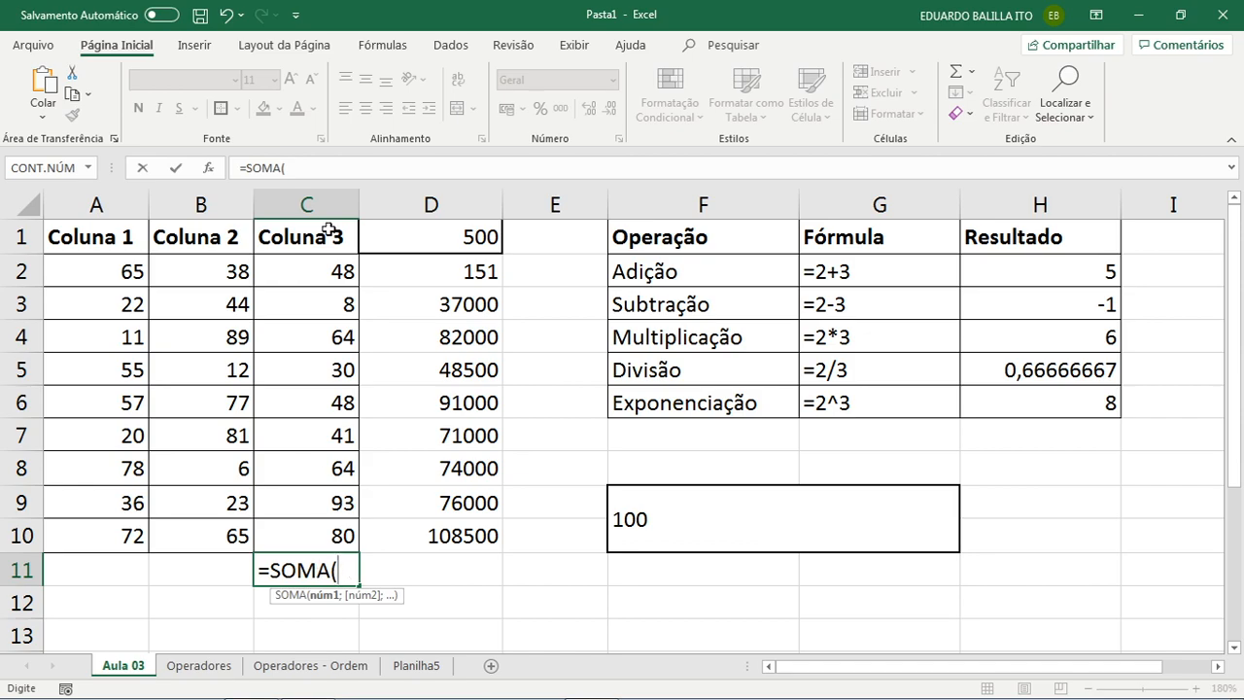
pyautogui.moveTo(325, 276); pyautogui.dragTo(305, 542)
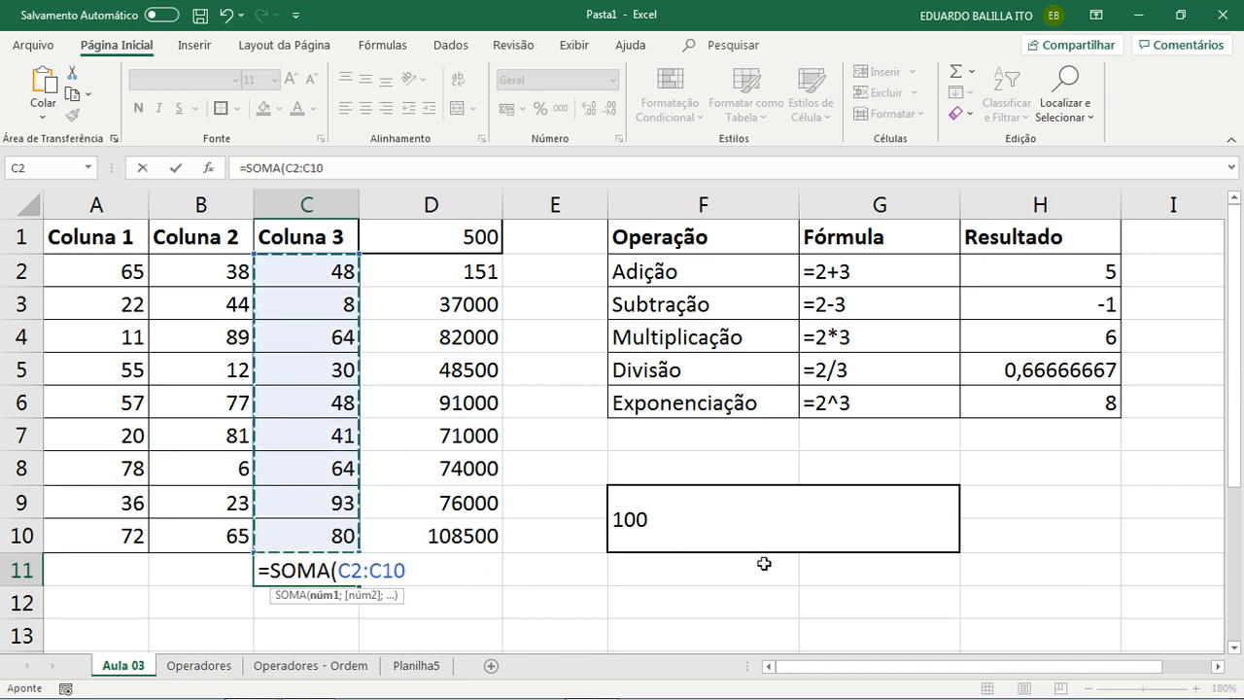
pyautogui.press('Return')
pyautogui.click(342, 574)
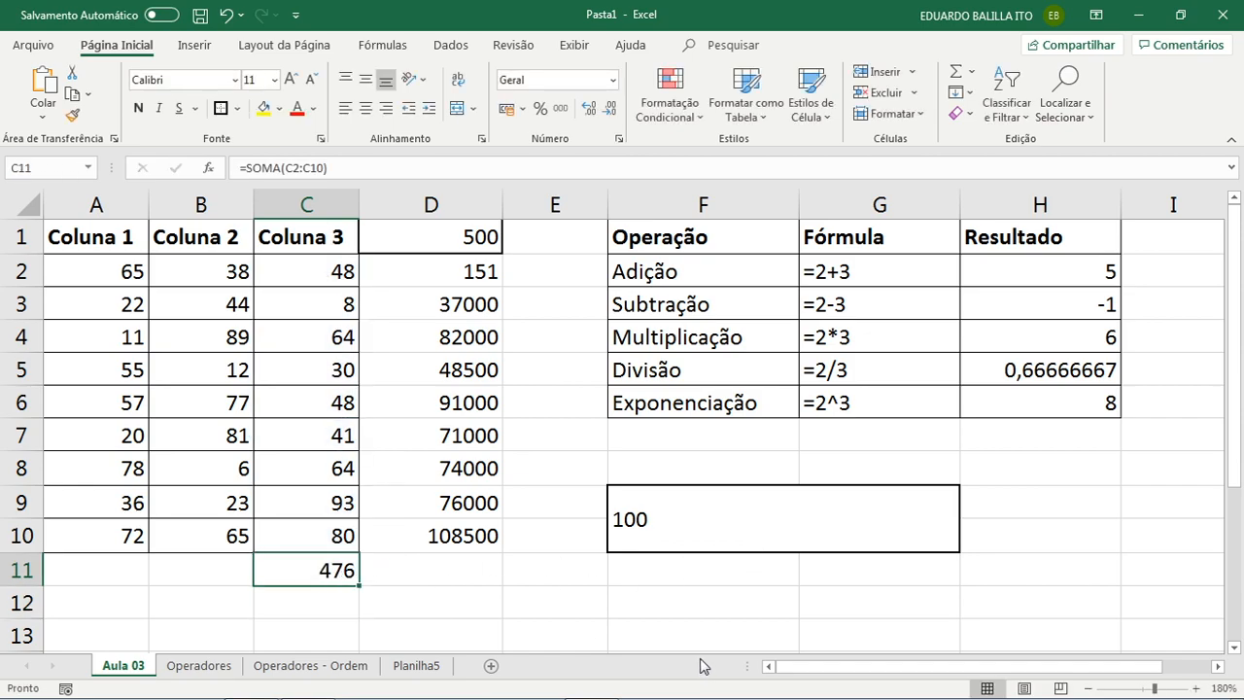
pyautogui.click(275, 168)
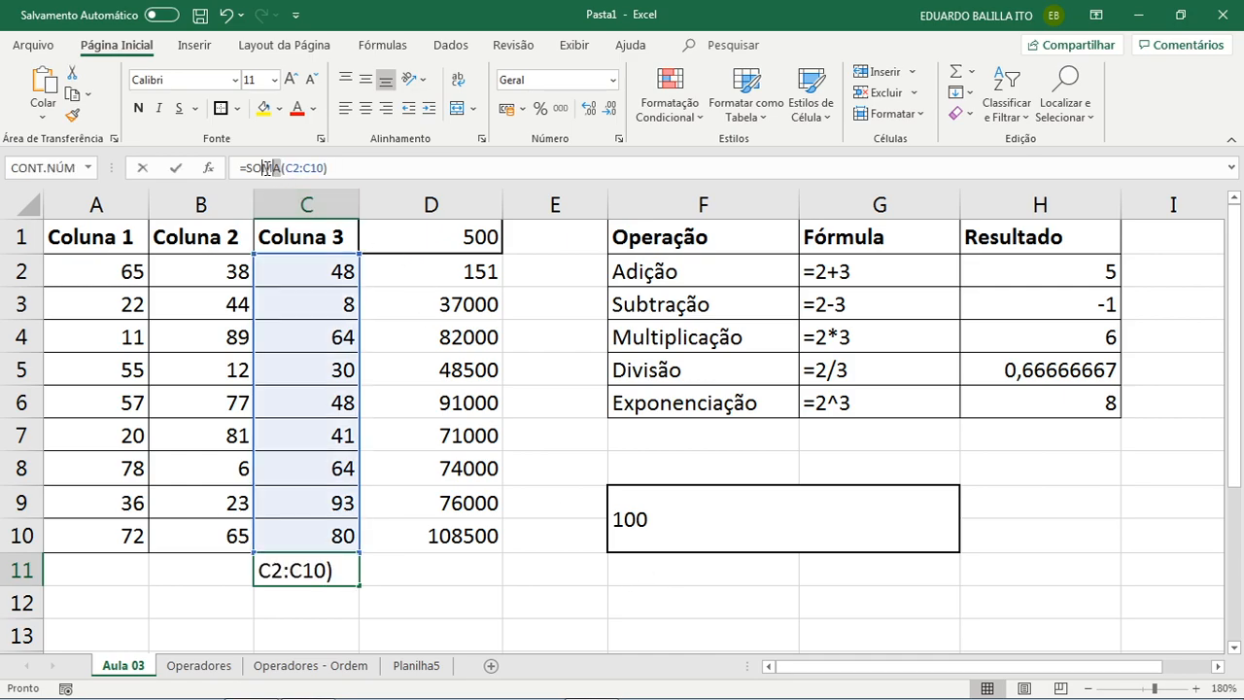
pyautogui.moveTo(275, 168); pyautogui.dragTo(241, 169)
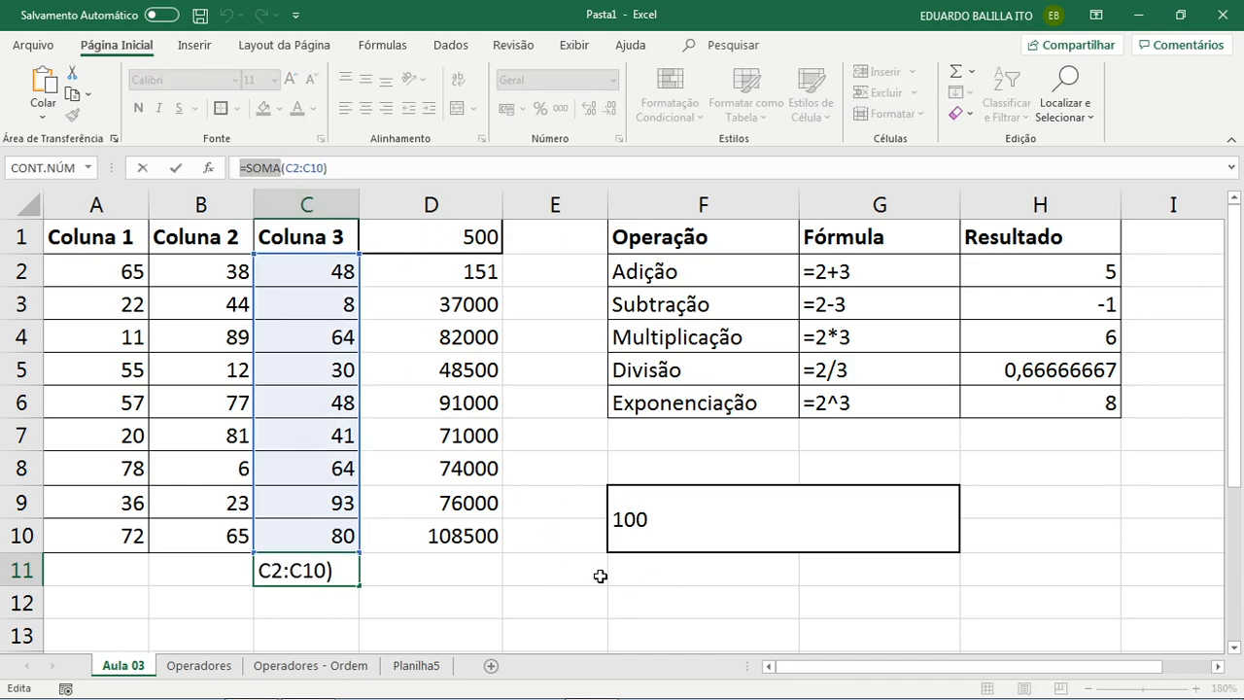